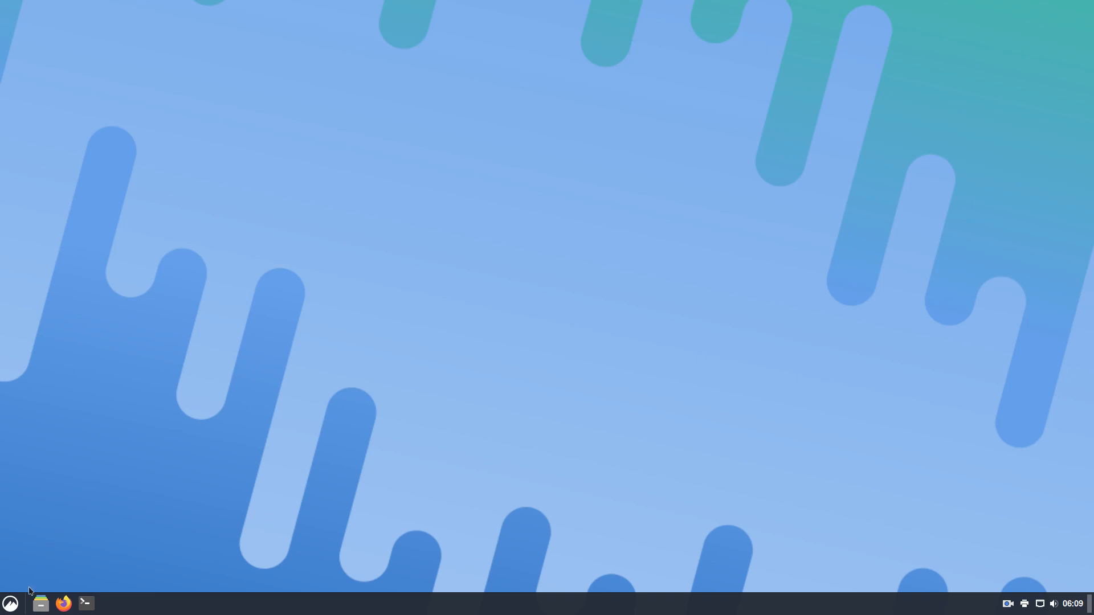
# Launch Oracle VM VirtualBox by searching 'vir' in the application menu
pyautogui.click(17, 607)
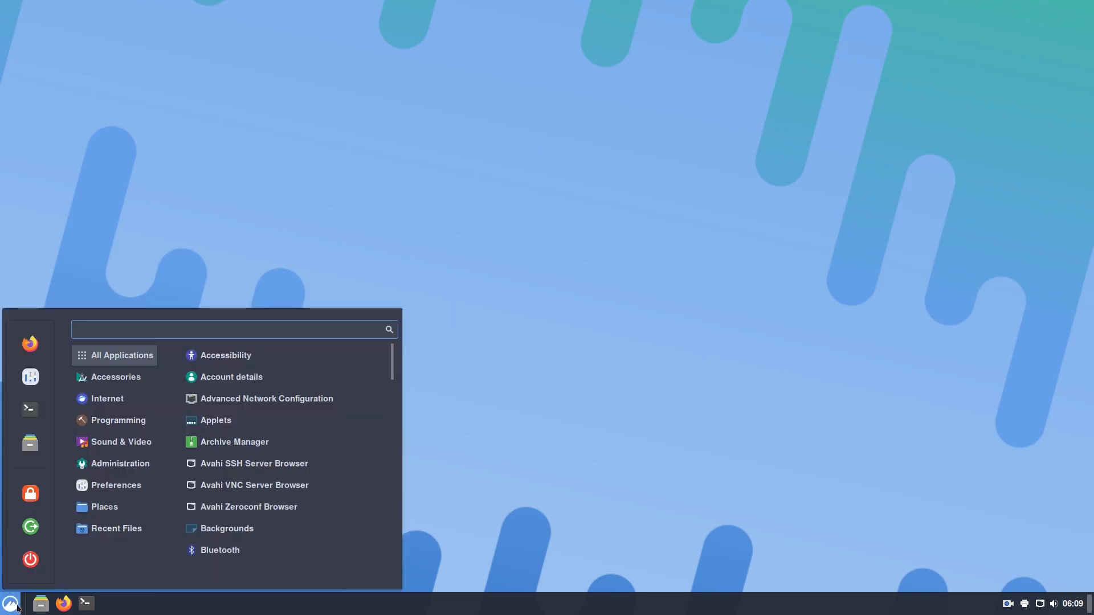
pyautogui.write('vir')
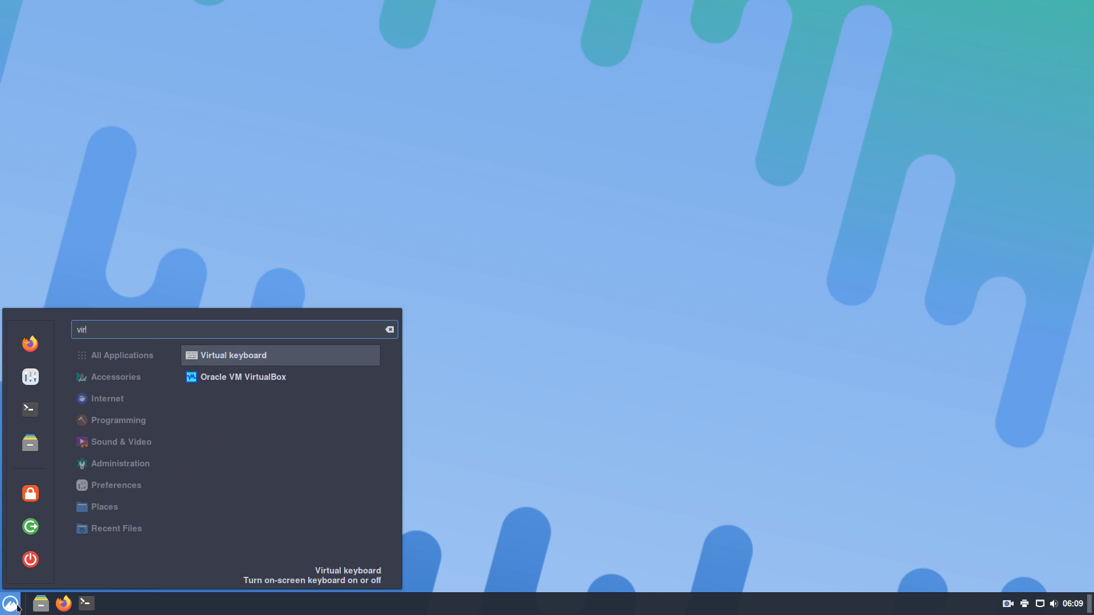
pyautogui.press('Down')
pyautogui.press('Return')
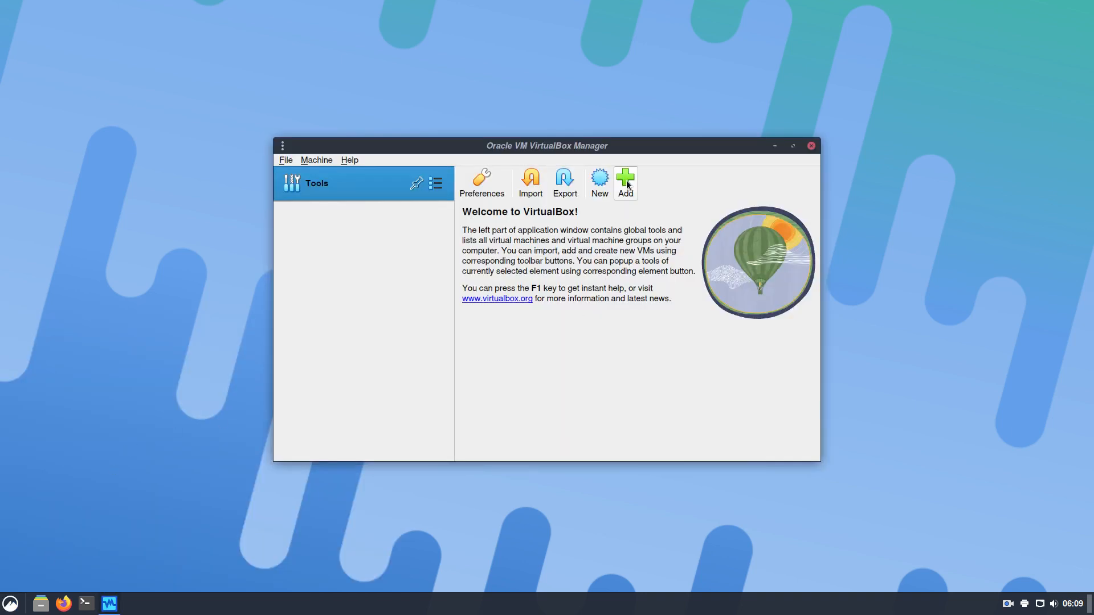
# Start a new VM named 'template' with type Linux and version Arch Linux (64-bit)
pyautogui.click(625, 181)
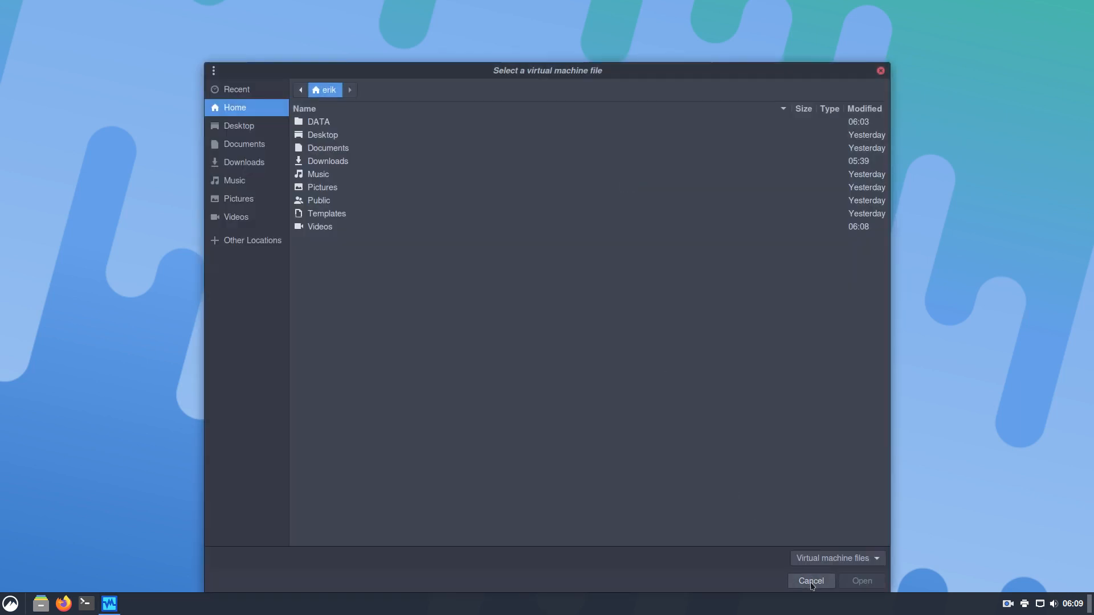
pyautogui.click(811, 581)
pyautogui.click(600, 182)
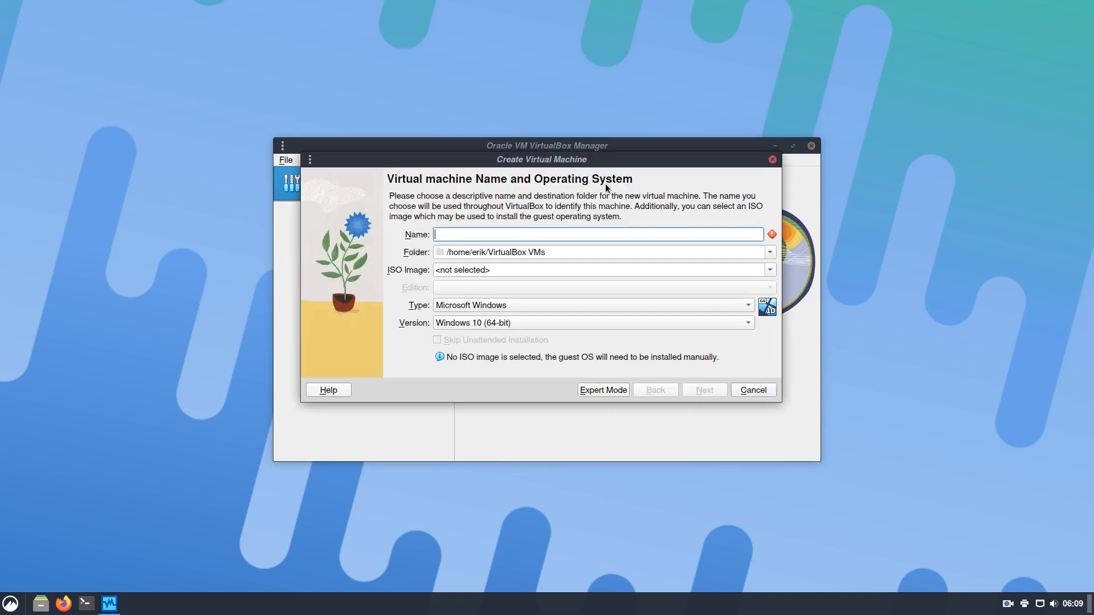
pyautogui.write('template')
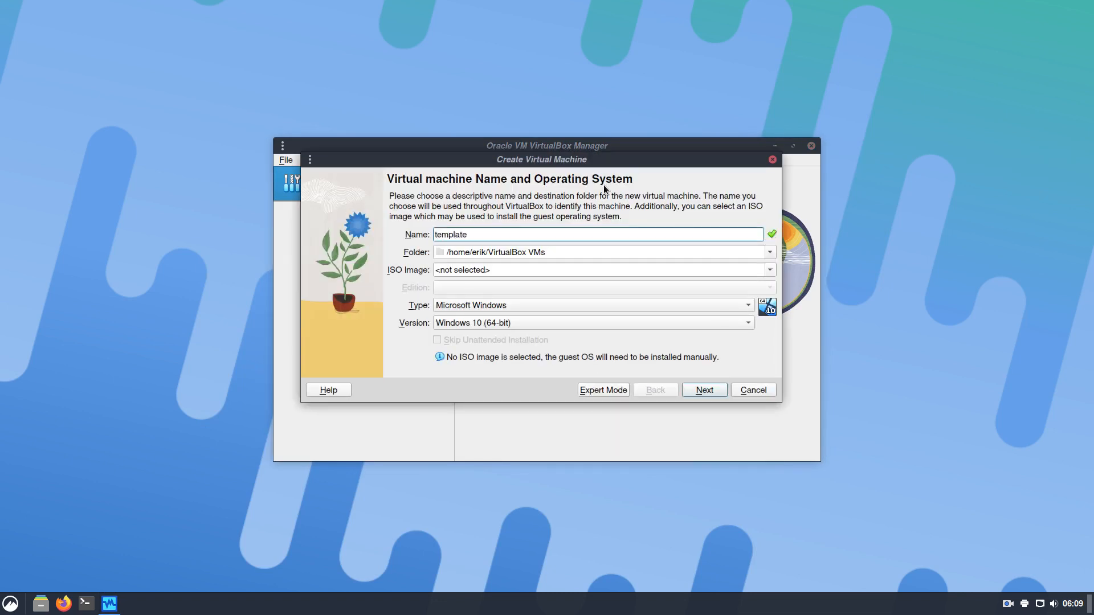
pyautogui.click(531, 305)
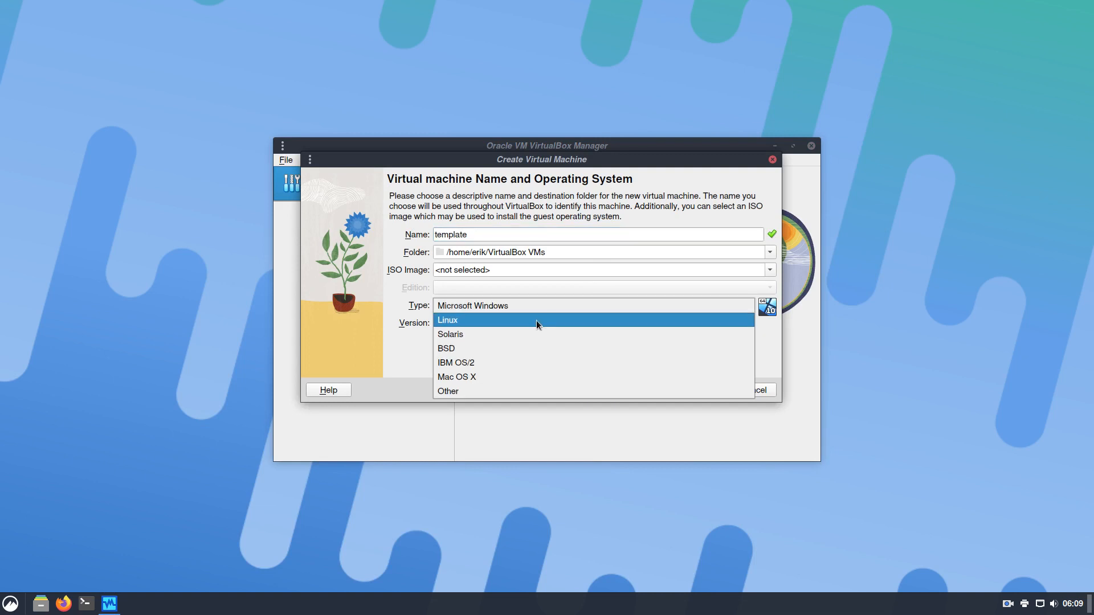
pyautogui.click(534, 320)
pyautogui.click(534, 322)
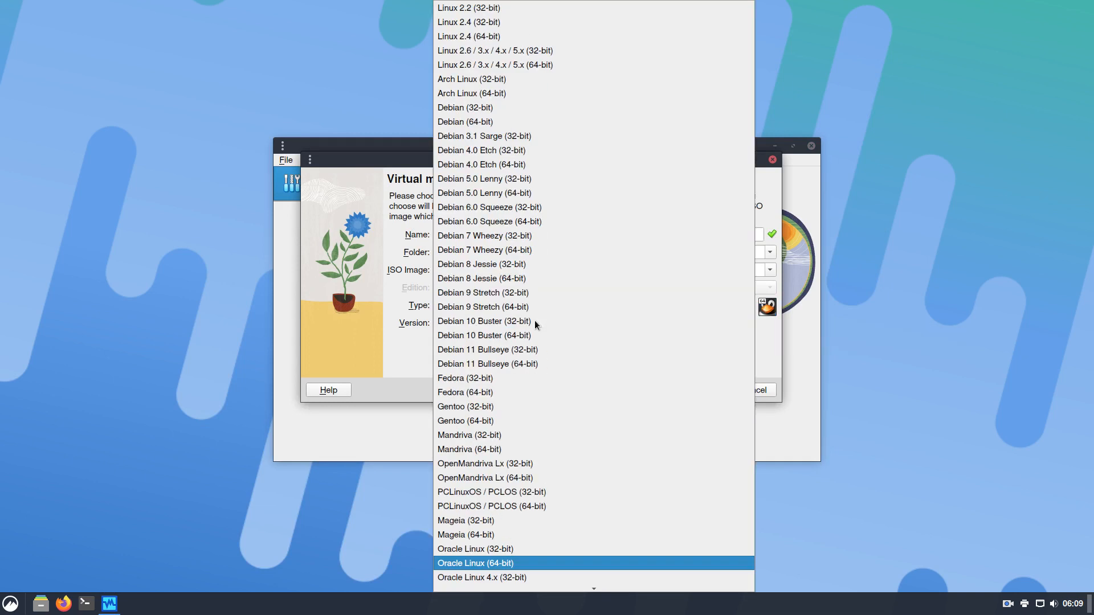
pyautogui.click(509, 94)
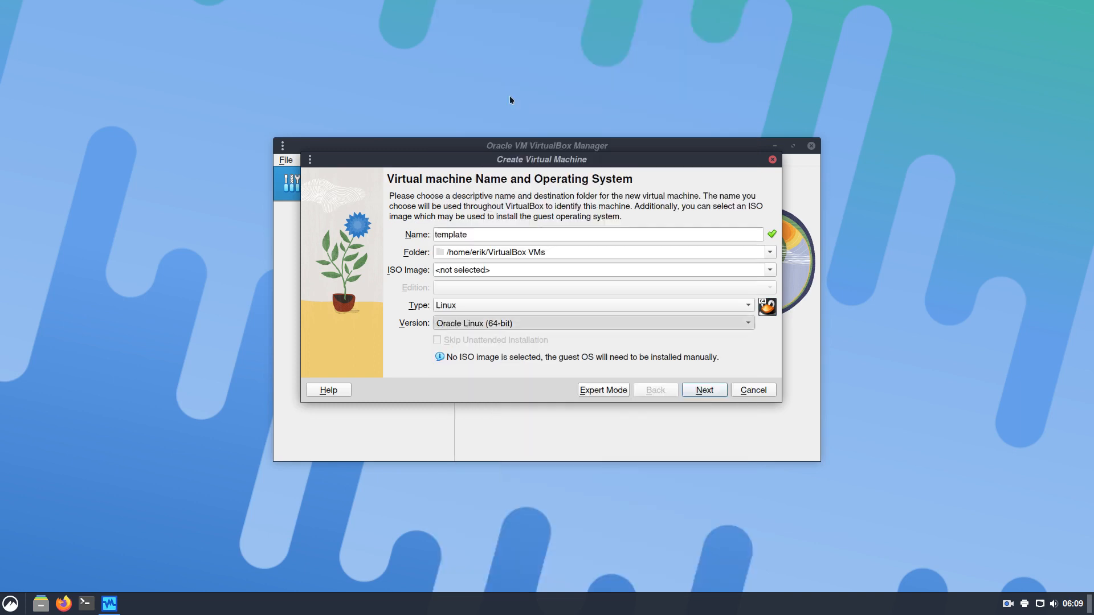
# Give it 8192 MB memory, enable EFI, and size the virtual disk to 30.21 GB
pyautogui.click(704, 390)
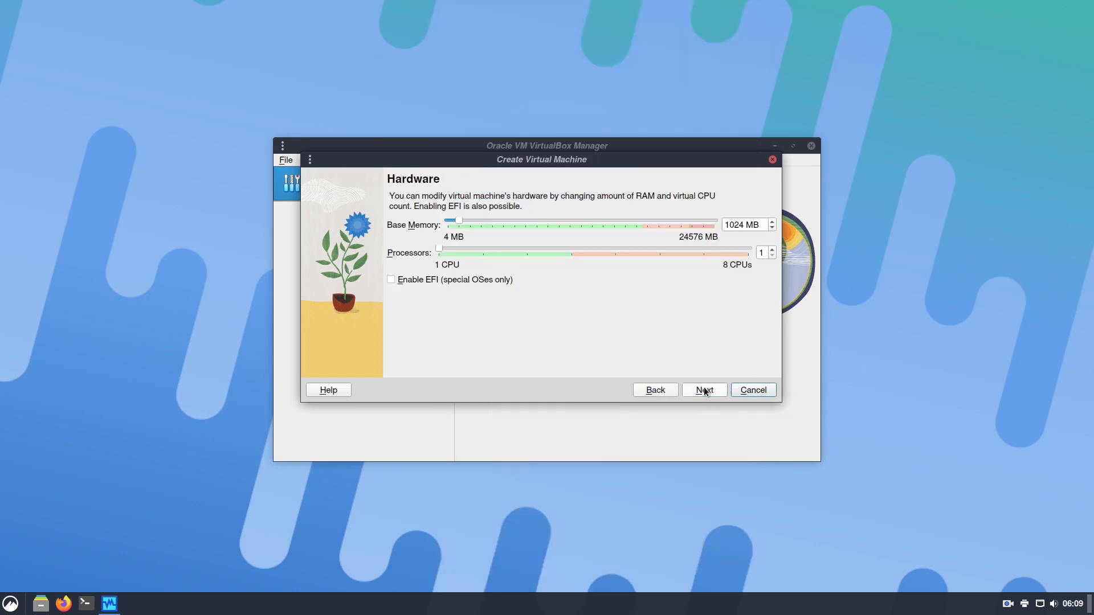
pyautogui.moveTo(458, 220); pyautogui.dragTo(538, 222)
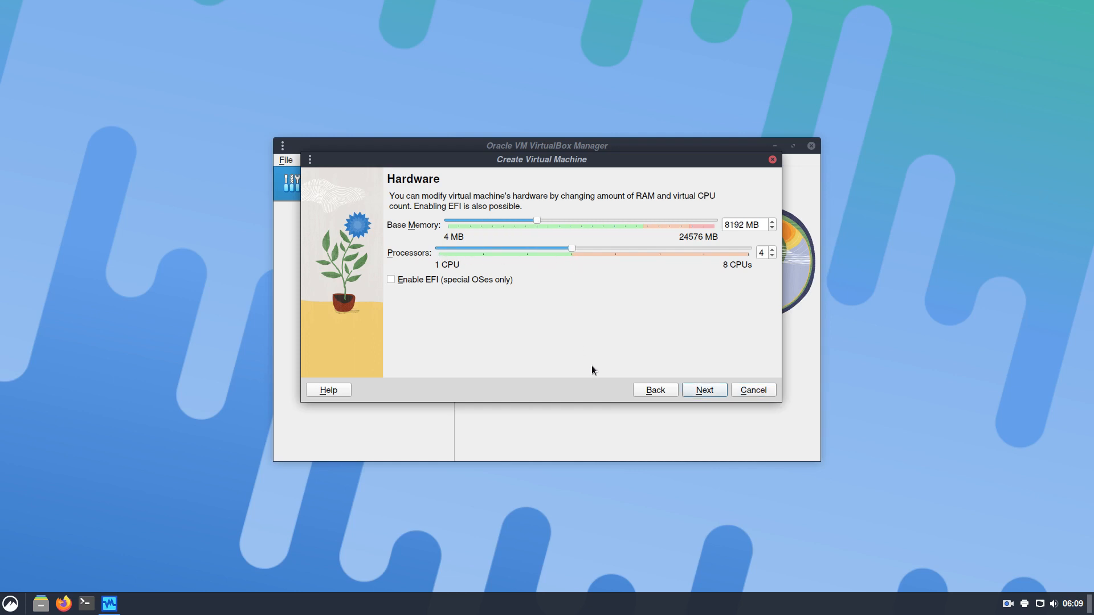
pyautogui.click(436, 280)
pyautogui.click(702, 391)
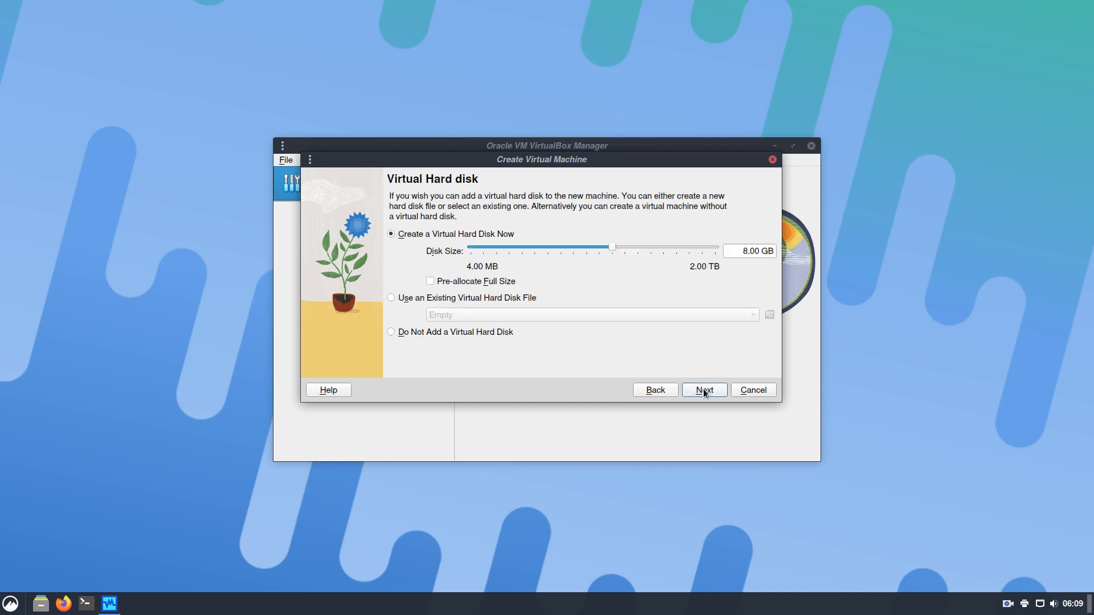
pyautogui.moveTo(610, 247); pyautogui.dragTo(635, 249)
pyautogui.click(697, 390)
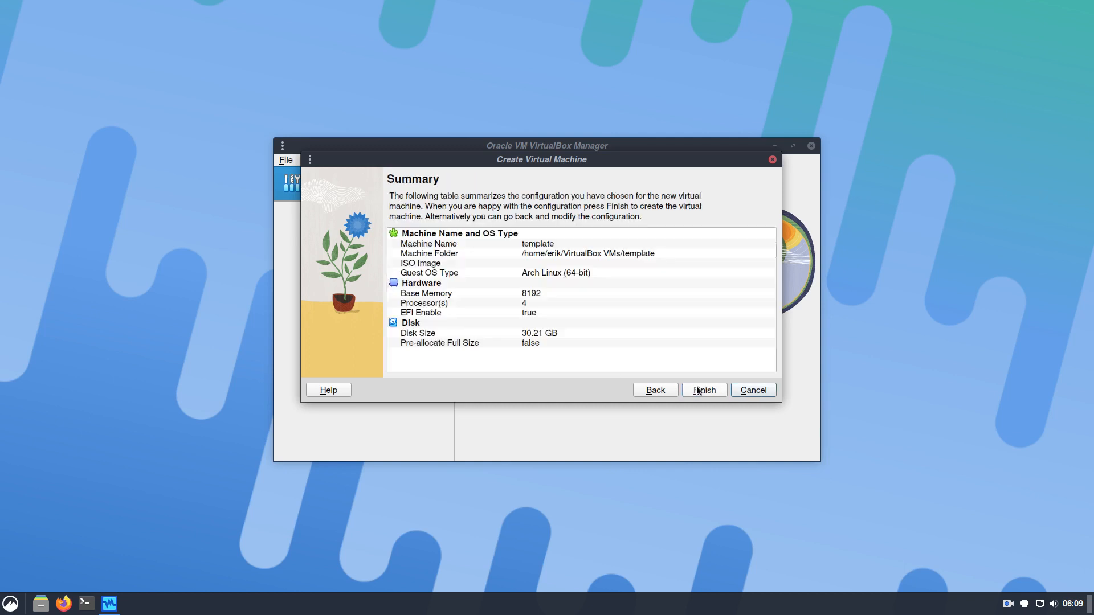
# Create the template machine and review its General and System (processor, acceleration) settings
pyautogui.click(709, 389)
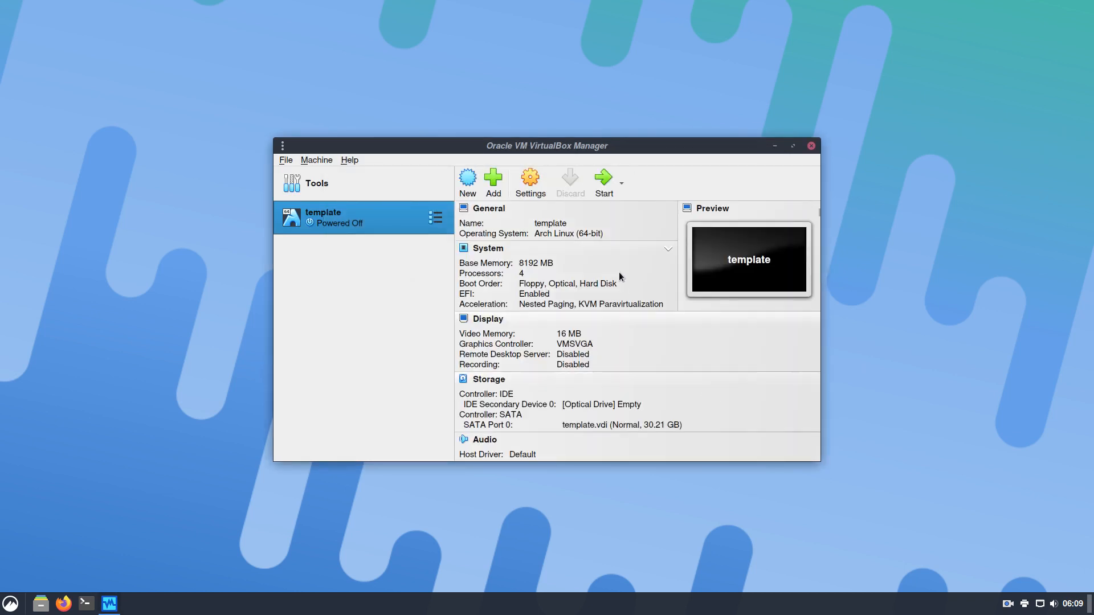
pyautogui.click(530, 183)
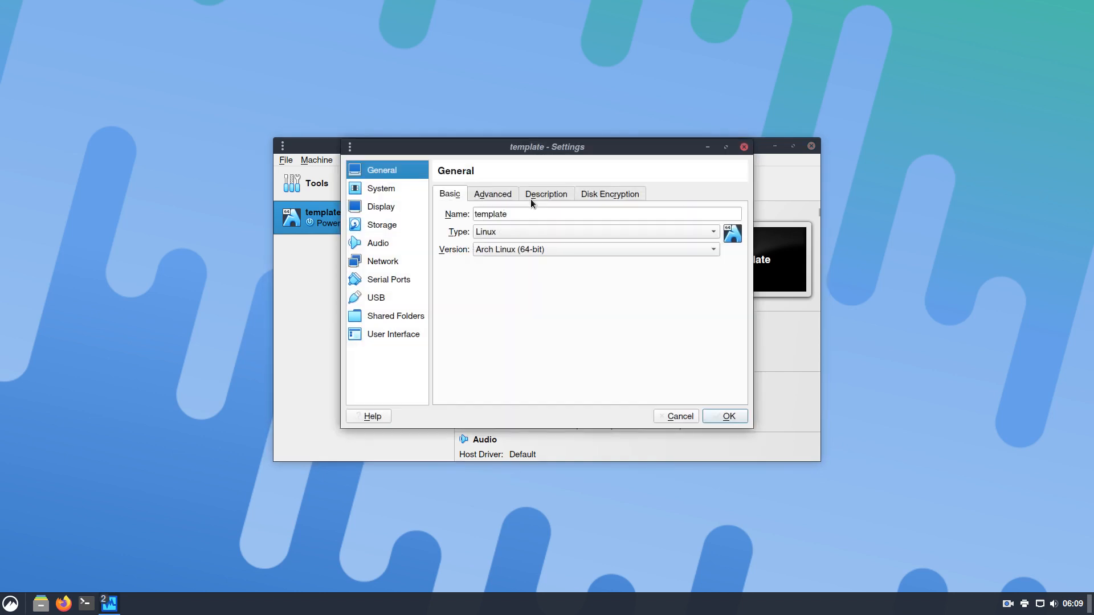
pyautogui.click(492, 194)
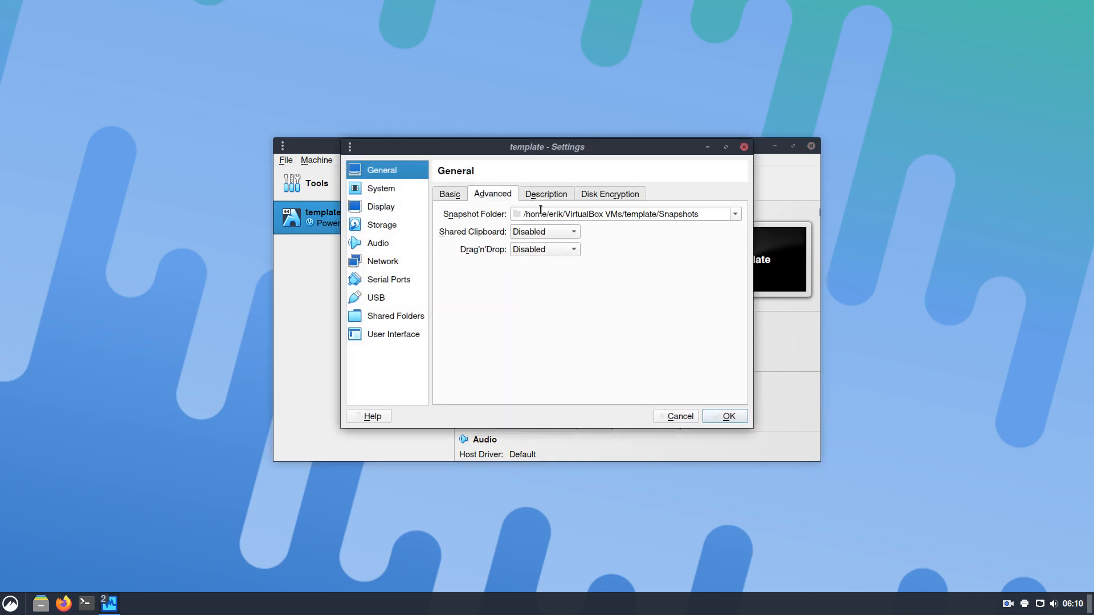
pyautogui.click(551, 194)
pyautogui.click(591, 194)
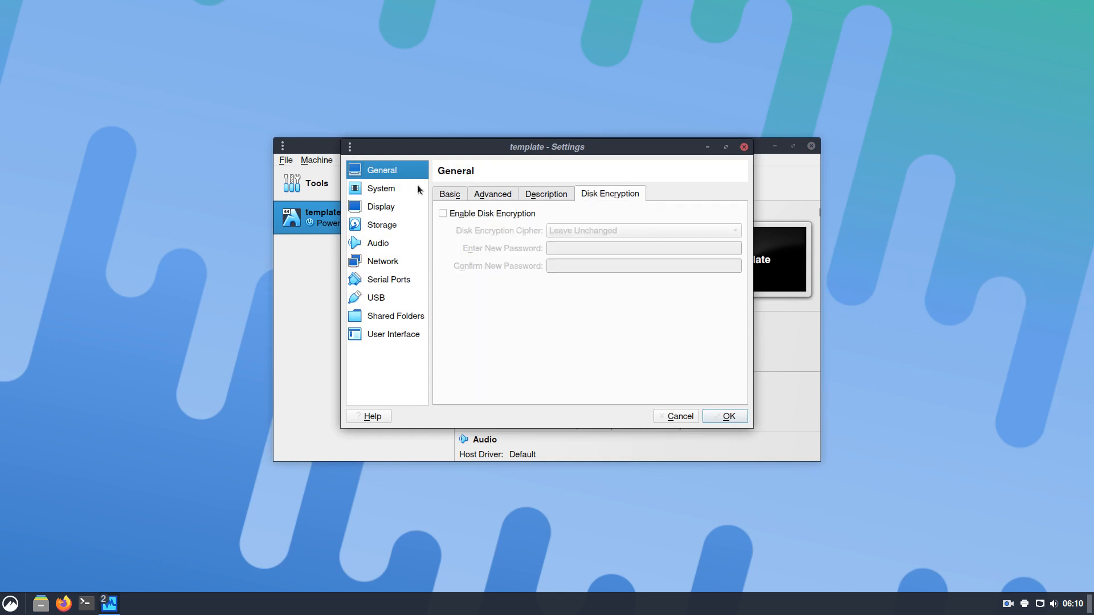
pyautogui.click(391, 190)
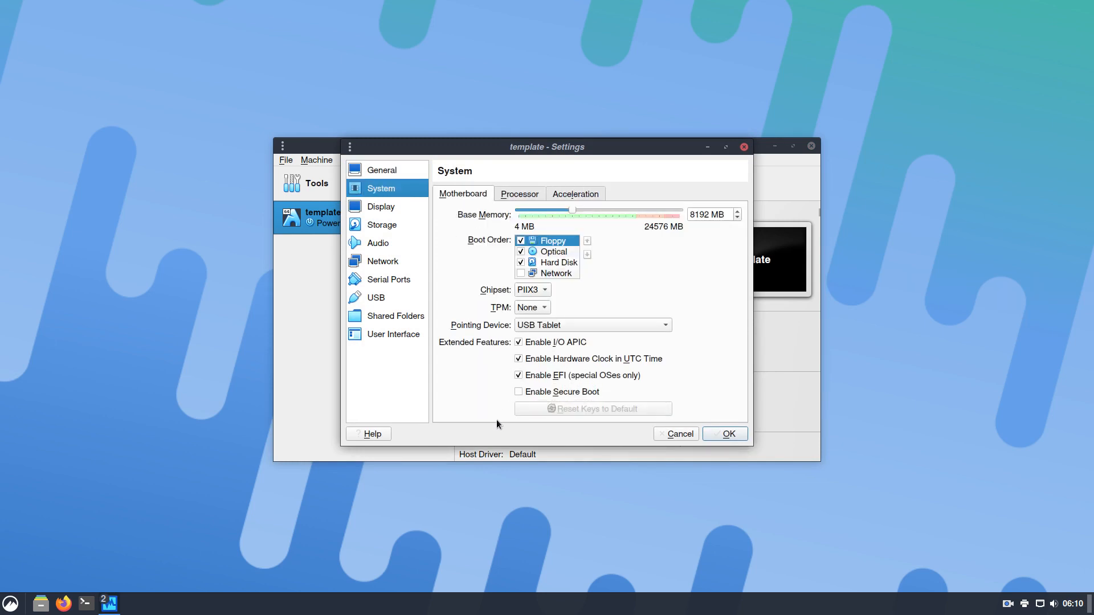
pyautogui.click(516, 197)
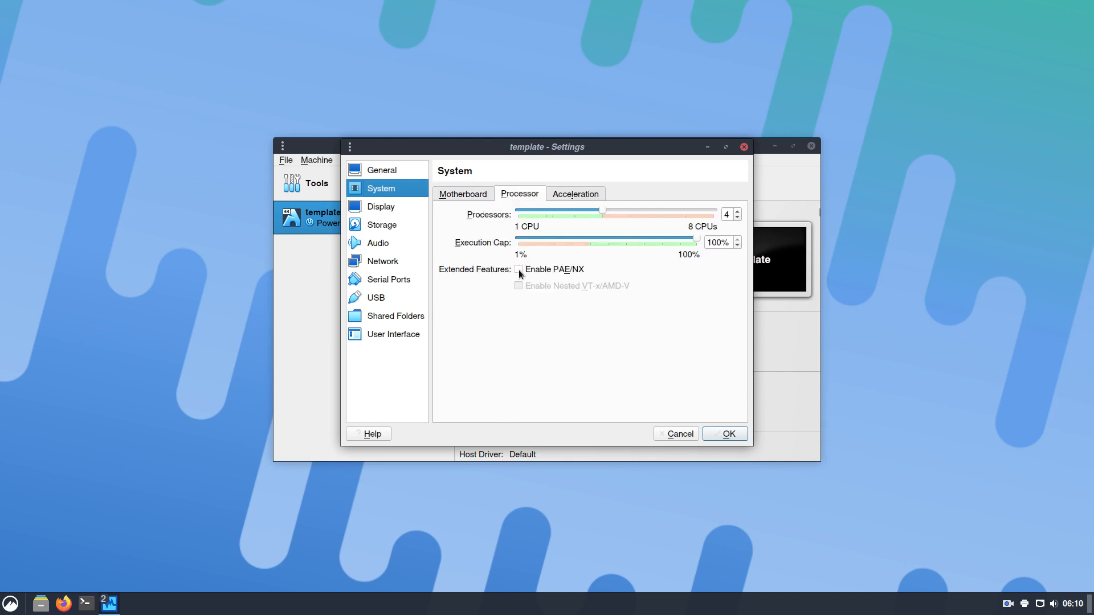
pyautogui.click(576, 194)
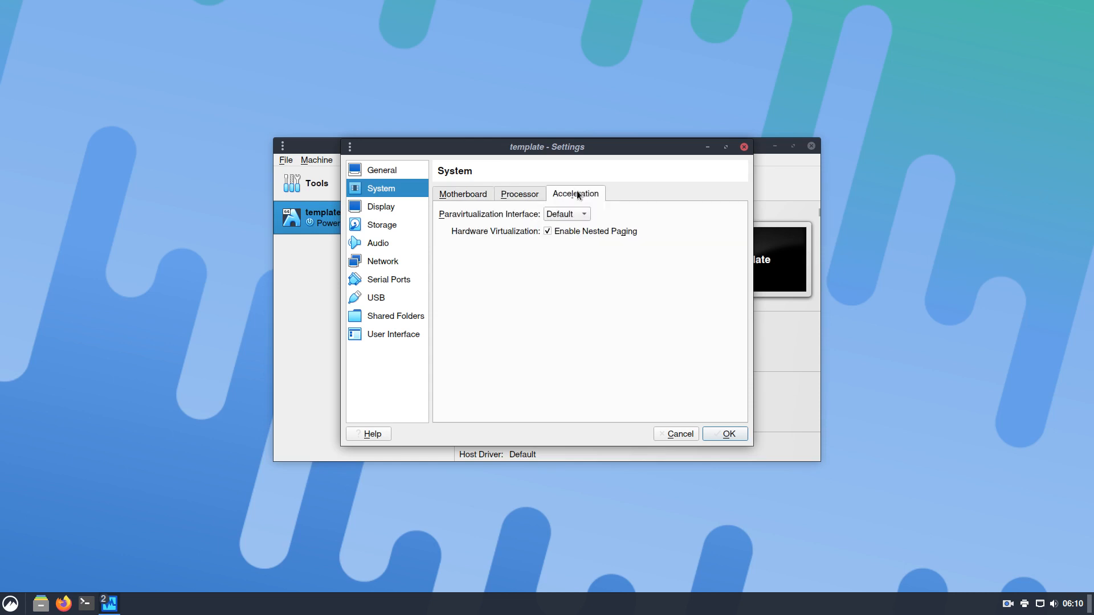
# Raise the display's video memory to 128 MB
pyautogui.click(380, 206)
pyautogui.moveTo(540, 211); pyautogui.dragTo(692, 212)
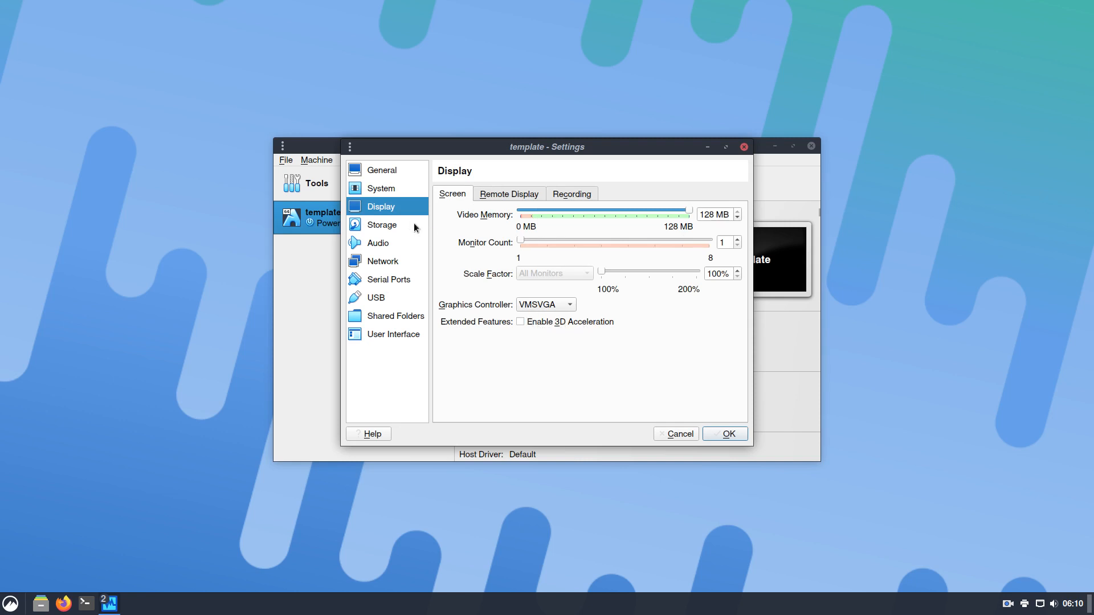
pyautogui.click(504, 198)
pyautogui.click(577, 195)
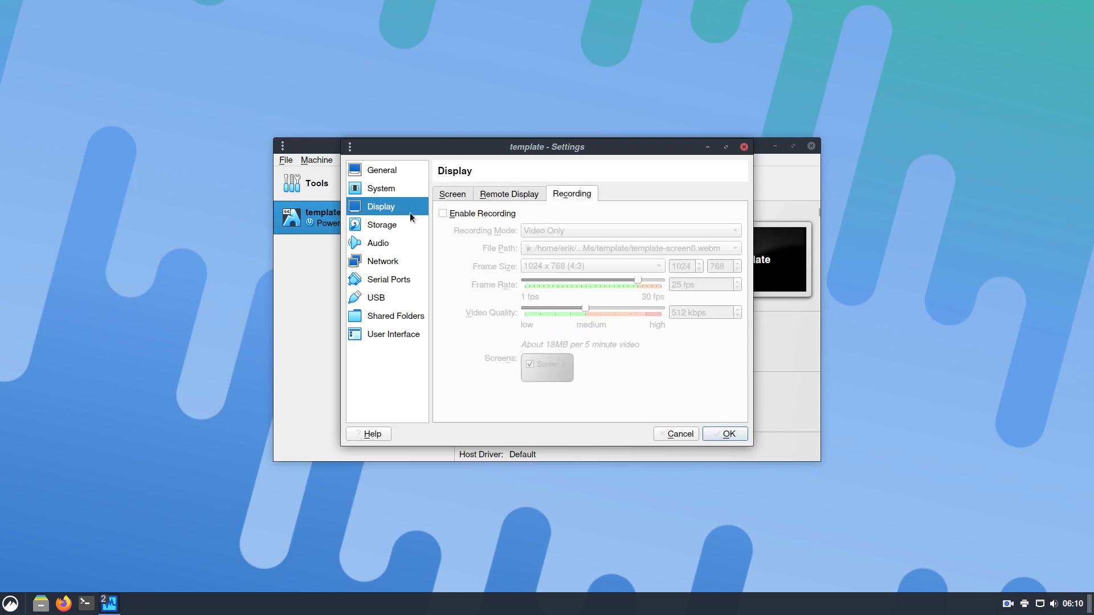
# Review the remaining settings pages, toggle the full-screen mini toolbar, and save
pyautogui.click(397, 224)
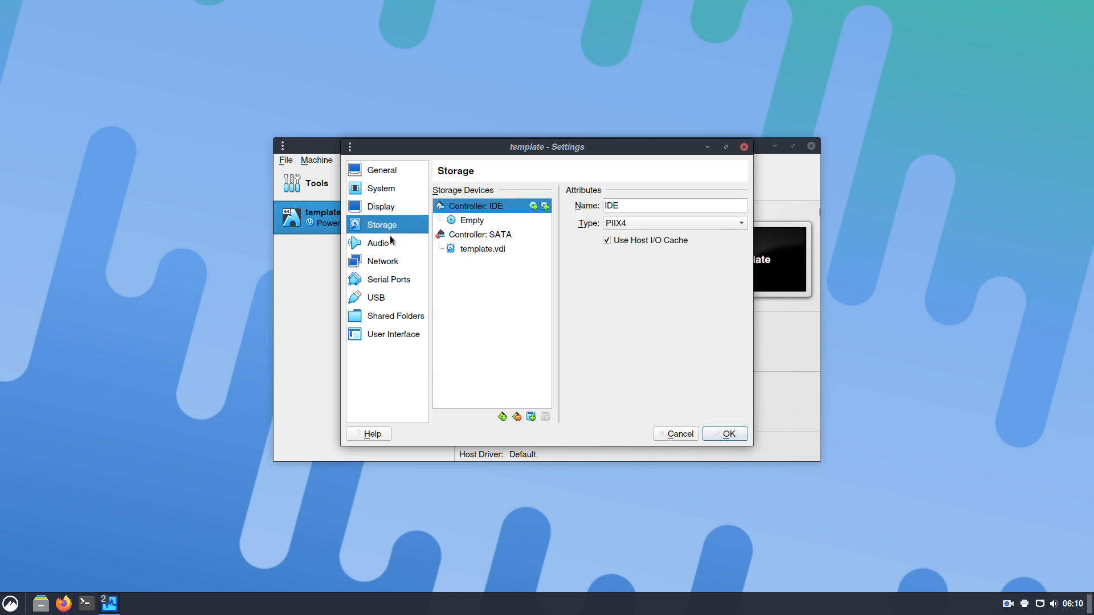
pyautogui.click(388, 237)
pyautogui.click(392, 262)
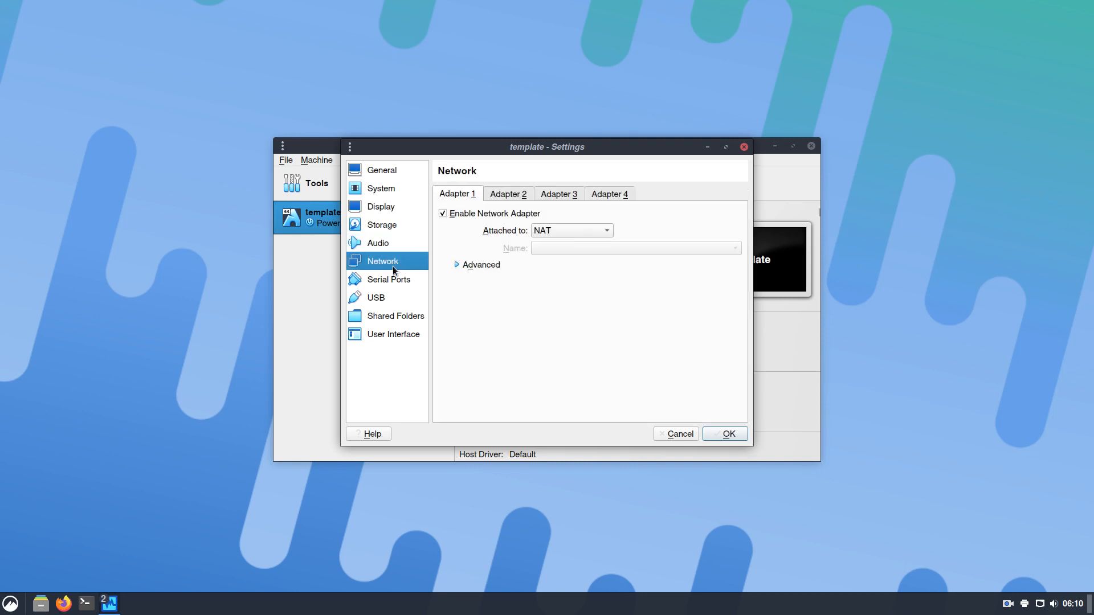
pyautogui.click(393, 276)
pyautogui.click(394, 297)
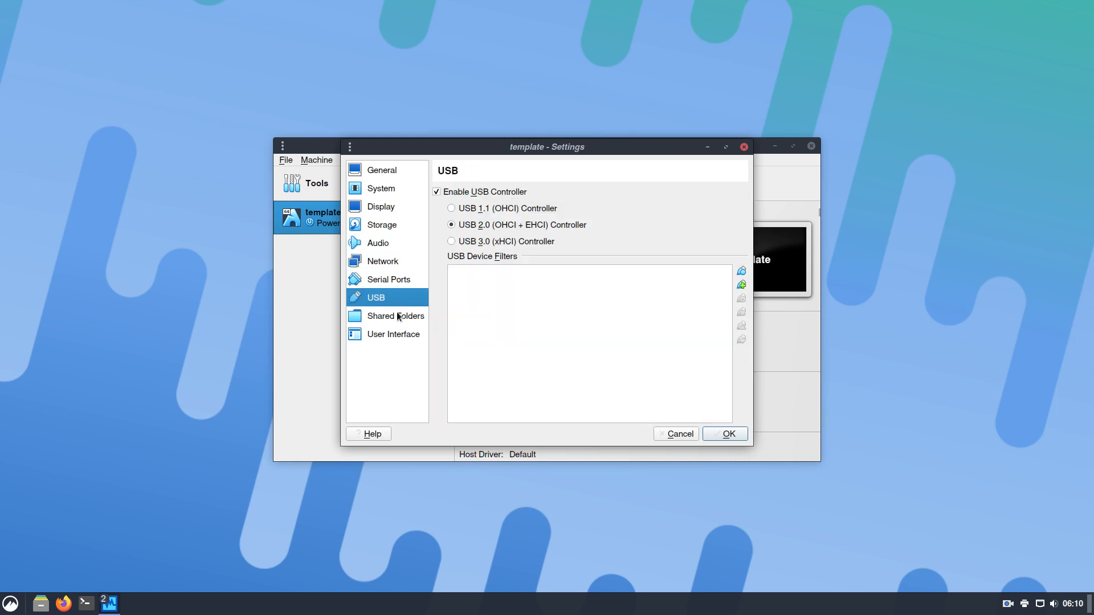
pyautogui.click(397, 317)
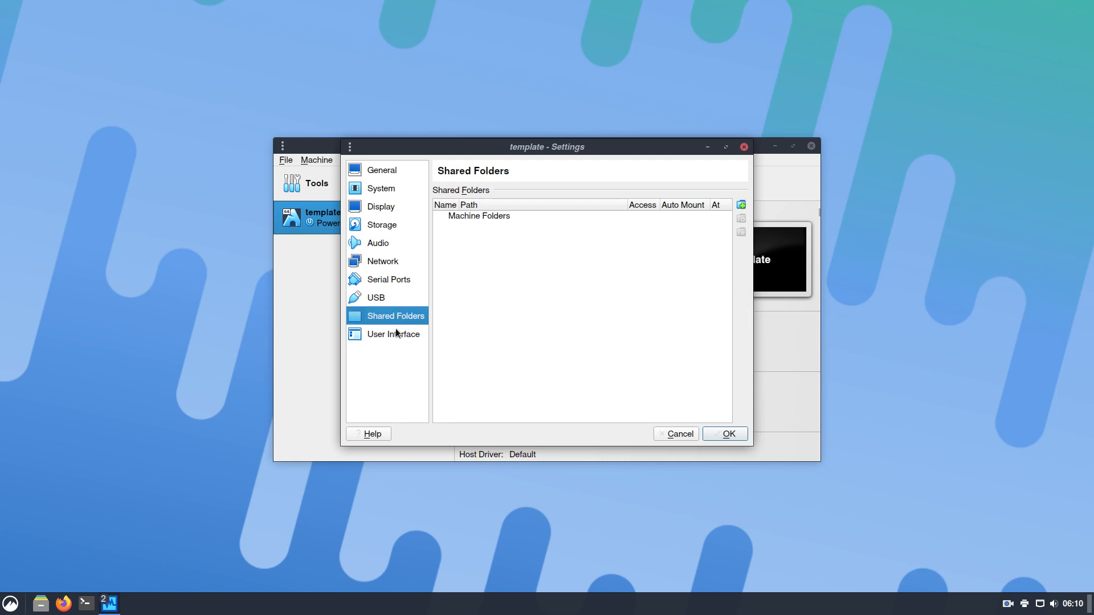
pyautogui.click(397, 333)
pyautogui.click(529, 235)
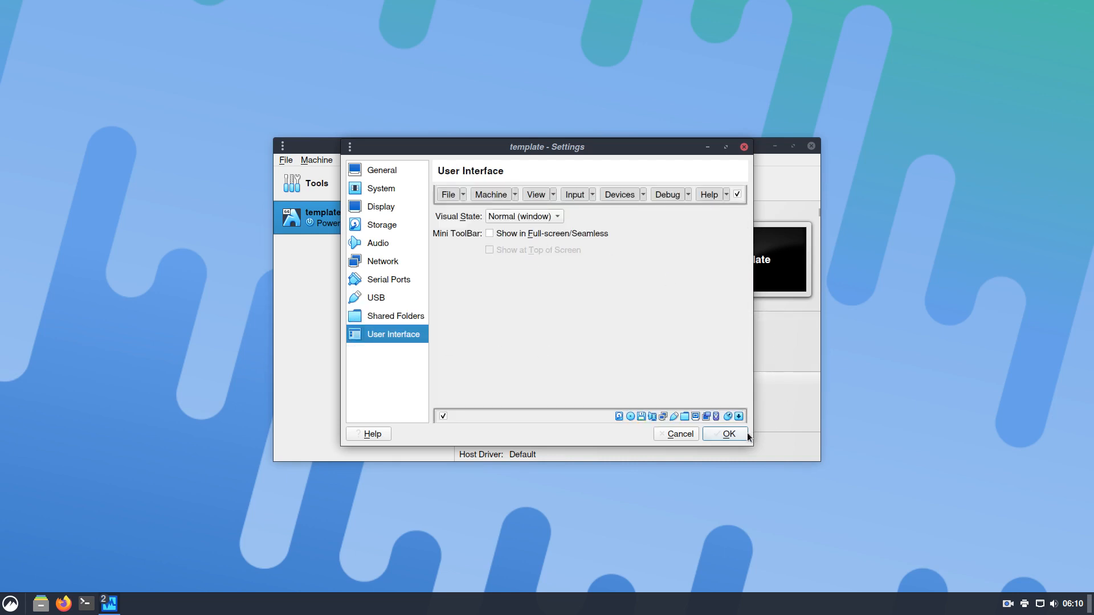
pyautogui.click(725, 434)
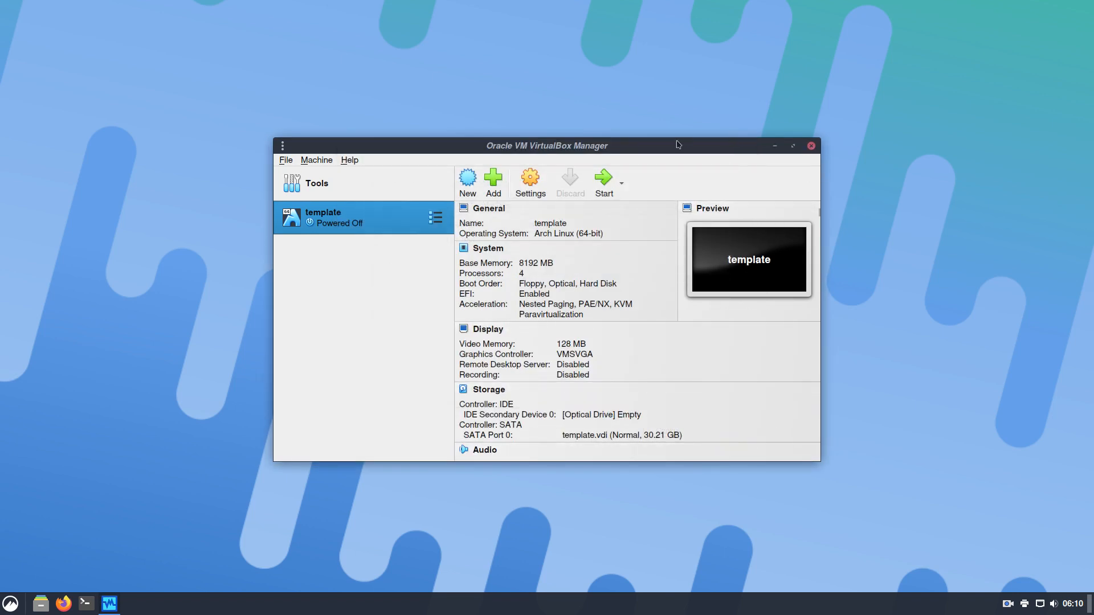
# Make a full clone of 'template' named Mint
pyautogui.moveTo(653, 148); pyautogui.dragTo(638, 90)
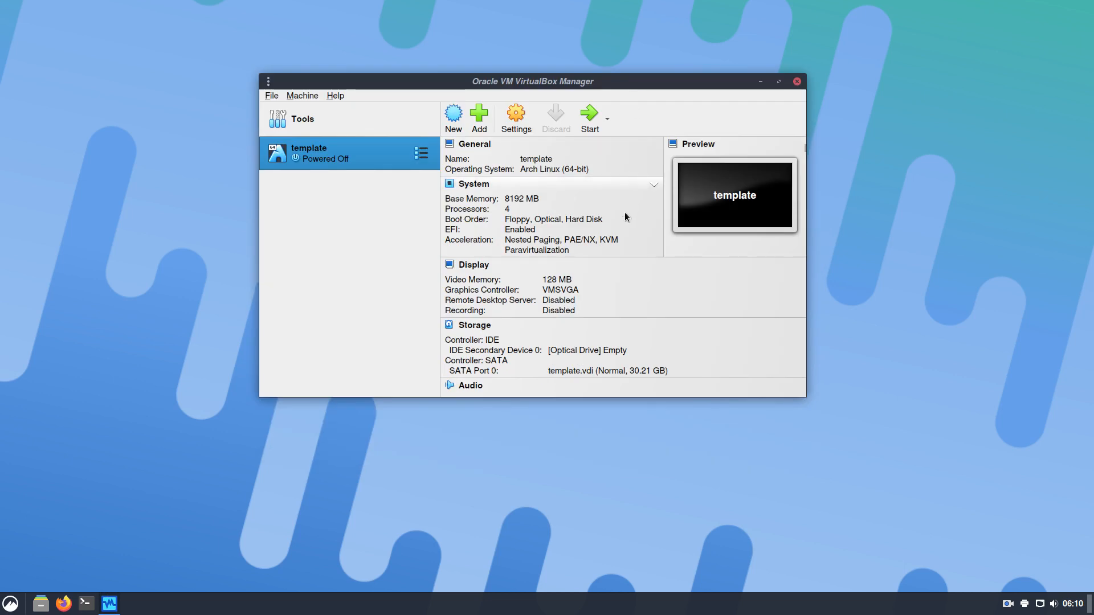
pyautogui.rightClick(354, 151)
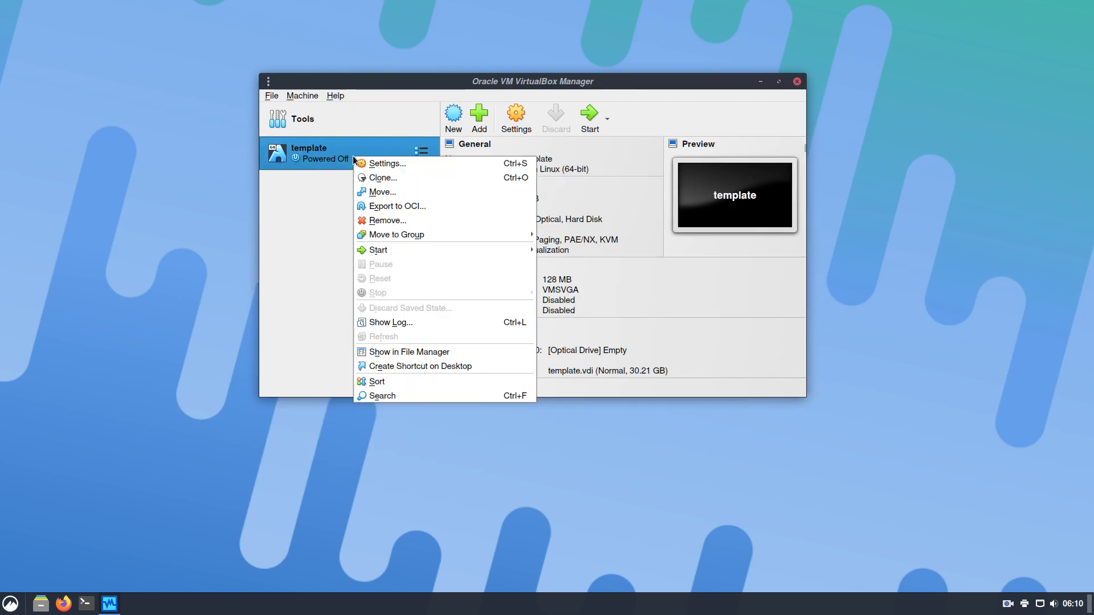
pyautogui.click(402, 178)
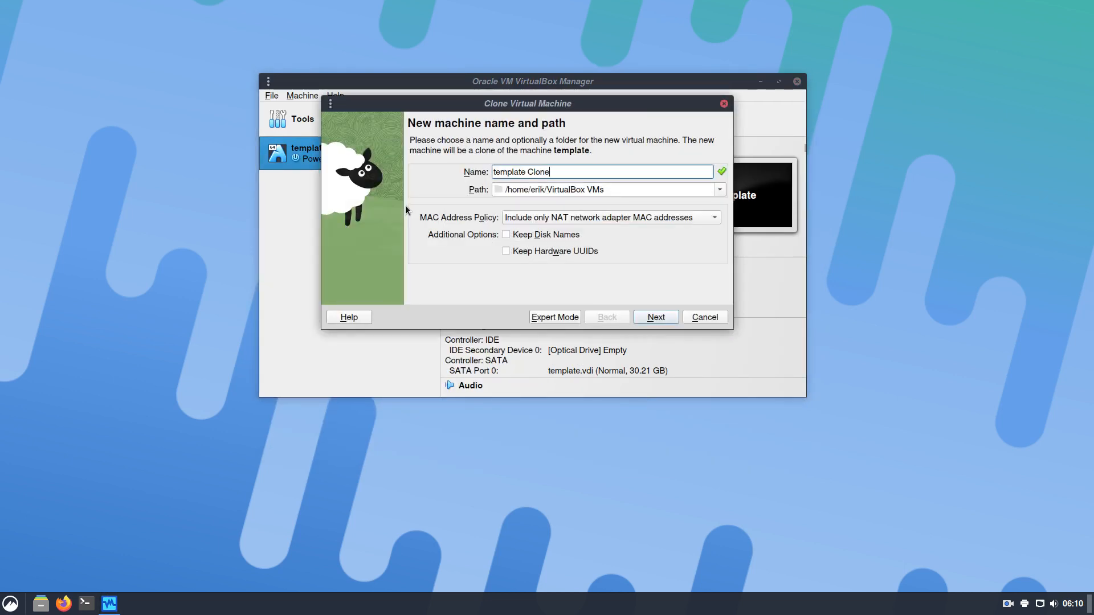
pyautogui.write('LAB')
pyautogui.press('BackSpace')
pyautogui.press('BackSpace')
pyautogui.press('BackSpace')
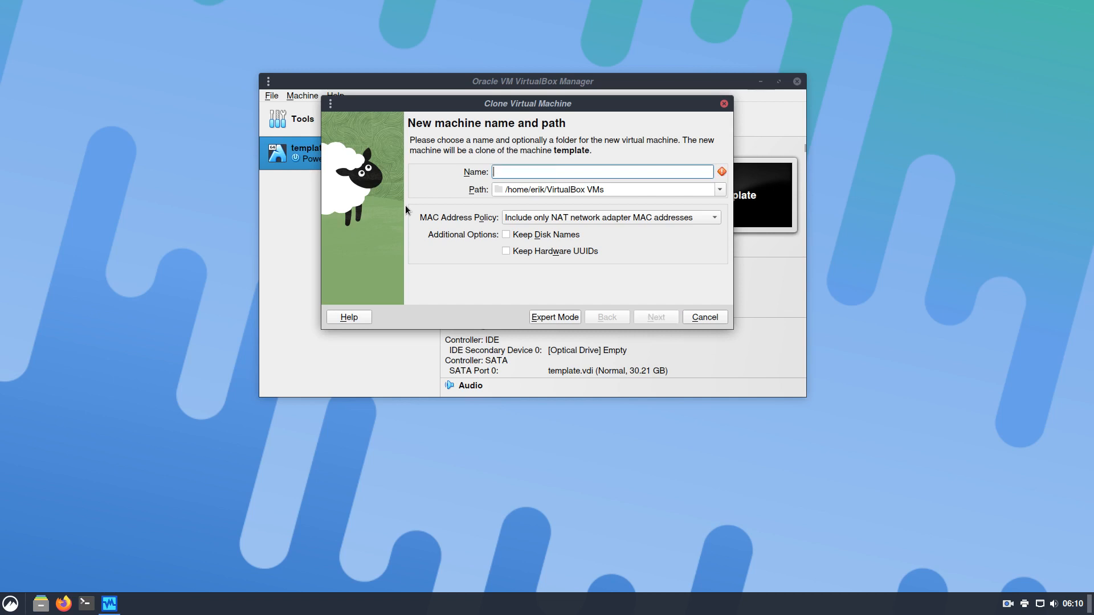
pyautogui.write('Mint')
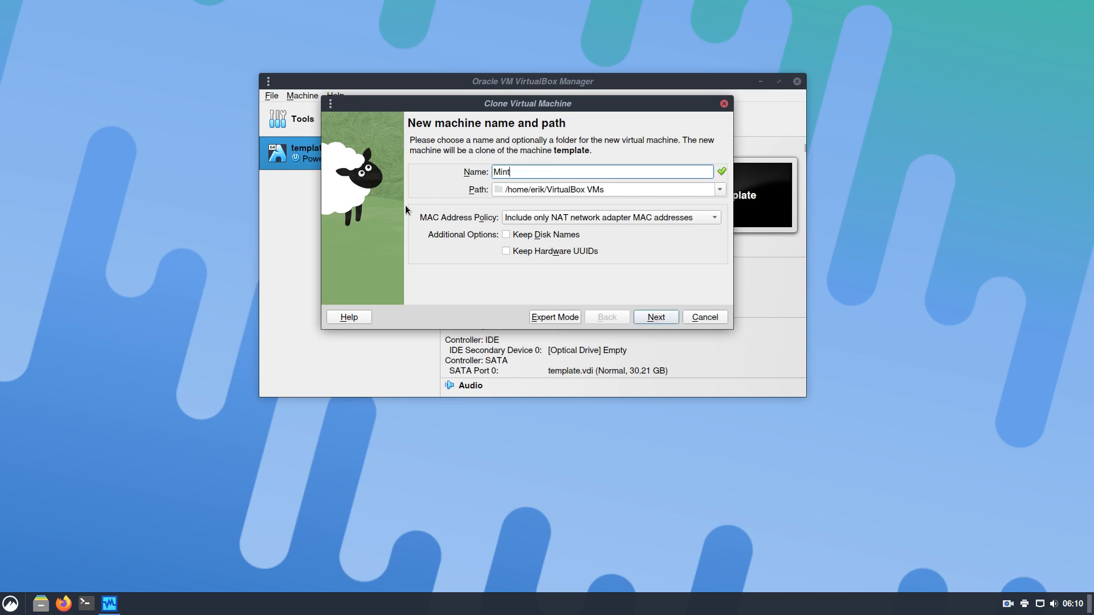
pyautogui.click(660, 317)
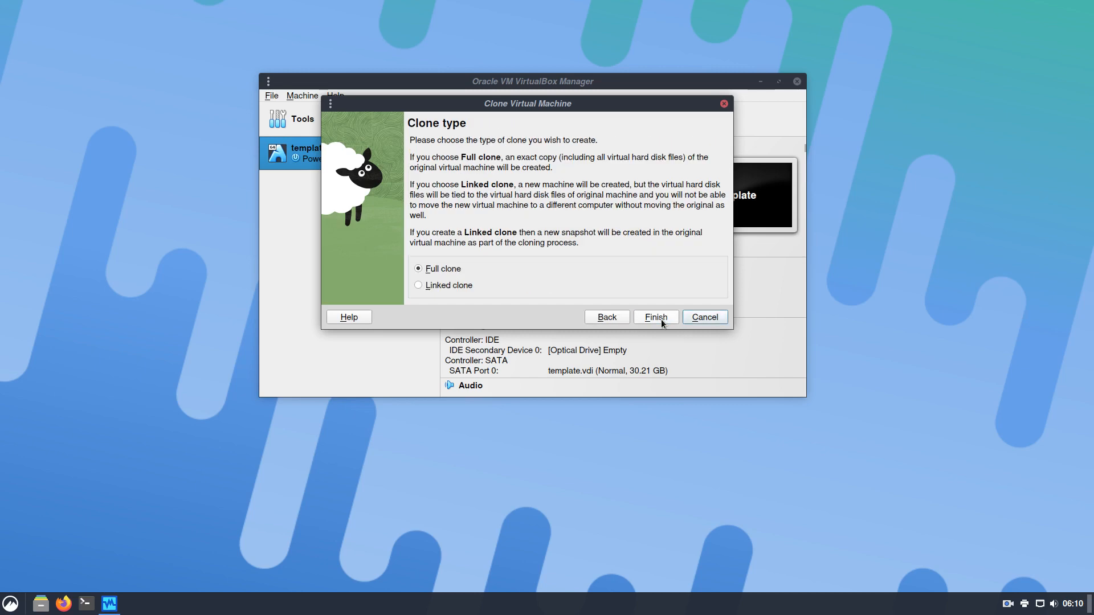
pyautogui.click(662, 317)
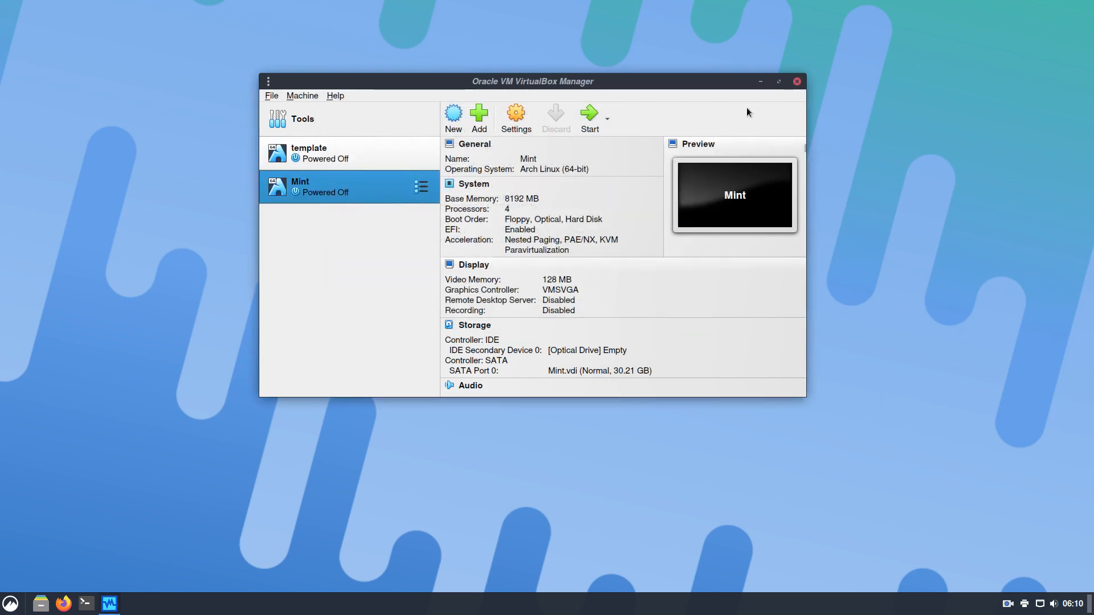
pyautogui.doubleClick(732, 81)
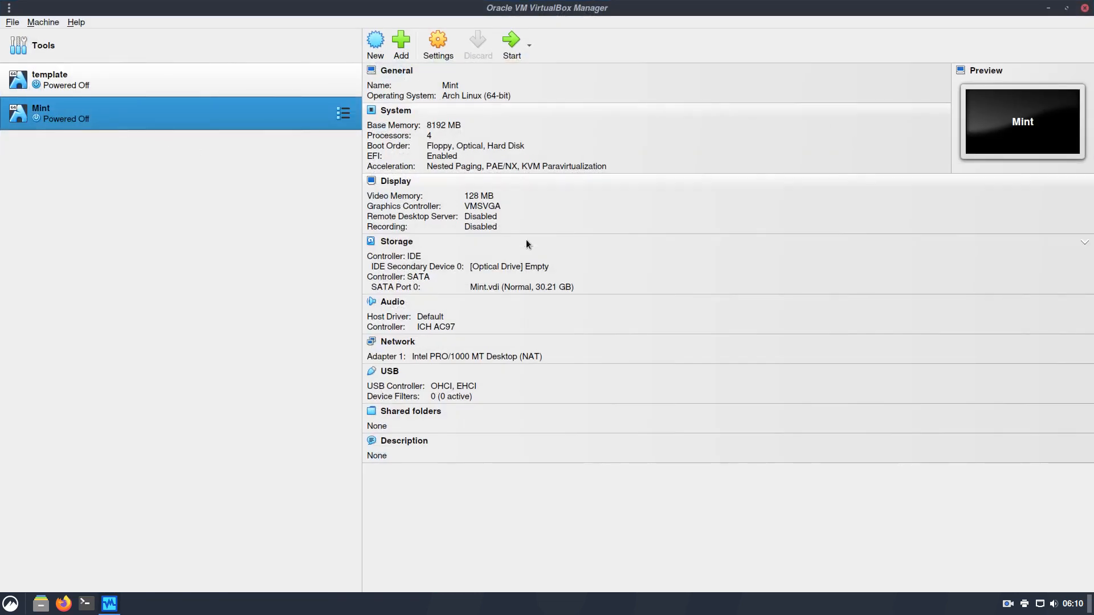
# Attach linuxmint-21.1-cinnamon-64bit.iso from Downloads to Mint's optical drive and start the machine
pyautogui.click(530, 267)
pyautogui.click(572, 289)
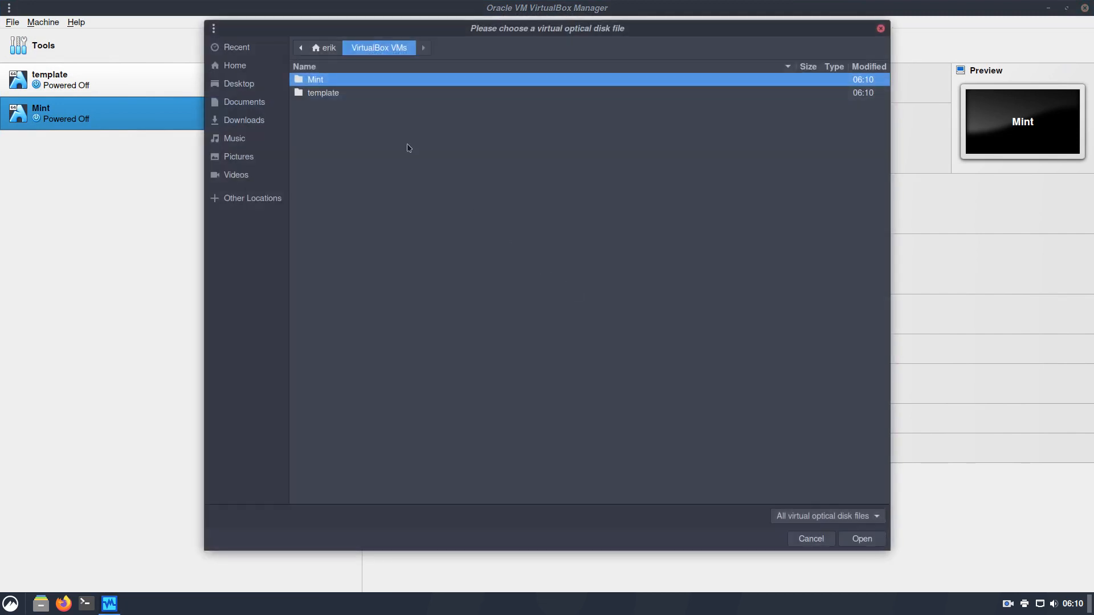
pyautogui.click(256, 120)
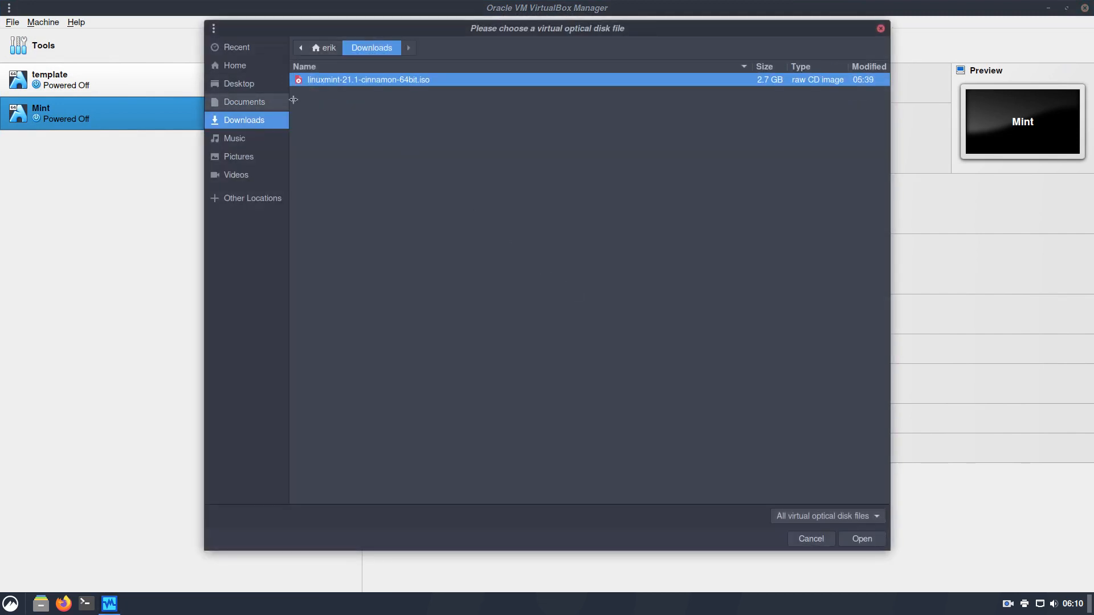
pyautogui.click(861, 539)
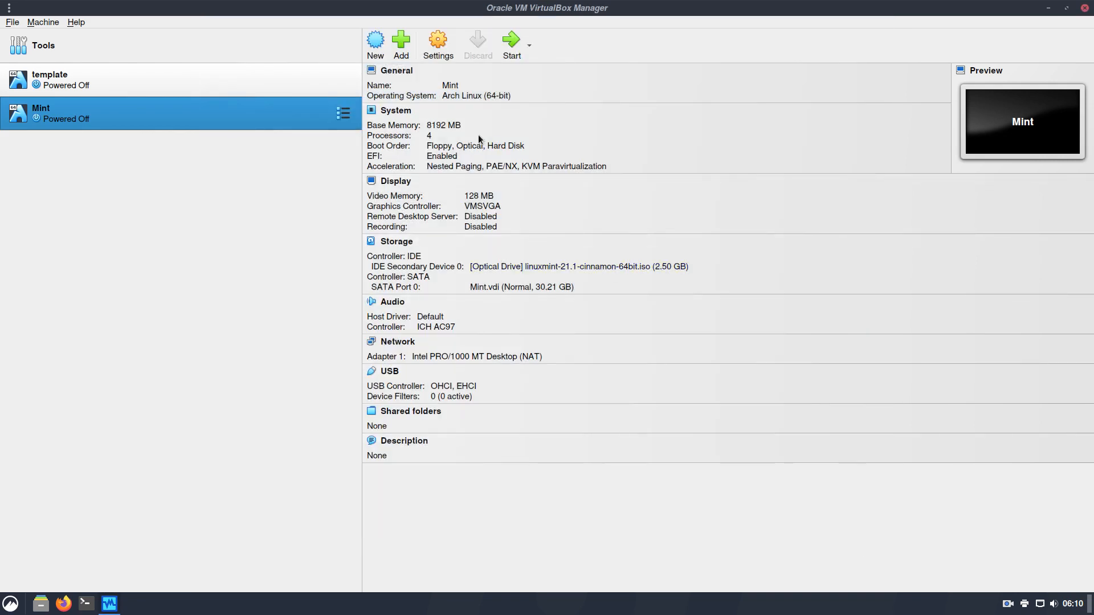
pyautogui.click(509, 46)
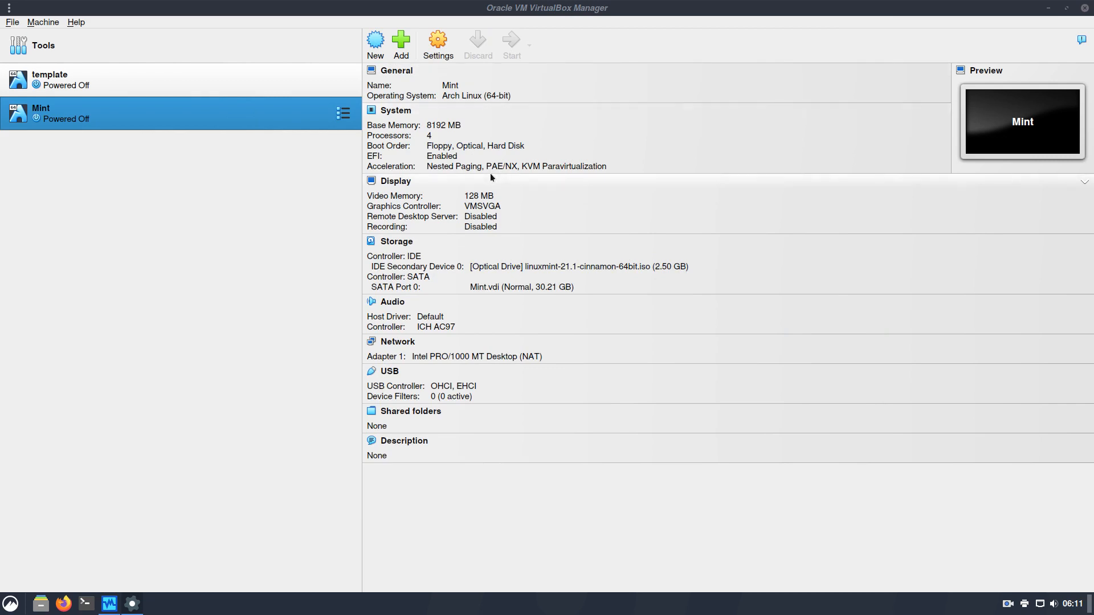
# Boot the default Linux Mint entry in a maximized, full-screen VM window and dismiss the connection notice
pyautogui.doubleClick(594, 121)
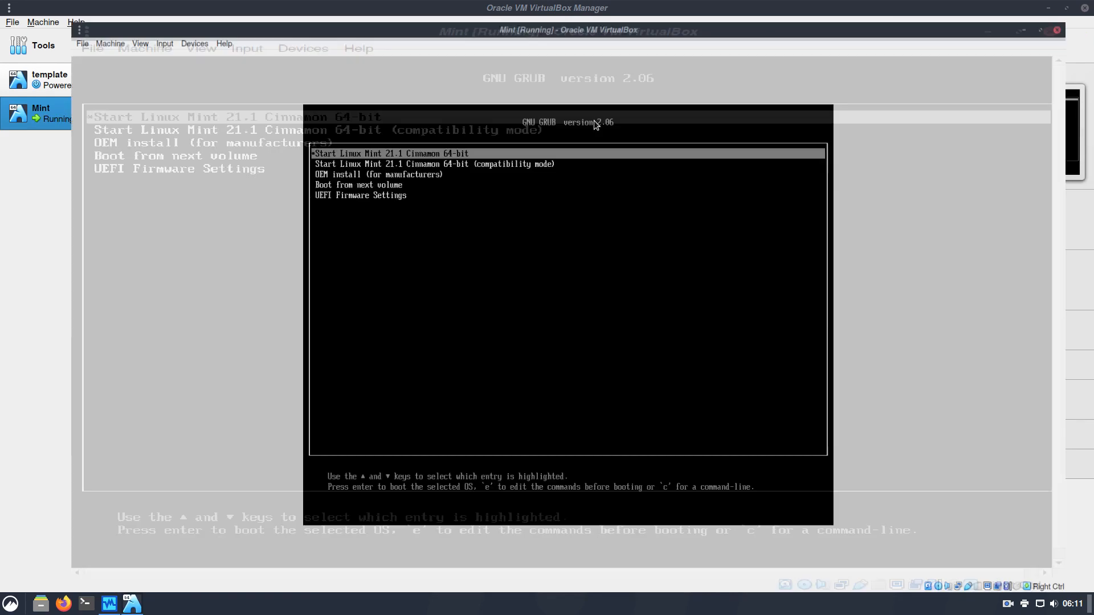
pyautogui.press('Return')
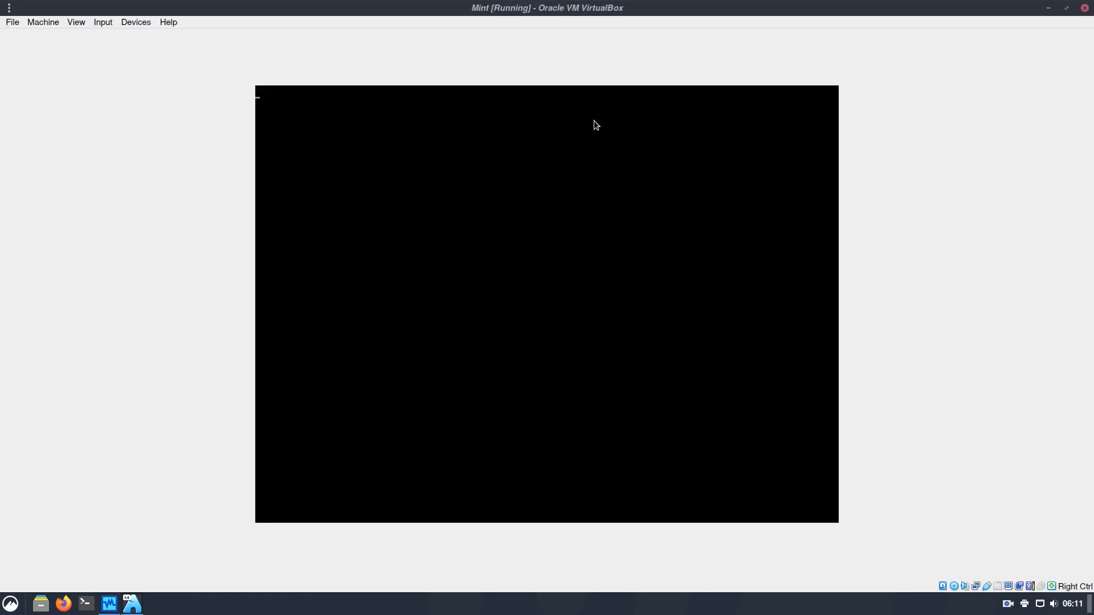
pyautogui.hotkey('ctrl', 'f')
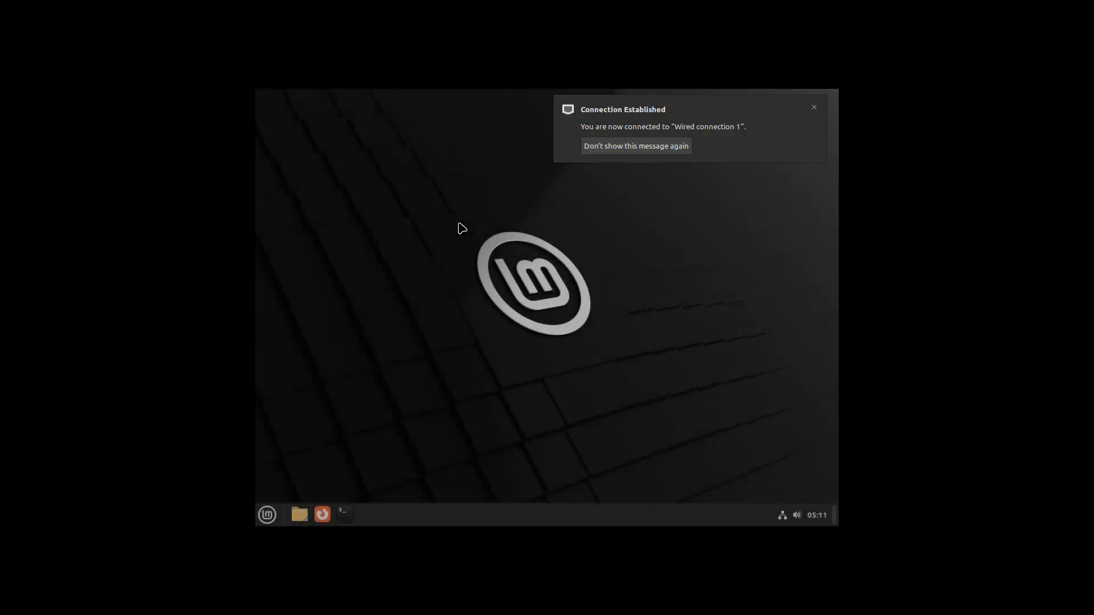
pyautogui.click(814, 107)
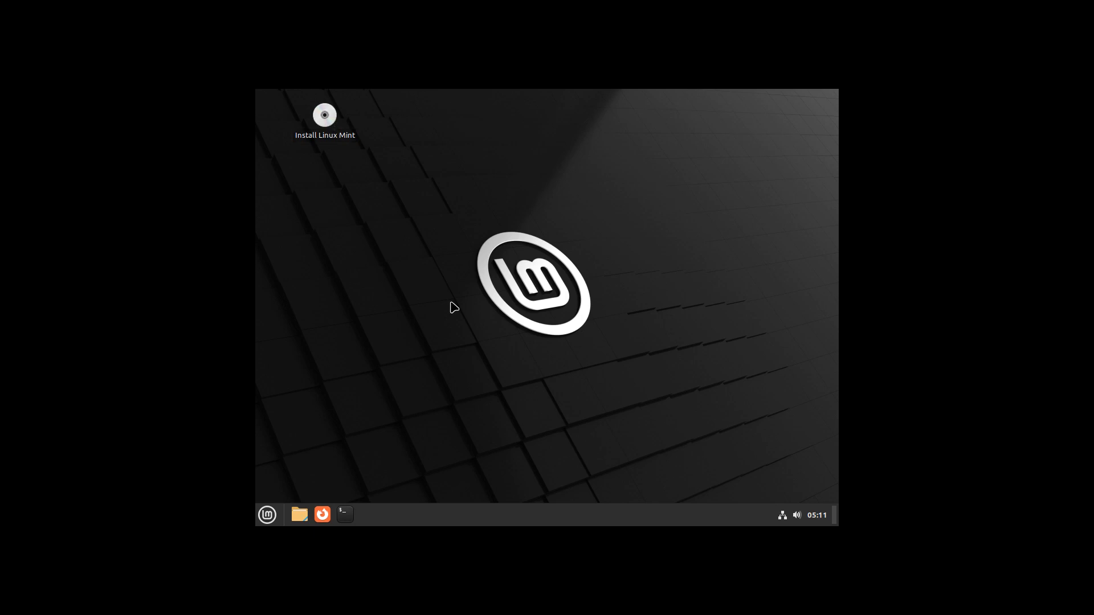
pyautogui.hotkey('ctrl', 'f')
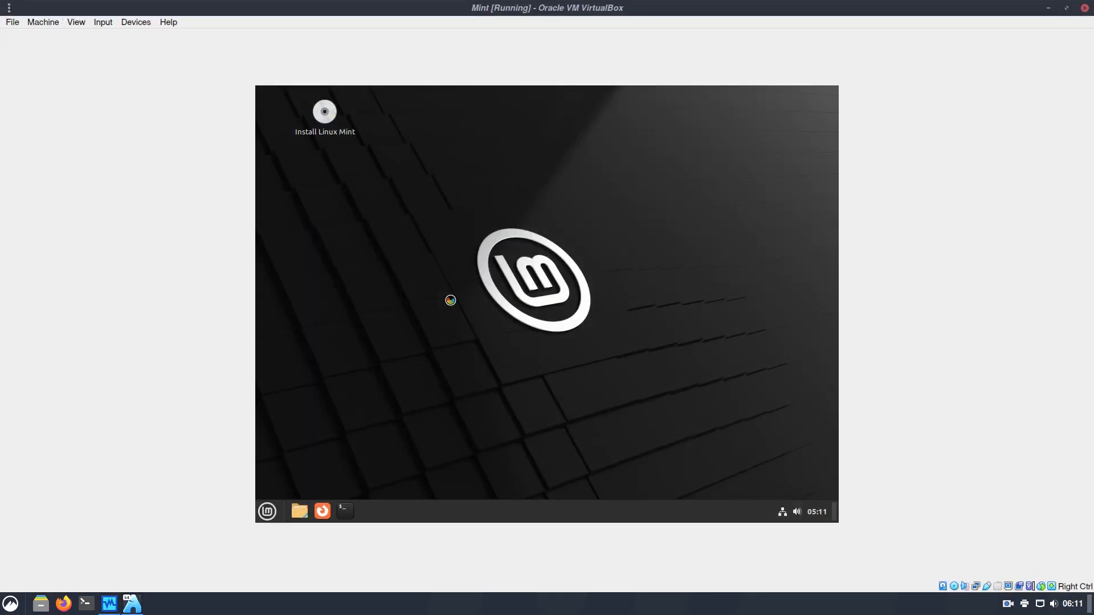
pyautogui.hotkey('ctrl', 'f')
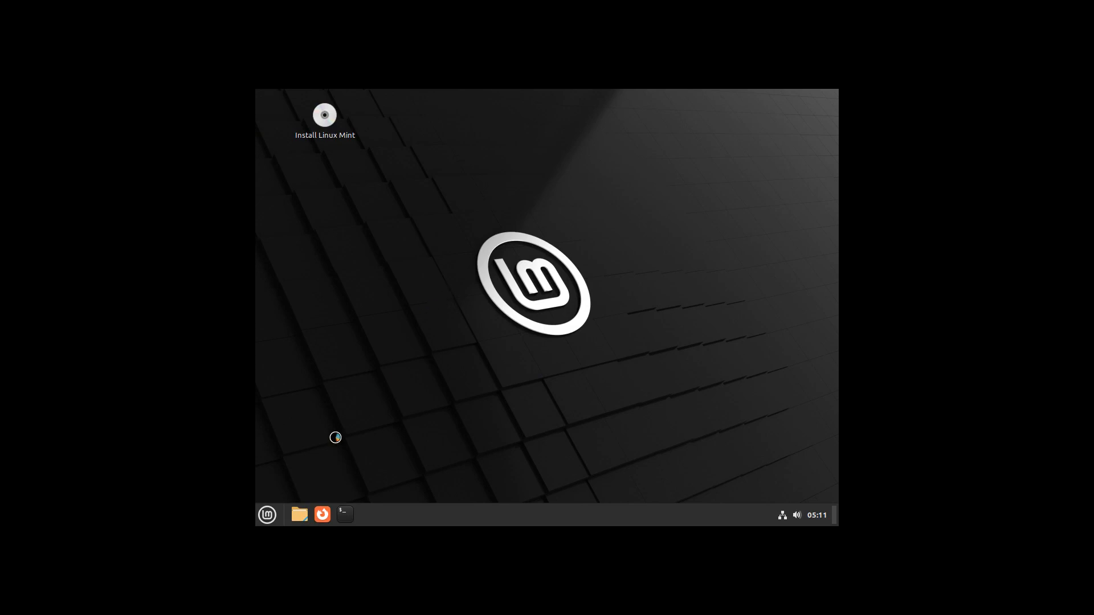
# Change the Mint guest's resolution to 1920 × 1080 in System Settings > Display and keep it
pyautogui.click(278, 509)
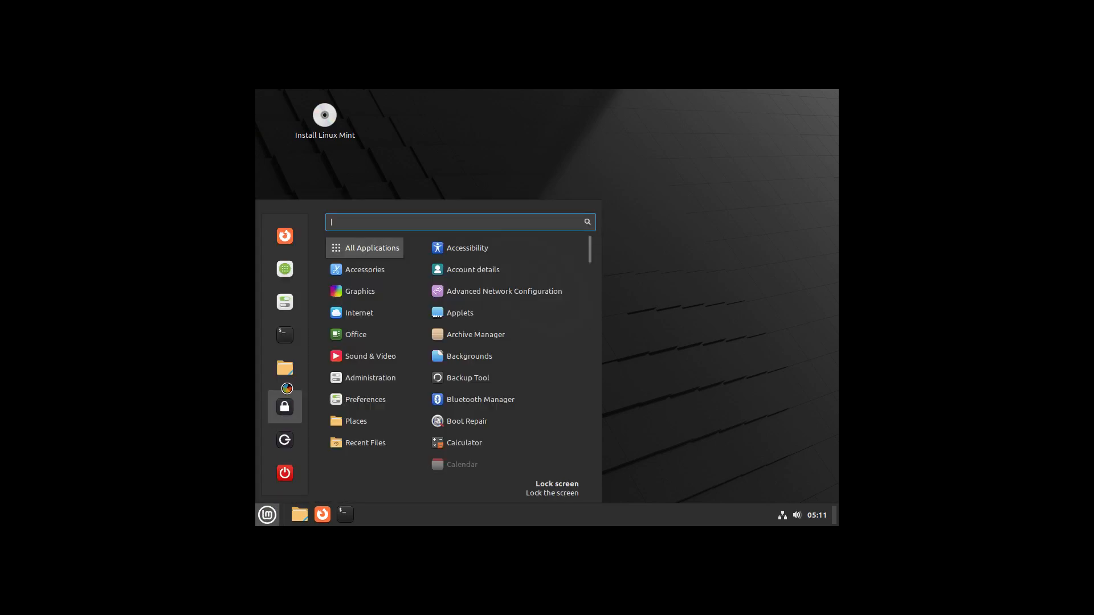
pyautogui.click(286, 301)
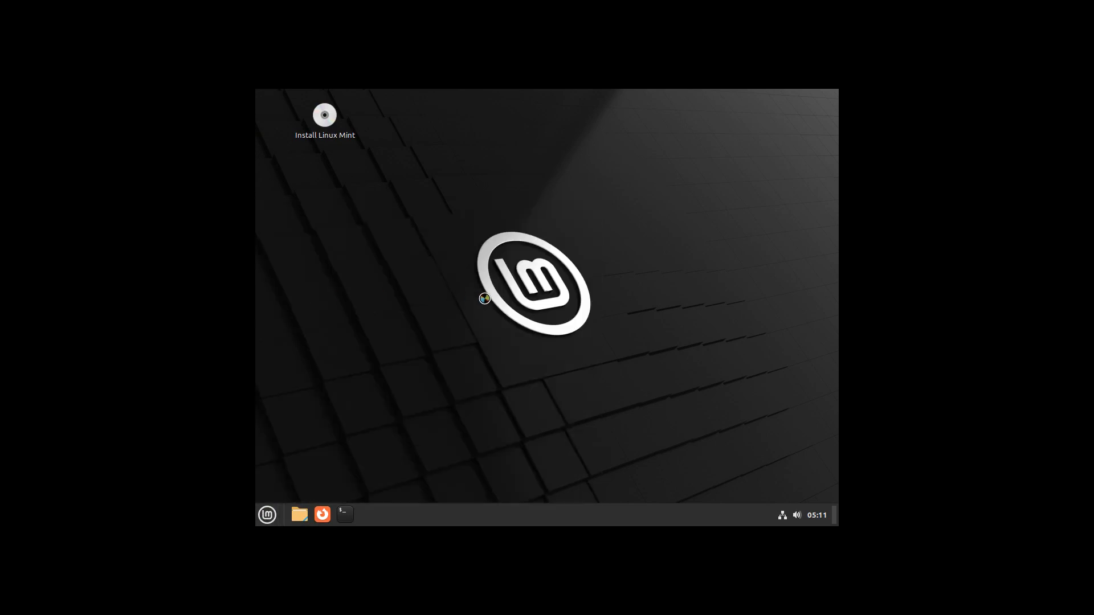
pyautogui.scroll(-5, 511, 328)
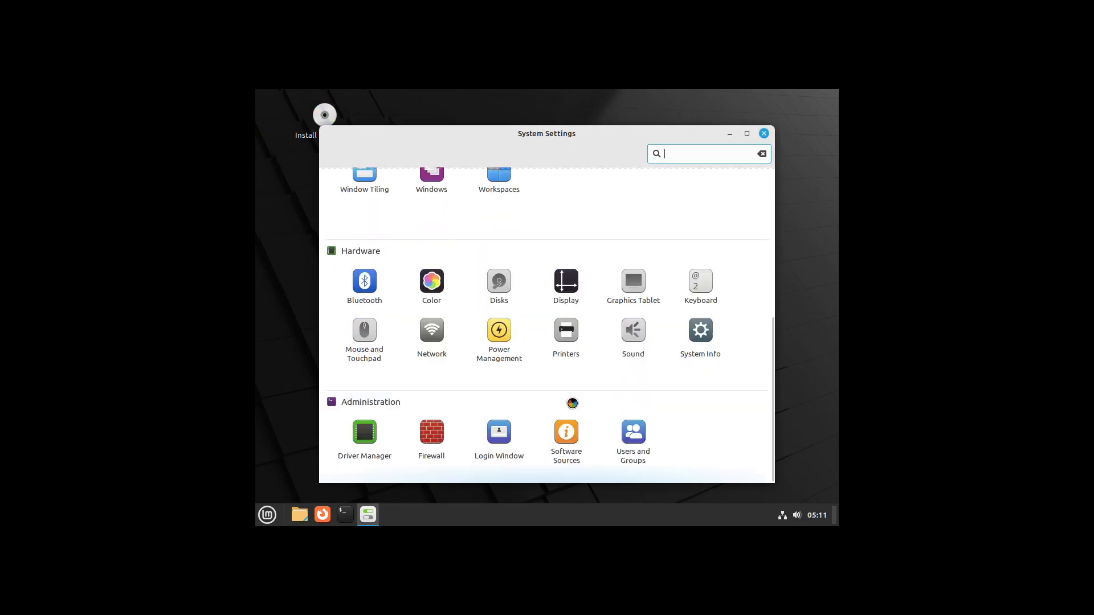
pyautogui.click(545, 319)
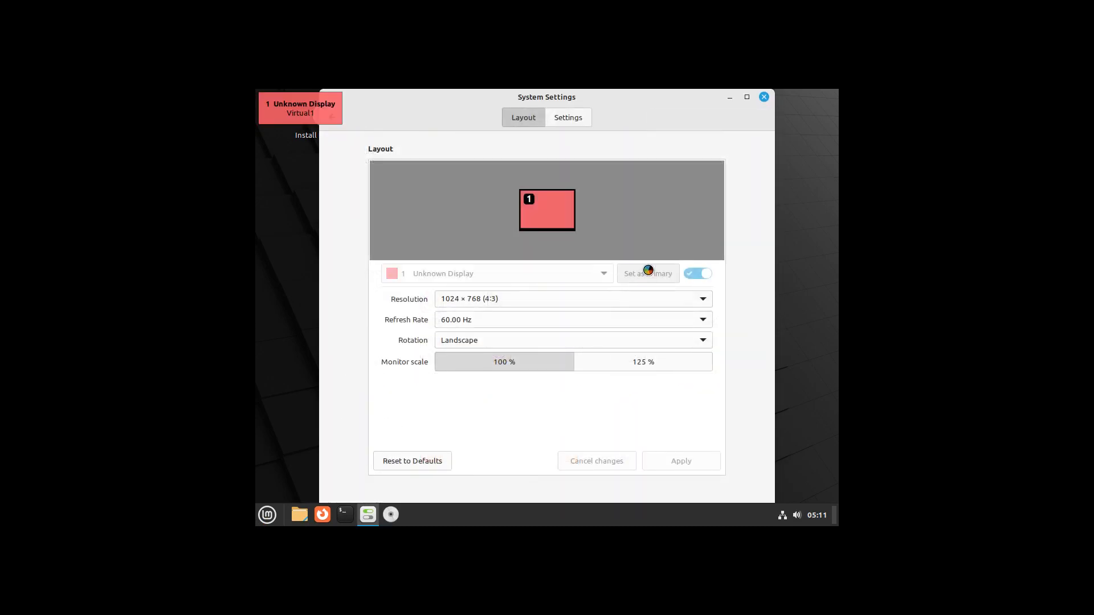
pyautogui.click(676, 109)
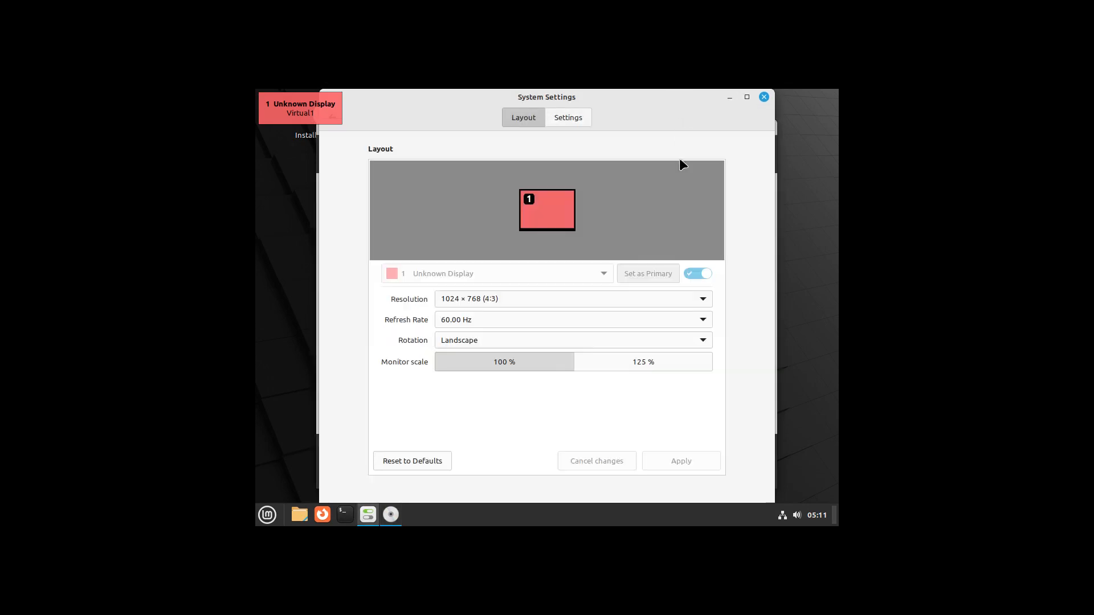
pyautogui.click(626, 302)
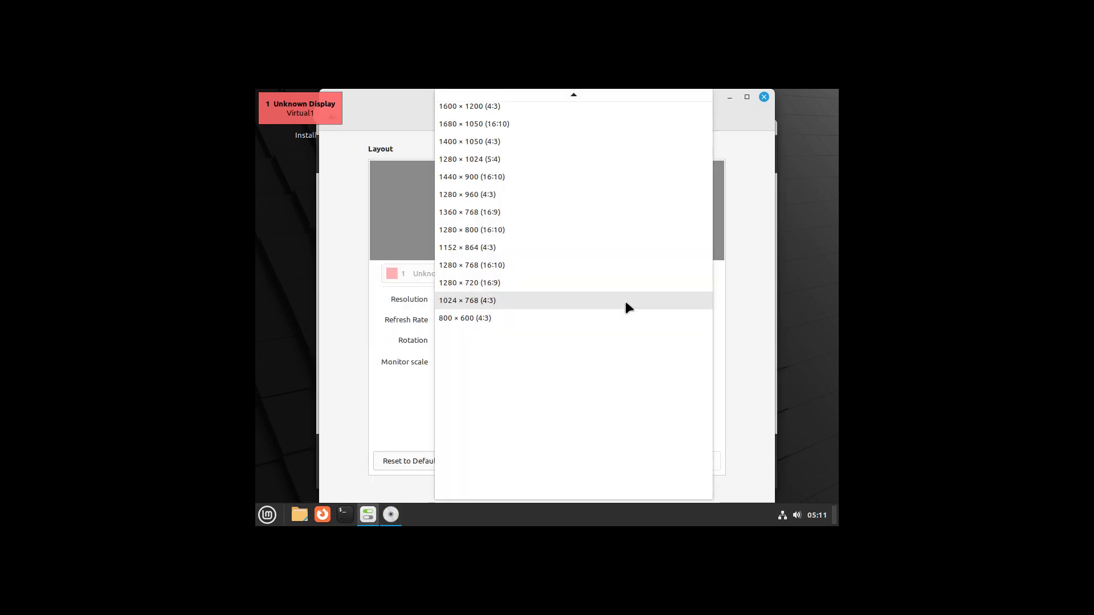
pyautogui.scroll(5, 625, 301)
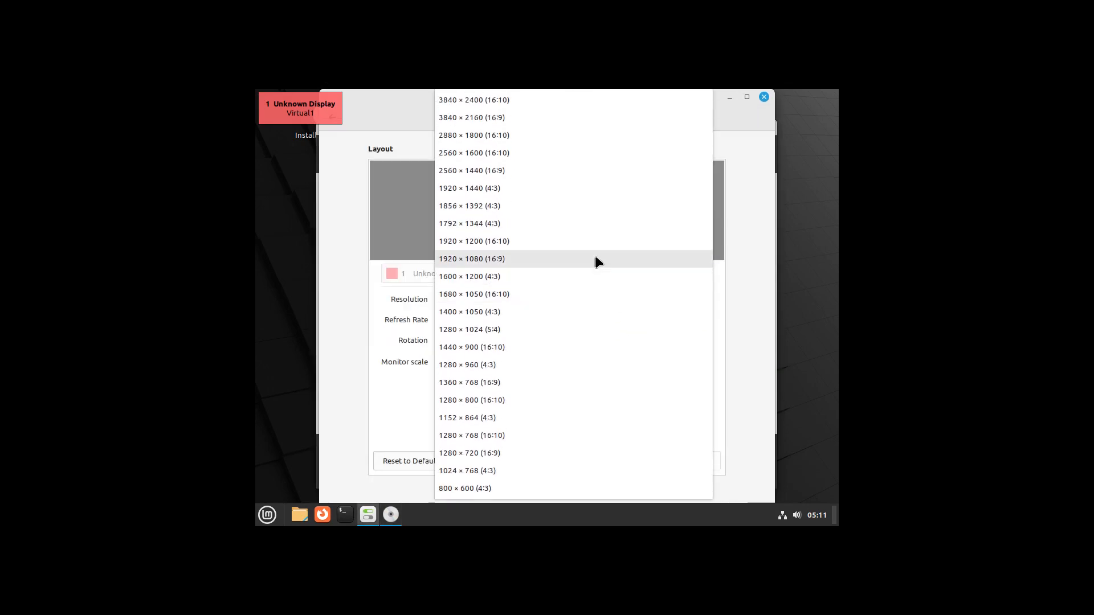
pyautogui.click(595, 260)
pyautogui.click(700, 456)
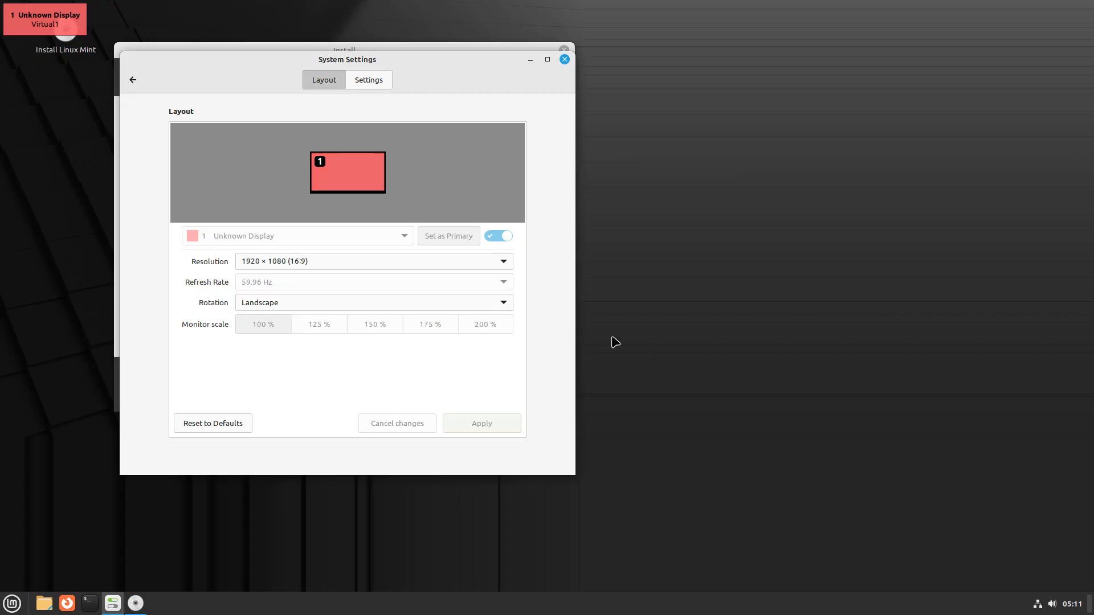
pyautogui.click(602, 342)
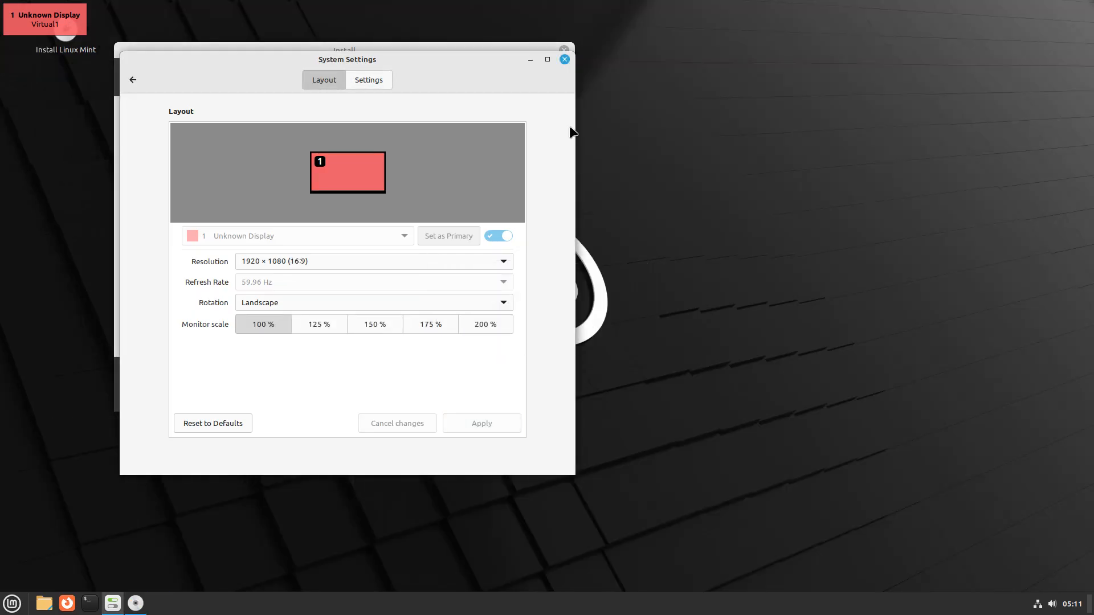
# Close System Settings and choose the Belgian keyboard layout in the Mint installer
pyautogui.hotkey('alt', 'F4')
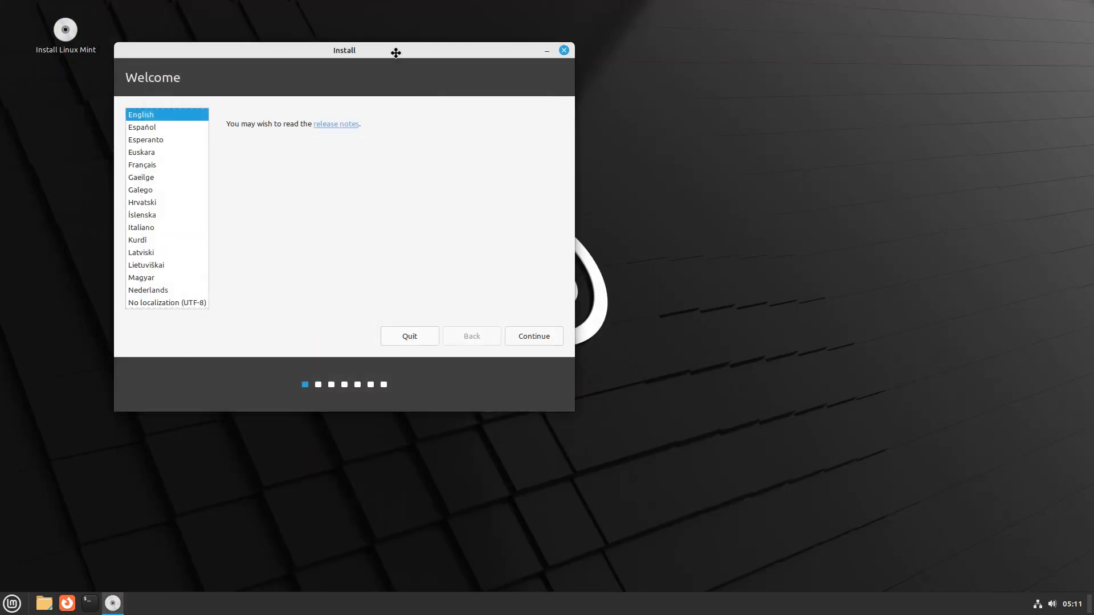
pyautogui.moveTo(396, 52); pyautogui.dragTo(533, 114)
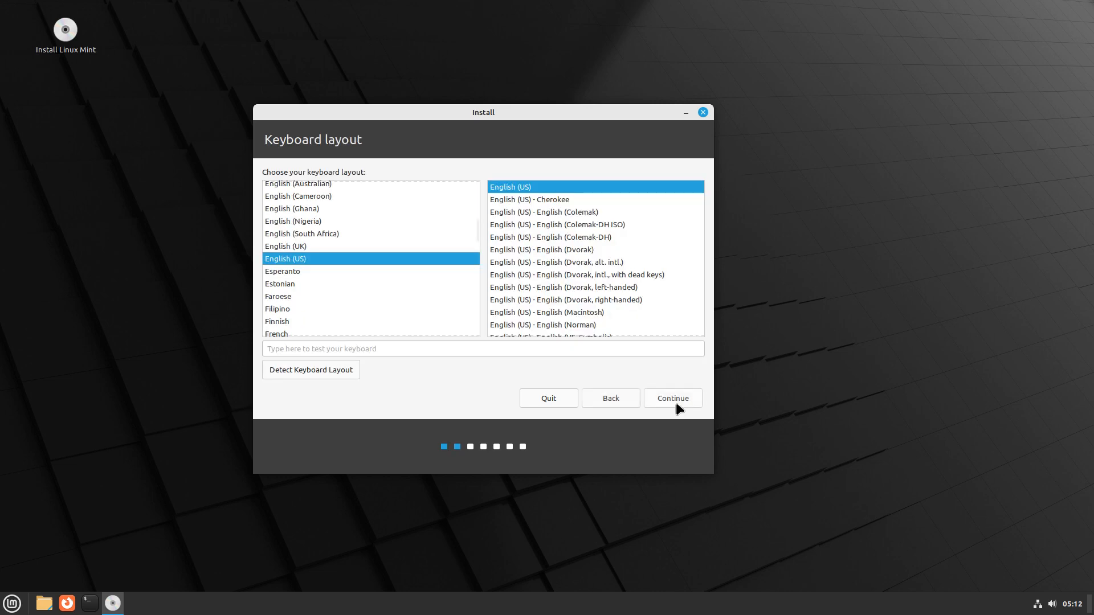
pyautogui.scroll(10, 376, 302)
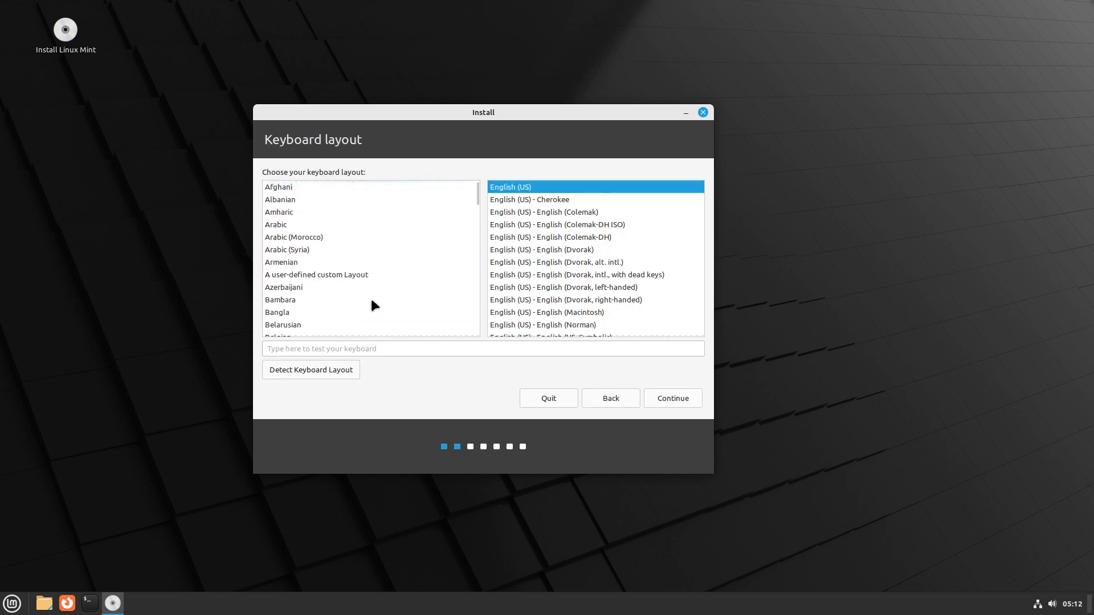
pyautogui.scroll(-2, 365, 307)
pyautogui.click(299, 291)
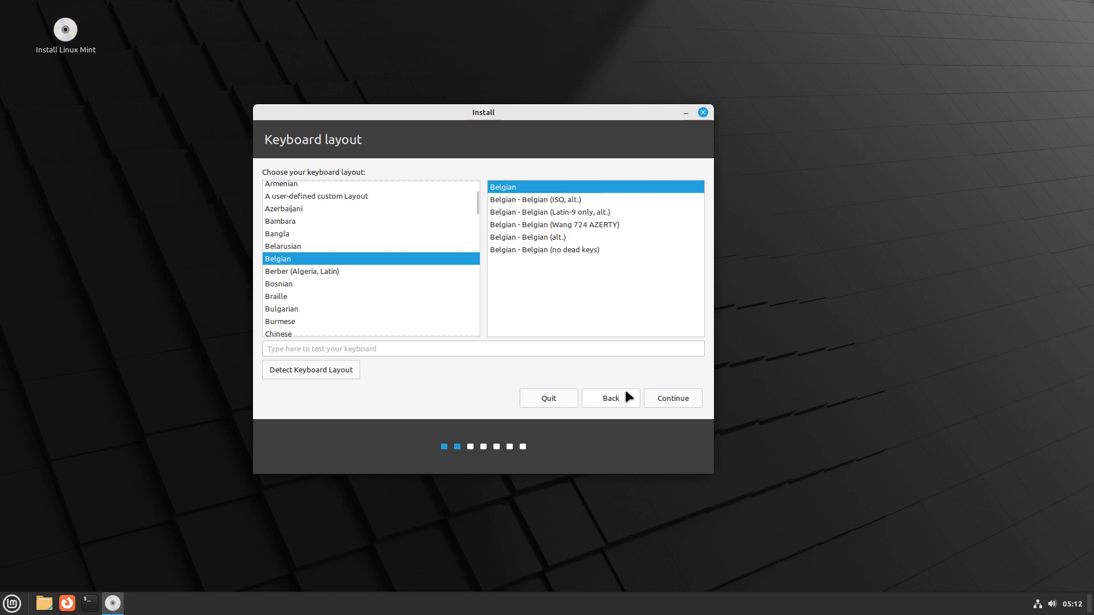
pyautogui.click(661, 397)
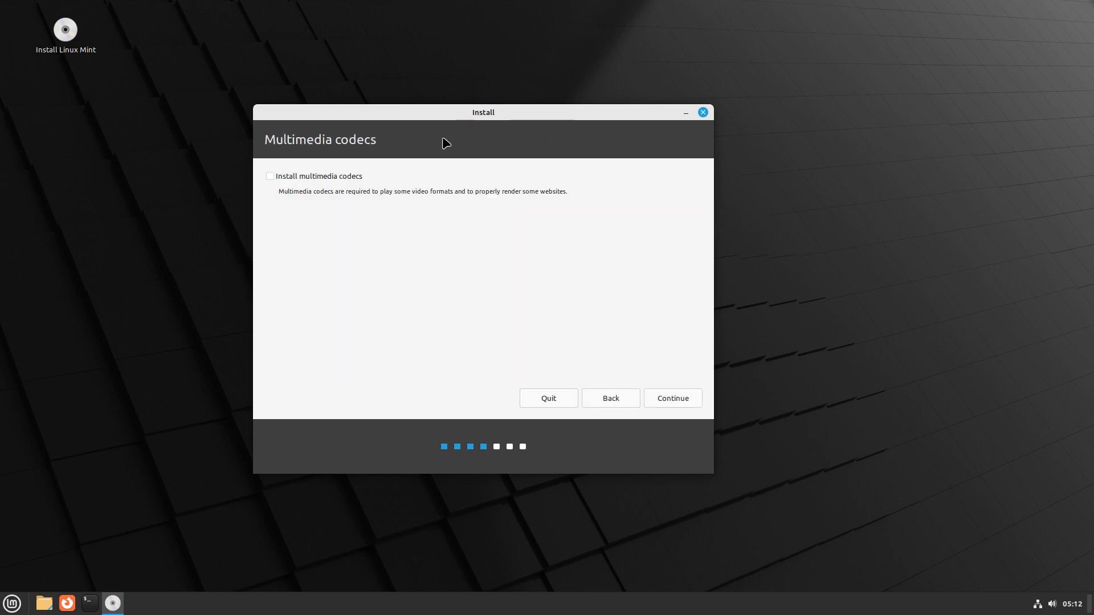
# Skip the codecs, erase the disk to install, and accept Brussels as the location
pyautogui.click(664, 397)
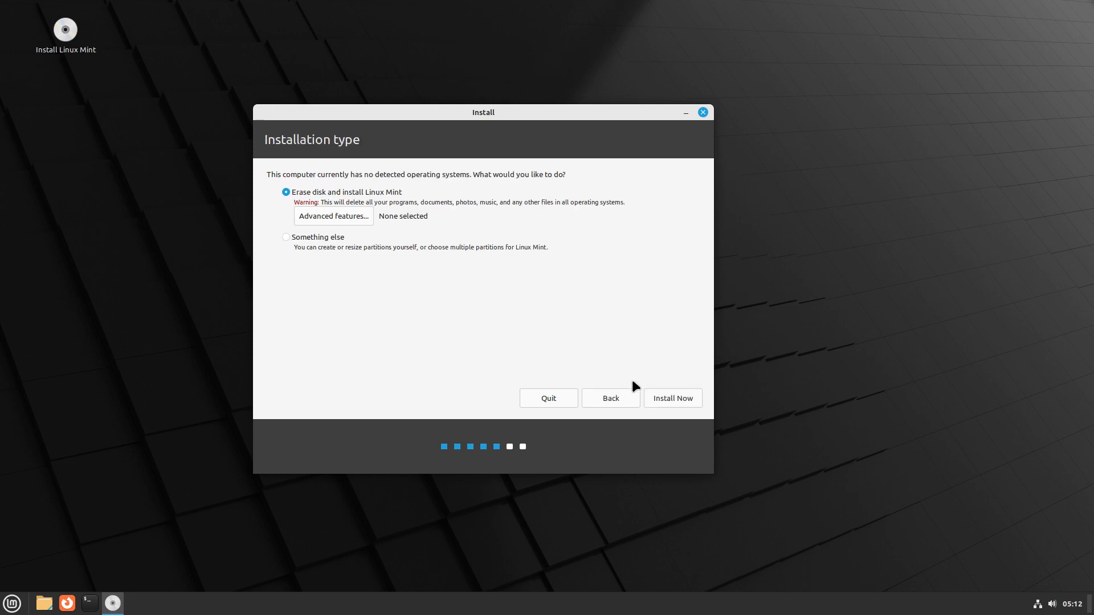
pyautogui.click(660, 396)
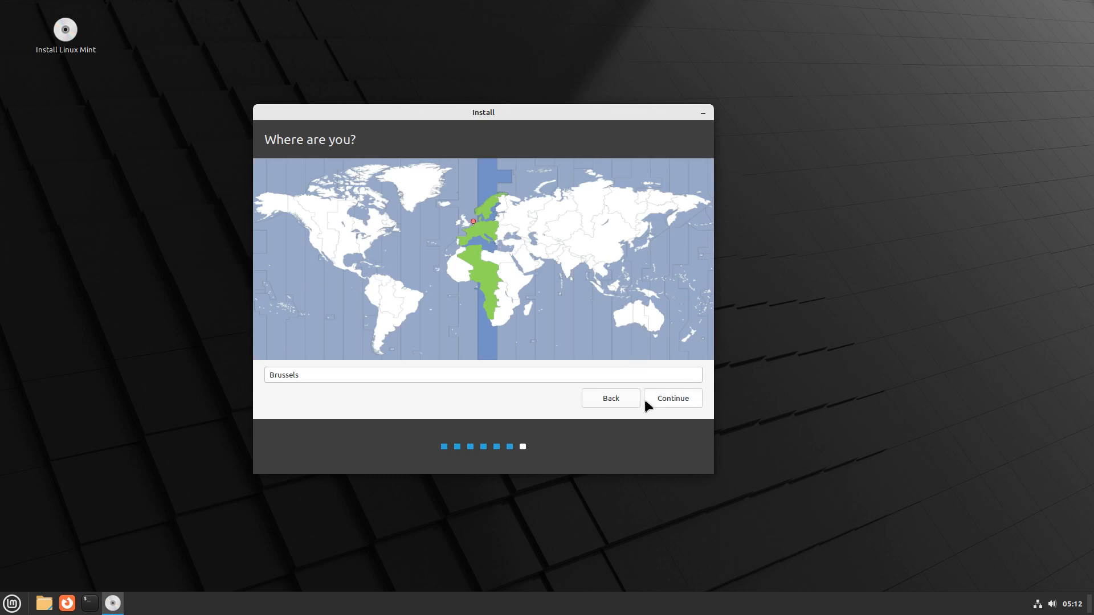
pyautogui.click(659, 399)
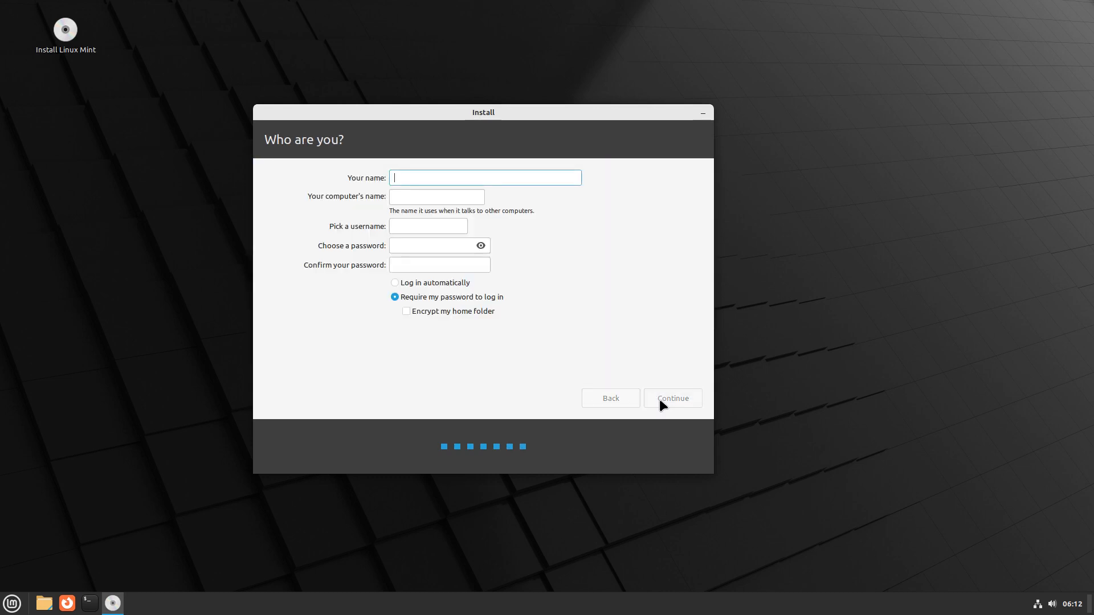
# Enter the user's name and password twice in the Who are you? form and start installing
pyautogui.press('Tab')
pyautogui.press('Tab')
pyautogui.press('Tab')
pyautogui.press('Tab')
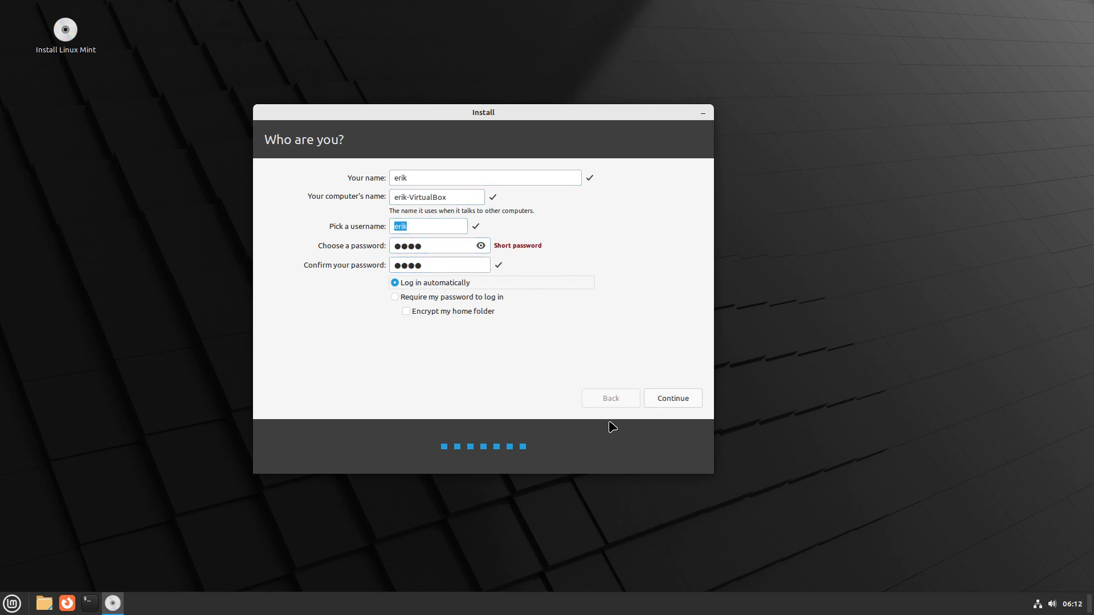
pyautogui.click(678, 398)
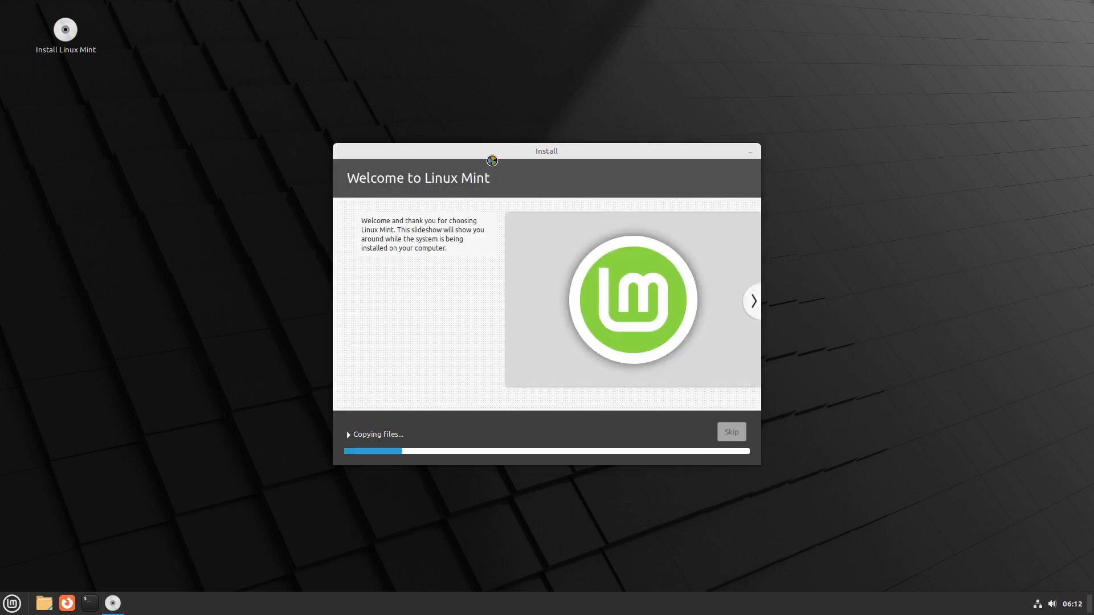
# Open the Mint guest's desktop background settings from the desktop context menu
pyautogui.moveTo(491, 153); pyautogui.dragTo(760, 50)
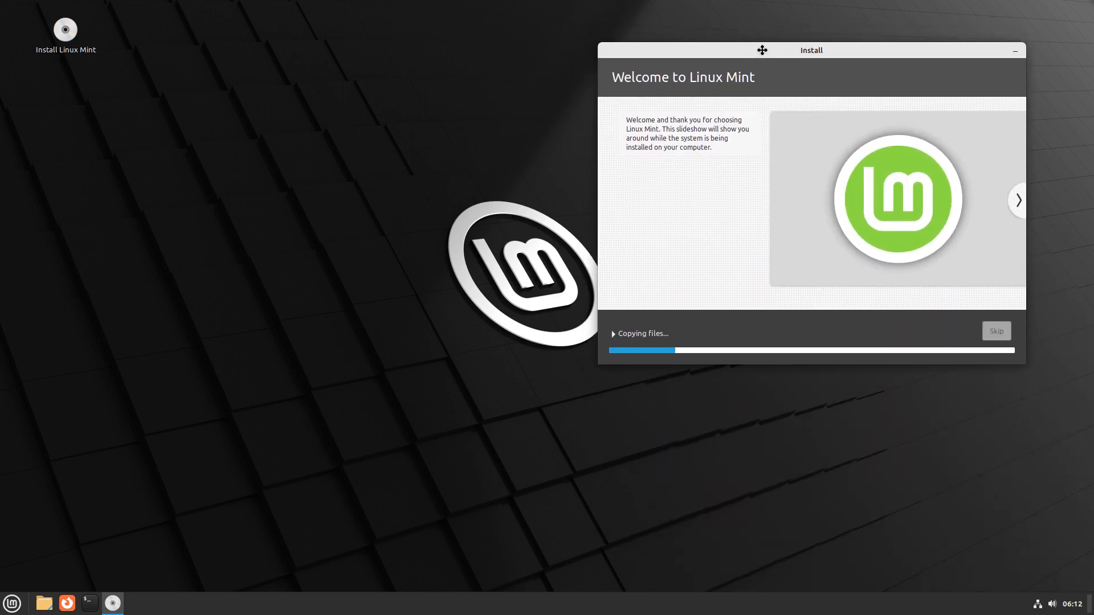
pyautogui.rightClick(236, 244)
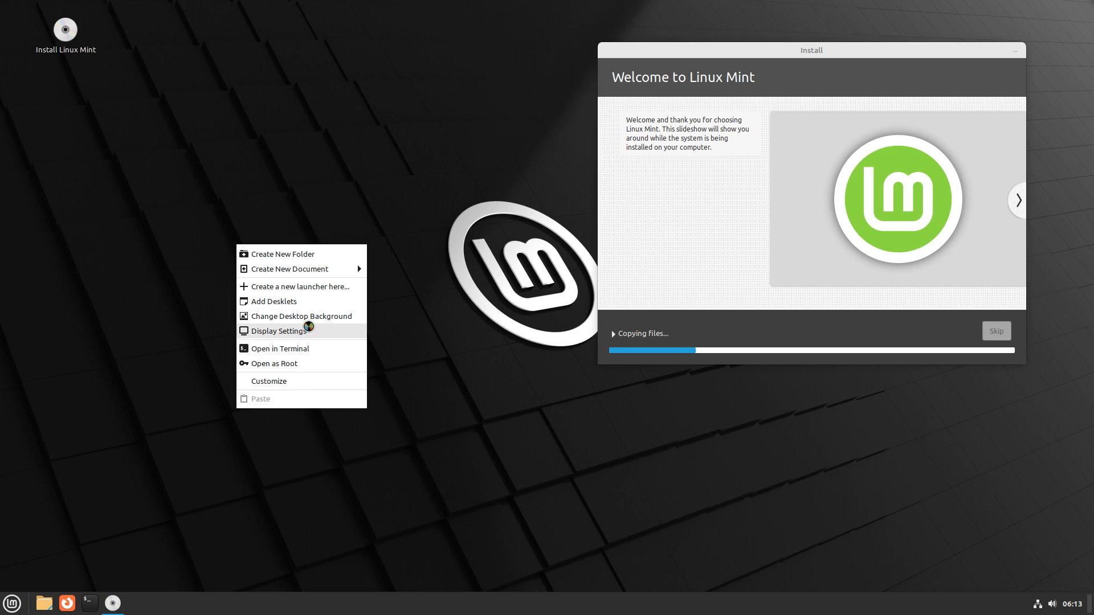
pyautogui.click(312, 314)
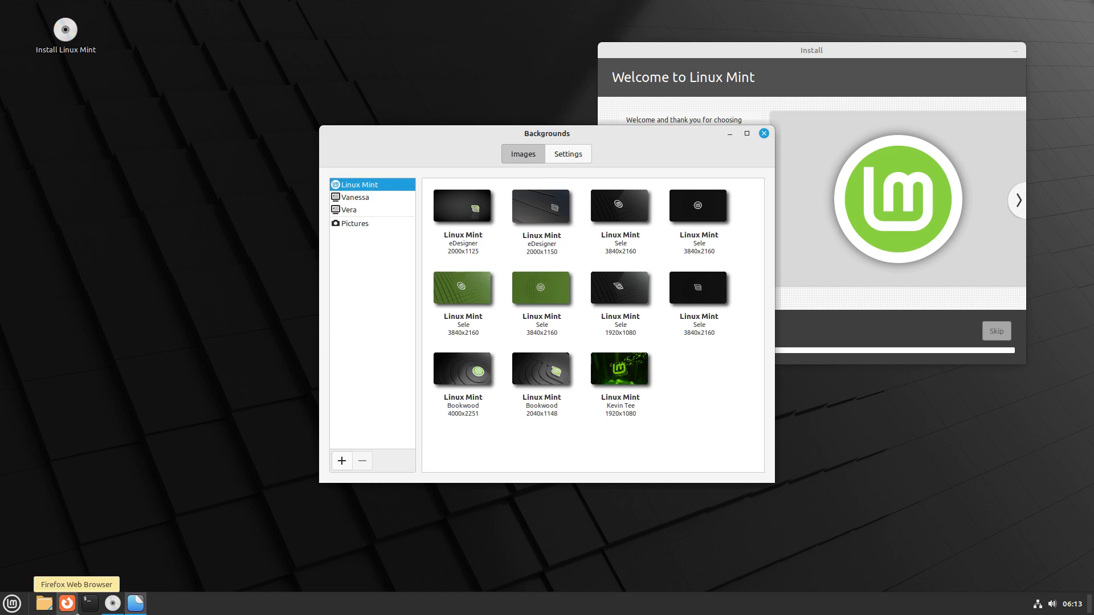
# Leave full-screen, minimize the VM and Manager, and open maximized Firefox on the alci.online tab
pyautogui.click(12, 605)
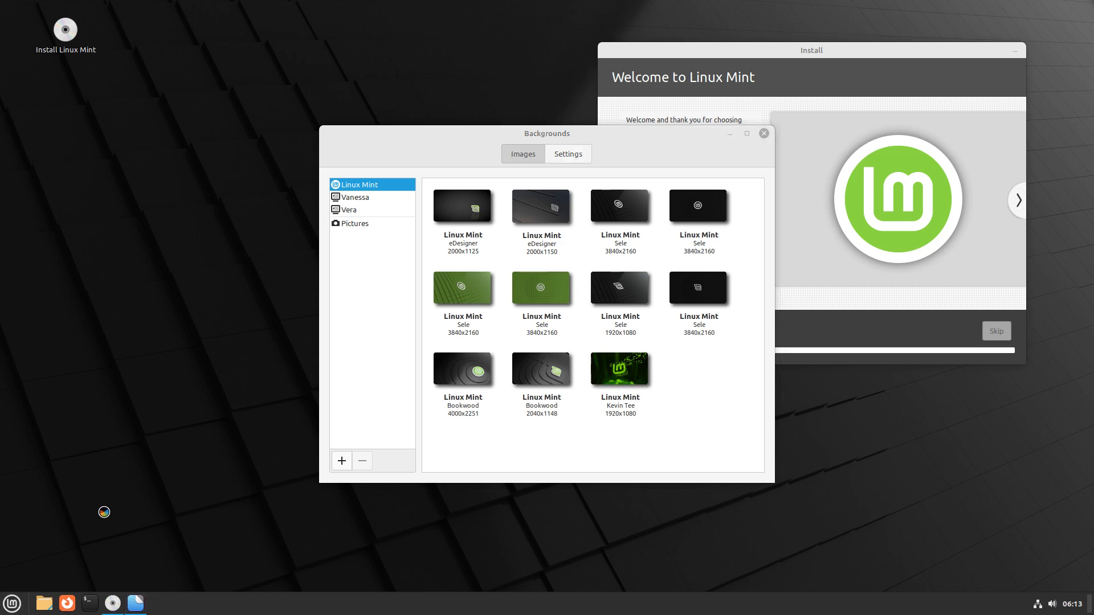
pyautogui.hotkey('ctrl', 'f')
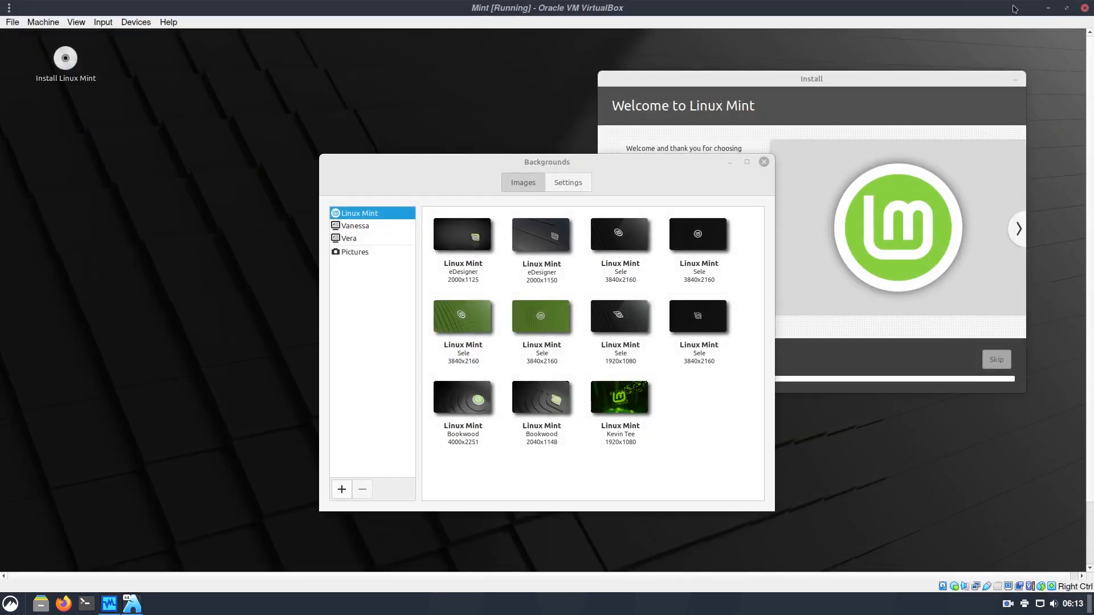
pyautogui.click(1050, 7)
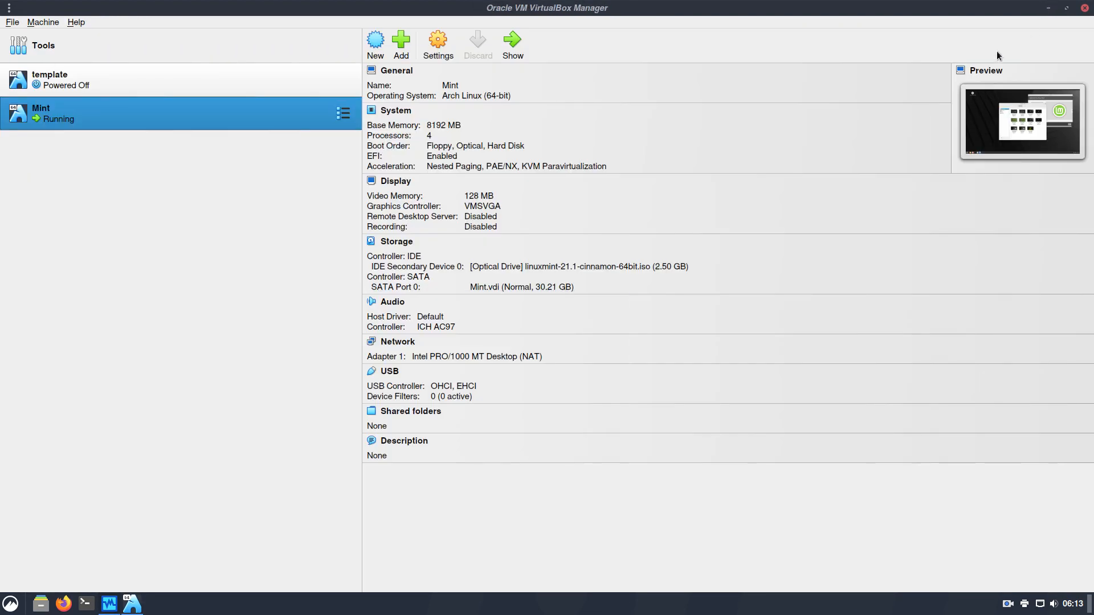
pyautogui.click(1050, 8)
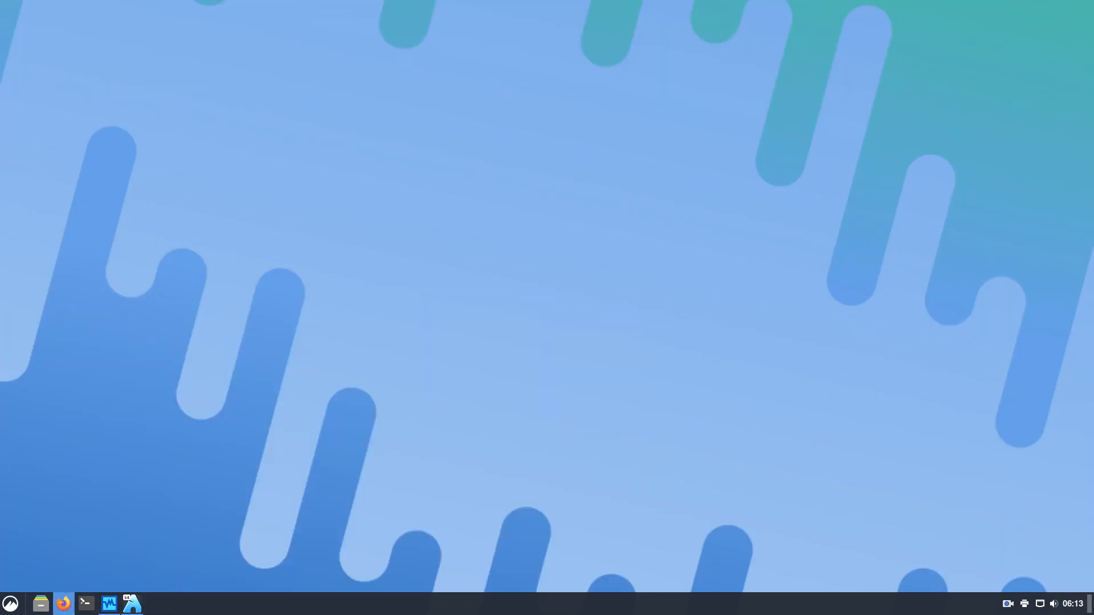
pyautogui.click(63, 603)
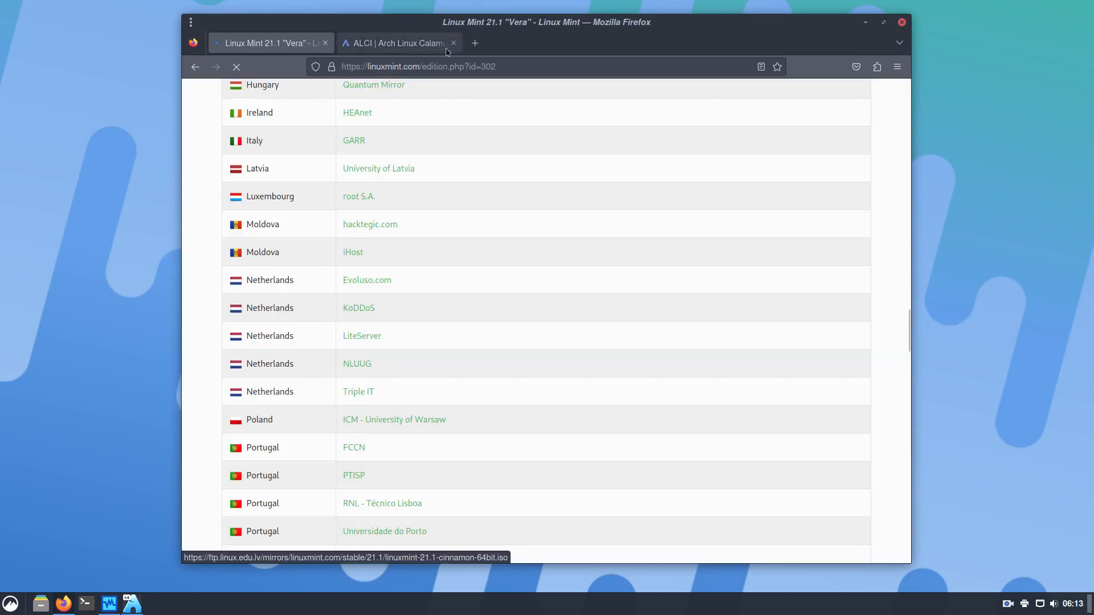
pyautogui.doubleClick(469, 24)
pyautogui.click(273, 30)
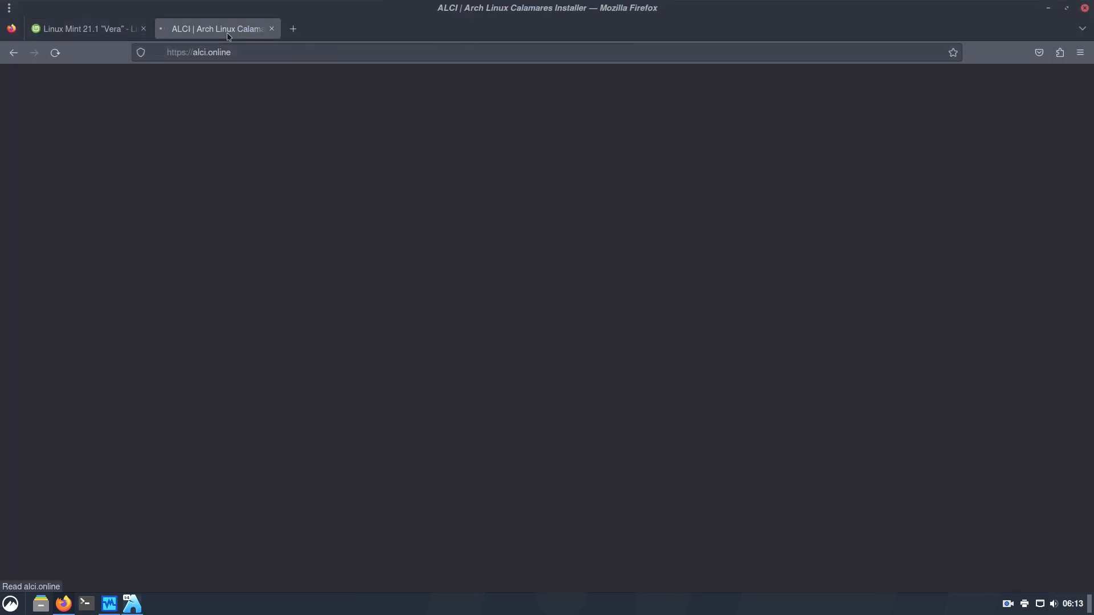
# Search Google for 'linux mint github wallpaper' in a new Firefox tab
pyautogui.click(292, 29)
pyautogui.click(275, 52)
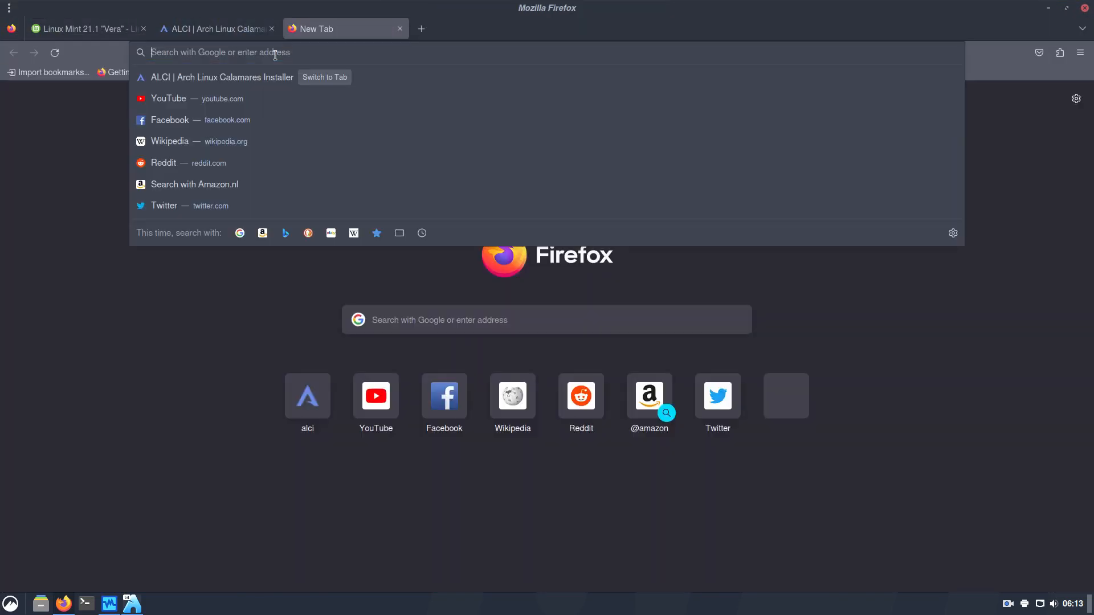
pyautogui.write('linu')
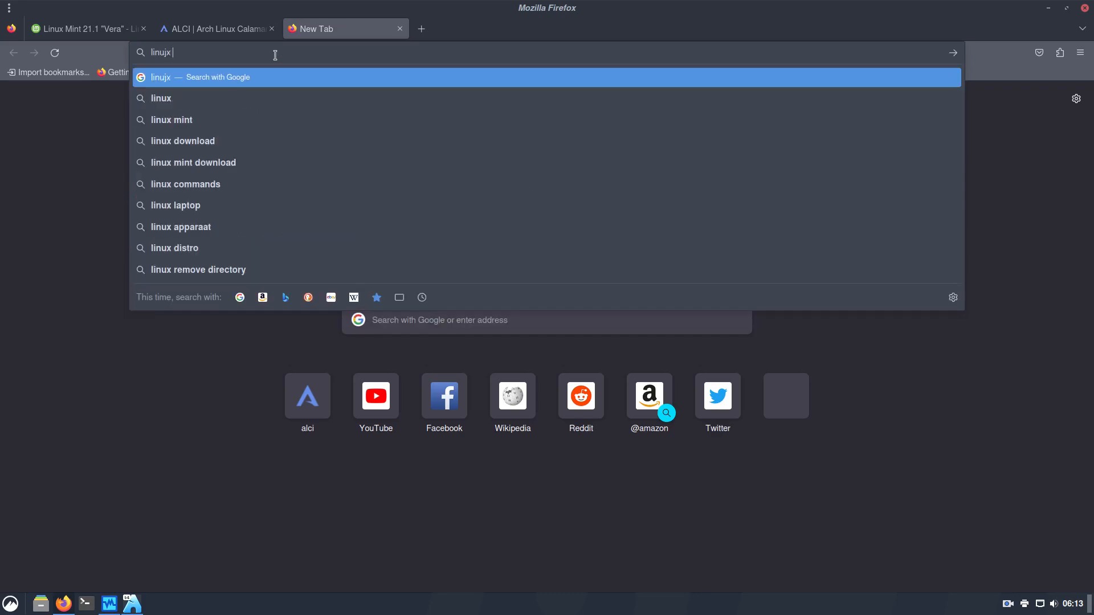
pyautogui.write('x mint g')
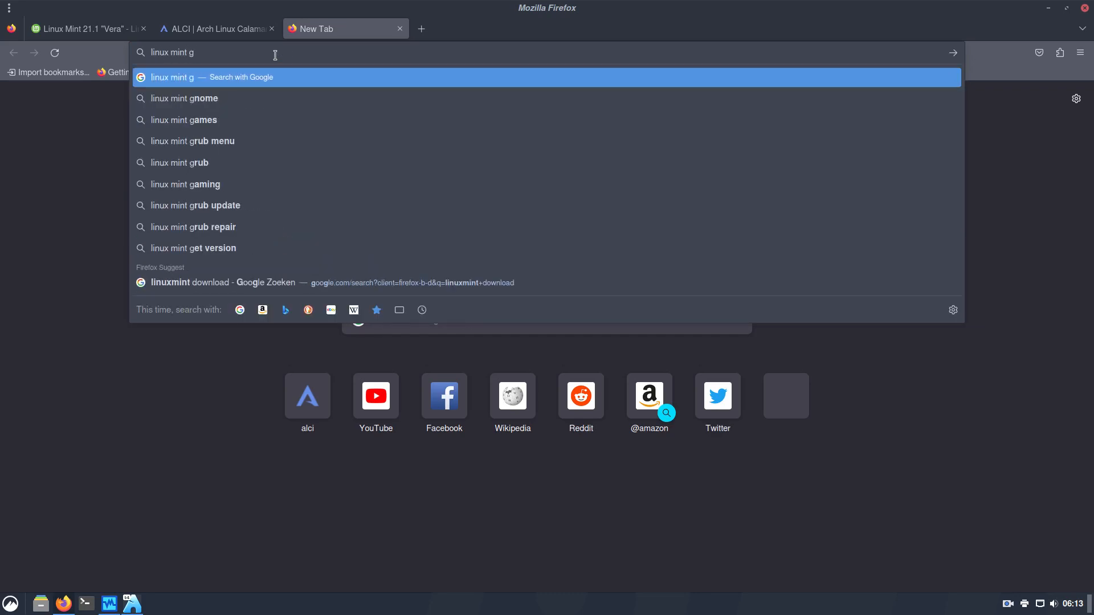
pyautogui.write('ithub wallpaper')
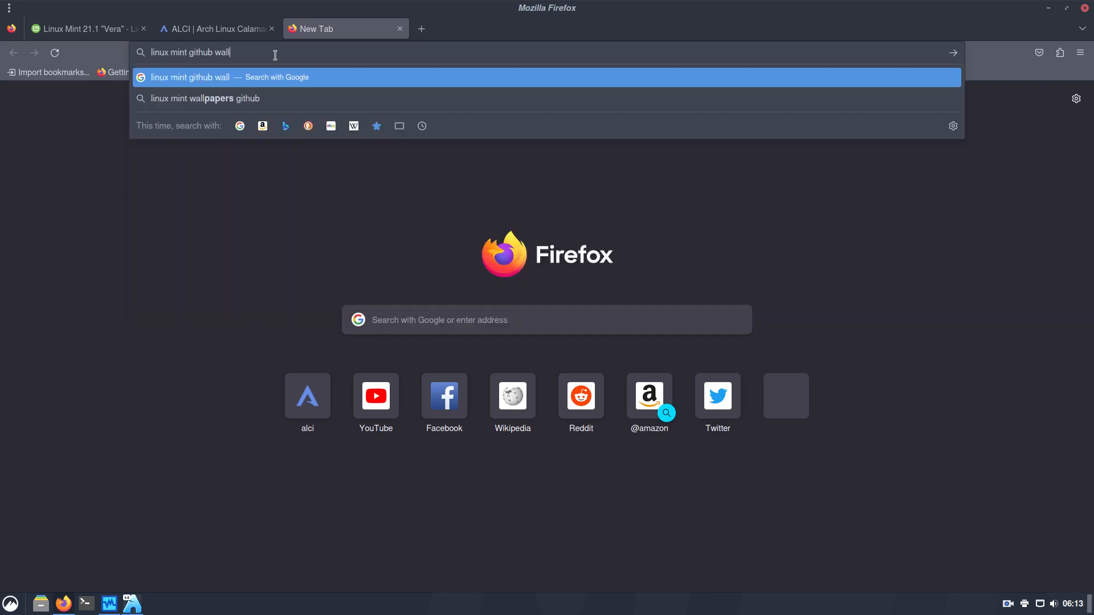
pyautogui.press('Return')
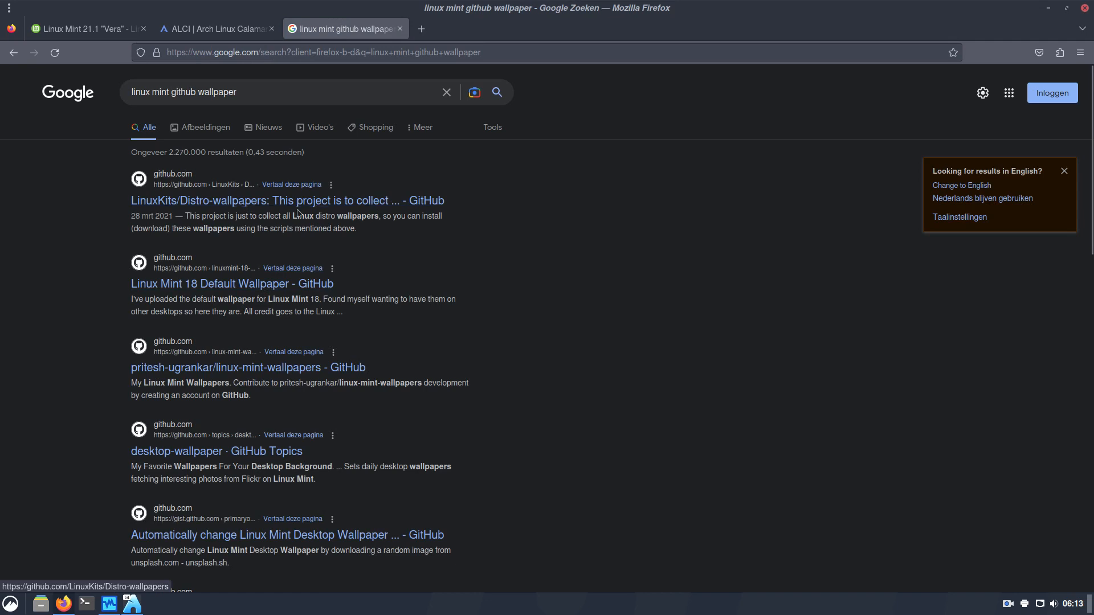
# Follow the search results to the Linux Mint GitHub organisation page and open Firefox's Bookmarks menu
pyautogui.click(259, 288)
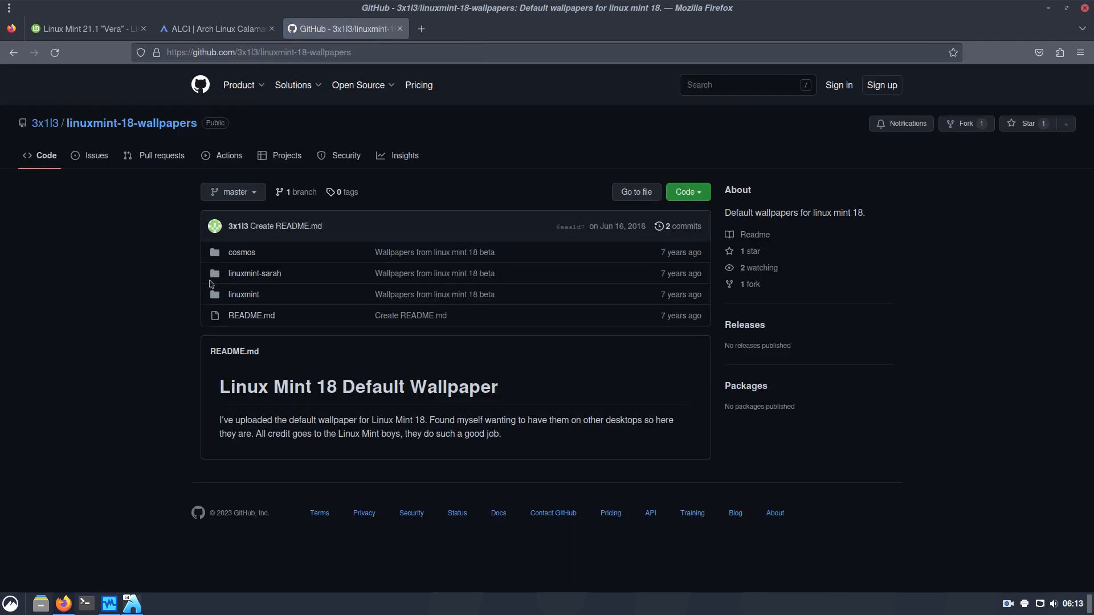
pyautogui.click(12, 54)
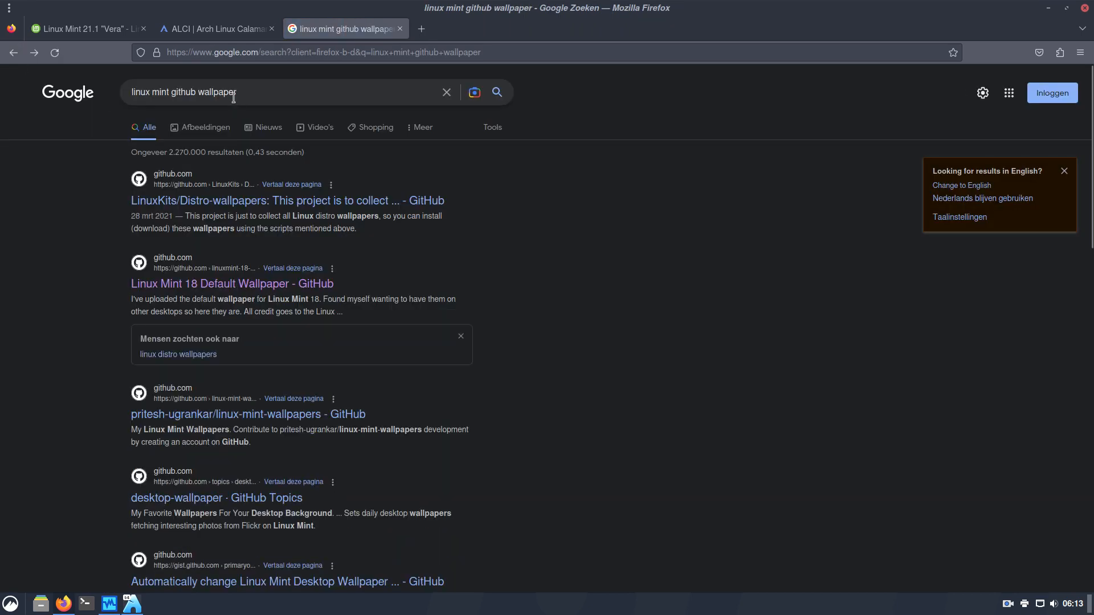
pyautogui.scroll(-3, 547, 396)
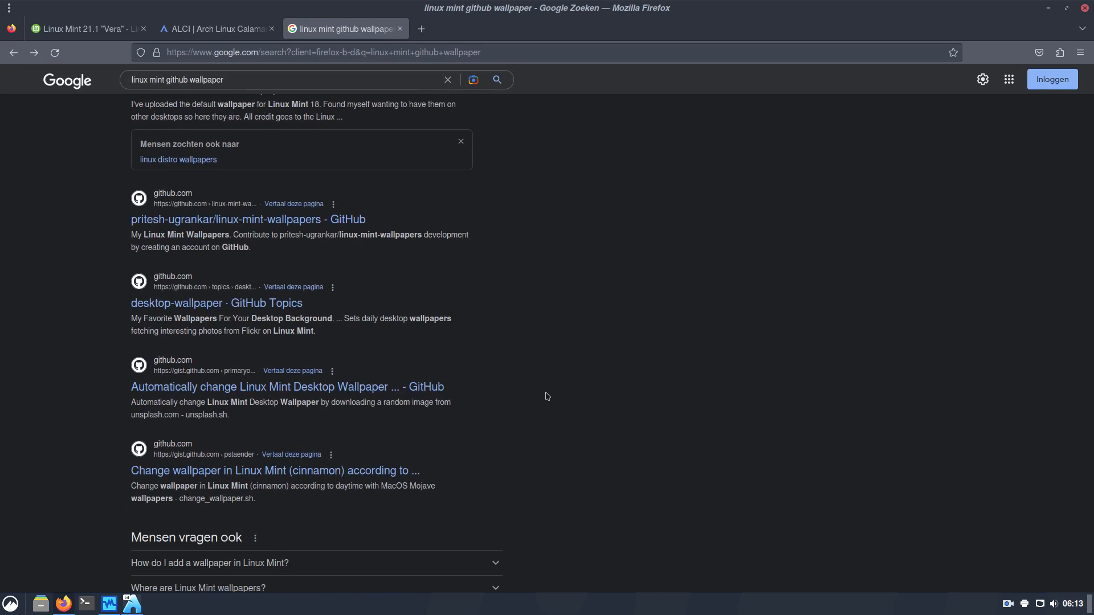
pyautogui.scroll(-2, 546, 396)
pyautogui.scroll(-3, 546, 396)
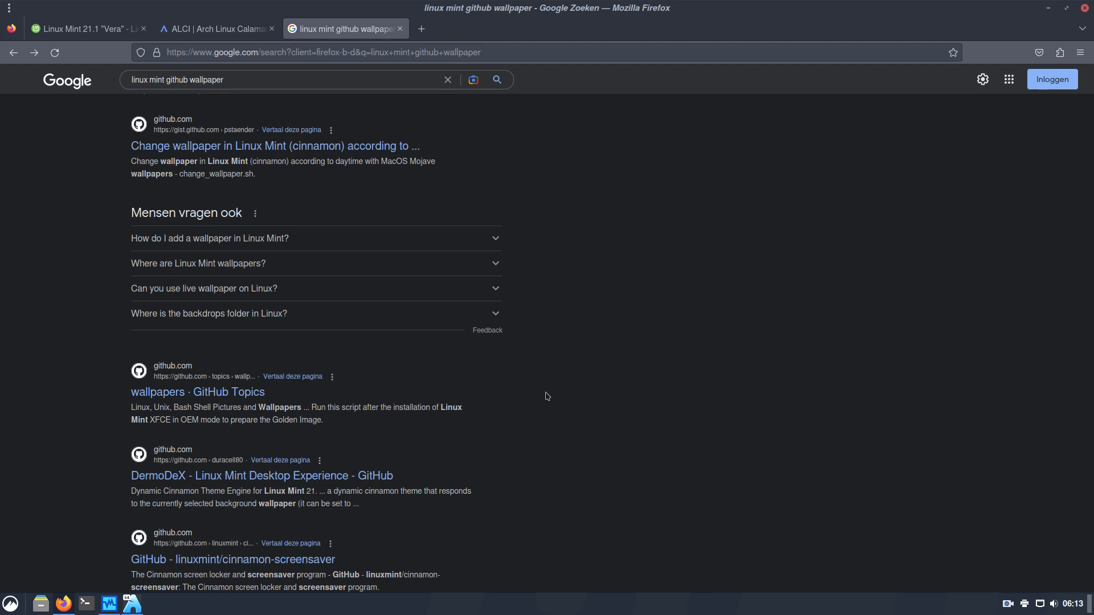
pyautogui.scroll(-1, 547, 396)
pyautogui.scroll(-3, 547, 395)
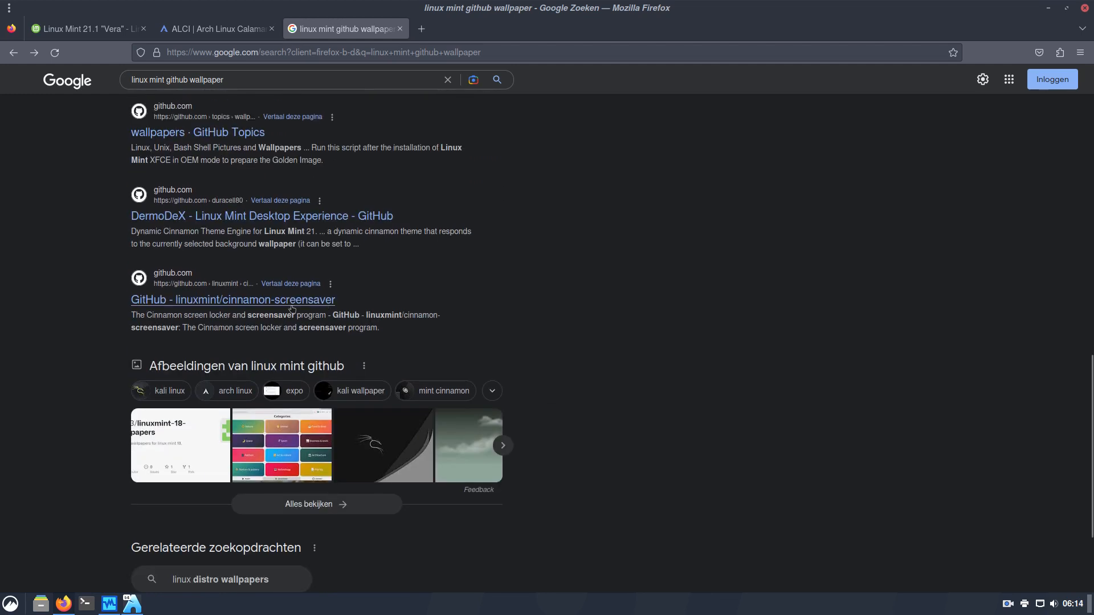
pyautogui.click(204, 305)
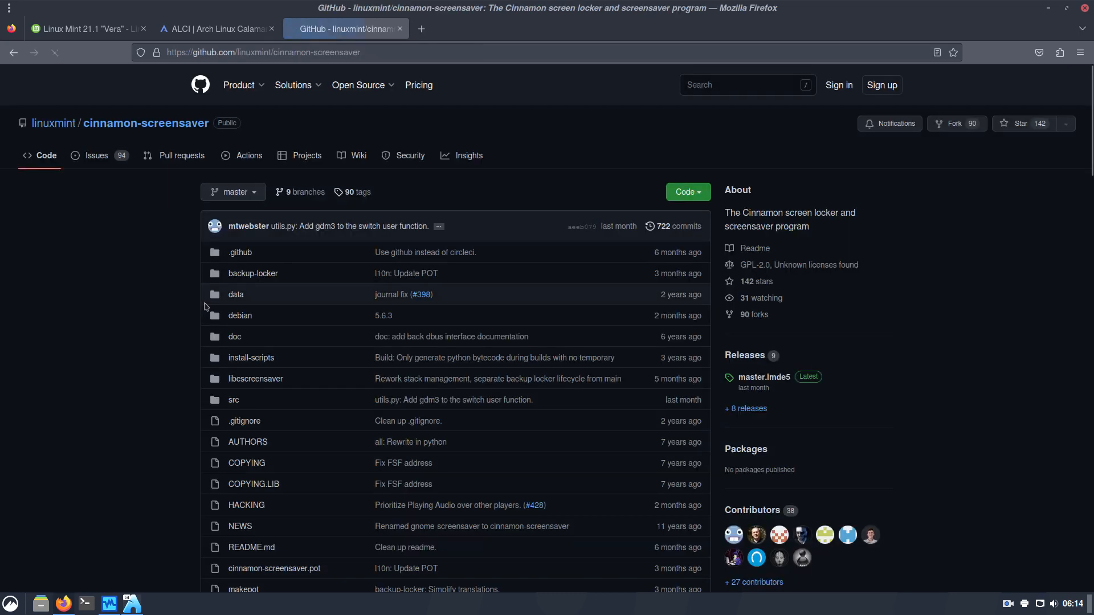
pyautogui.click(61, 129)
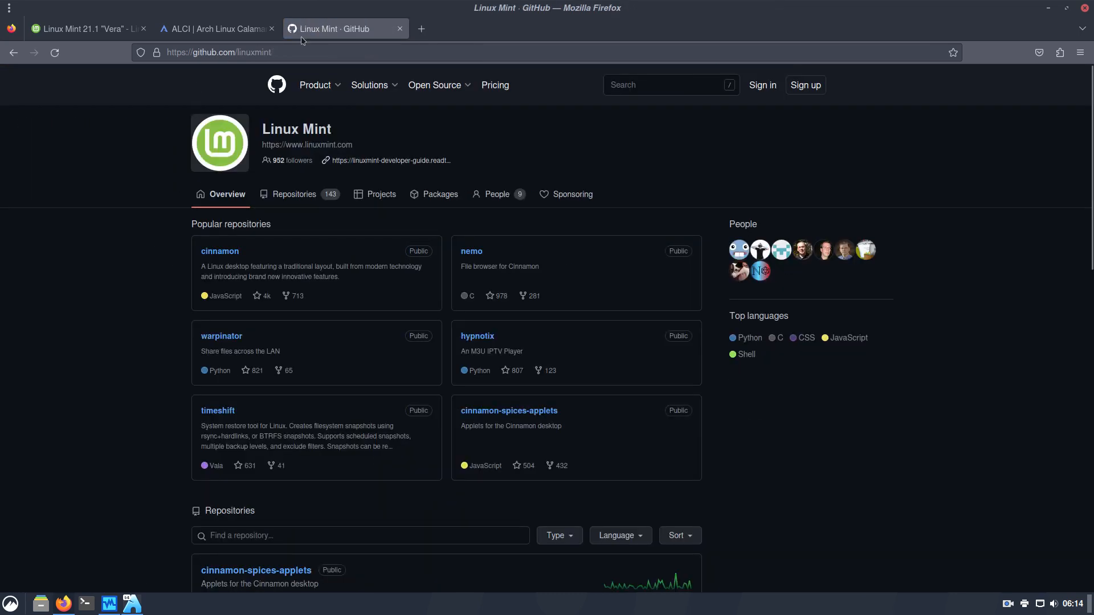
pyautogui.click(1080, 53)
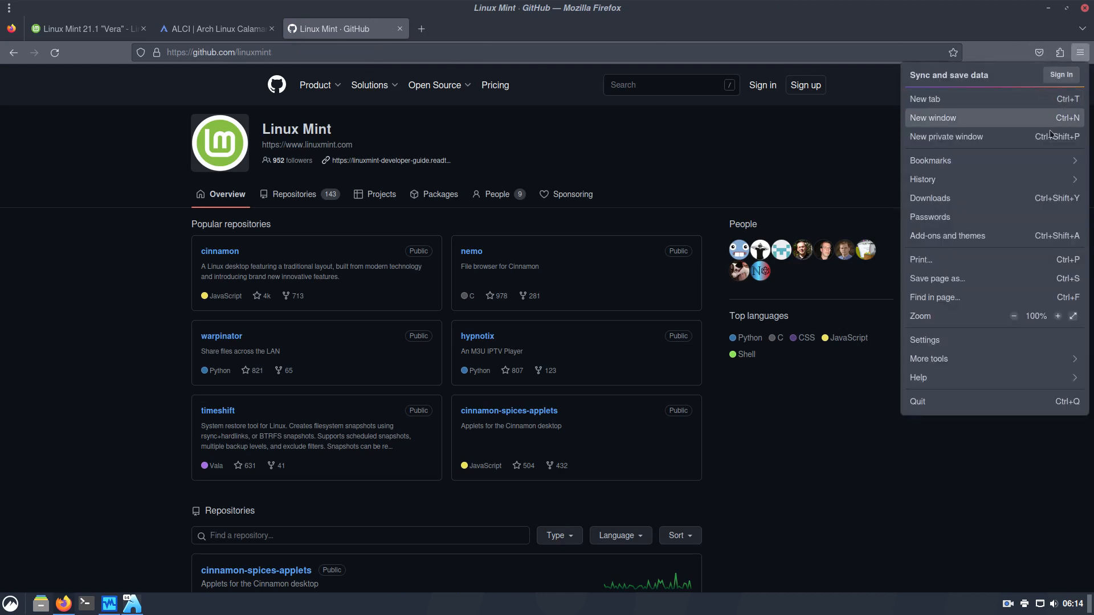
pyautogui.click(1007, 166)
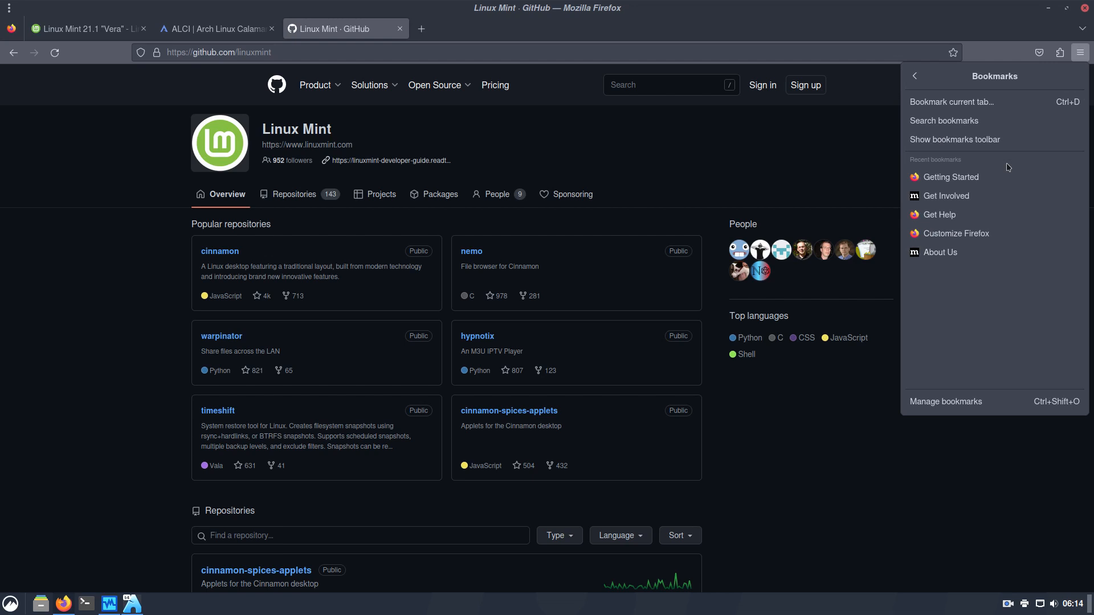
# Show the bookmarks toolbar with only a 'Linux Mint · GitHub' bookmark, removing Getting Started and Import bookmarks
pyautogui.click(990, 145)
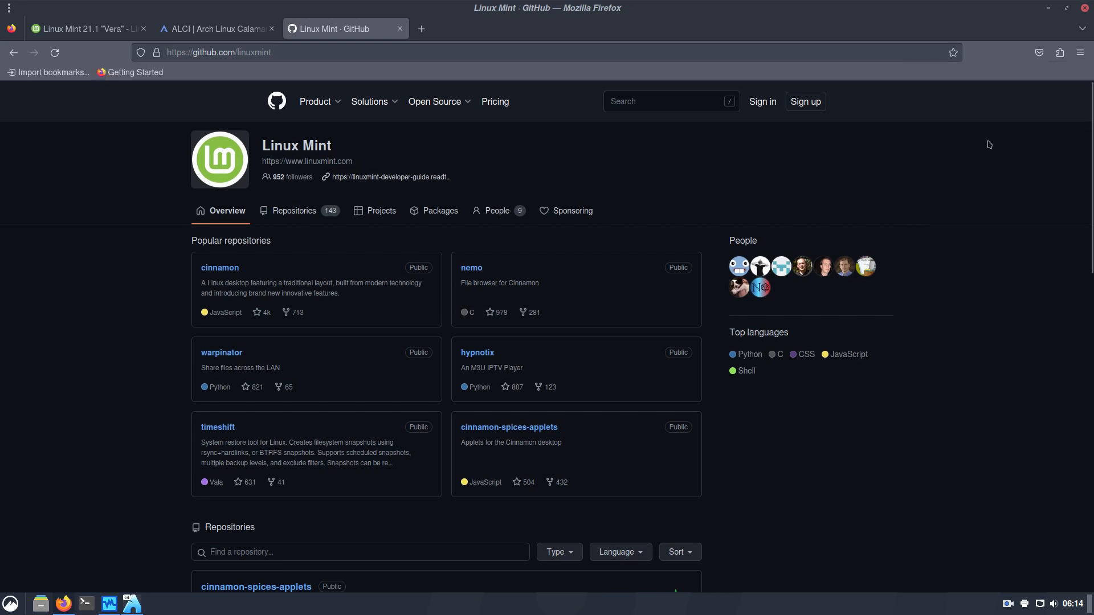
pyautogui.moveTo(156, 52); pyautogui.dragTo(166, 72)
pyautogui.rightClick(147, 72)
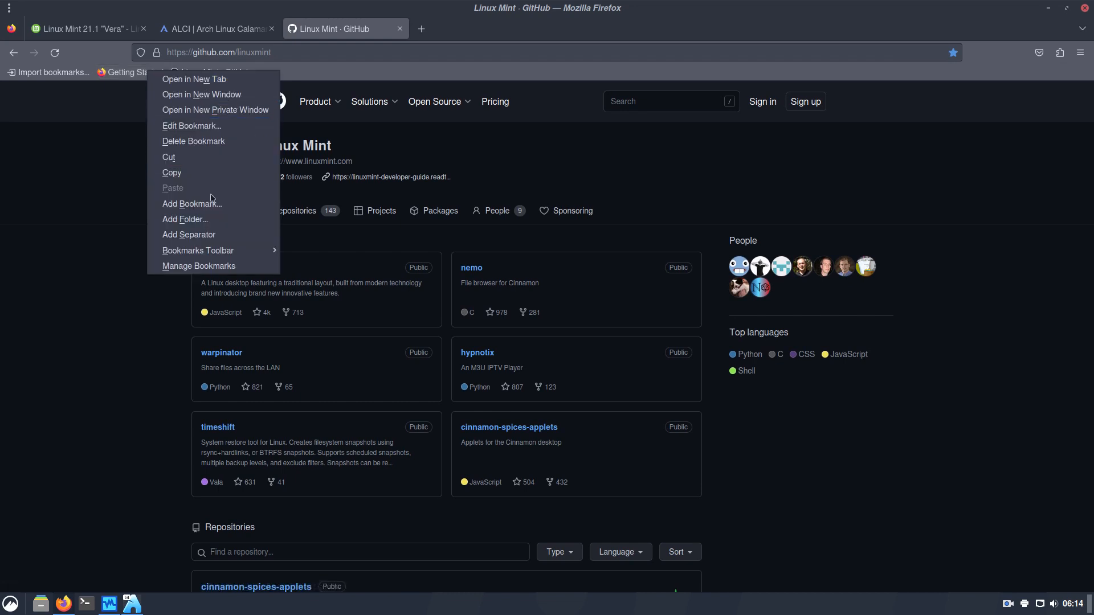
pyautogui.click(211, 141)
pyautogui.rightClick(61, 75)
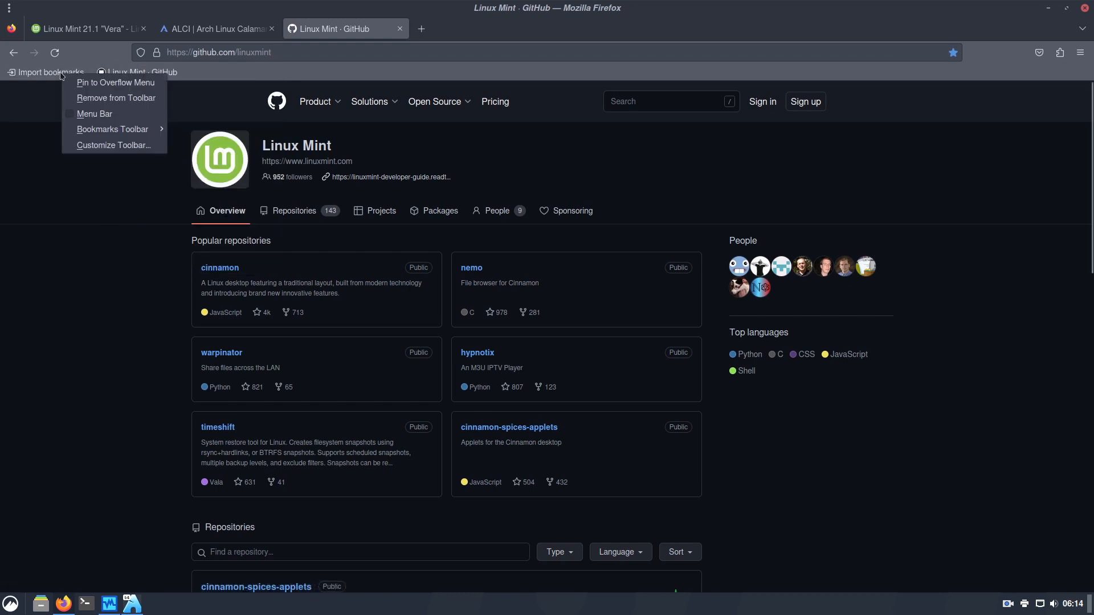
pyautogui.click(115, 98)
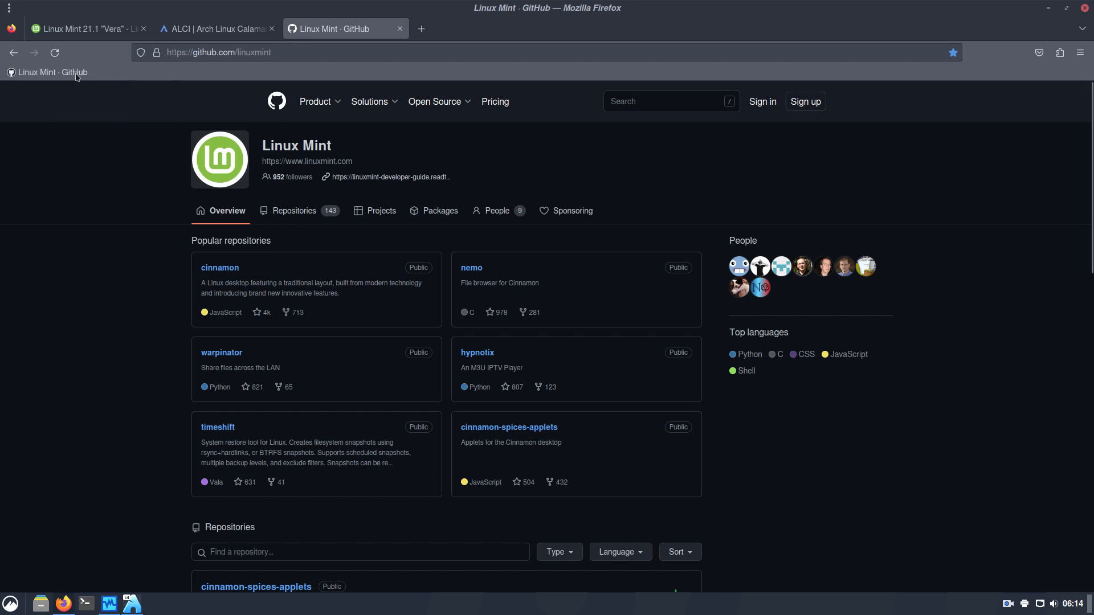
pyautogui.click(76, 74)
# Open Linux Mint's Repositories list and try filtering it by 'wal' and 'back'
pyautogui.click(298, 218)
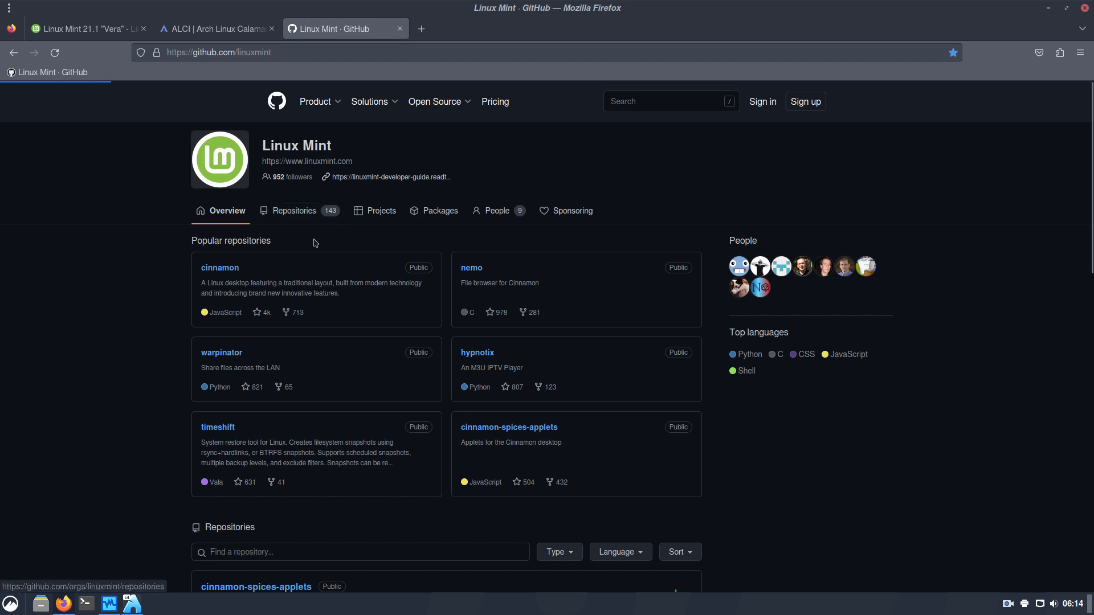
pyautogui.click(318, 196)
pyautogui.write('w')
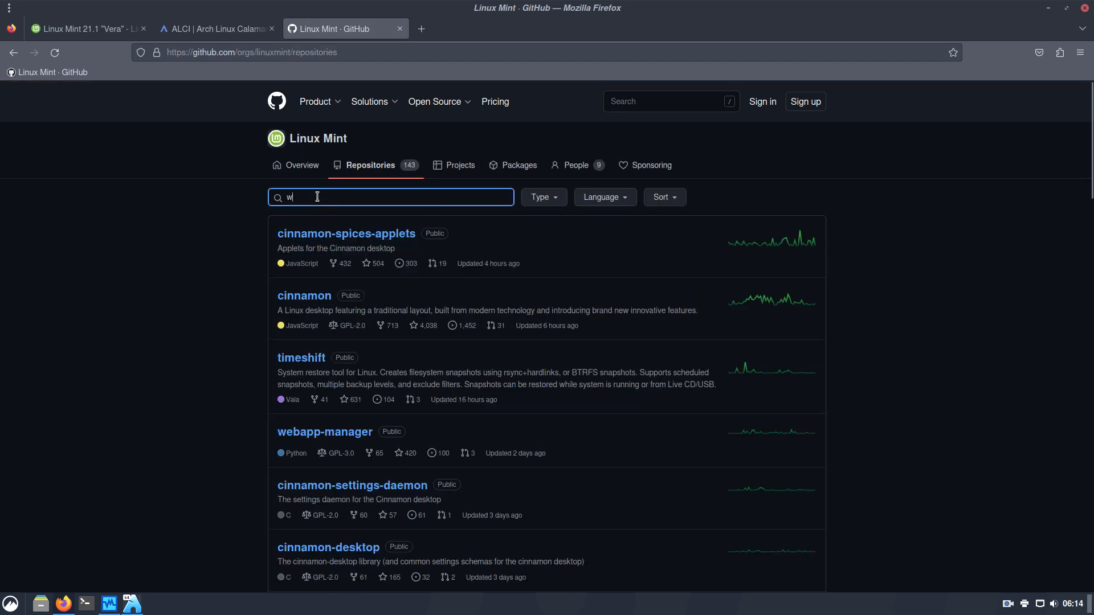
pyautogui.write('all')
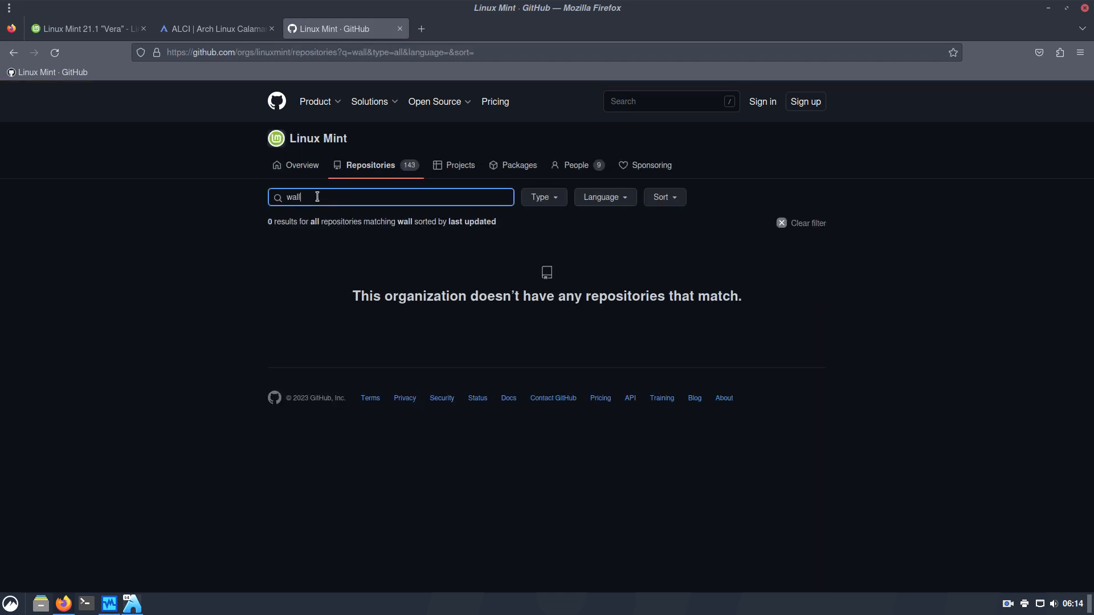
pyautogui.press('BackSpace')
pyautogui.write('back')
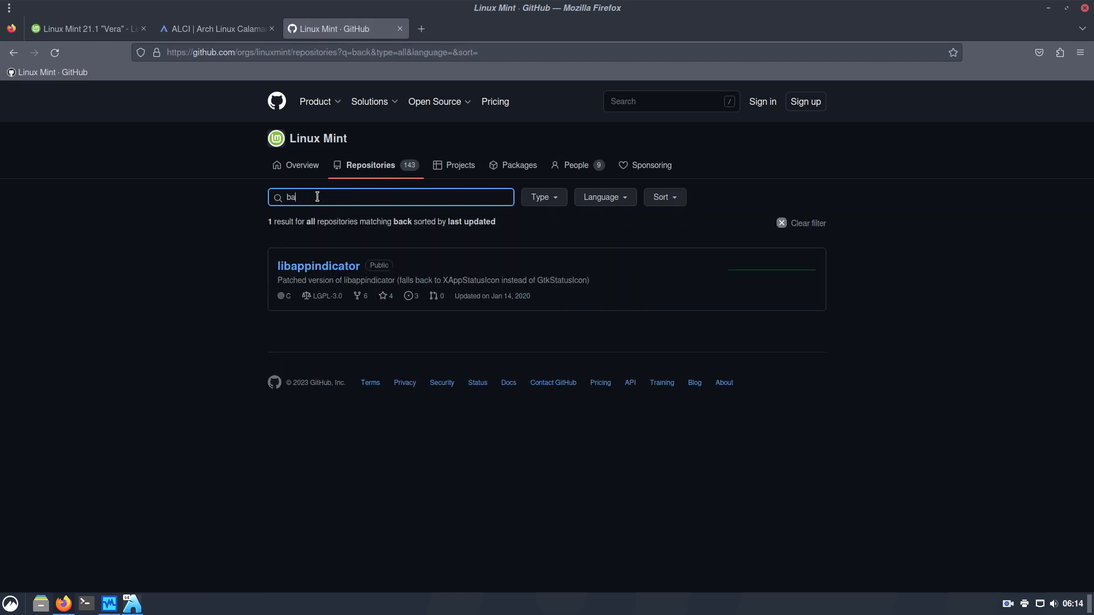
pyautogui.press('BackSpace')
pyautogui.press('BackSpace')
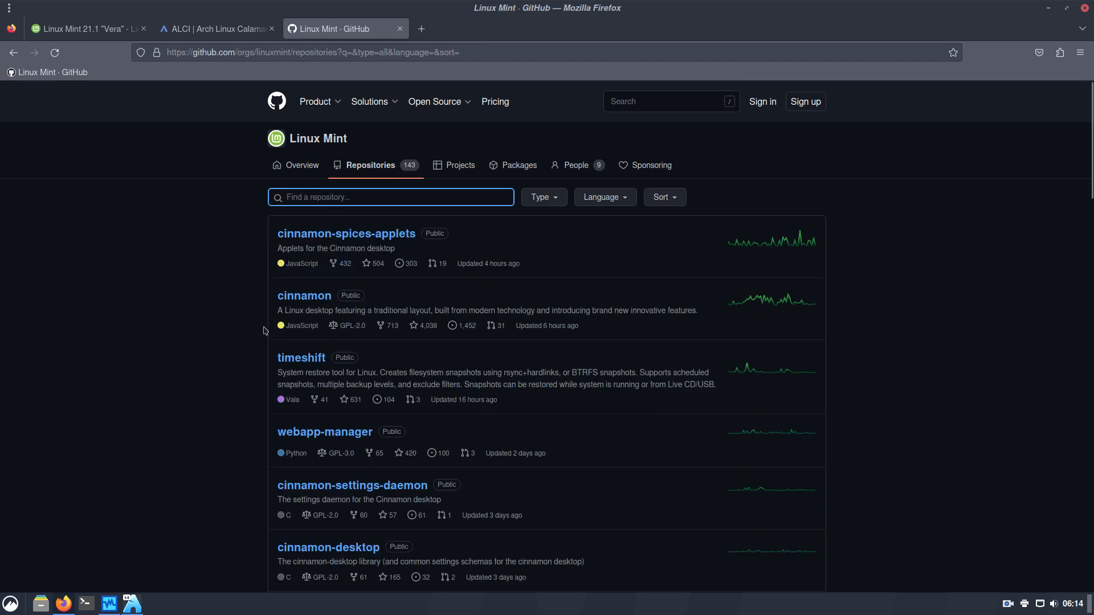
# Look at the cinnamon-desktop repository and return to the repositories list
pyautogui.scroll(-5, 243, 330)
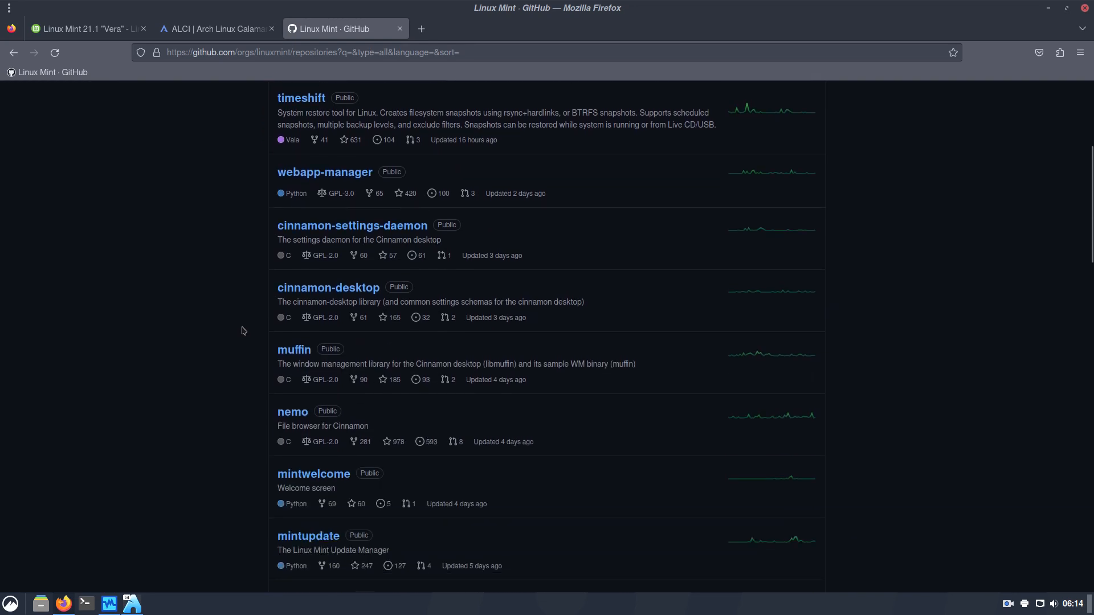
pyautogui.scroll(-1, 244, 330)
pyautogui.scroll(-1, 243, 331)
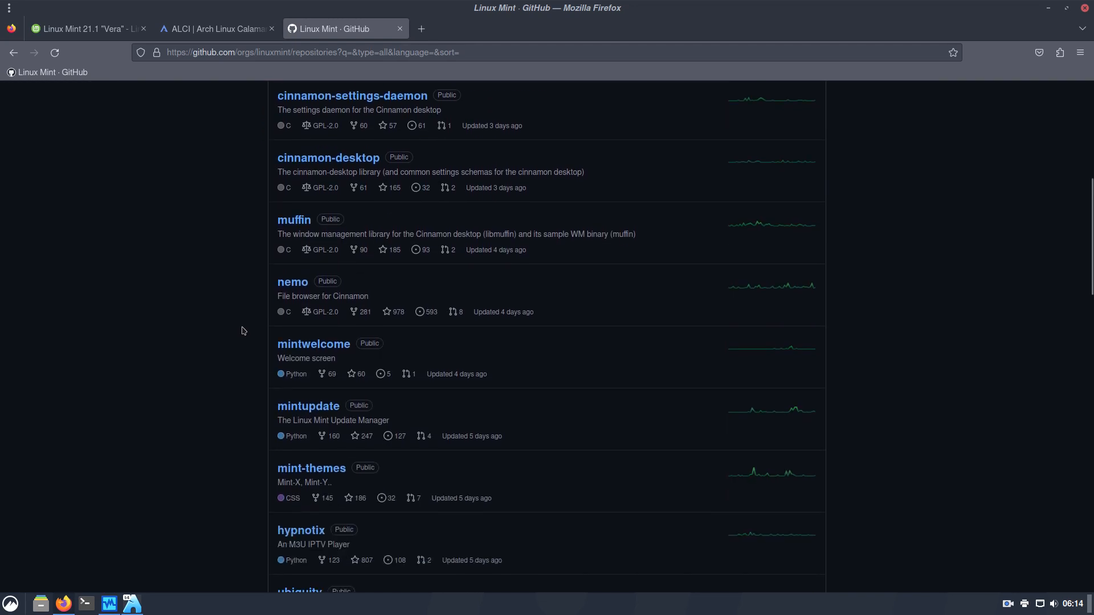
pyautogui.click(313, 159)
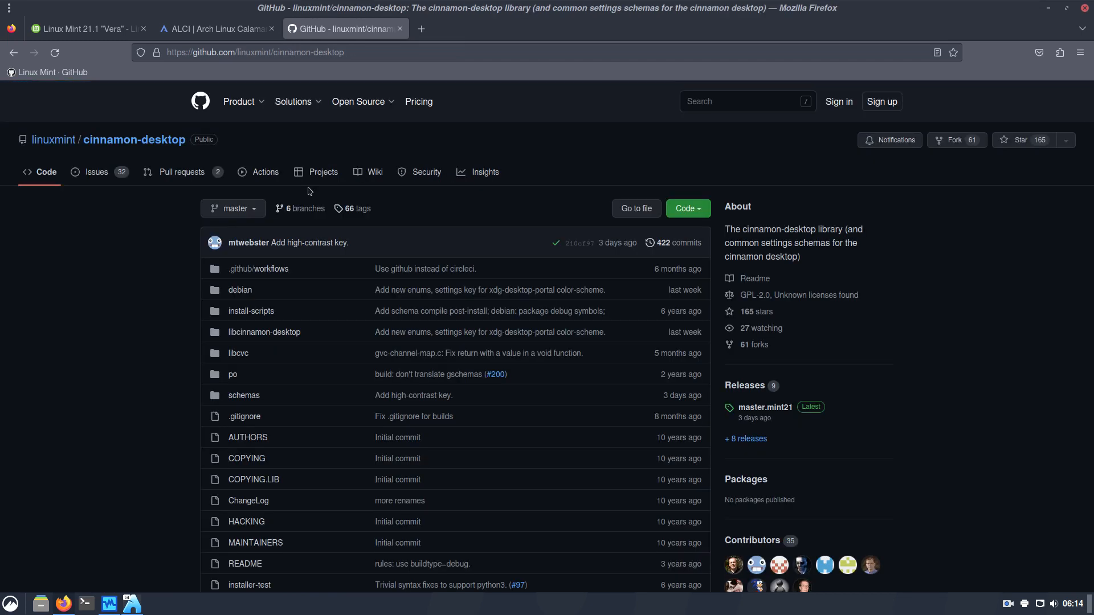
pyautogui.click(13, 52)
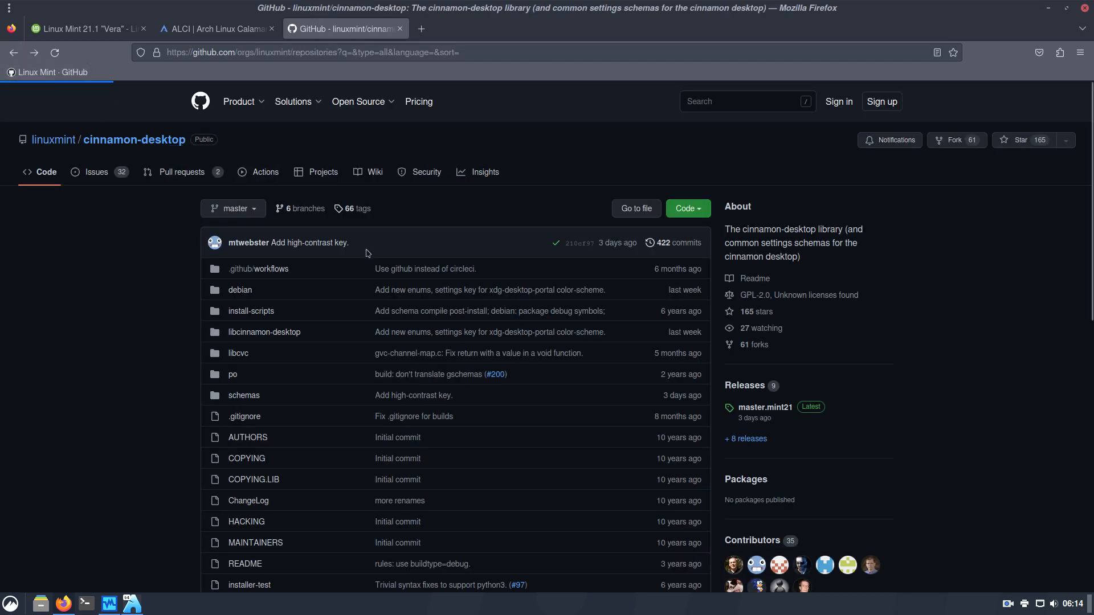
# Browse through page 2 of the repositories, then switch back to the Mint VM window
pyautogui.scroll(-3, 210, 373)
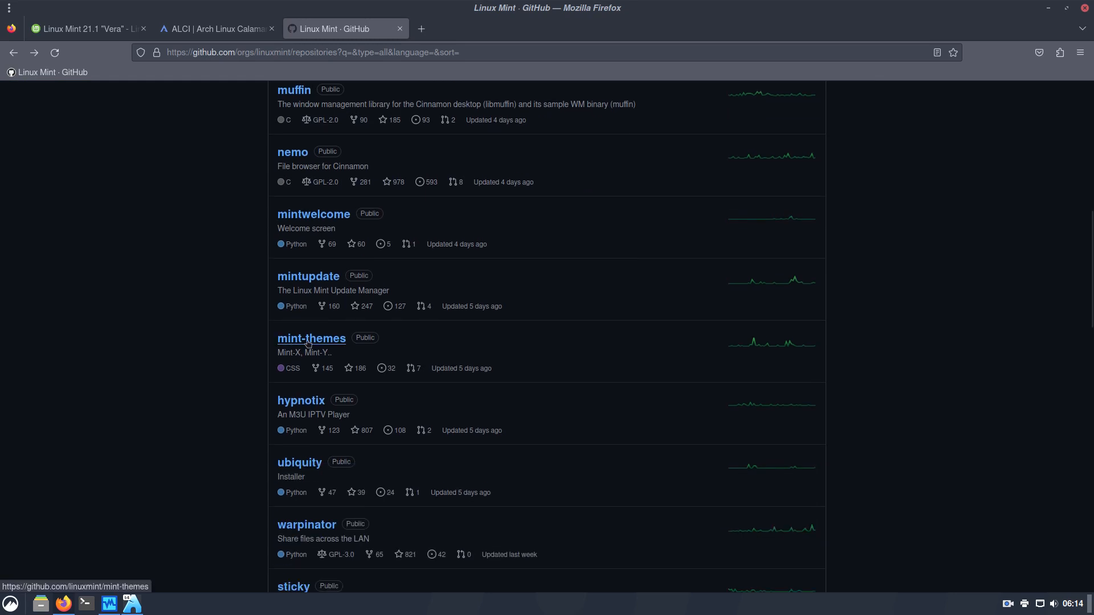
pyautogui.scroll(-3, 307, 342)
pyautogui.scroll(-2, 308, 343)
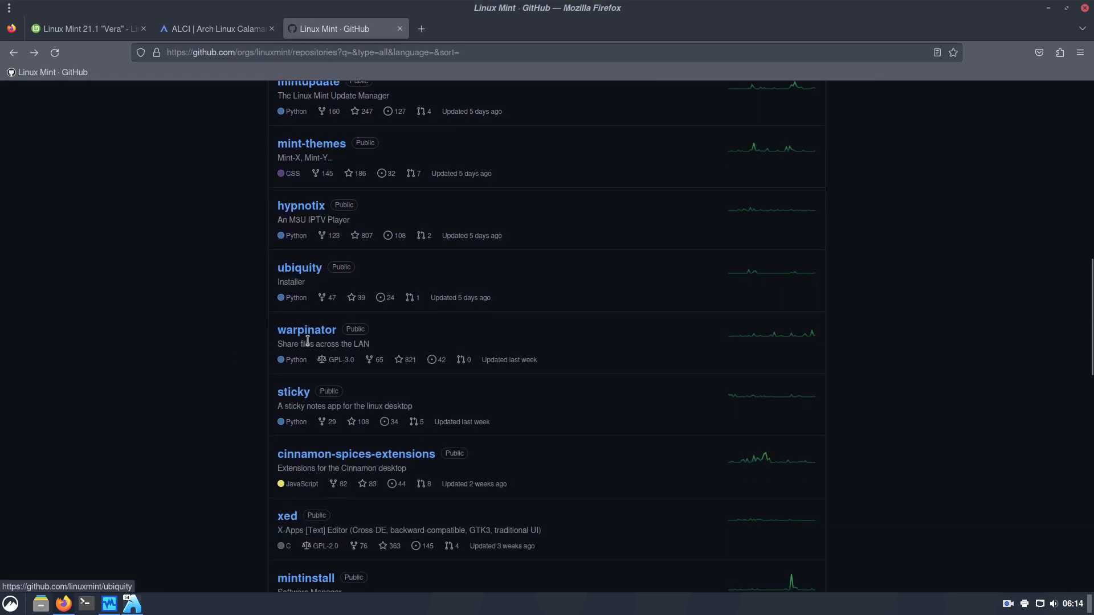
pyautogui.scroll(-2, 307, 341)
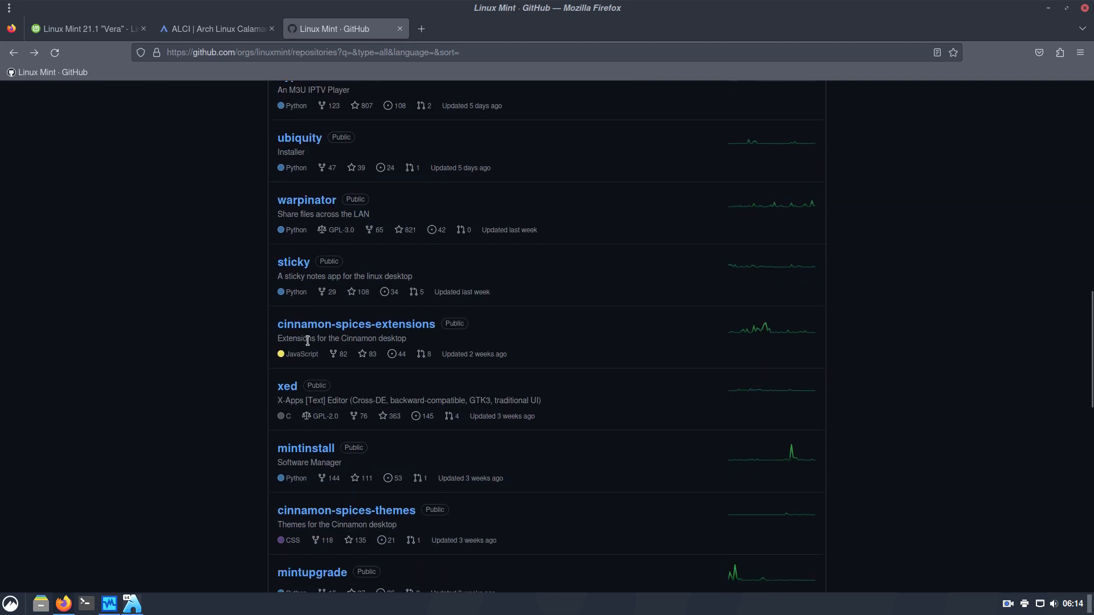
pyautogui.scroll(-3, 308, 340)
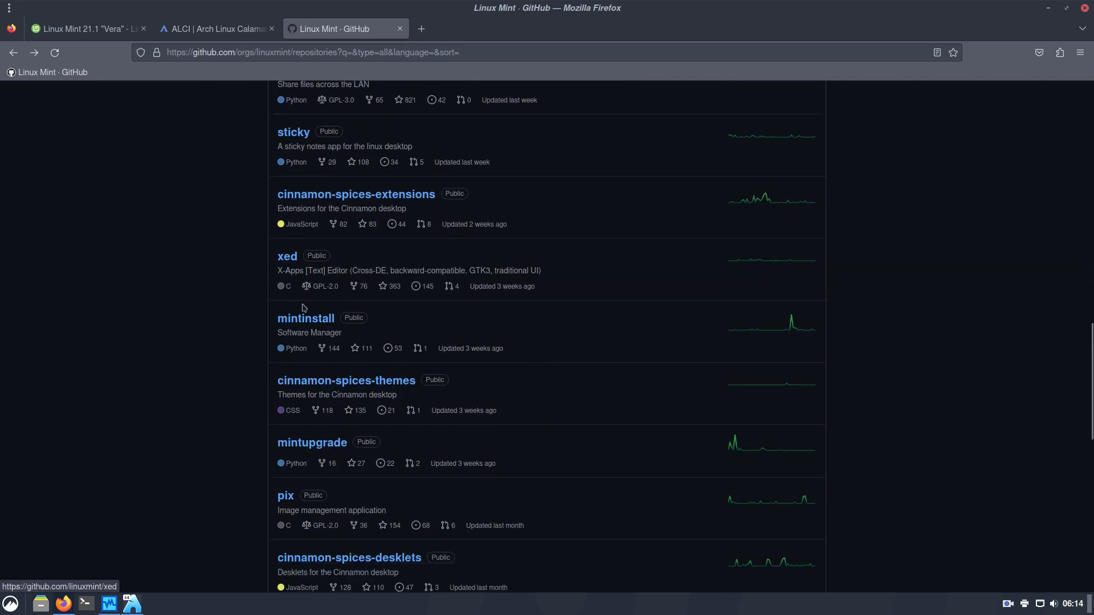
pyautogui.scroll(-2, 317, 343)
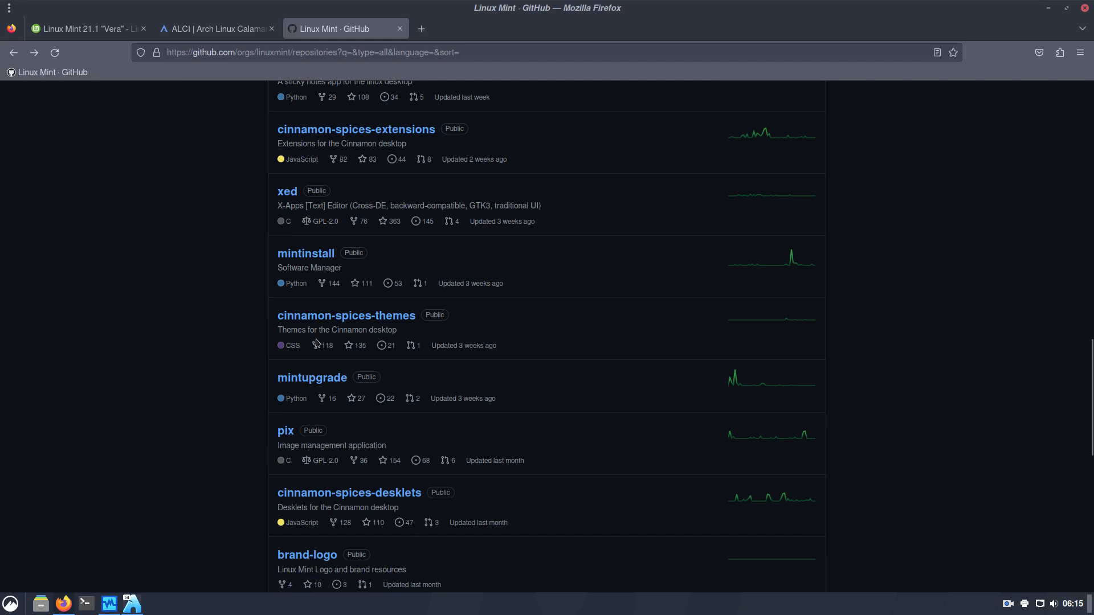
pyautogui.scroll(-2, 318, 342)
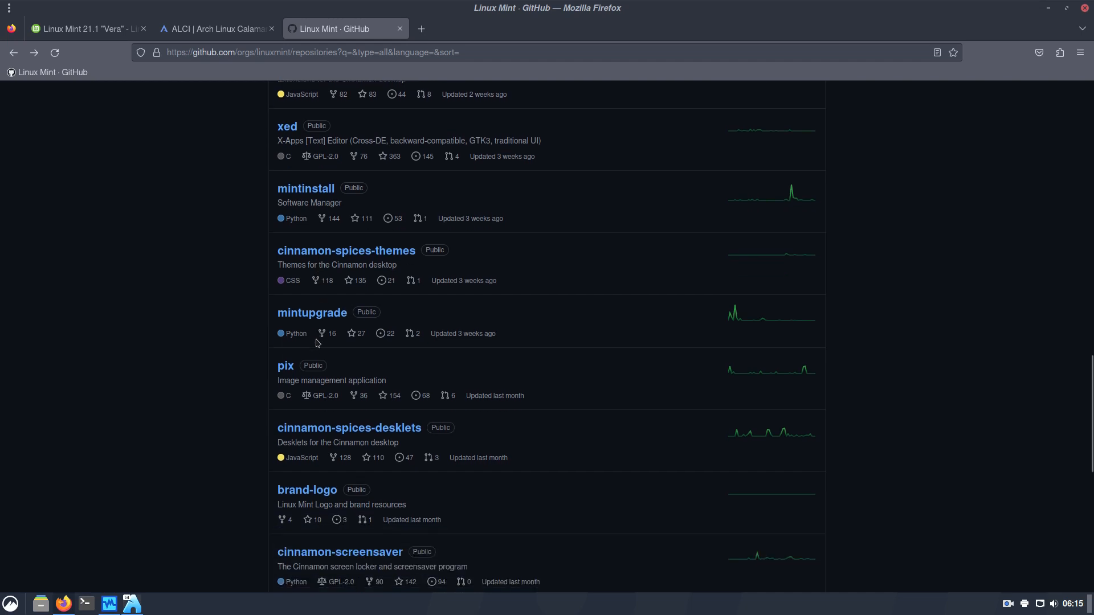
pyautogui.scroll(-2, 317, 343)
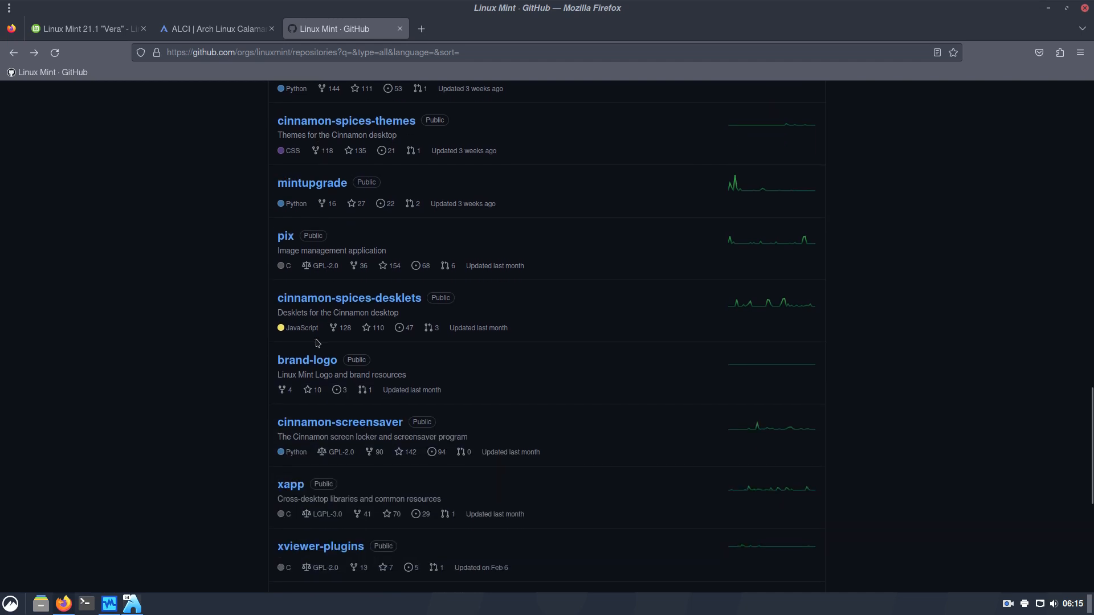
pyautogui.scroll(-2, 318, 343)
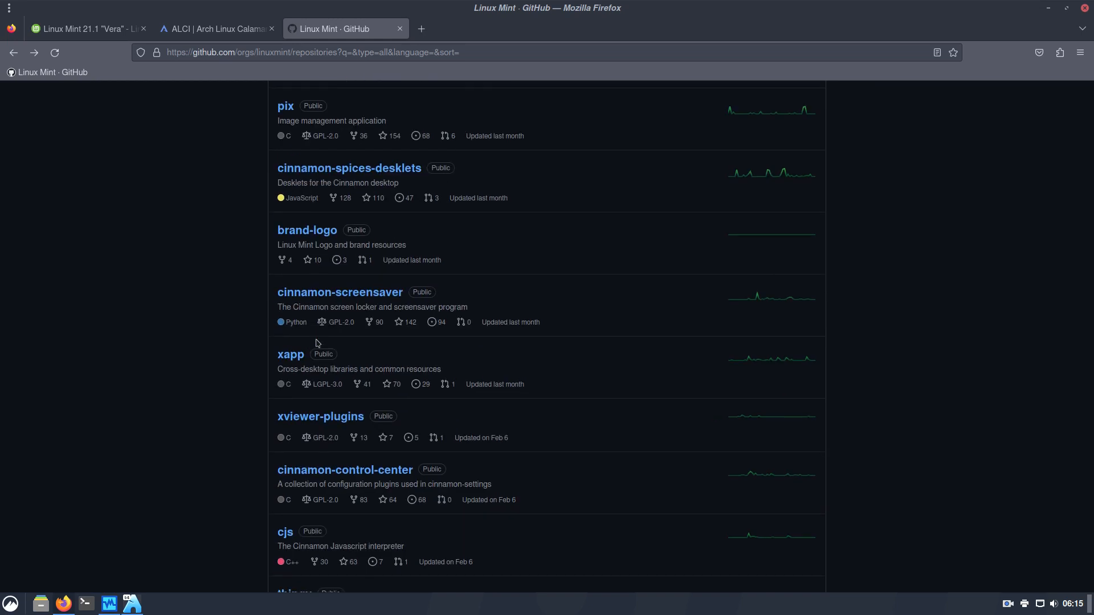
pyautogui.scroll(-2, 317, 343)
pyautogui.scroll(-2, 317, 343)
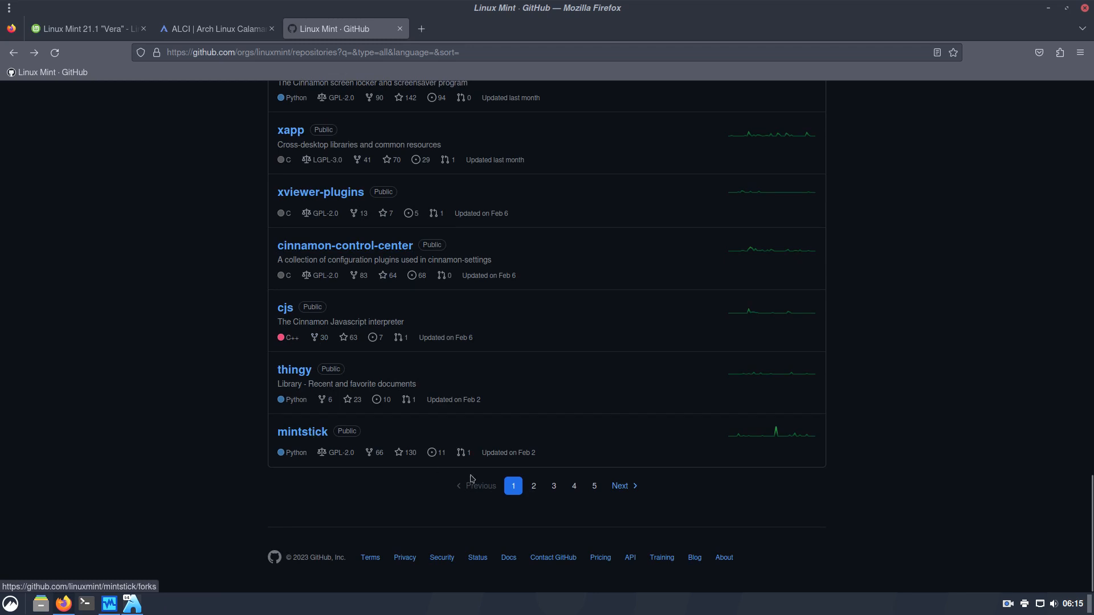
pyautogui.click(535, 490)
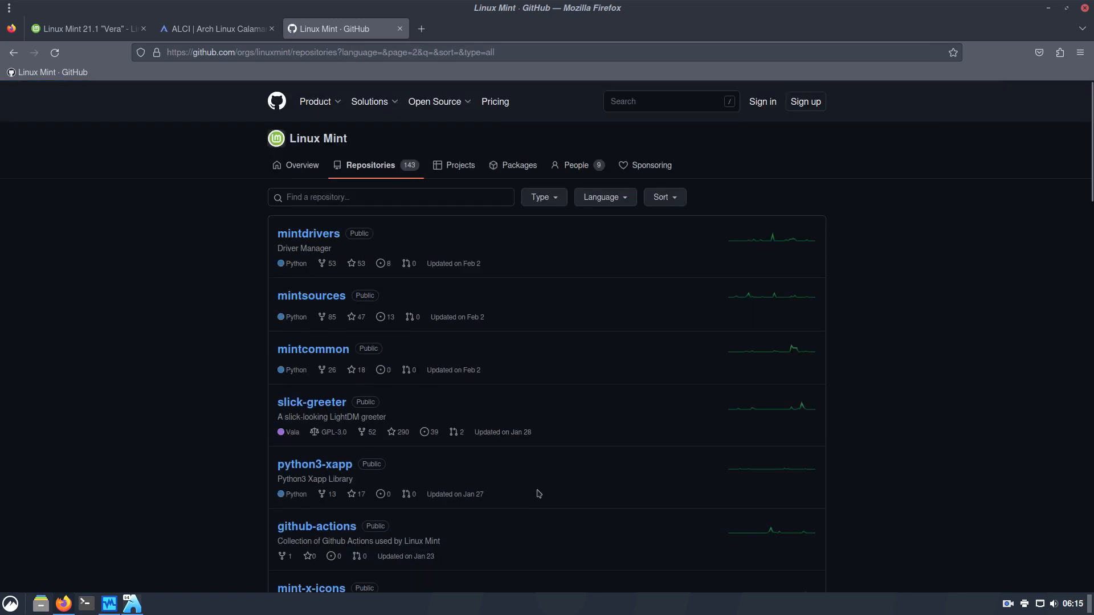
pyautogui.scroll(-3, 538, 494)
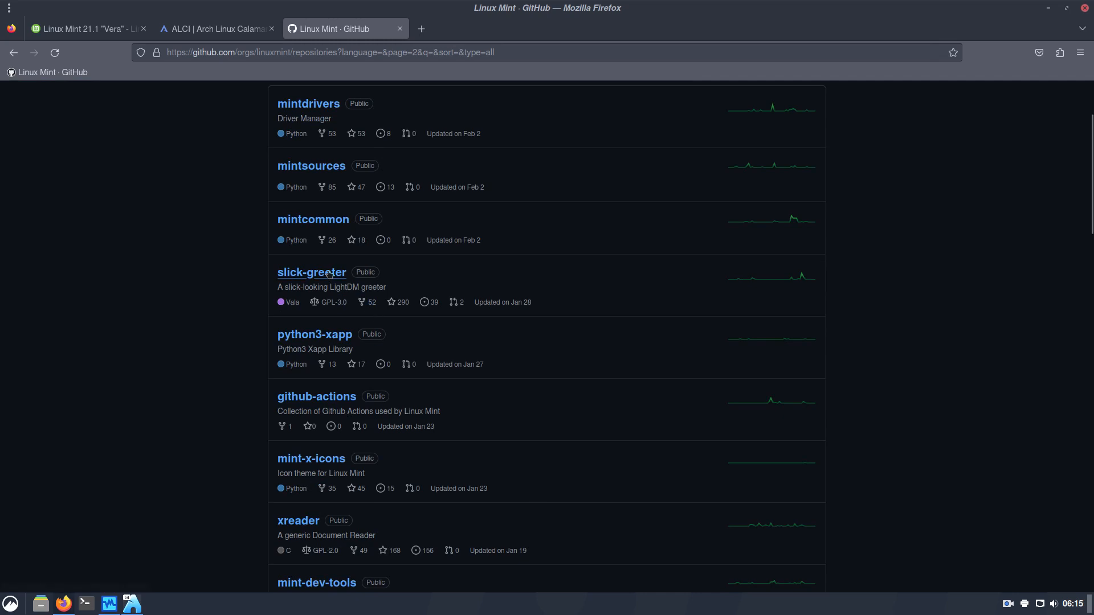
pyautogui.scroll(-3, 224, 375)
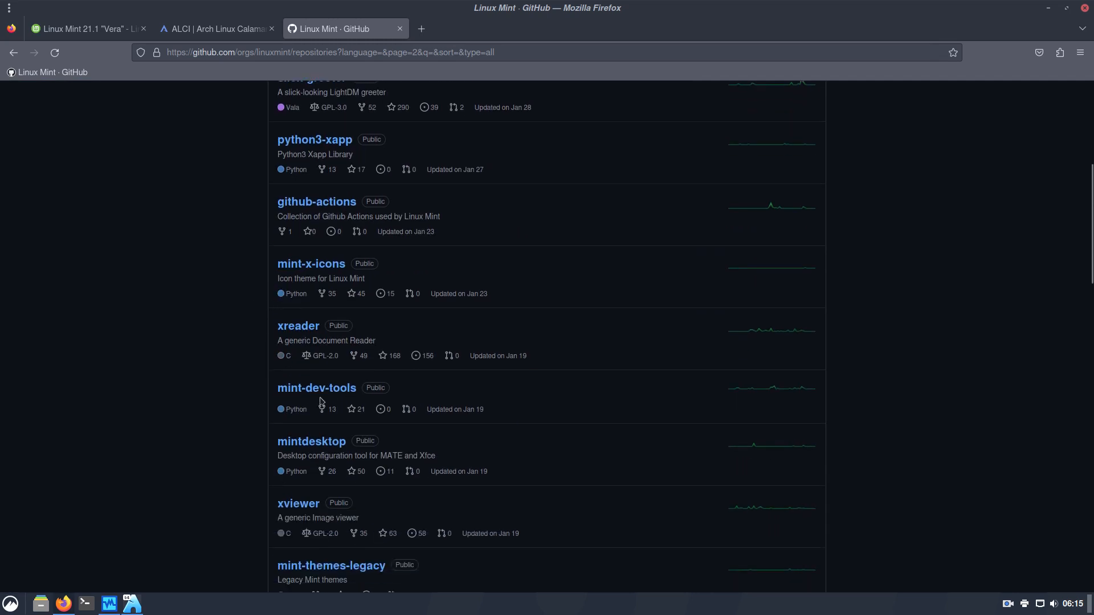
pyautogui.scroll(-3, 320, 400)
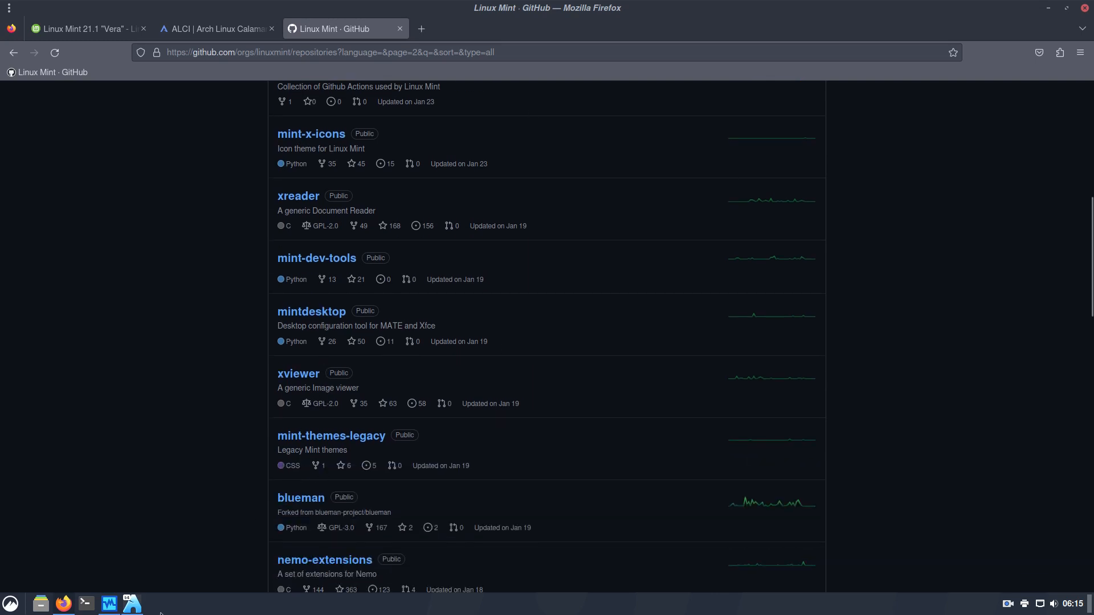
pyautogui.click(137, 608)
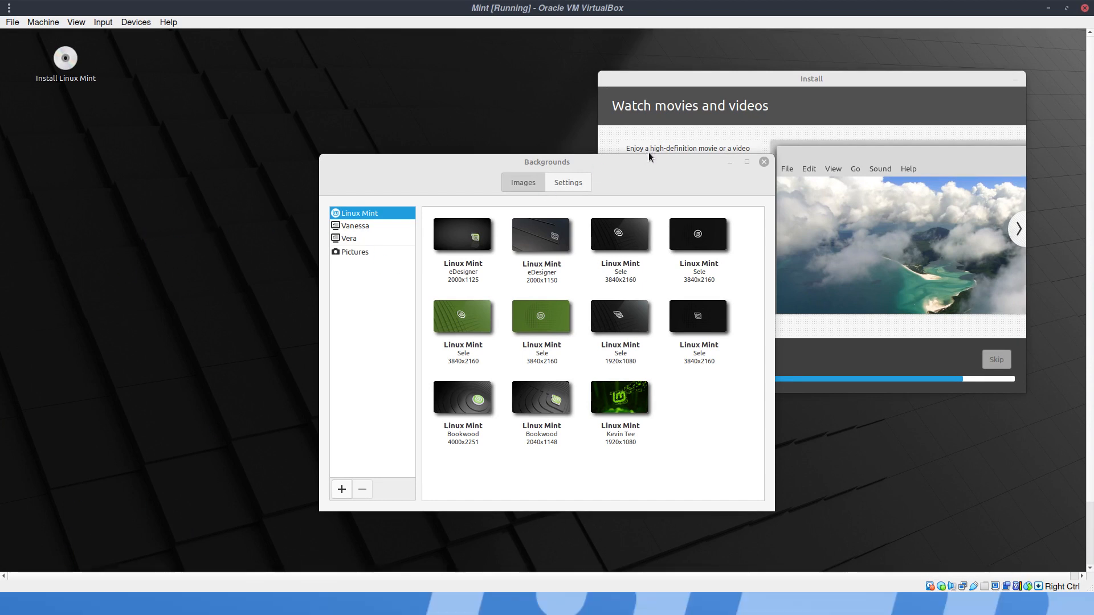
# Make the VM full screen, move the Backgrounds window to the upper left, and open the Mint menu
pyautogui.press('Control_R+f')
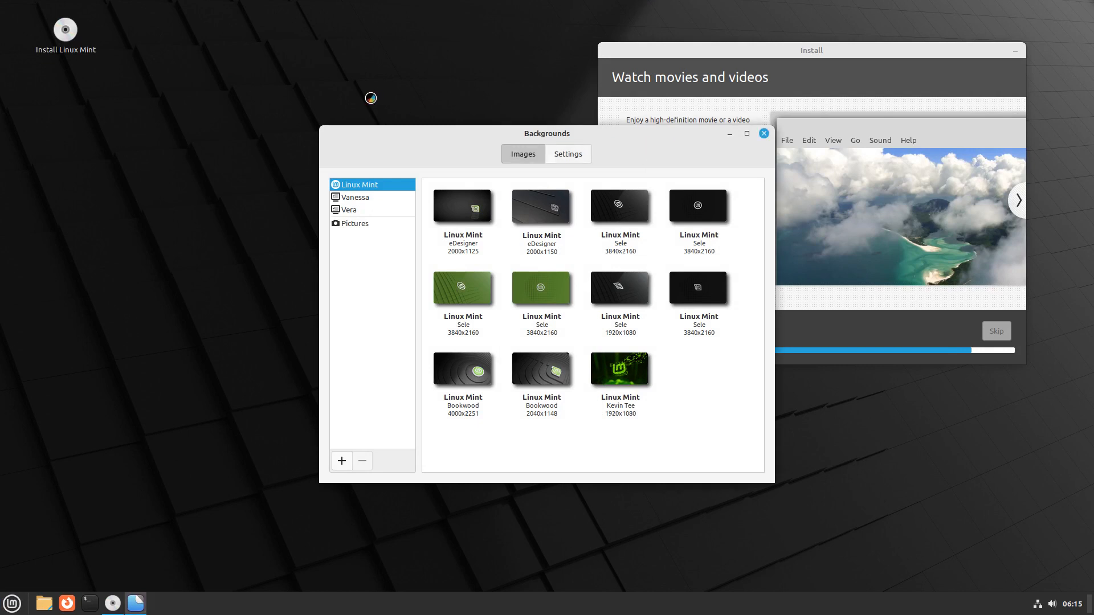
pyautogui.moveTo(519, 133); pyautogui.dragTo(297, 71)
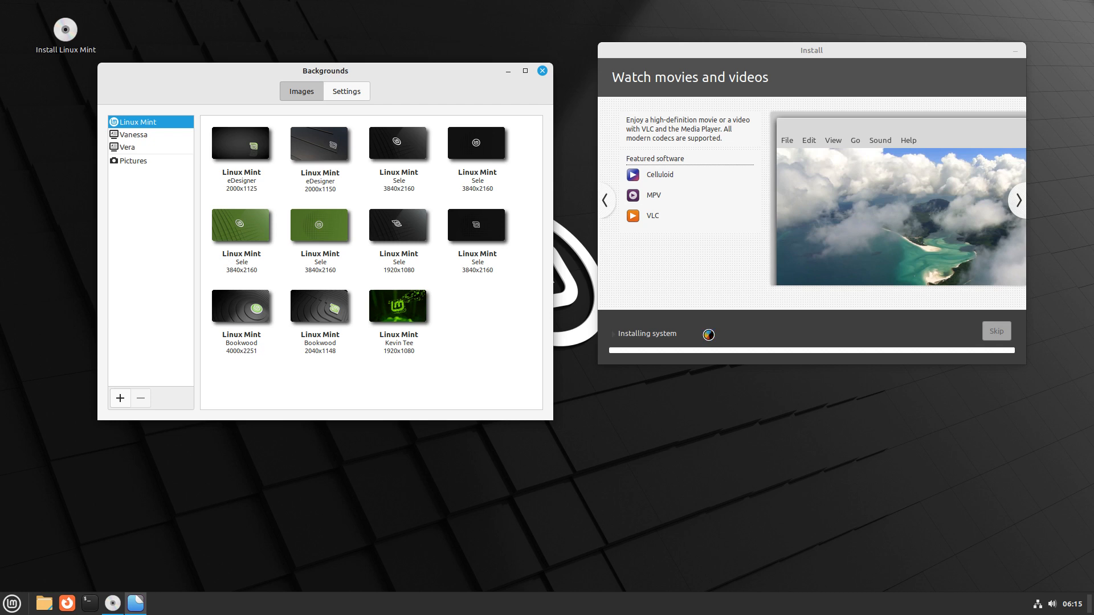
pyautogui.click(10, 605)
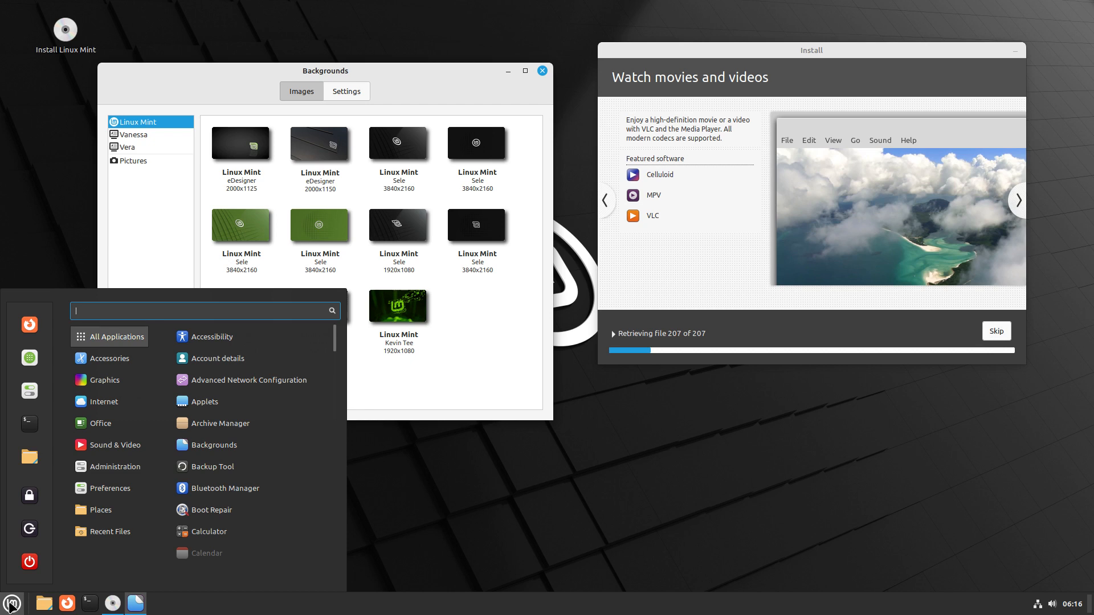
# Launch Synaptic Package Manager by searching 'apt' in the Mint menu
pyautogui.write('al')
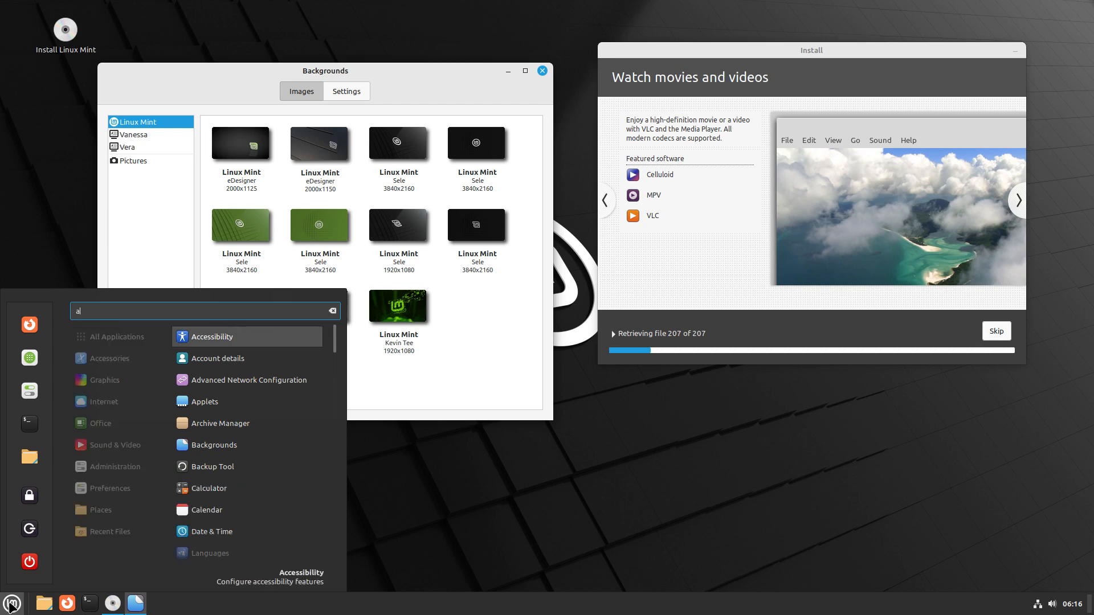
pyautogui.press('BackSpace')
pyautogui.write('pt')
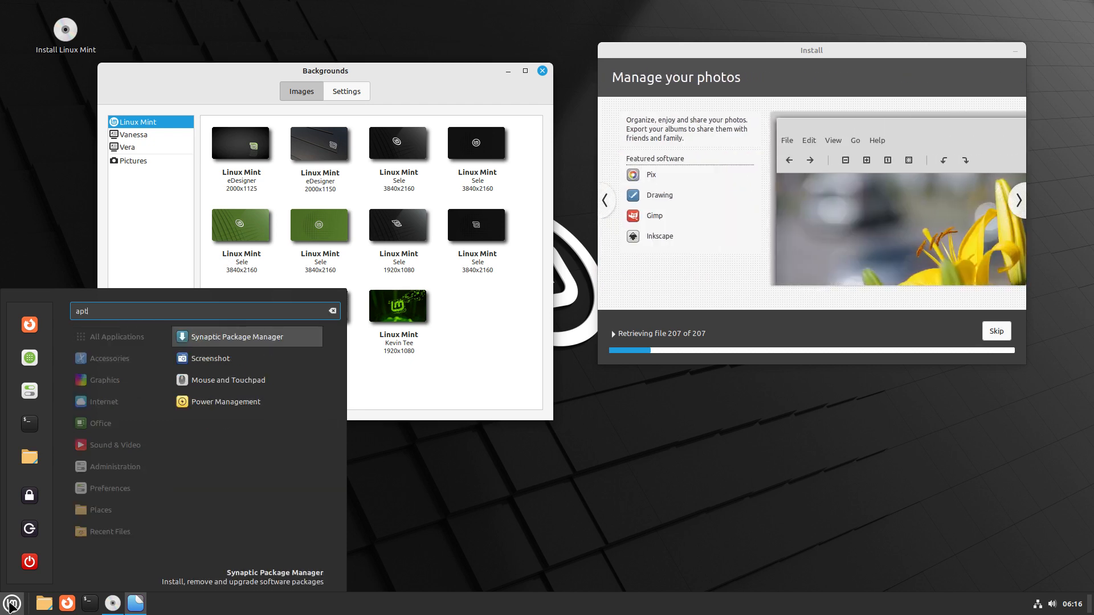
pyautogui.click(246, 337)
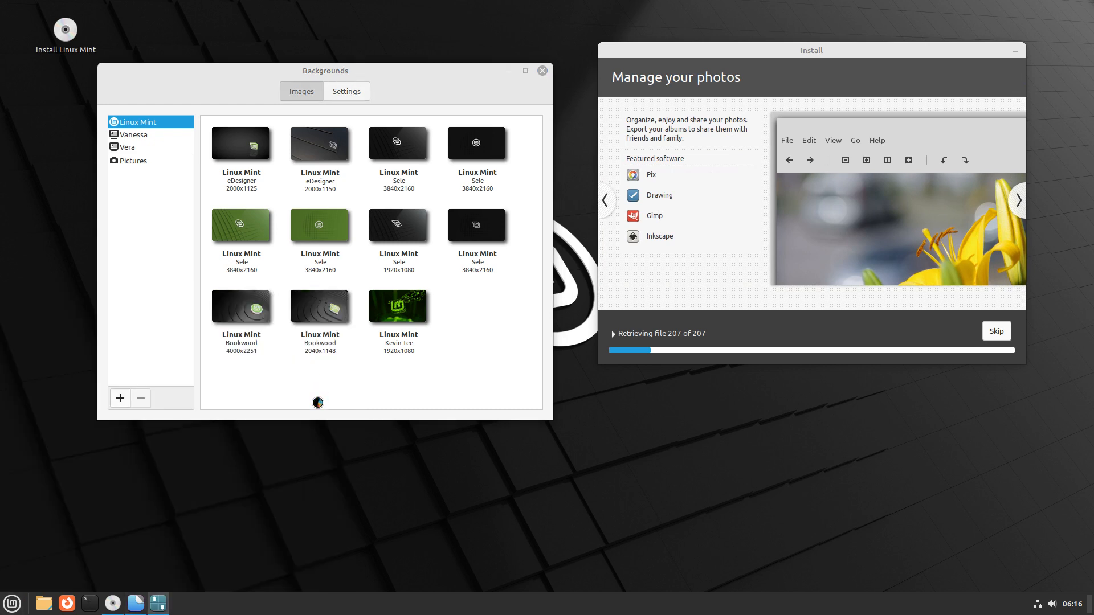
# Dismiss the Quick Introduction and search Synaptic for 'wallp', fixing a stray character in the term
pyautogui.moveTo(234, 77); pyautogui.dragTo(390, 200)
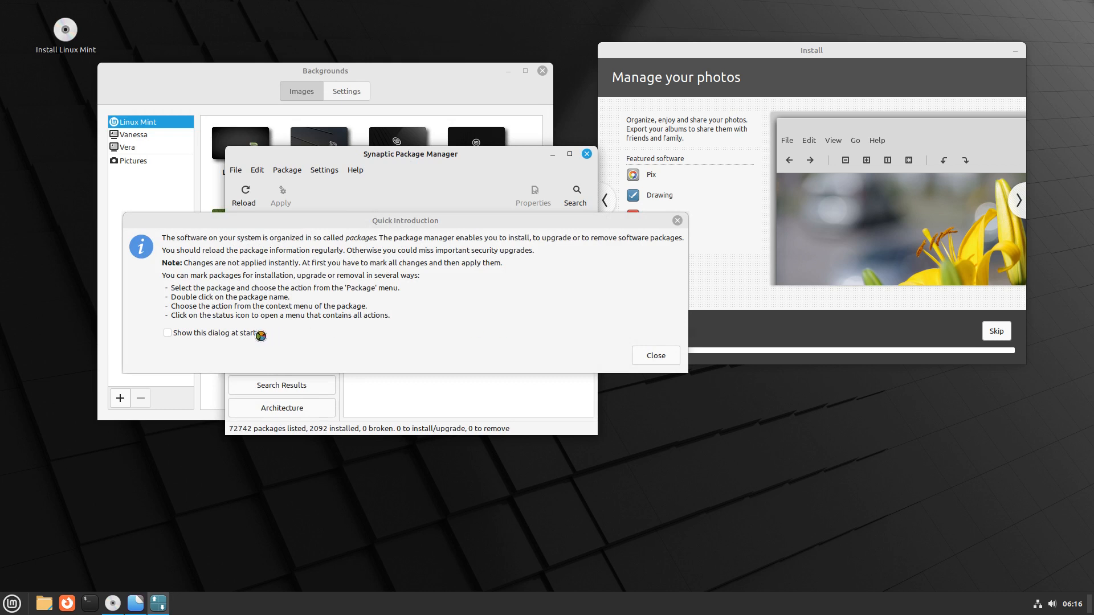
pyautogui.click(652, 356)
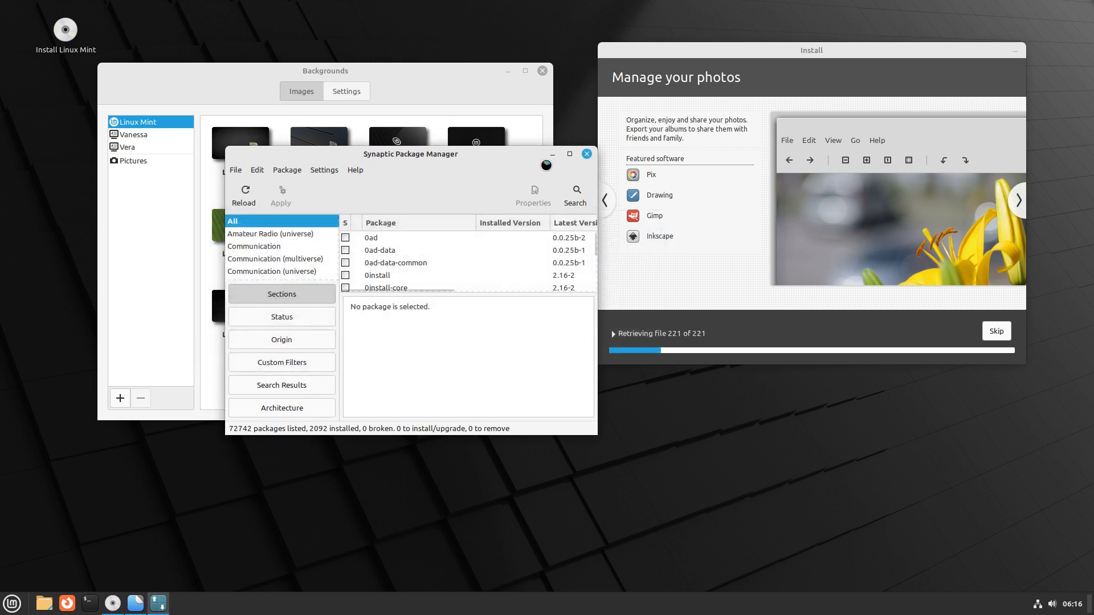
pyautogui.click(576, 195)
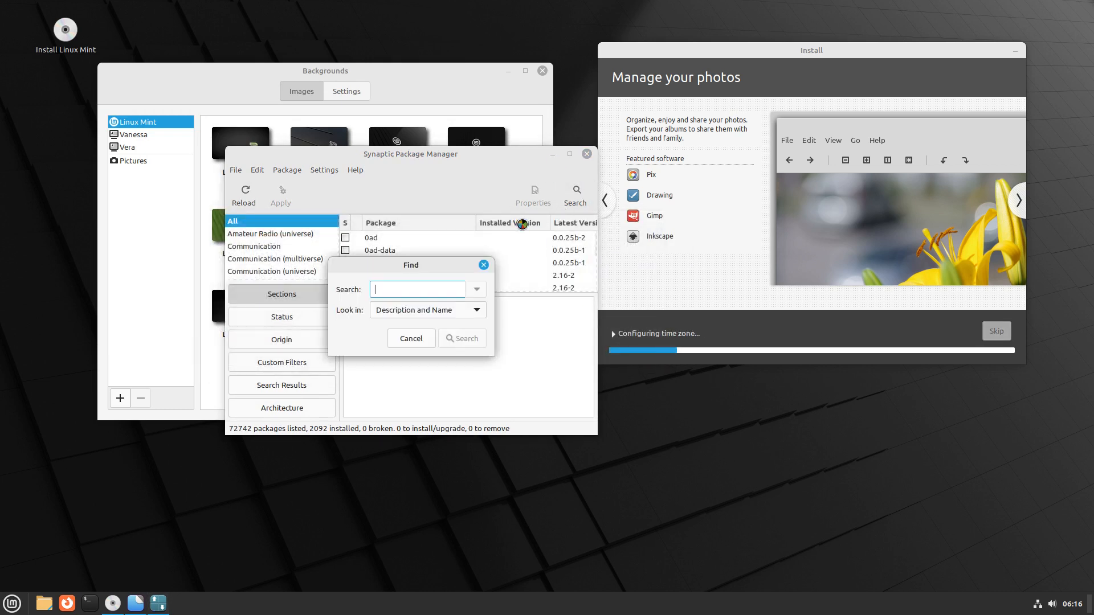
pyautogui.write('wallp')
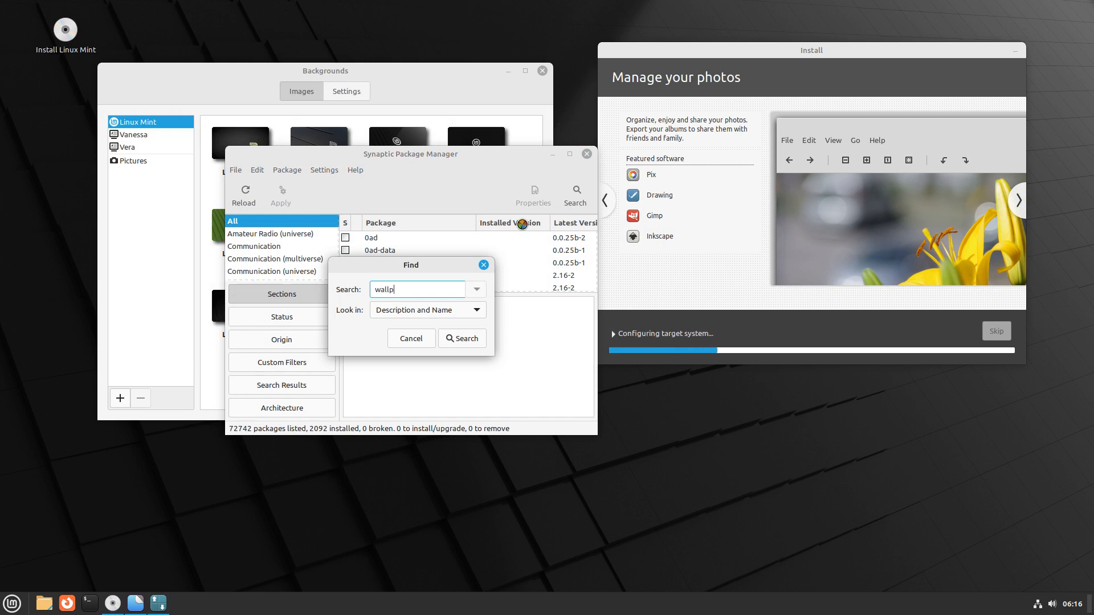
pyautogui.press('Return')
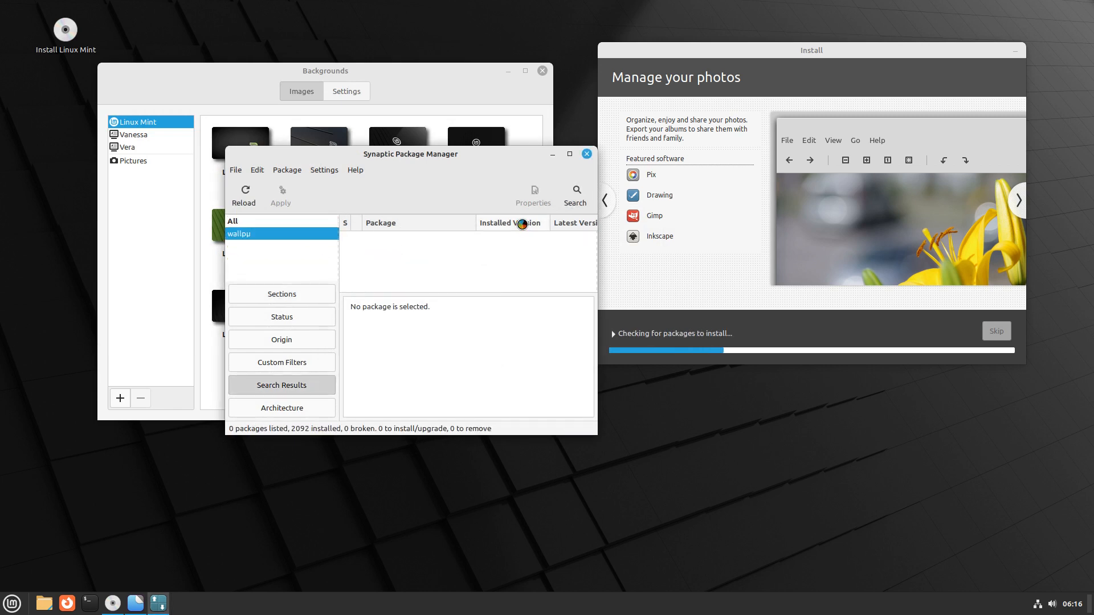
pyautogui.click(577, 194)
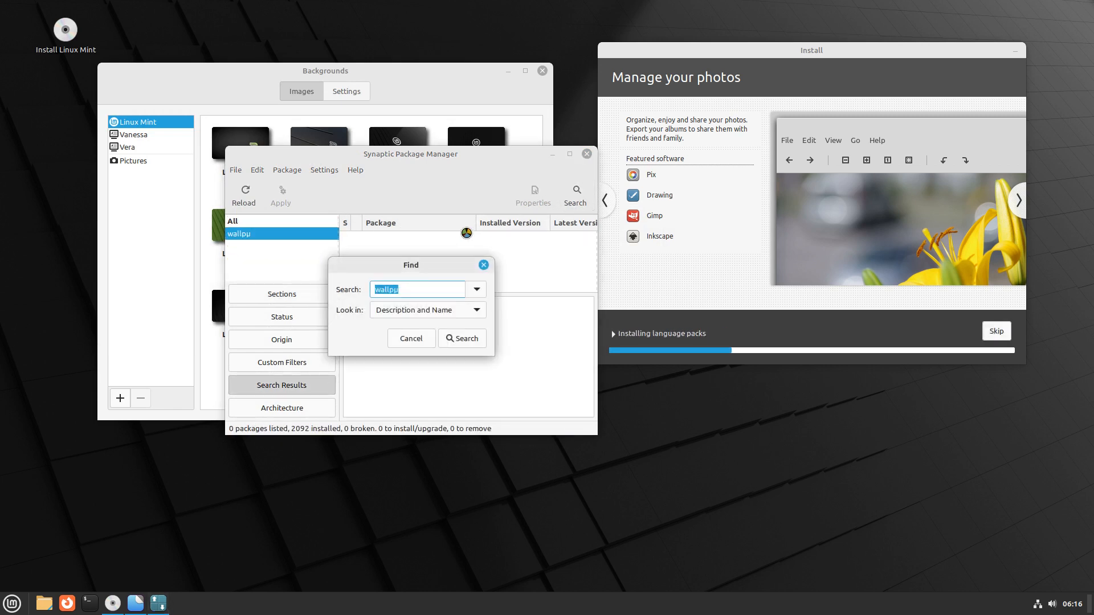
pyautogui.click(436, 288)
pyautogui.press('BackSpace')
pyautogui.press('Return')
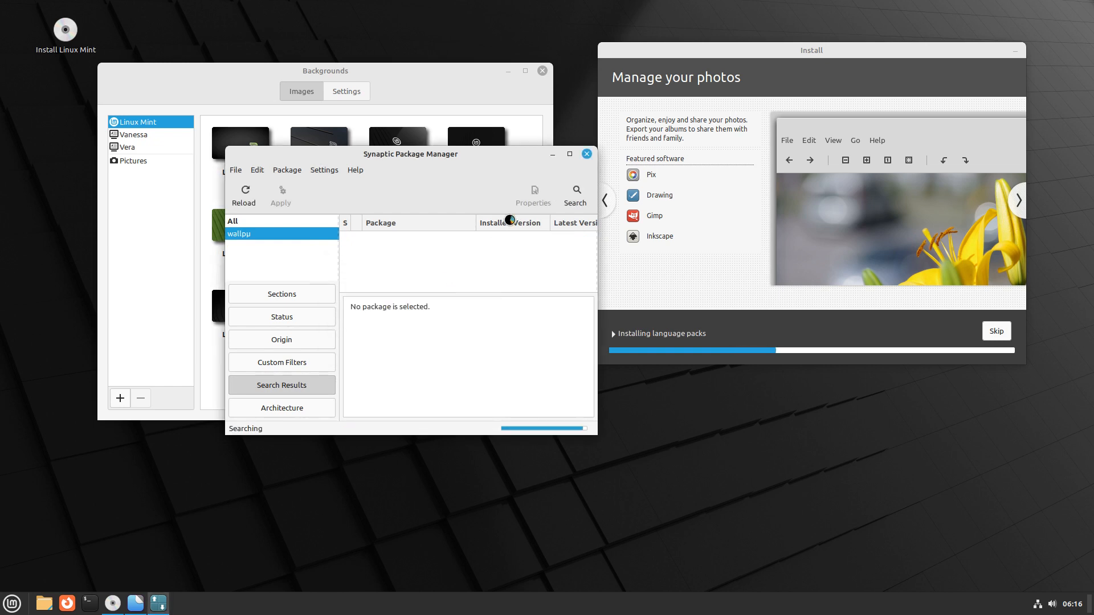
# Maximize Synaptic and scroll through the 160 wallpaper package results
pyautogui.click(569, 154)
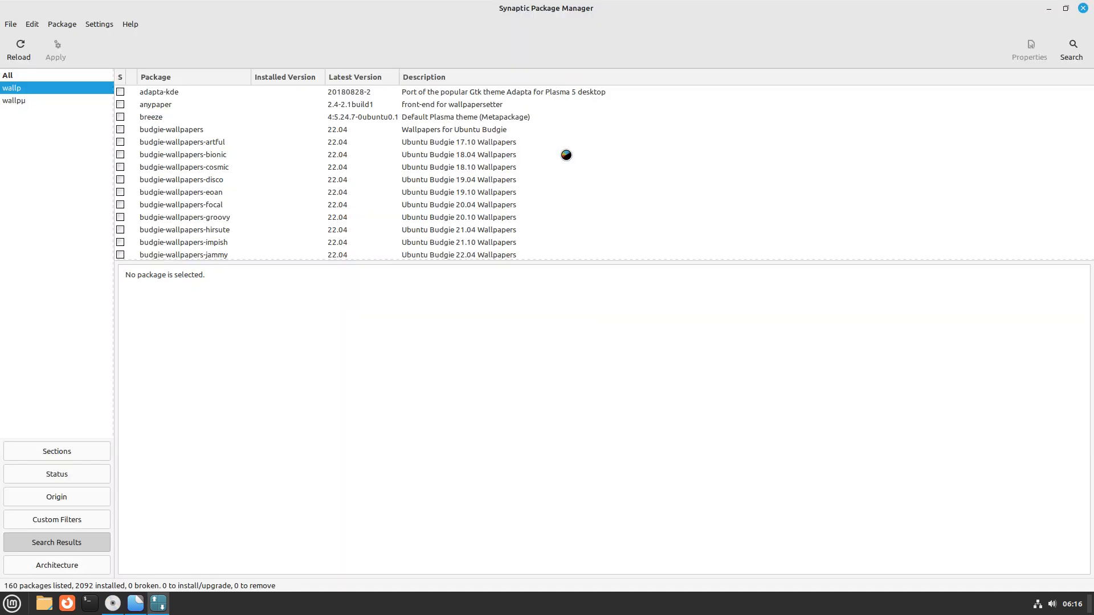
pyautogui.scroll(-5, 564, 187)
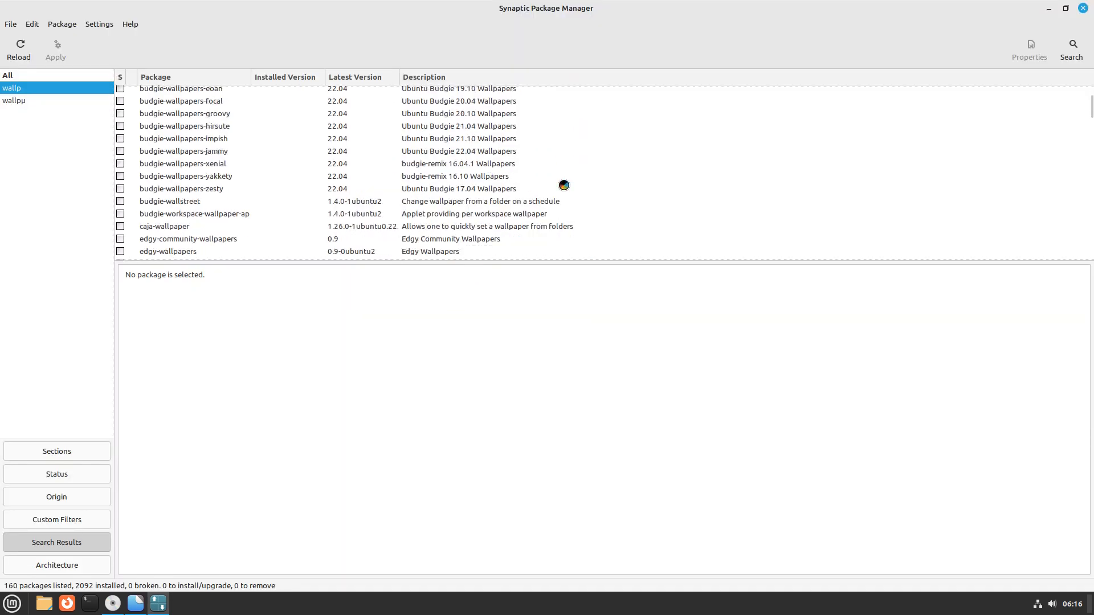
pyautogui.scroll(-20, 564, 185)
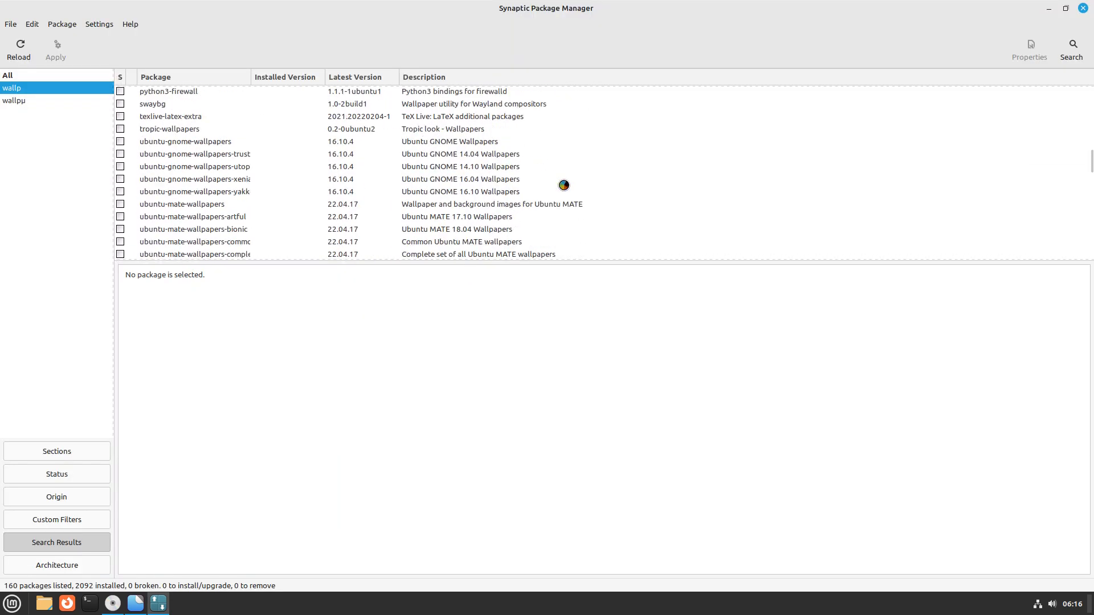
pyautogui.scroll(-10, 564, 185)
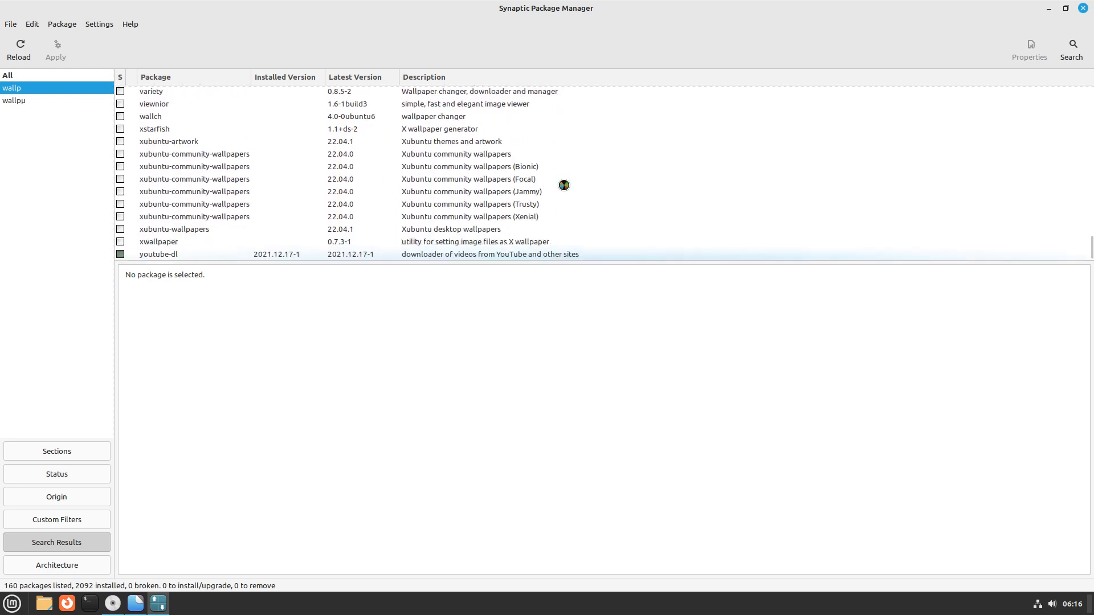
pyautogui.scroll(5, 564, 186)
pyautogui.scroll(-5, 564, 185)
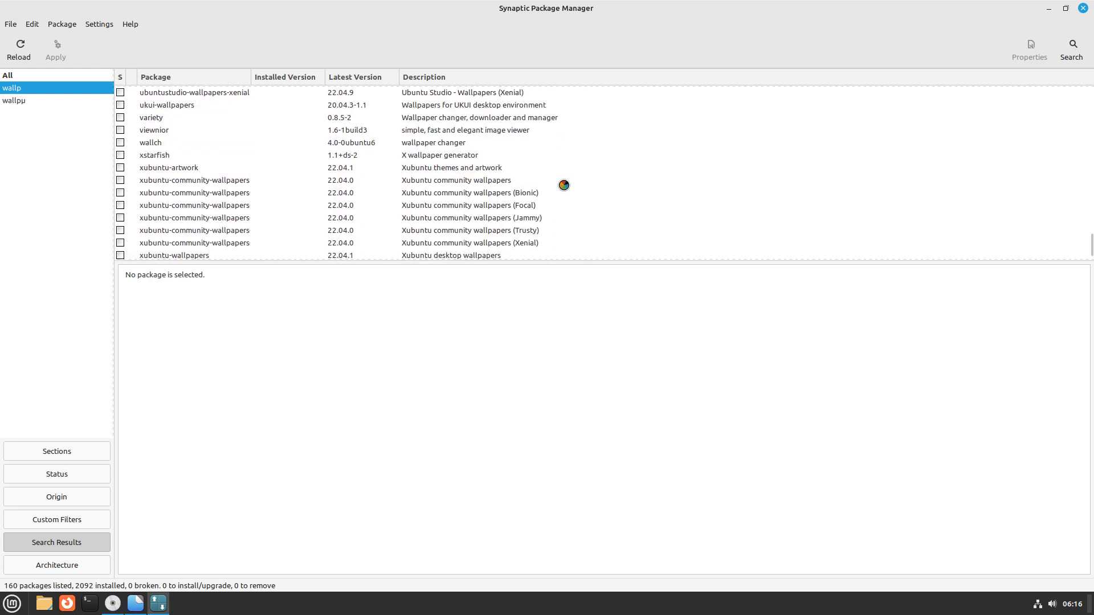
pyautogui.scroll(6, 563, 185)
pyautogui.scroll(5, 547, 183)
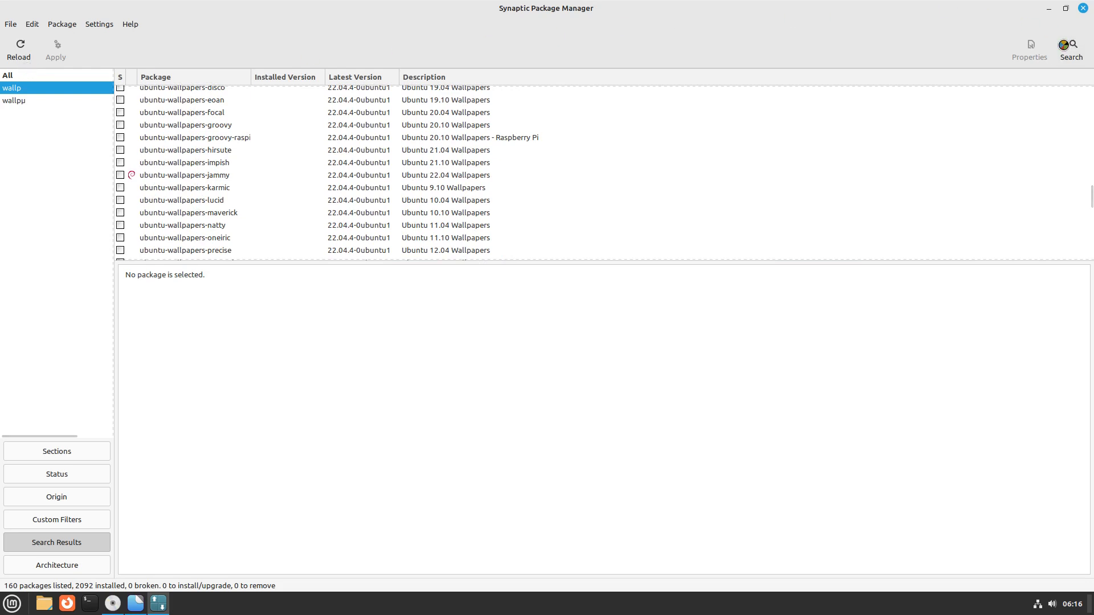
# Search Synaptic for 'background', listing 406 packages
pyautogui.click(1071, 50)
pyautogui.write('background')
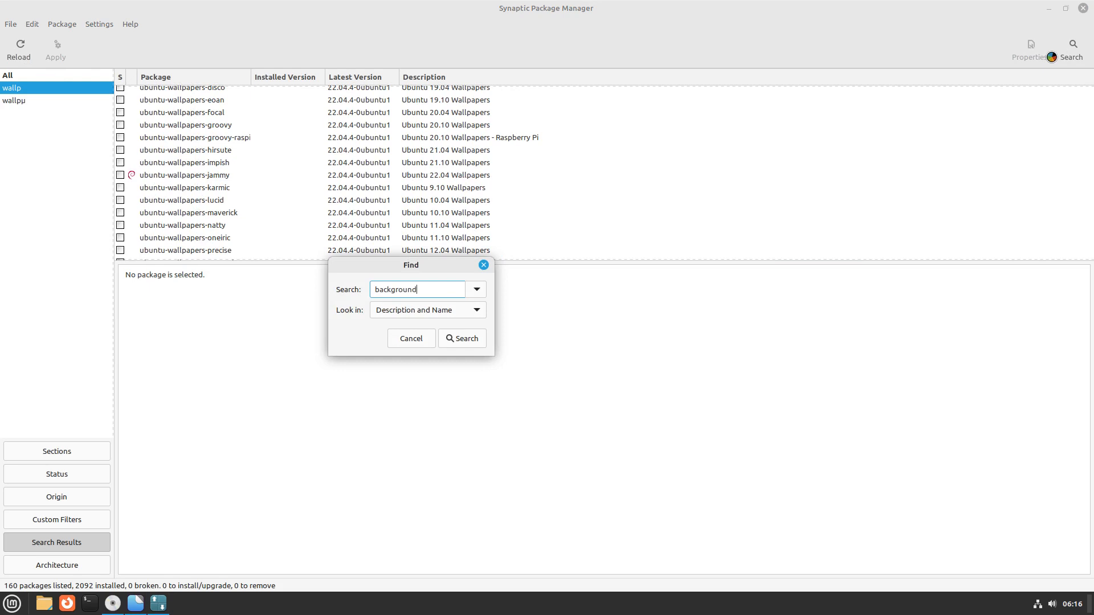
pyautogui.press('Return')
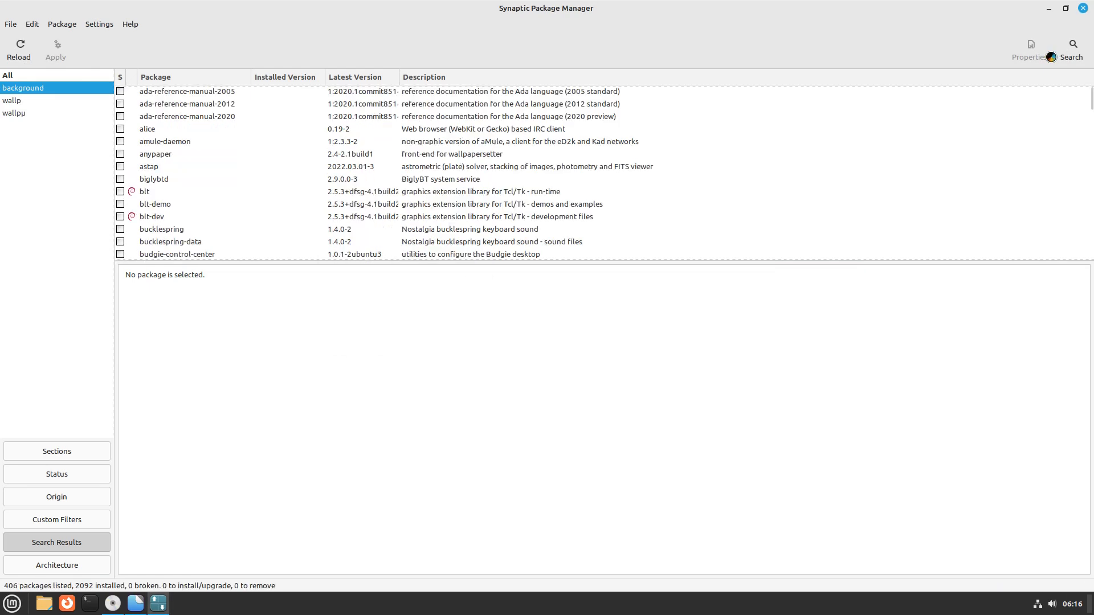
# Scroll the results to the installed mint-backgrounds-vanessa and mint-backgrounds-vera rows
pyautogui.scroll(-20, 440, 166)
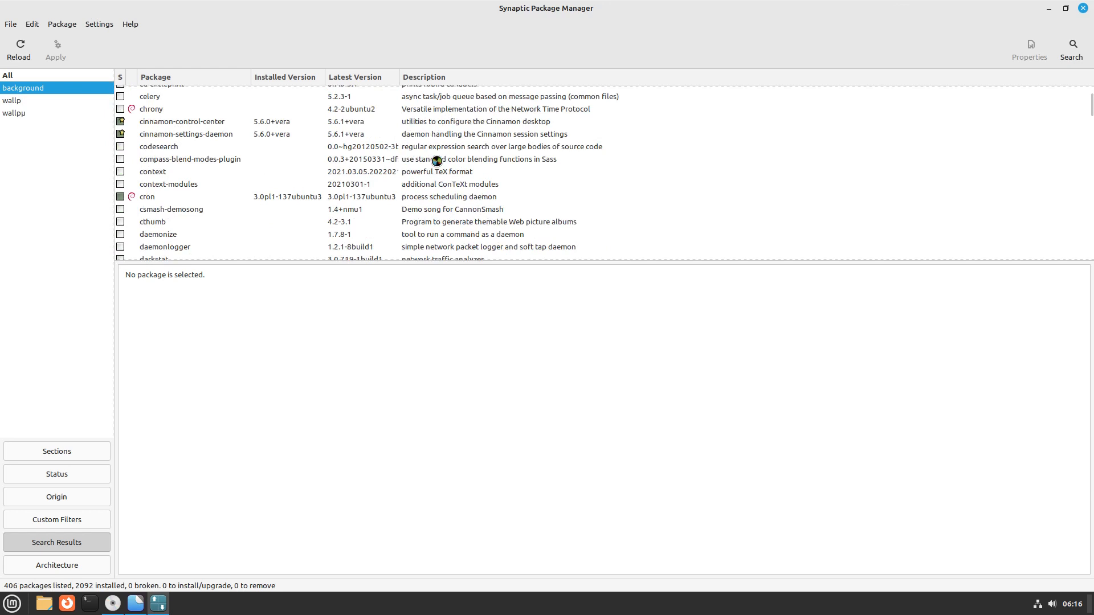
pyautogui.scroll(-20, 436, 161)
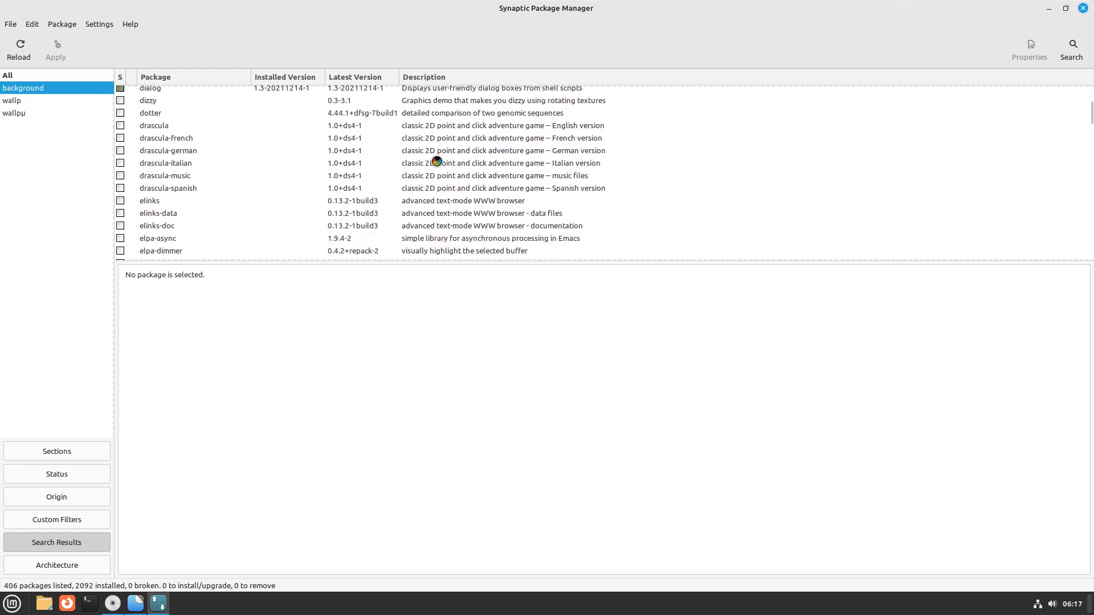
pyautogui.scroll(-20, 437, 161)
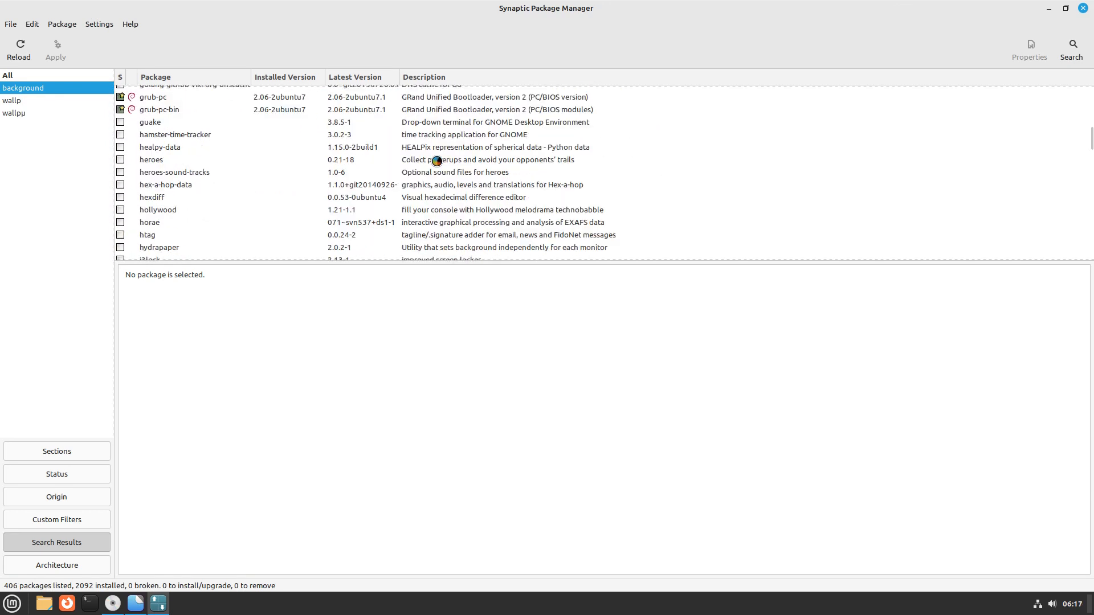
pyautogui.scroll(-10, 436, 161)
pyautogui.scroll(15, 436, 161)
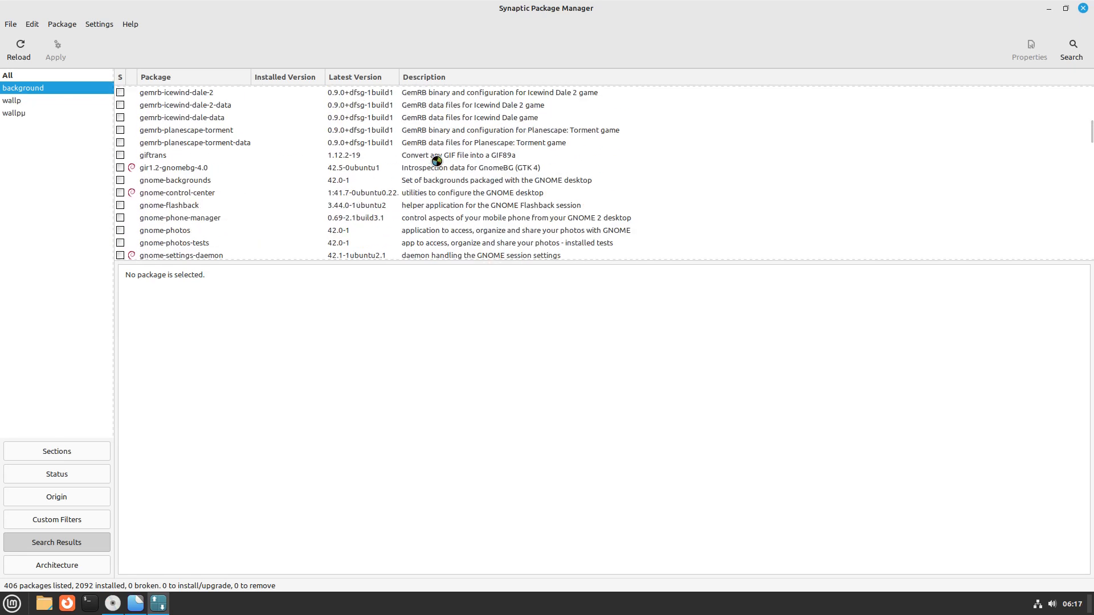
pyautogui.scroll(-3, 436, 161)
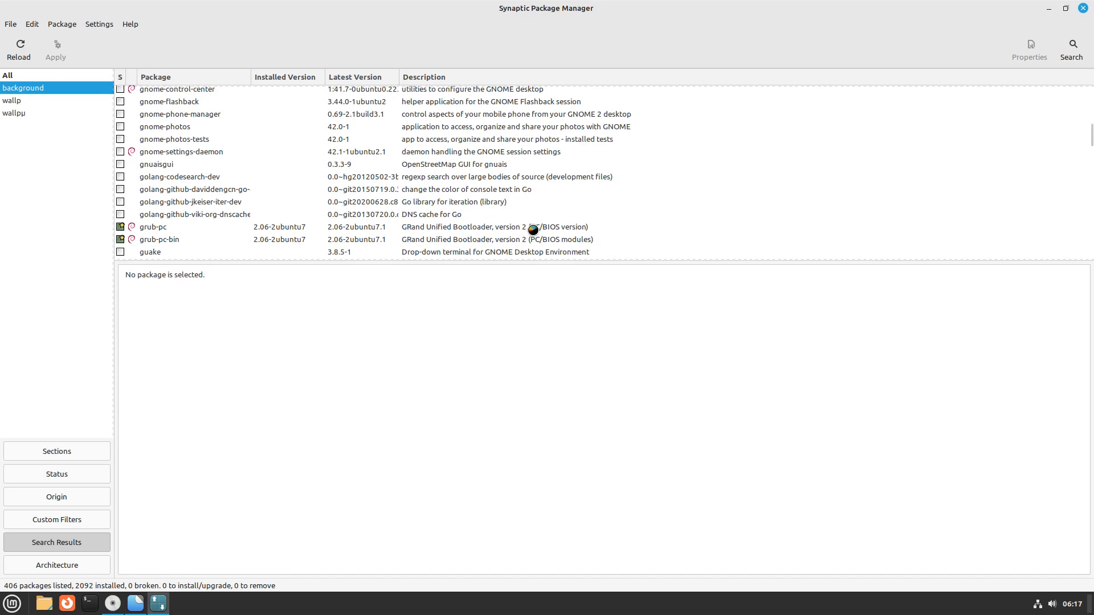
pyautogui.scroll(-2, 339, 226)
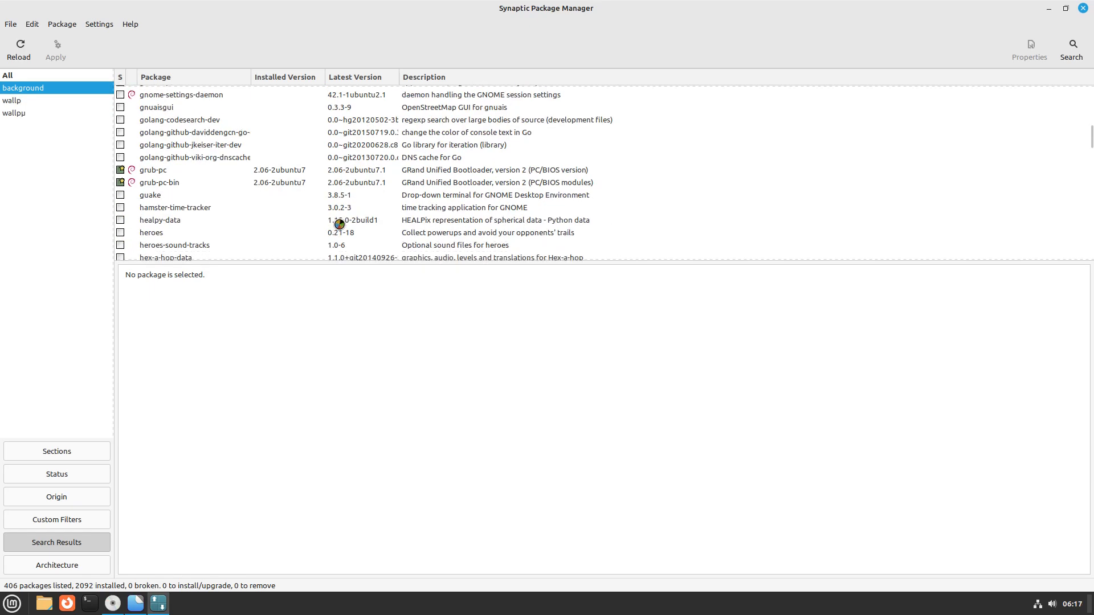
pyautogui.scroll(-12, 339, 224)
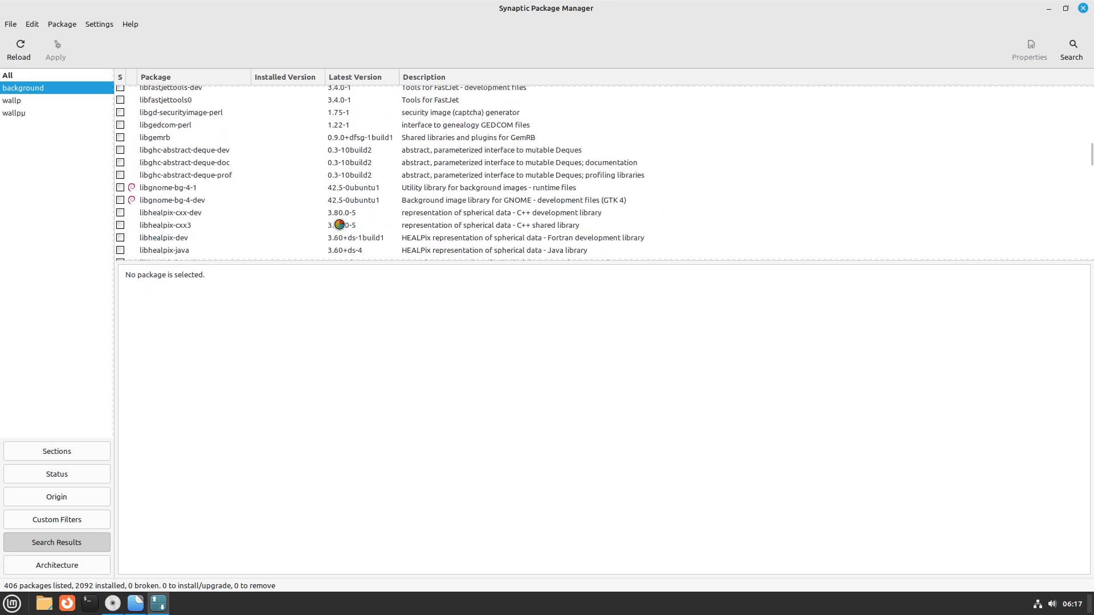
pyautogui.scroll(-4, 339, 224)
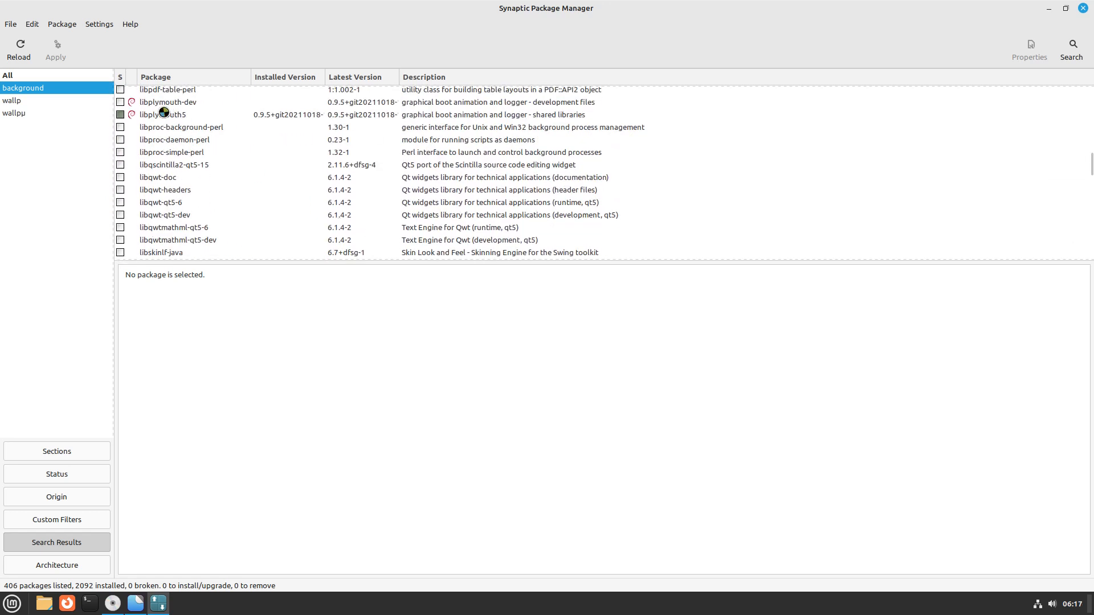
pyautogui.scroll(-15, 295, 170)
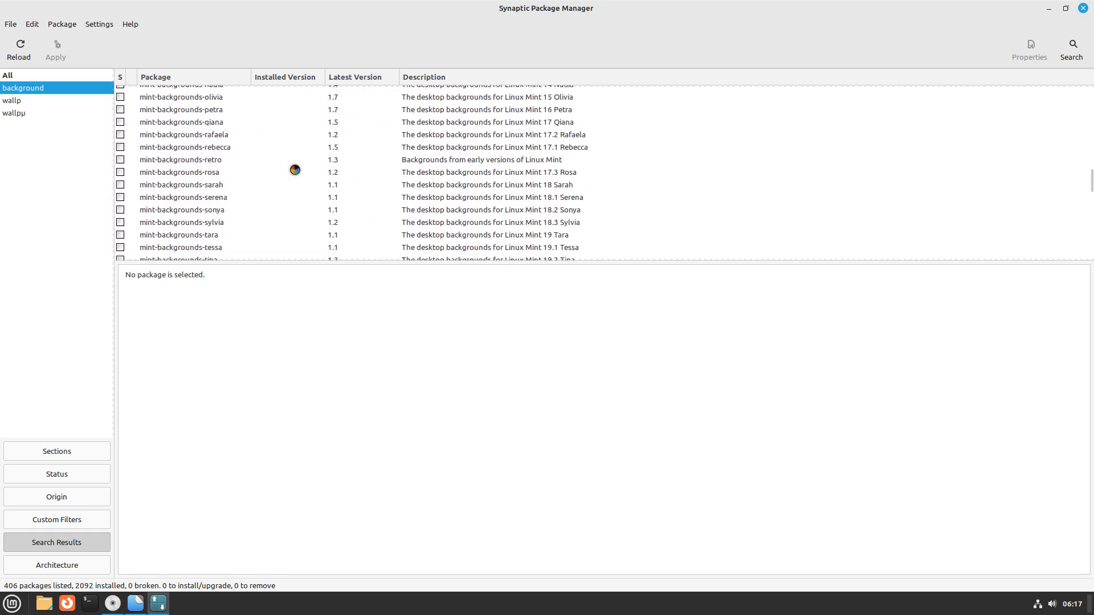
pyautogui.scroll(3, 294, 170)
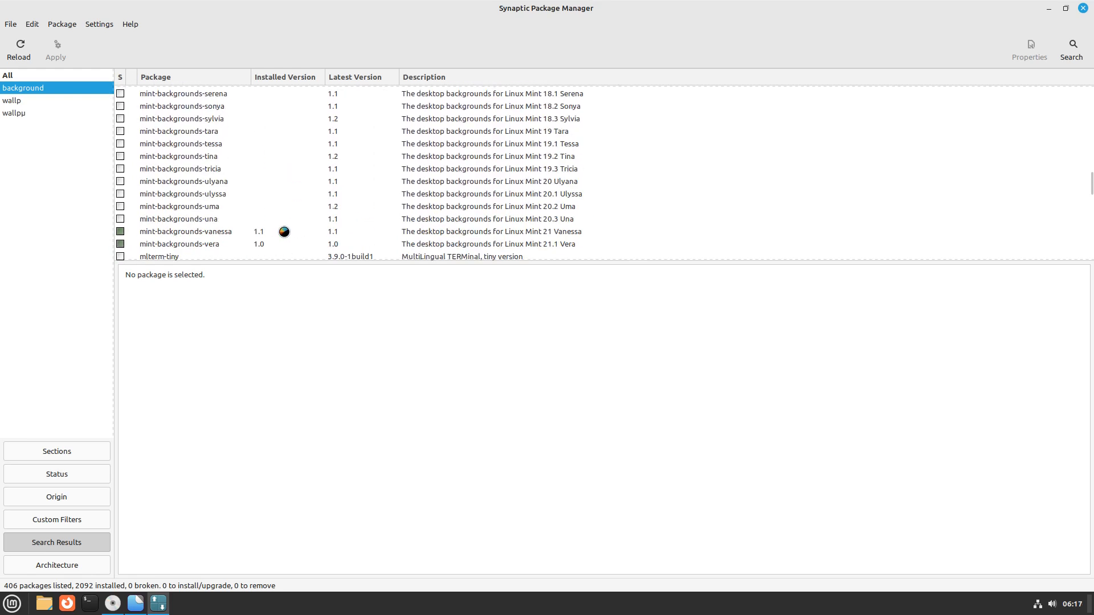
# Inspect mint-backgrounds-vera's dependencies, installed files, versions and description, then exit VM full screen
pyautogui.click(216, 244)
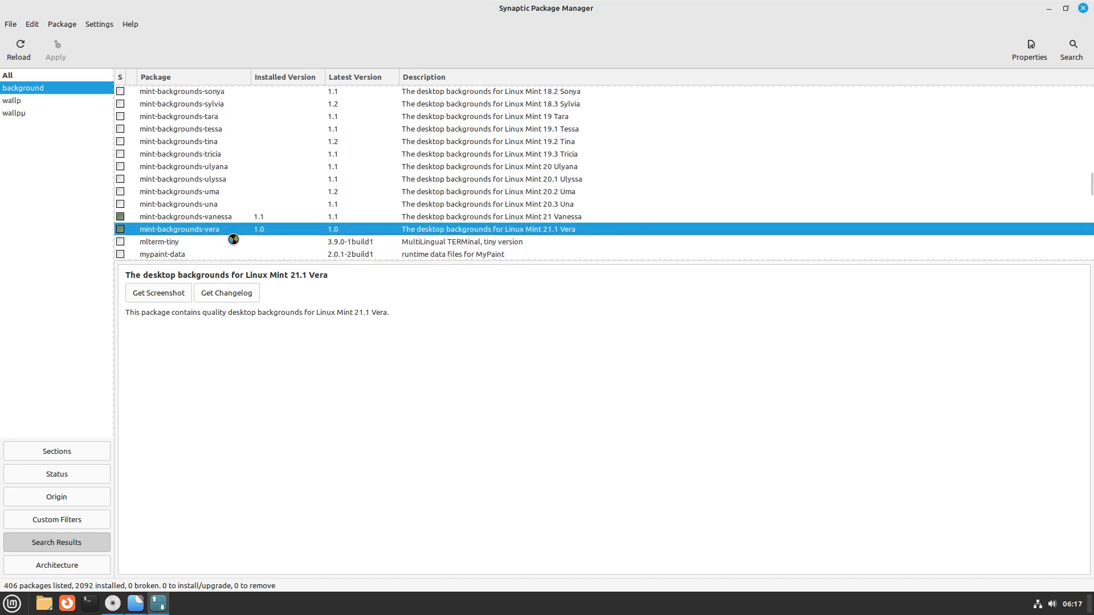
pyautogui.click(1029, 49)
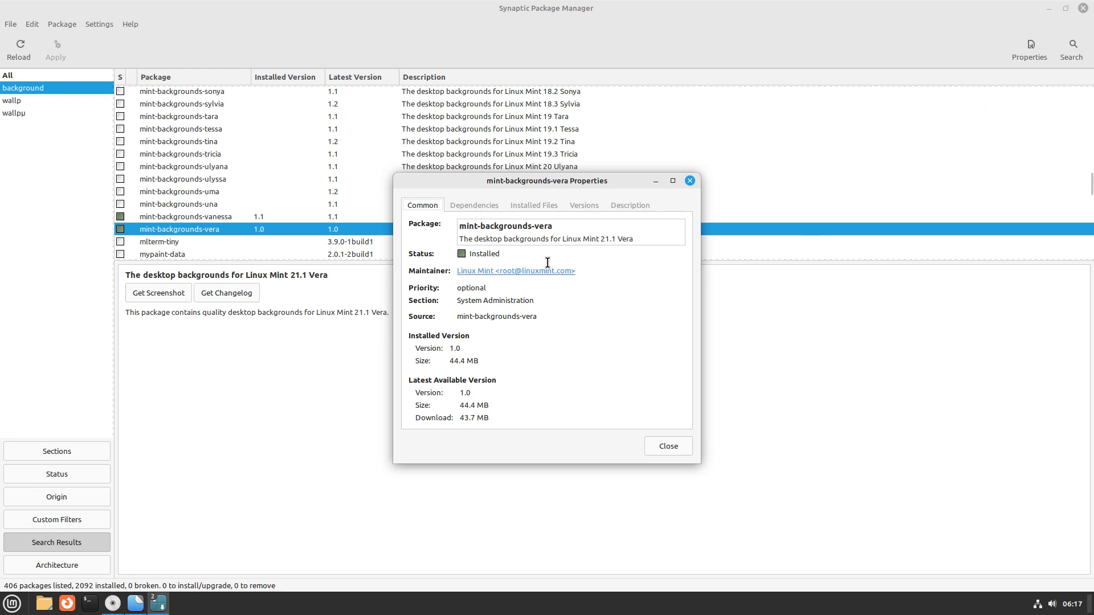
pyautogui.click(482, 207)
pyautogui.click(527, 205)
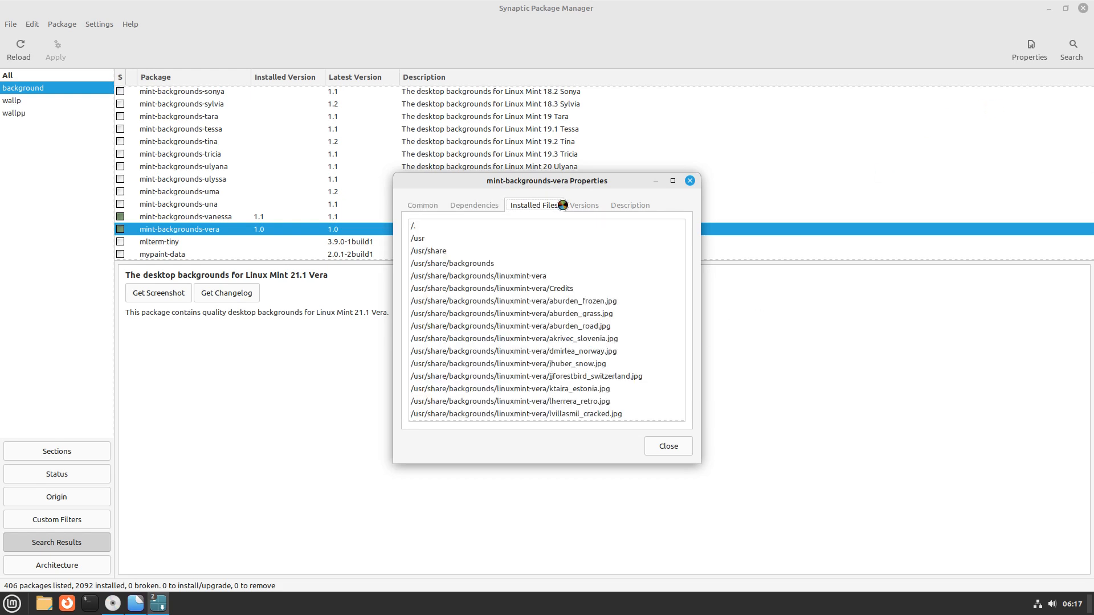
pyautogui.click(591, 204)
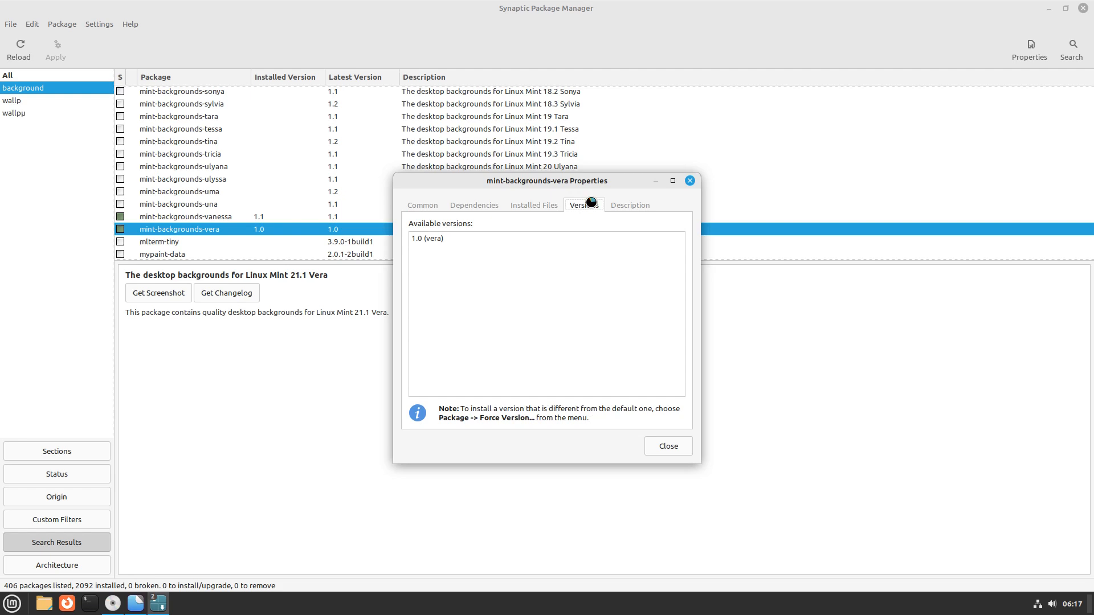
pyautogui.click(629, 204)
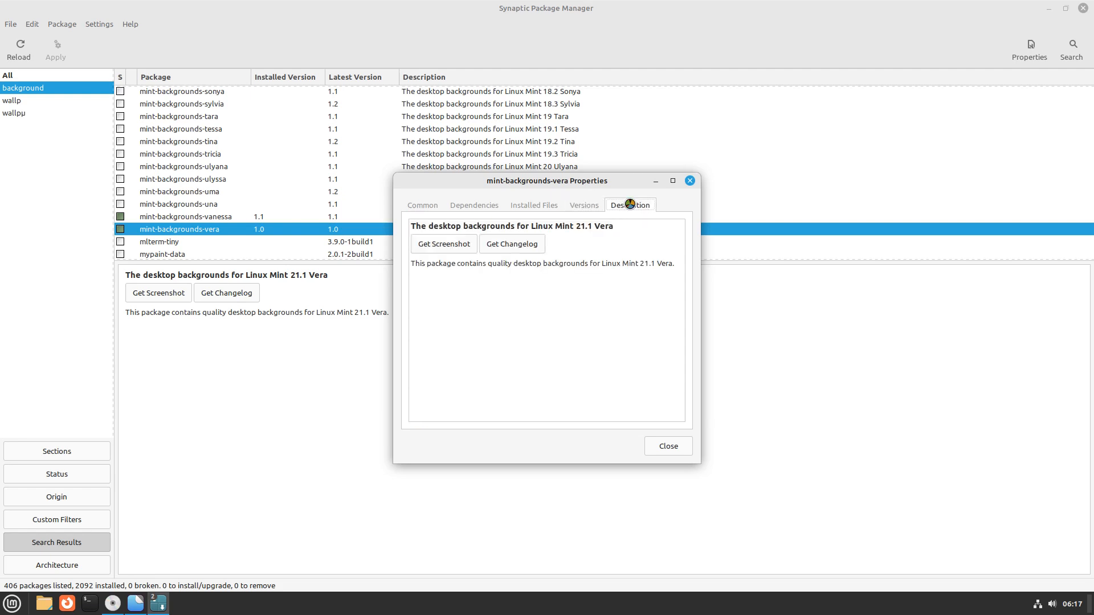
pyautogui.click(584, 205)
pyautogui.click(538, 205)
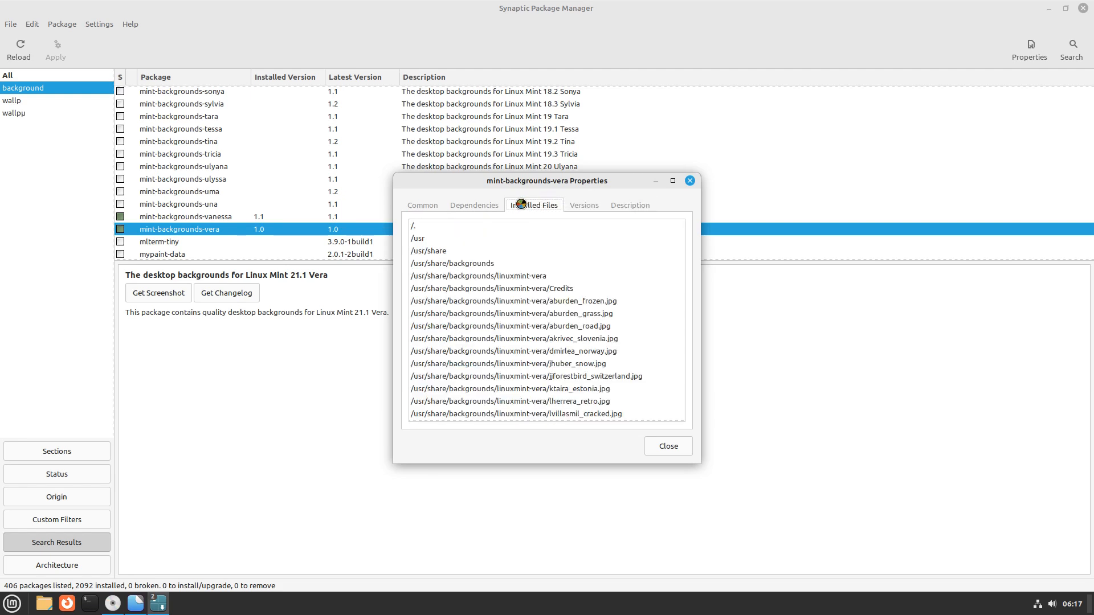
pyautogui.click(480, 205)
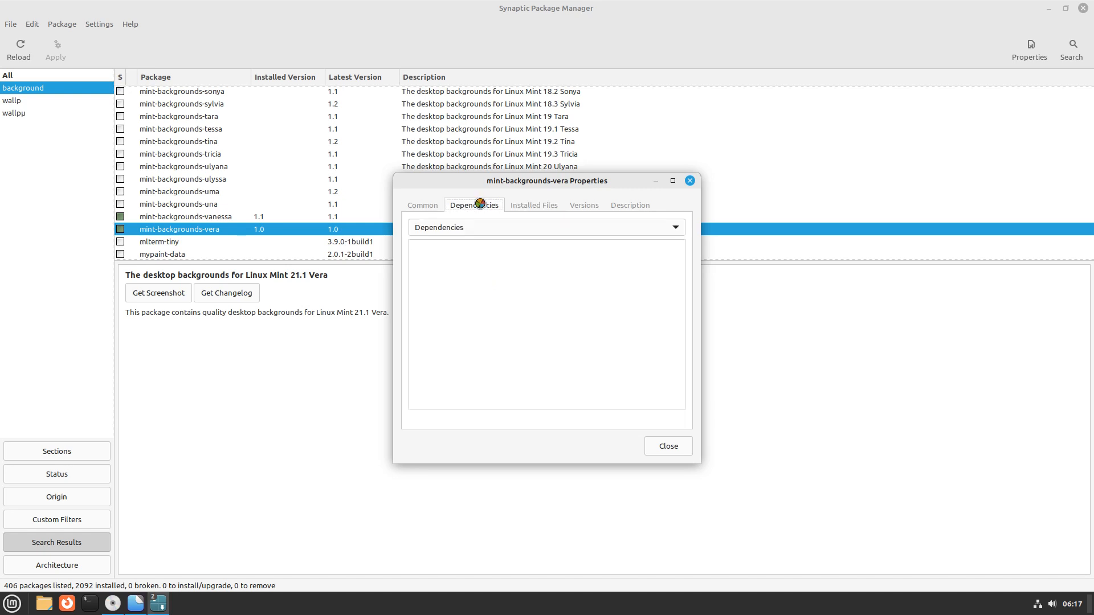
pyautogui.click(426, 203)
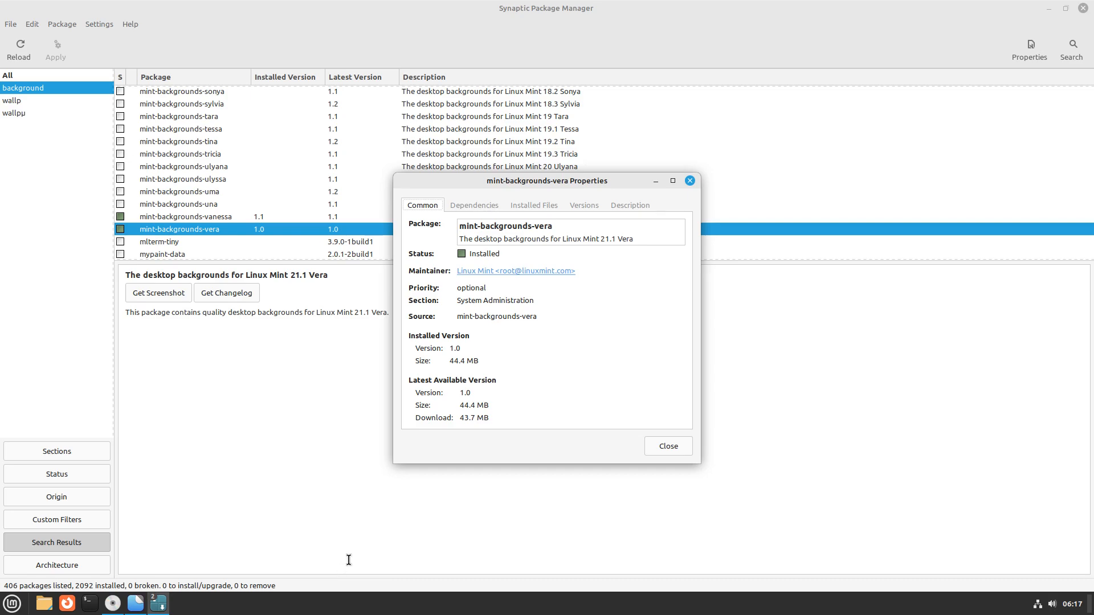
pyautogui.hotkey('ctrl', 'f')
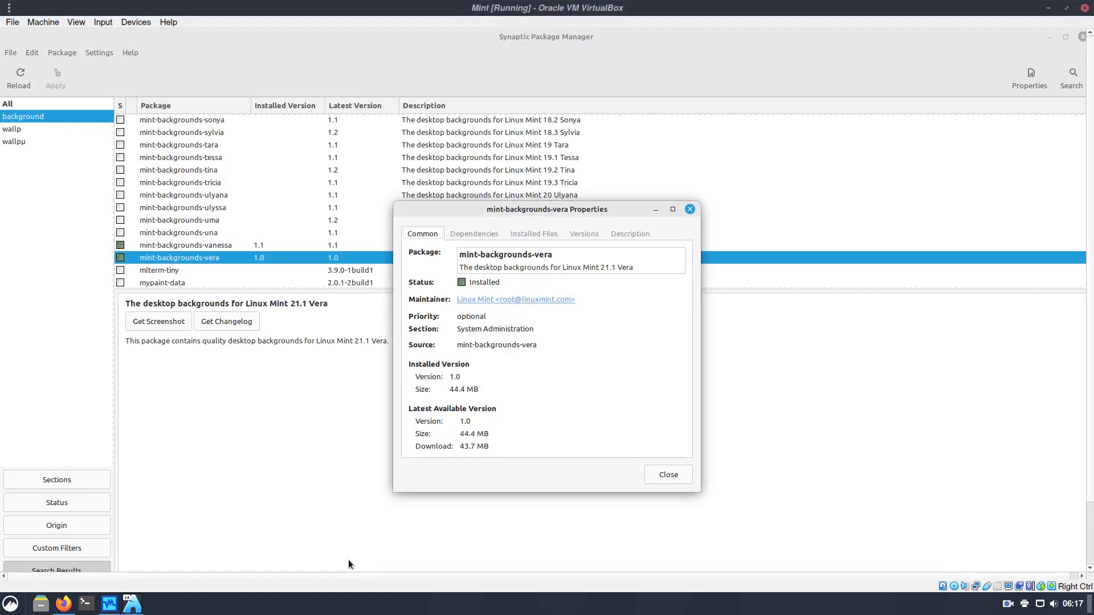
# Minimize VirtualBox and filter Linux Mint's GitHub repositories for 'ver'
pyautogui.click(1048, 8)
pyautogui.scroll(10, 279, 255)
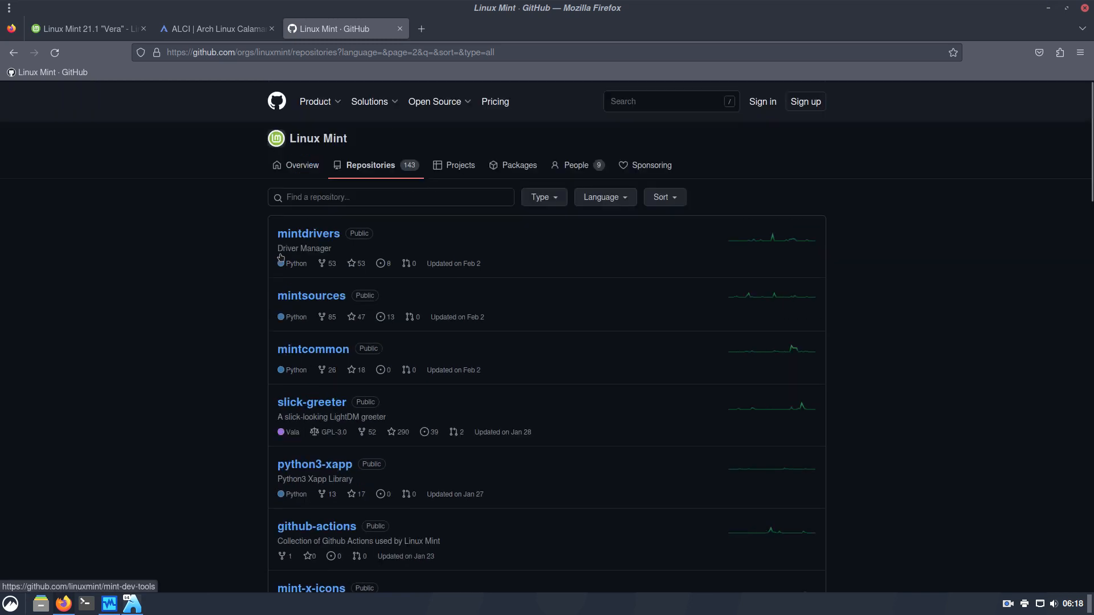
pyautogui.click(319, 200)
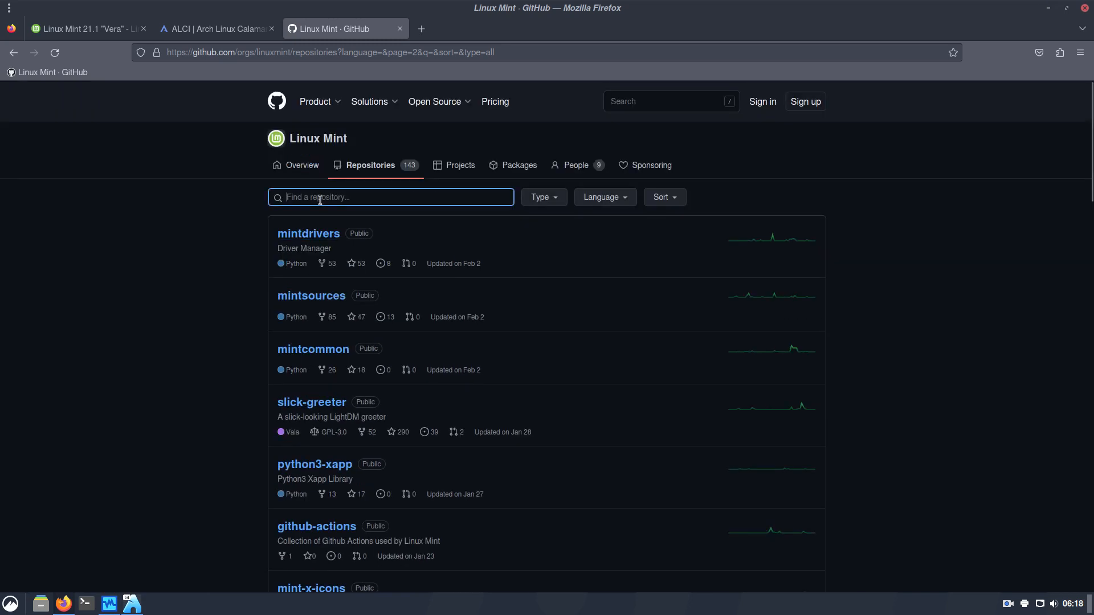
pyautogui.write('back')
pyautogui.press('BackSpace')
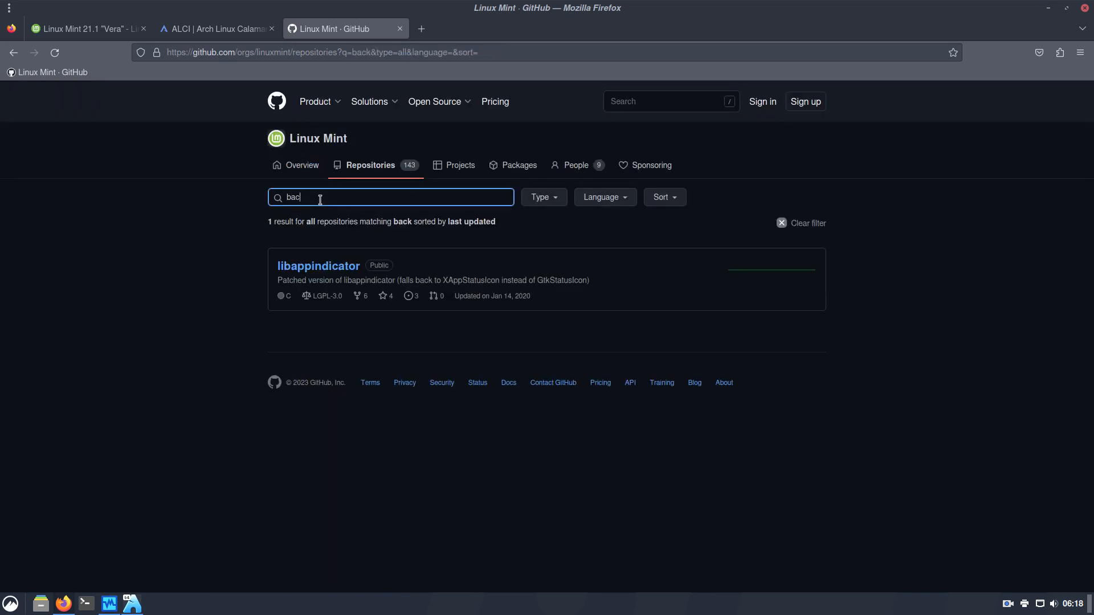
pyautogui.press('BackSpace')
pyautogui.press('BackSpace')
pyautogui.write('vera')
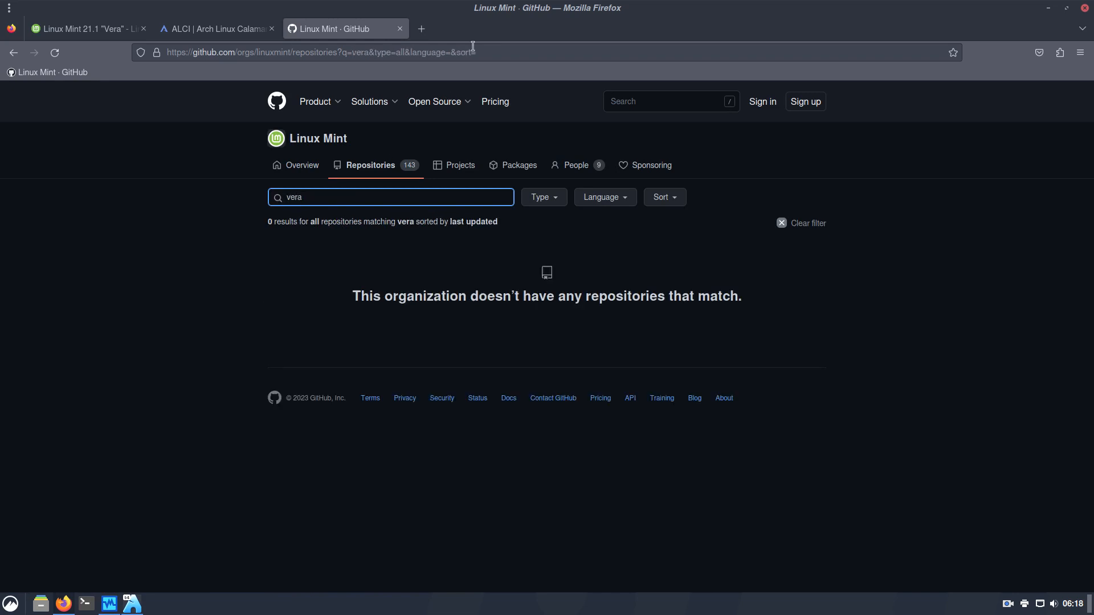
# Search Google for 'linux mint backgrounds vera' in a new tab
pyautogui.click(422, 30)
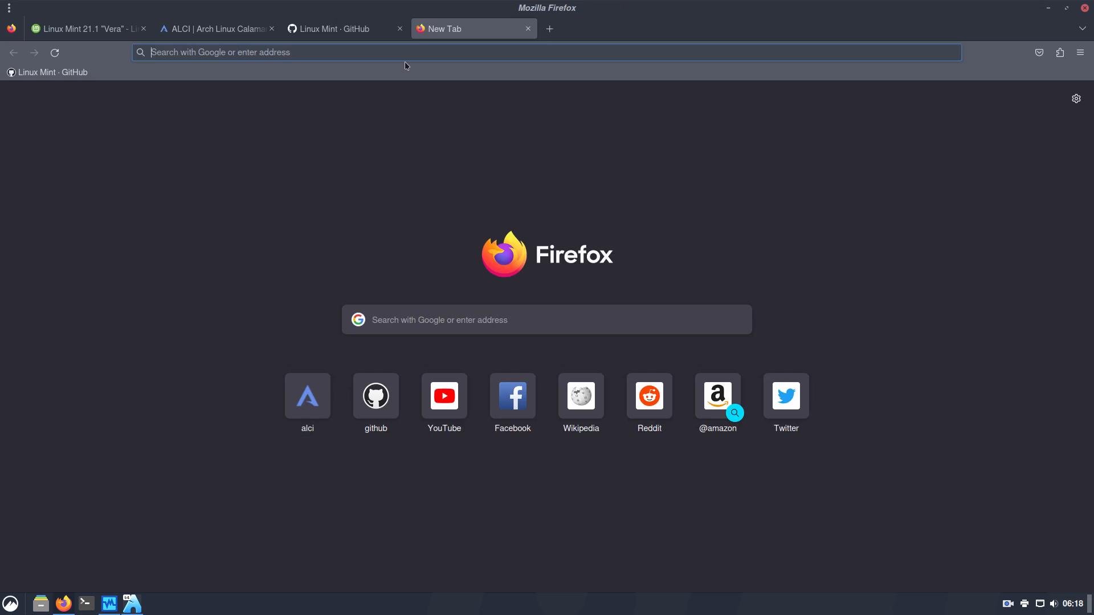
pyautogui.write('linux mint background')
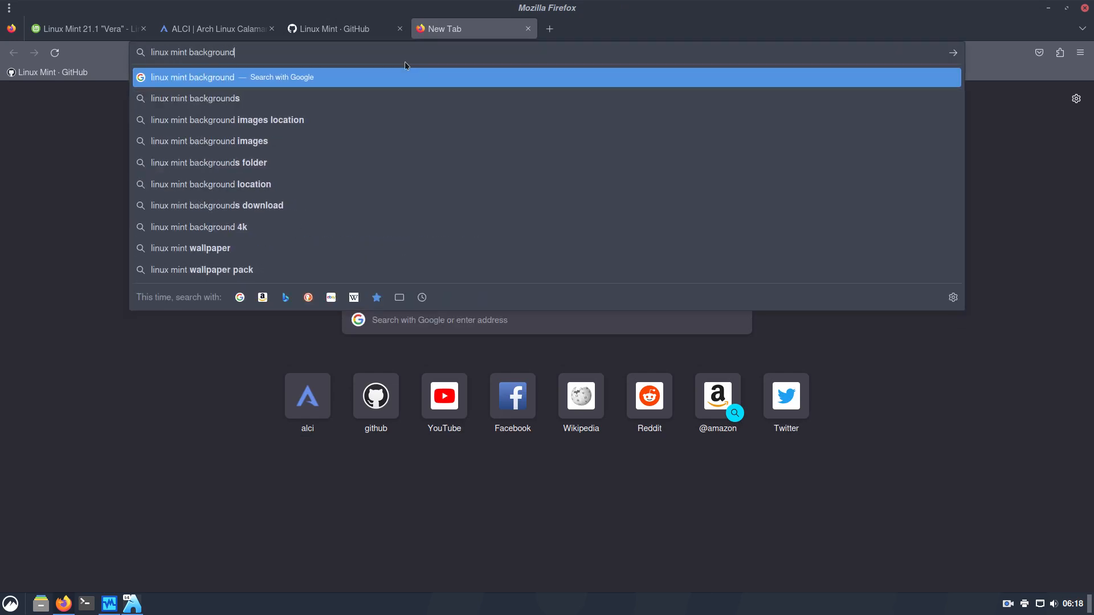
pyautogui.press('BackSpace')
pyautogui.write('s vera')
pyautogui.press('Return')
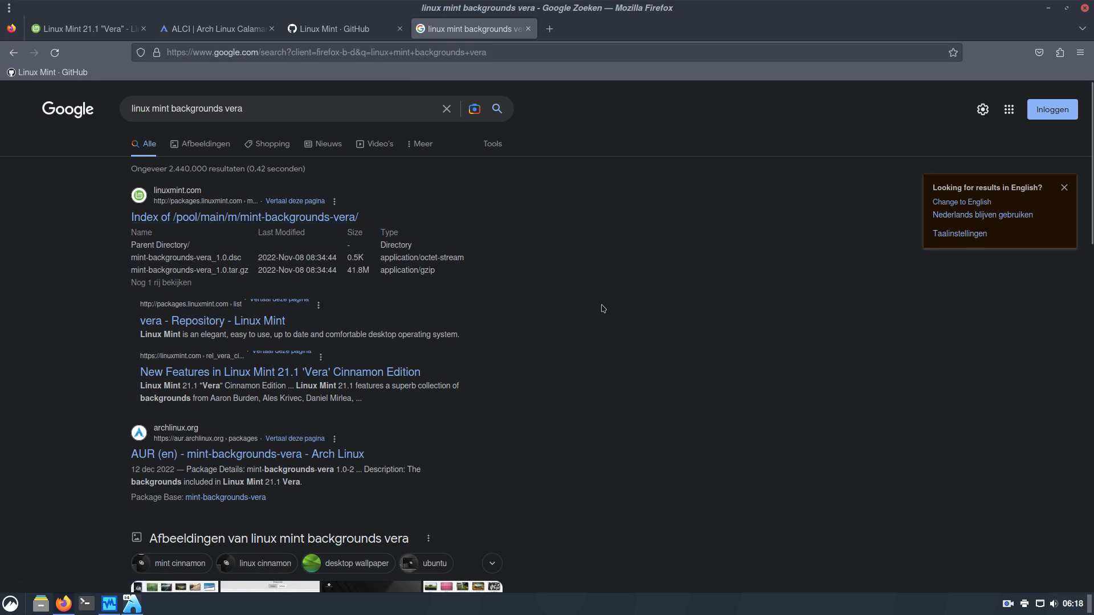
# Open a terminal and run yay to update the host system
pyautogui.hotkey('ctrl', 'alt', 't')
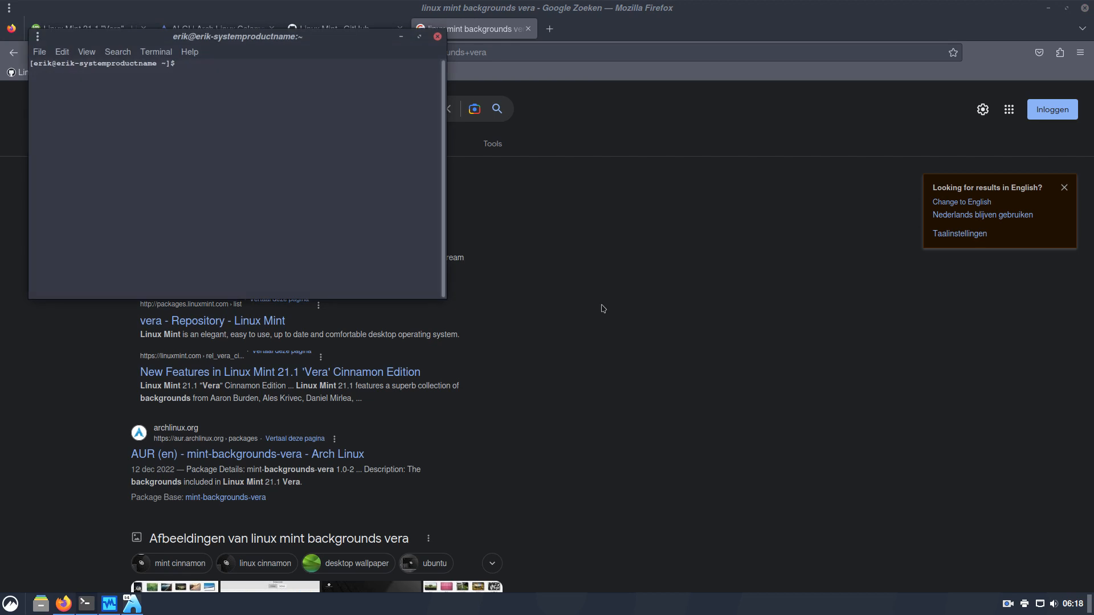
pyautogui.write('yay')
pyautogui.press('Return')
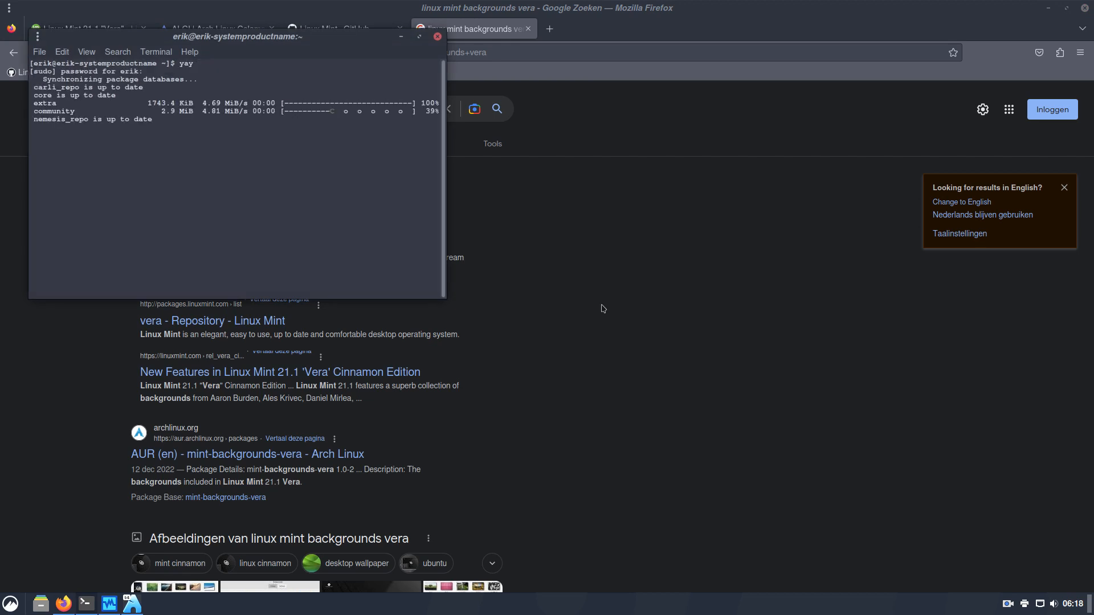
# Install mint-backgrounds-vera from the AUR with yay, skipping the build diffs
pyautogui.write('y')
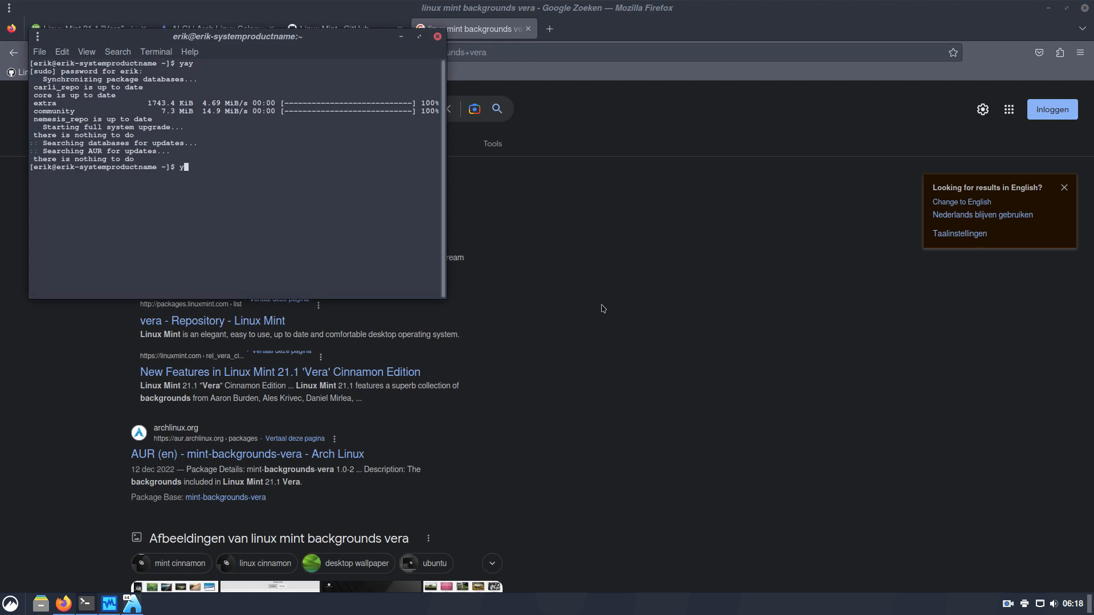
pyautogui.write('ay mint')
pyautogui.write(' vera')
pyautogui.write(' backj')
pyautogui.write('roi')
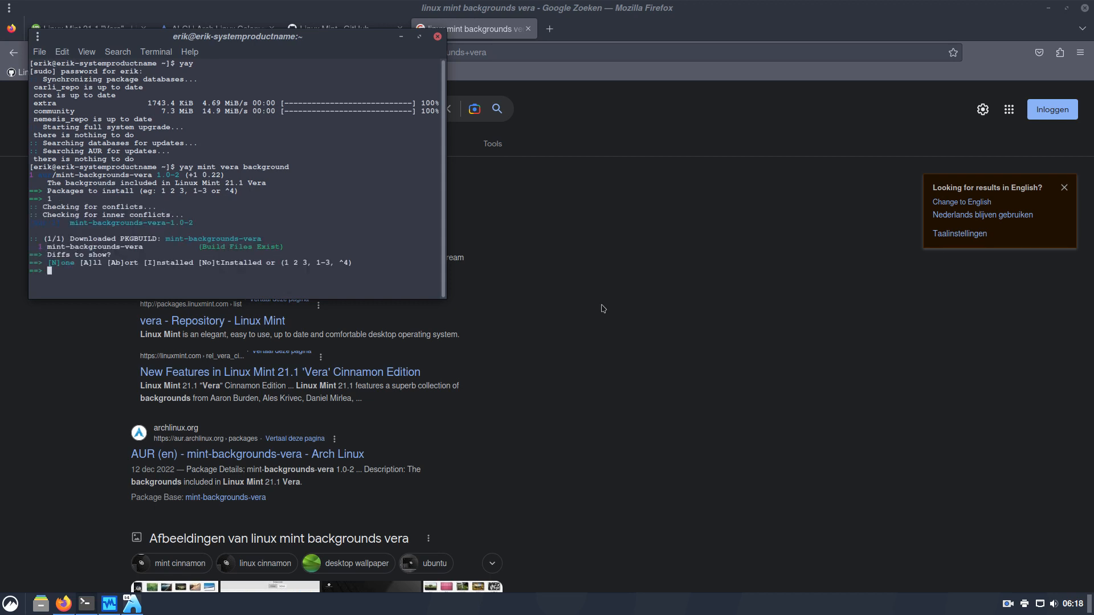
pyautogui.press('Return')
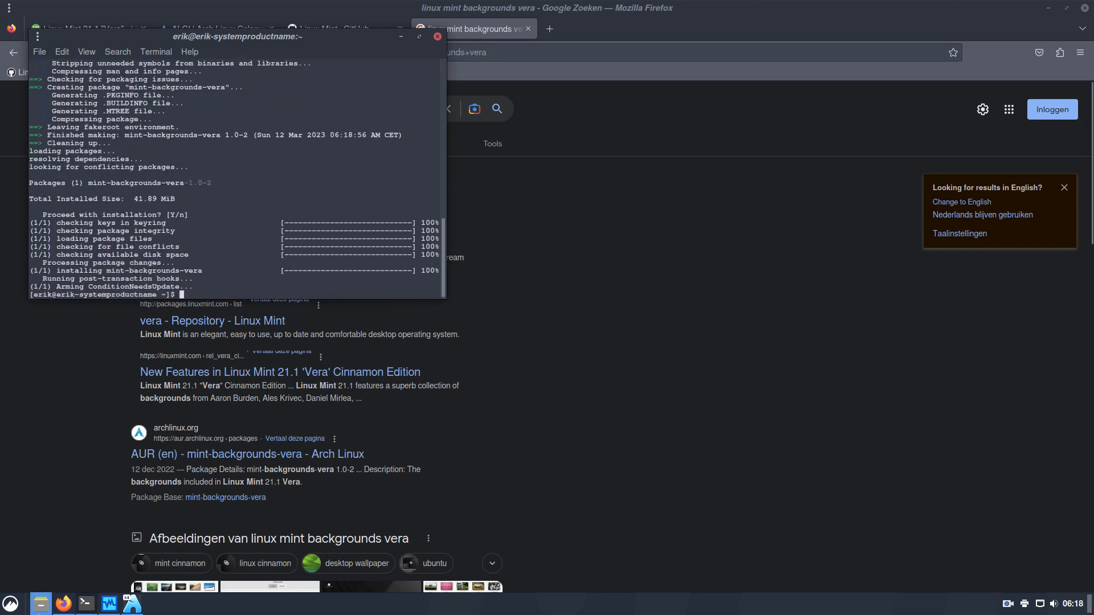
pyautogui.click(1048, 8)
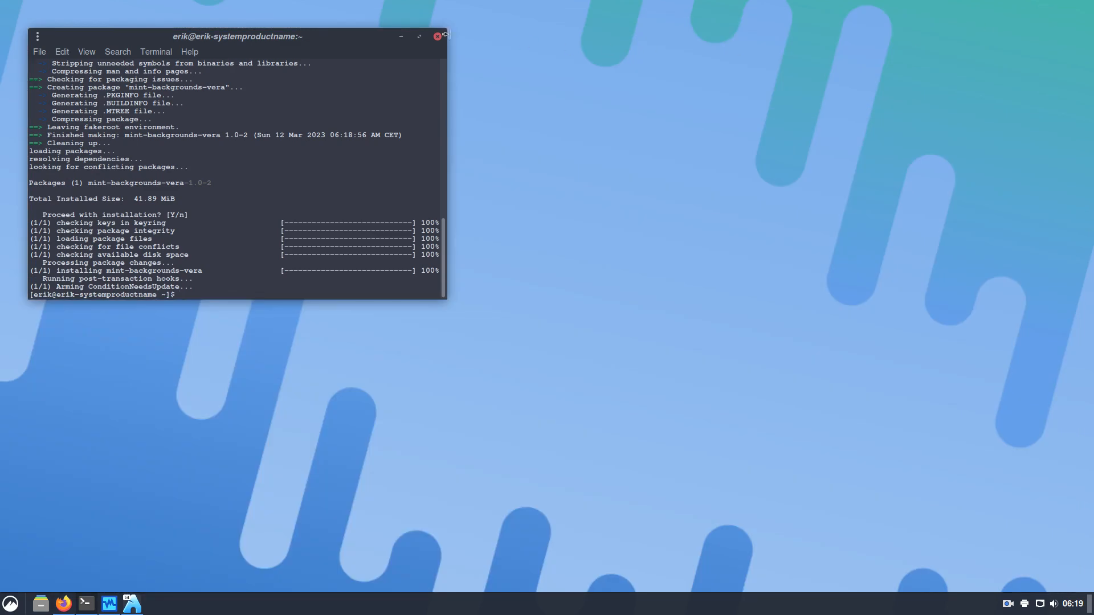
# Open the desktop Backgrounds settings to view the new Vera wallpaper collection
pyautogui.click(401, 36)
pyautogui.rightClick(472, 188)
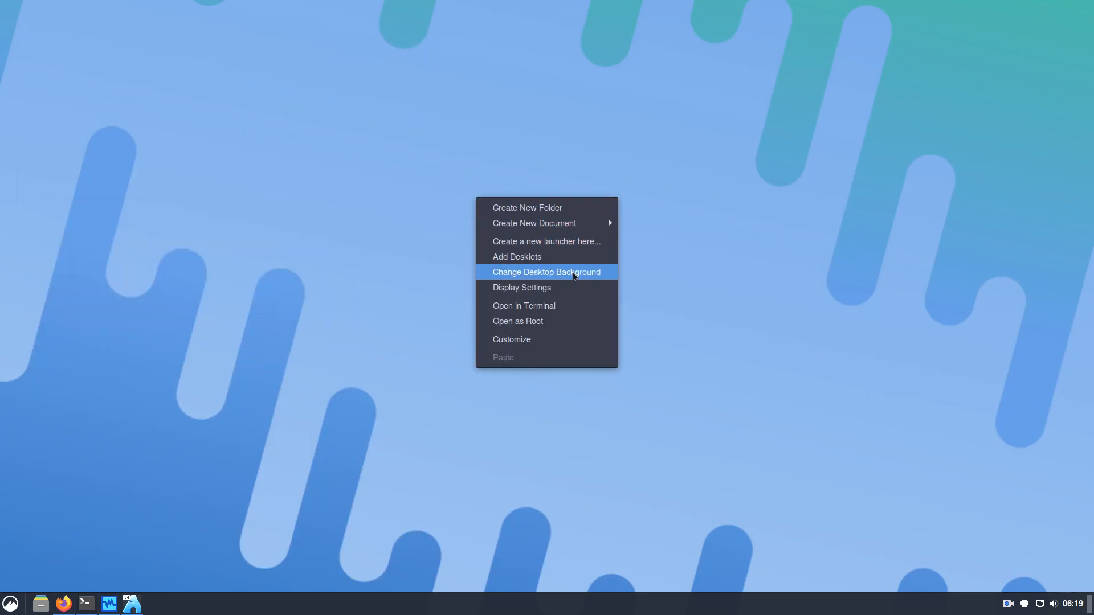
pyautogui.click(571, 272)
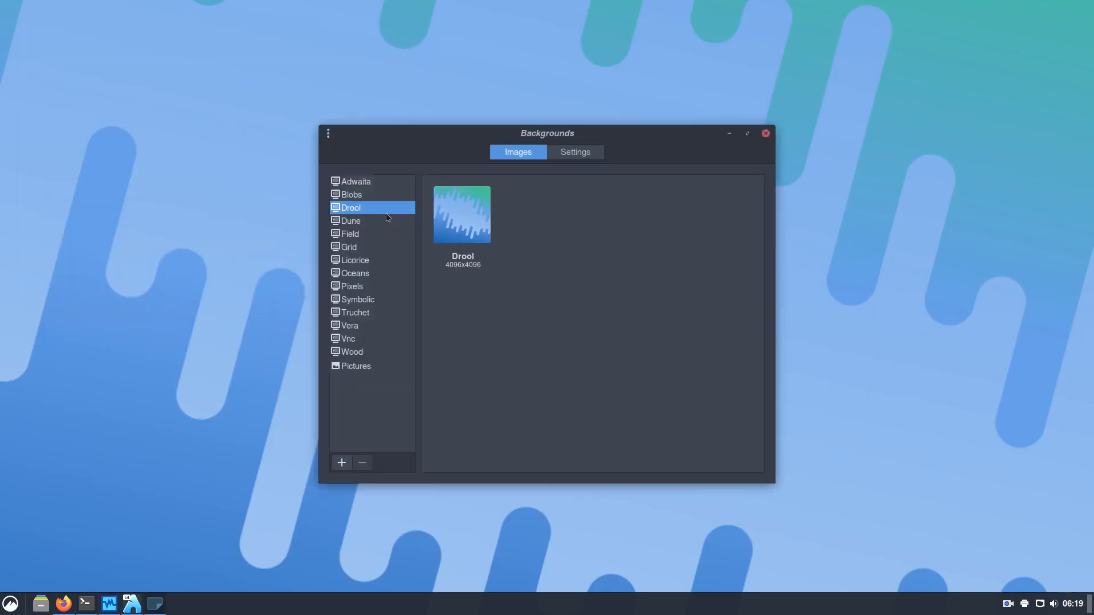
pyautogui.click(381, 328)
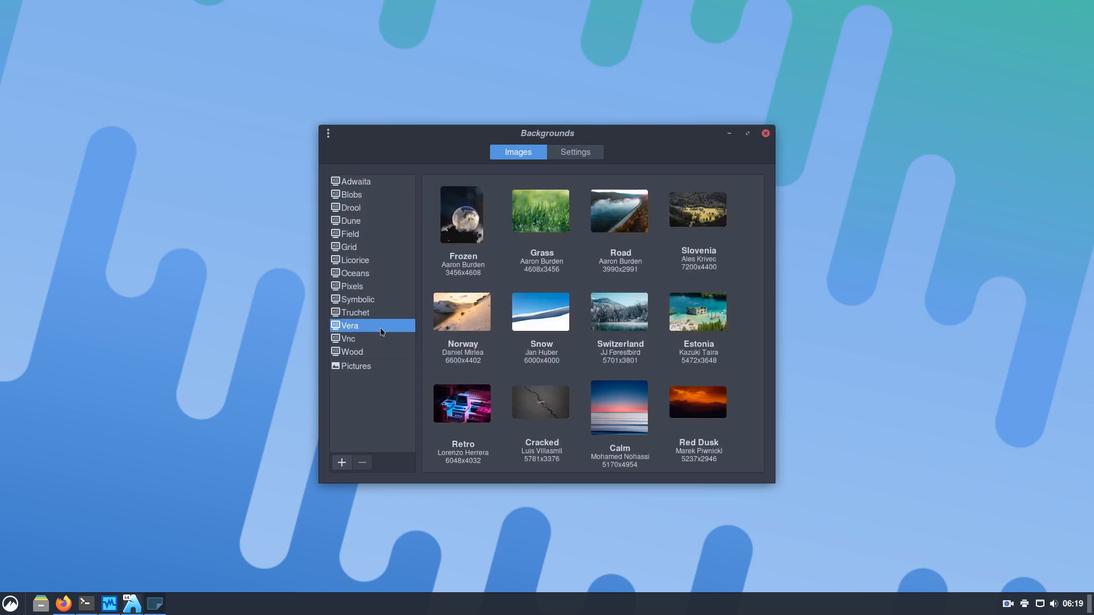
pyautogui.scroll(-5, 548, 340)
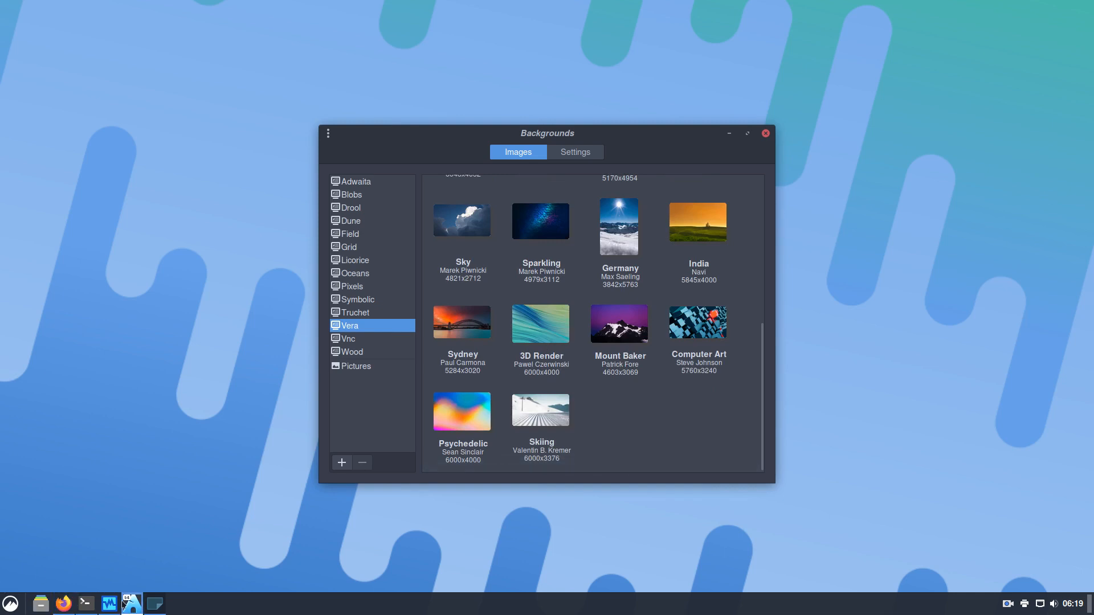
pyautogui.moveTo(161, 612)
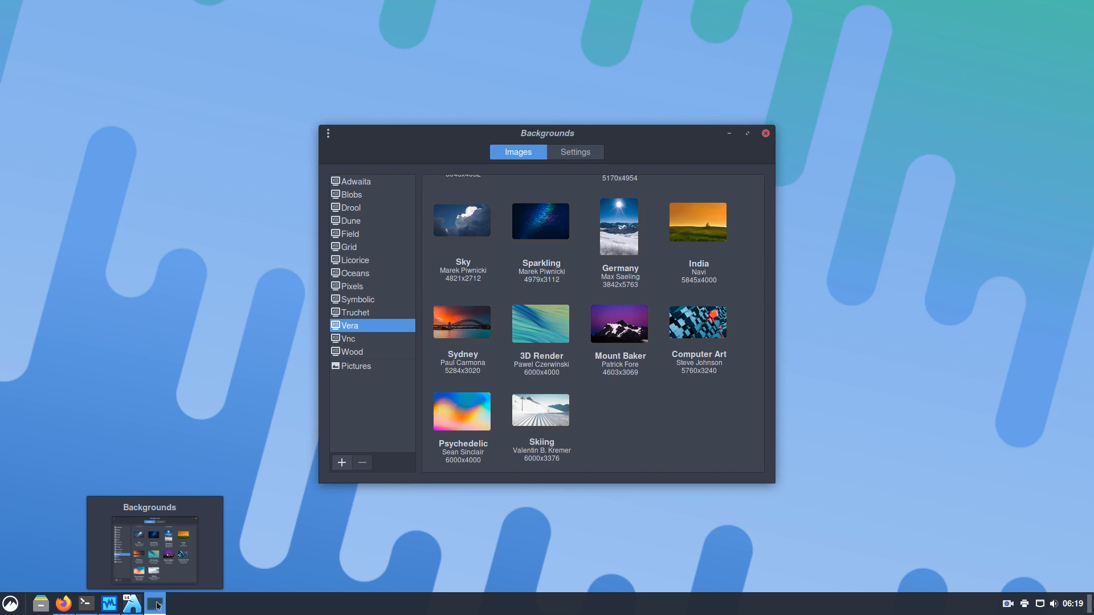
pyautogui.click(86, 604)
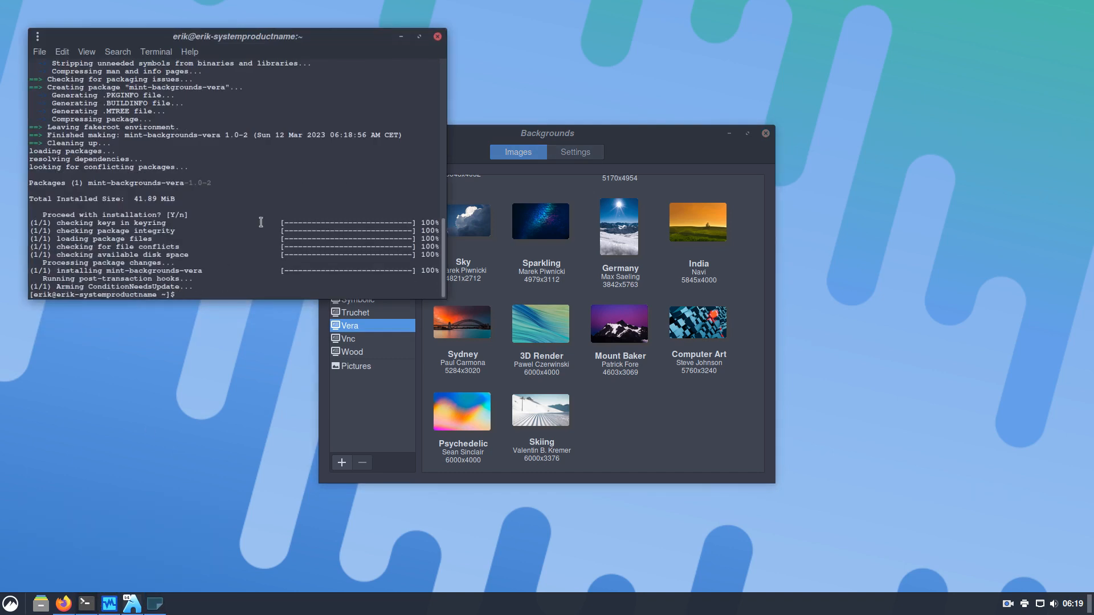
# Run 'yay mint' to list available mint packages in a maximized terminal
pyautogui.write('yay mint')
pyautogui.press('Return')
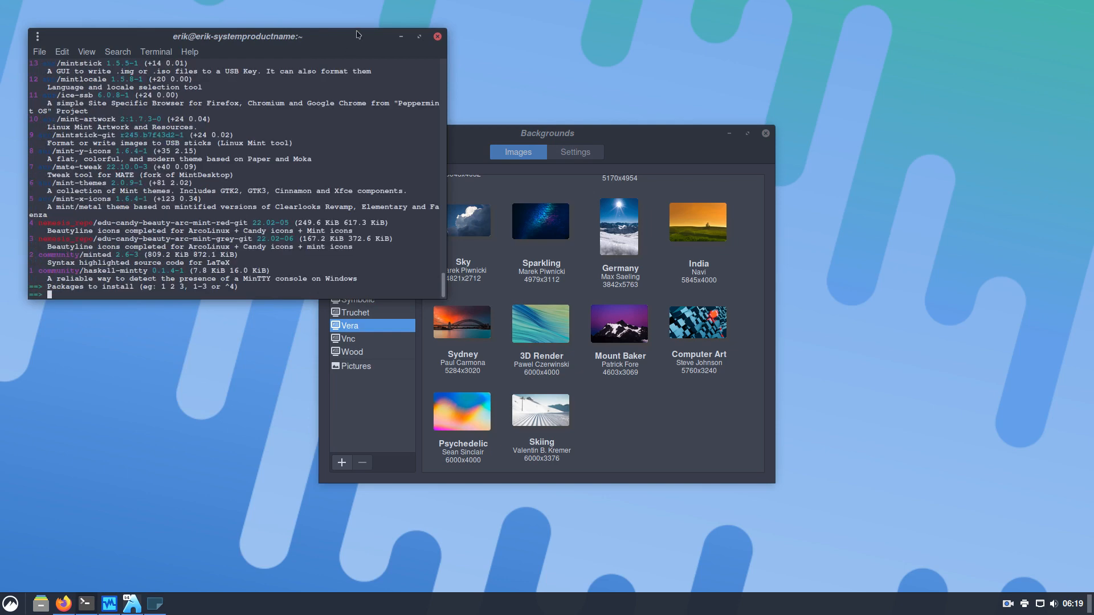
pyautogui.doubleClick(321, 36)
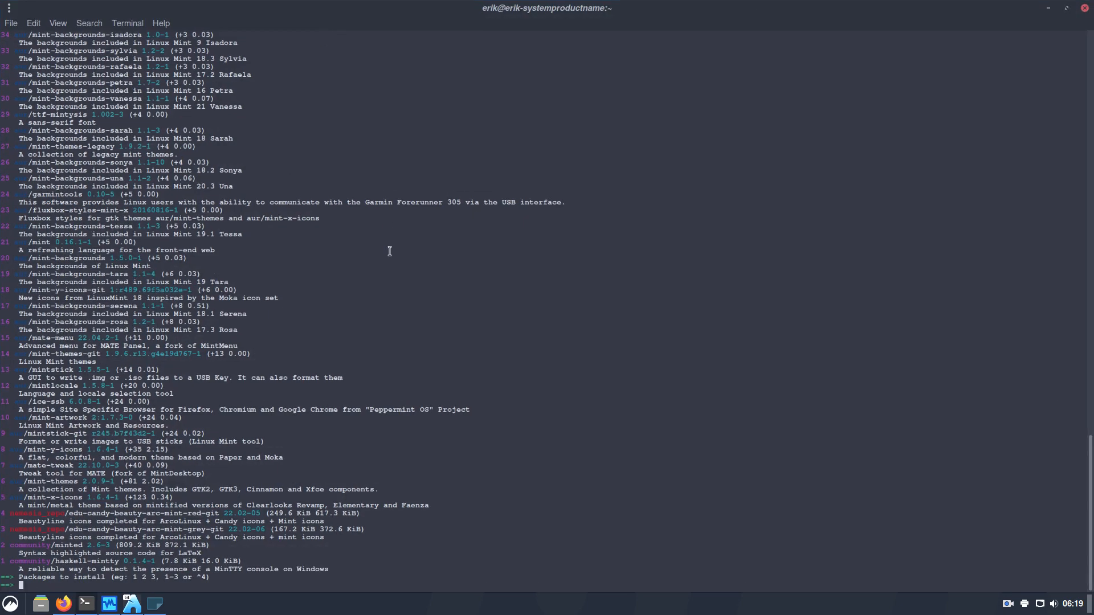
# Enlarge the terminal font by two zoom steps
pyautogui.write('^_^_')
pyautogui.hotkey('ctrl', '+')
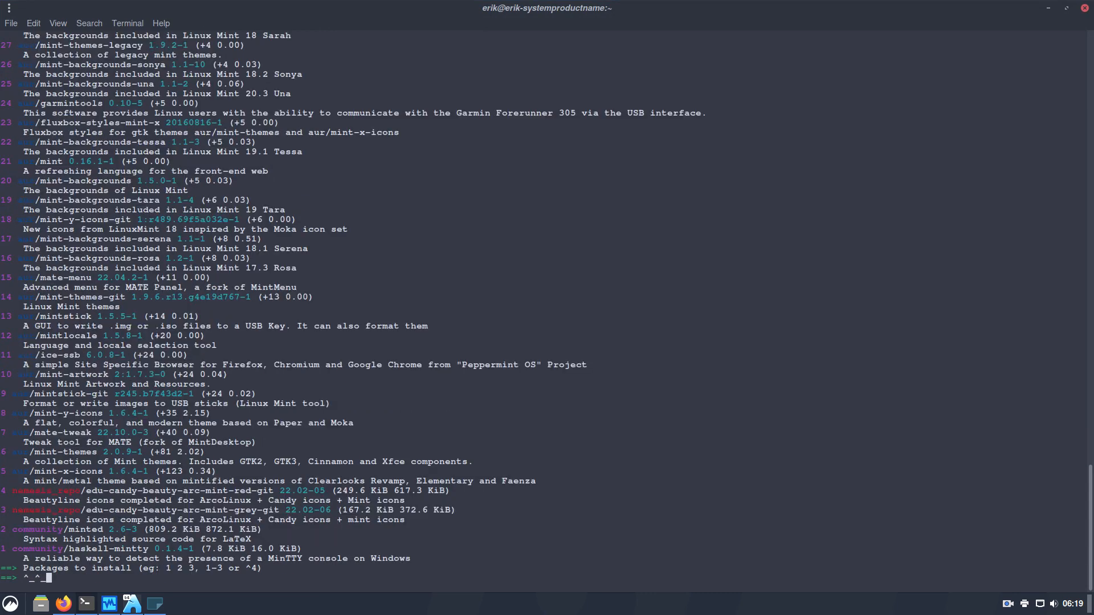
pyautogui.hotkey('ctrl', '+')
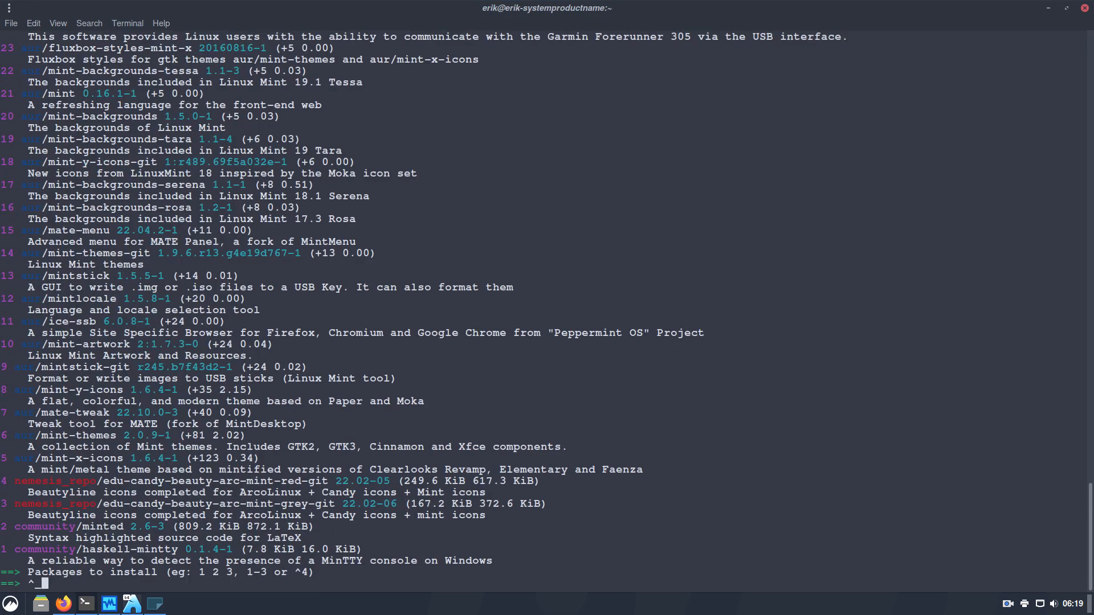
# Enter package numbers 8 6 9 10 20 and accept the make-dependencies default
pyautogui.press('BackSpace')
pyautogui.press('BackSpace')
pyautogui.press('BackSpace')
pyautogui.press('BackSpace')
pyautogui.write('8 6 910')
pyautogui.press('Left')
pyautogui.press('Left')
pyautogui.press('Right')
pyautogui.press('Right')
pyautogui.write('20')
pyautogui.press('Left')
pyautogui.press('Left')
pyautogui.press('Return')
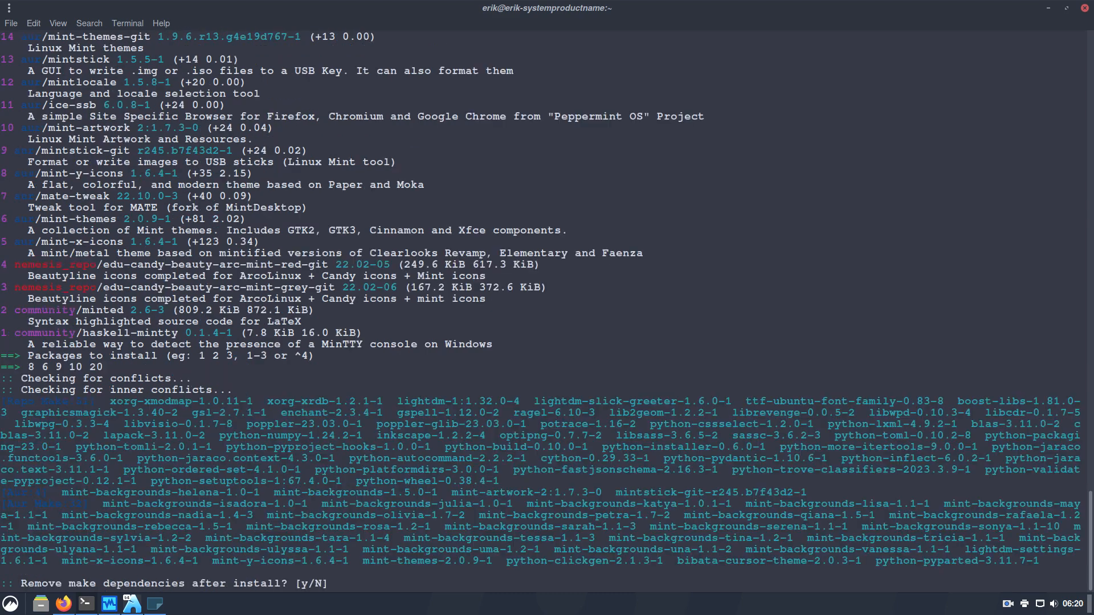
pyautogui.press('Return')
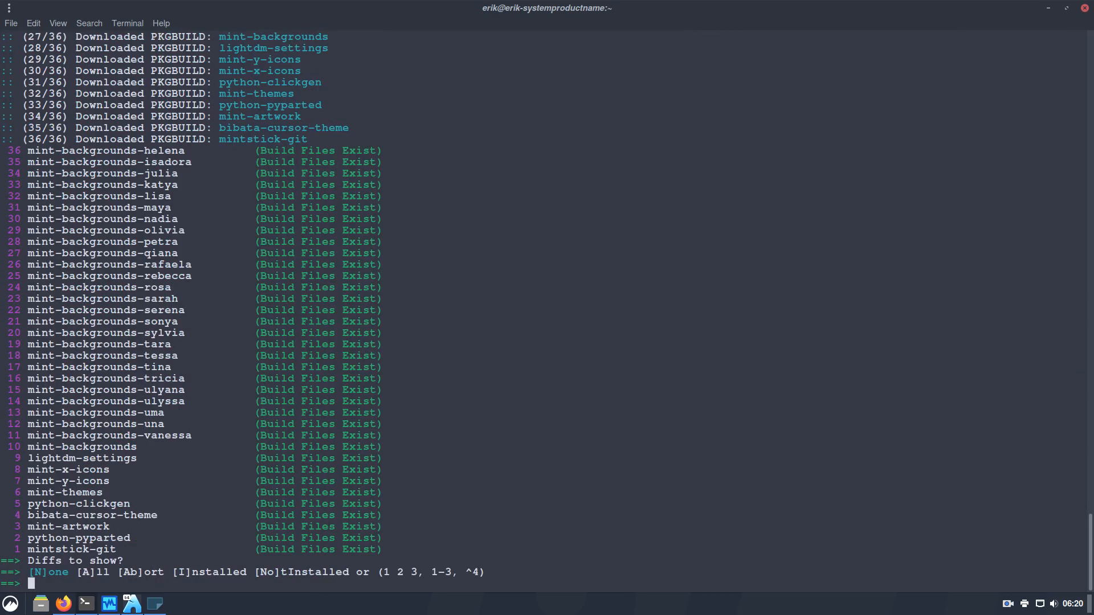
# Skip the diffs and confirm yay's installation so the Mint packages start building
pyautogui.press('Return')
pyautogui.press('Return')
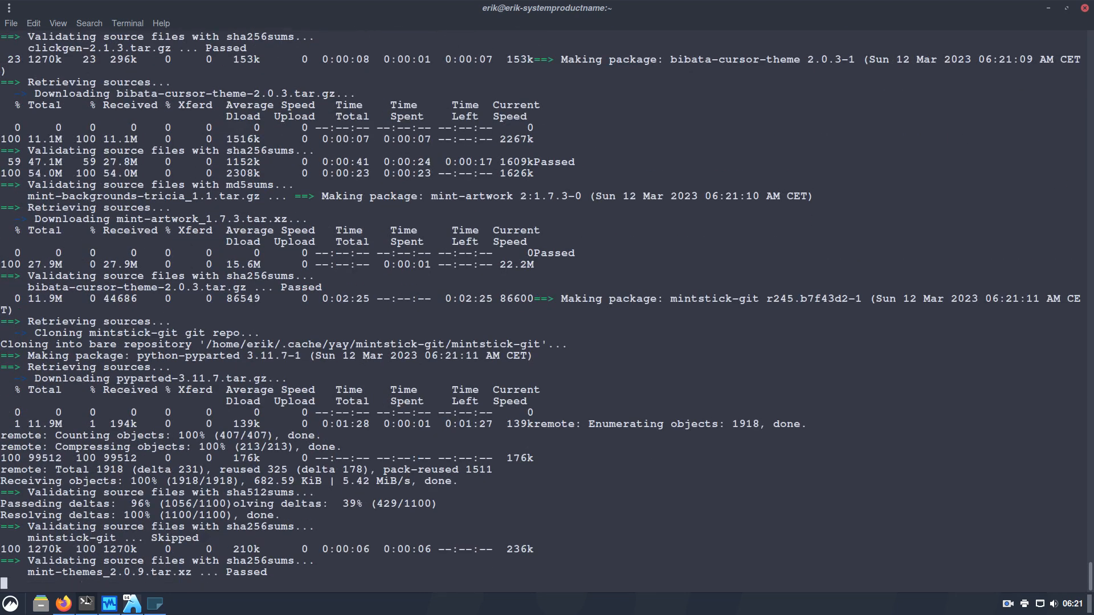
# Switch to Firefox and open the Linux Mint vera repository package list
pyautogui.moveTo(108, 604)
pyautogui.click(63, 604)
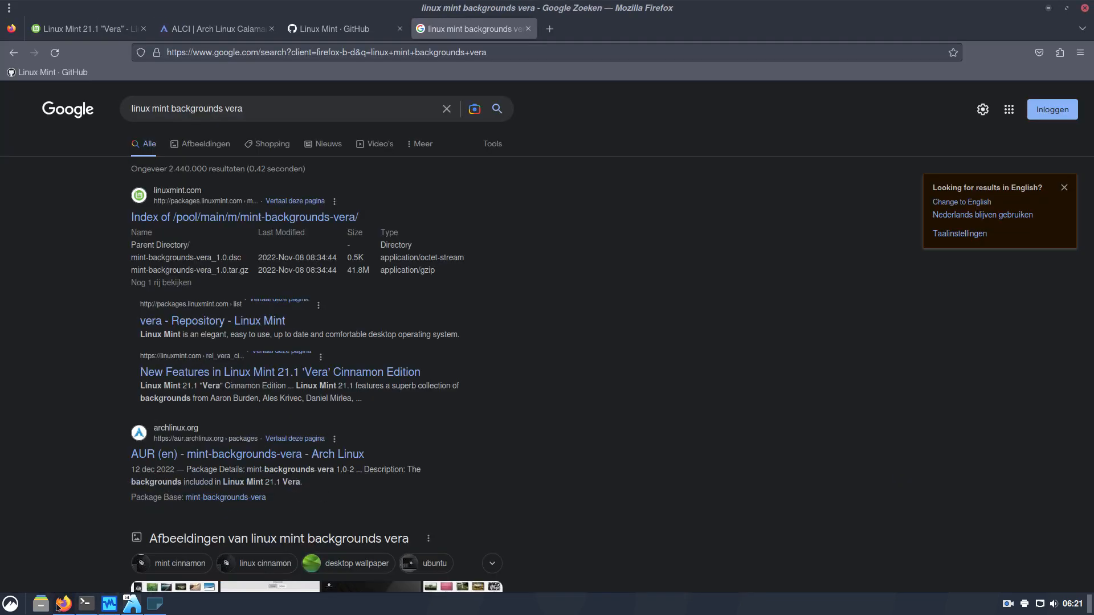
pyautogui.click(276, 322)
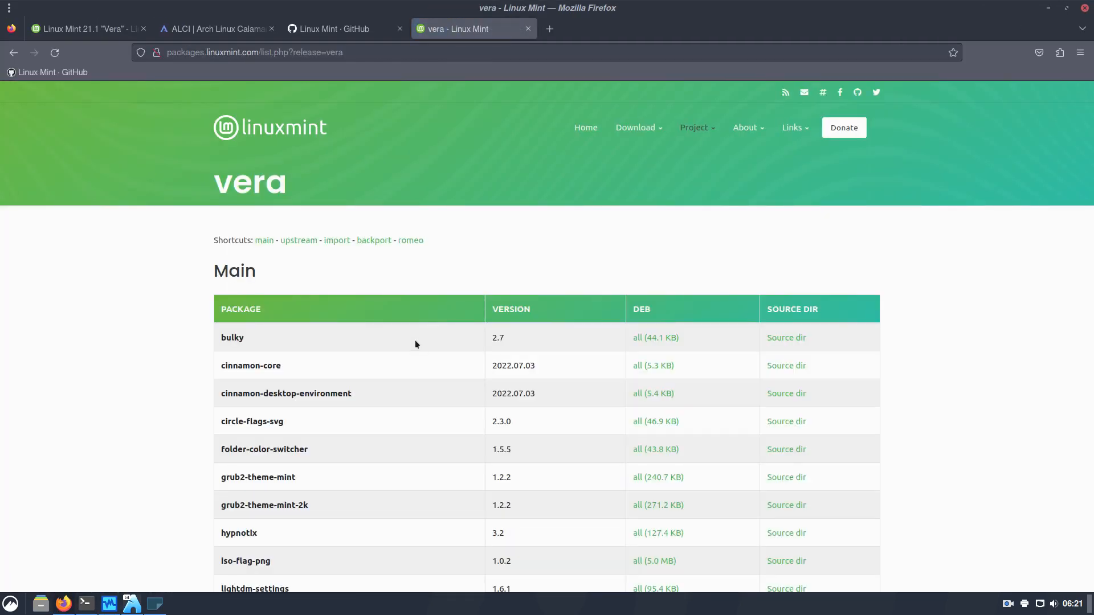
# Return to the search results, scroll through them, and minimize Firefox
pyautogui.click(13, 53)
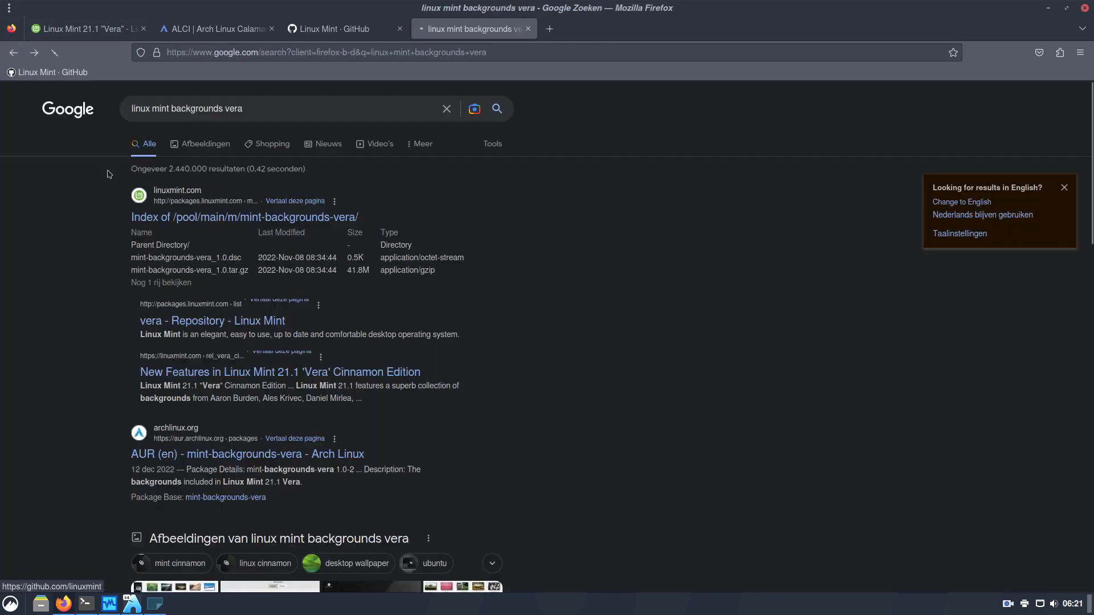
pyautogui.scroll(-2, 139, 231)
pyautogui.scroll(-1, 138, 231)
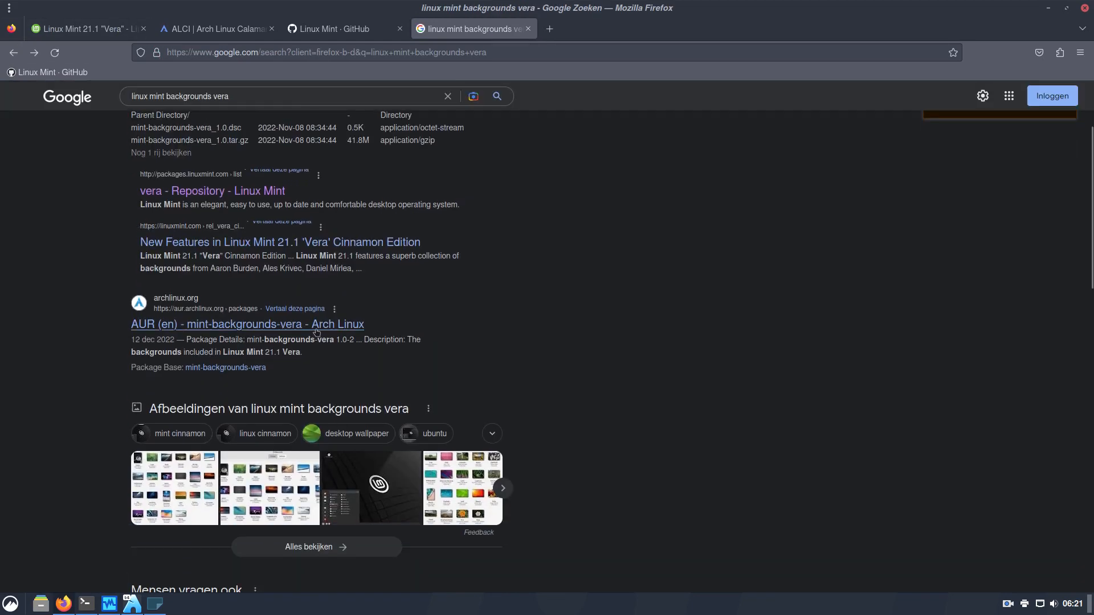
pyautogui.scroll(-3, 317, 331)
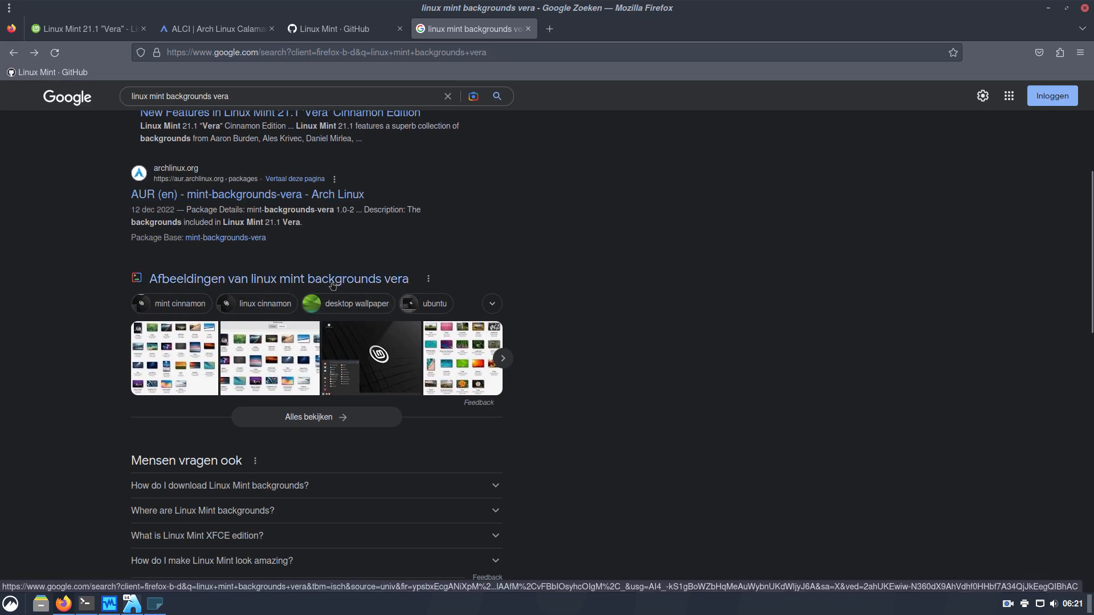
pyautogui.scroll(-9, 334, 285)
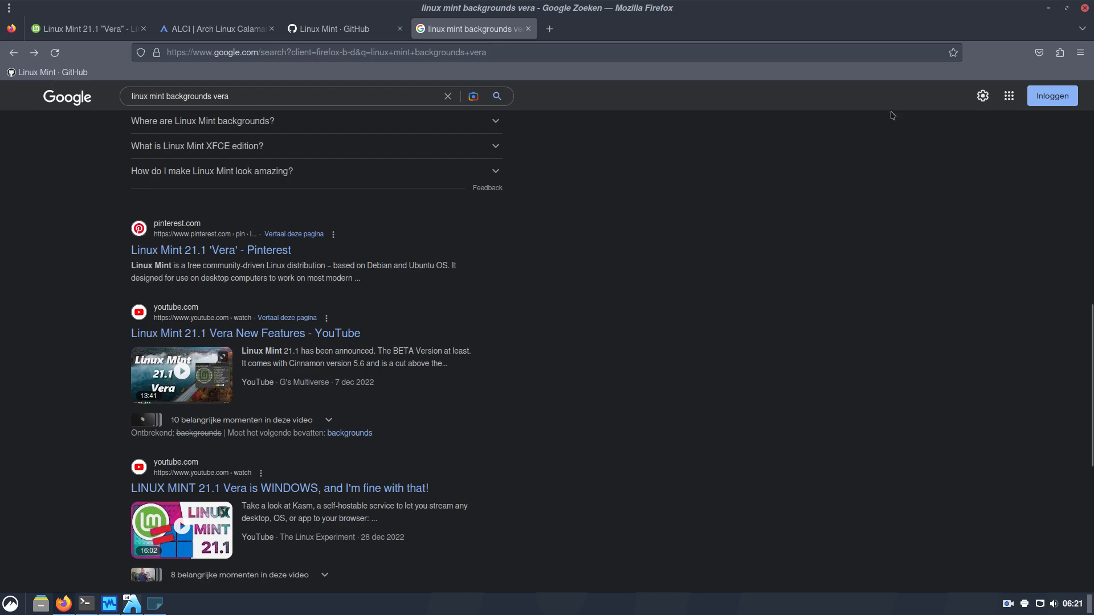
pyautogui.click(1052, 10)
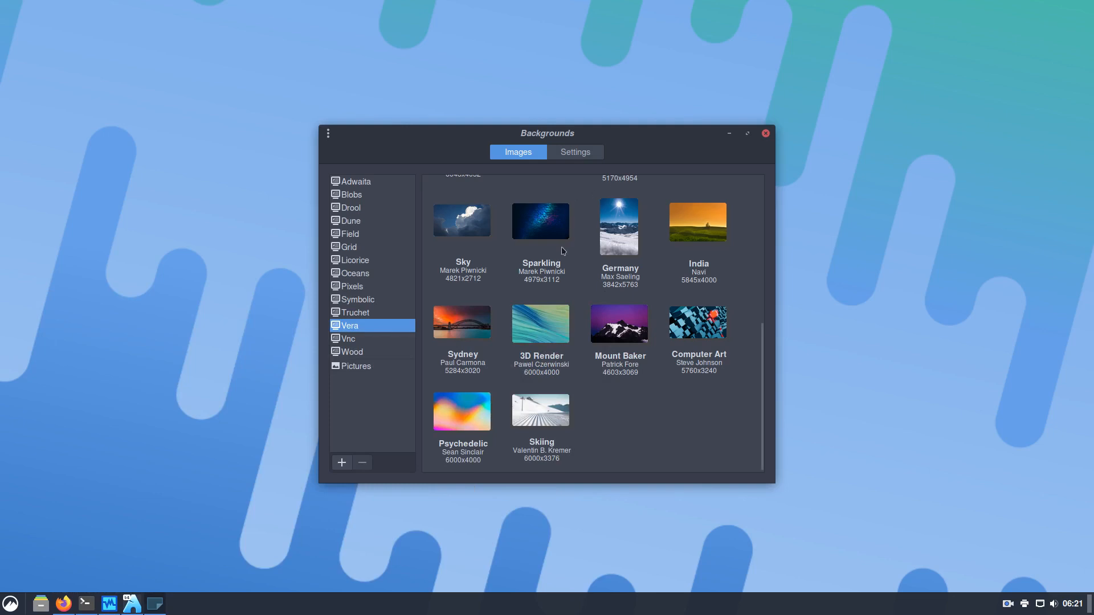
# Close Backgrounds, launch System Settings, and reopen Change Desktop Background from the desktop
pyautogui.click(765, 134)
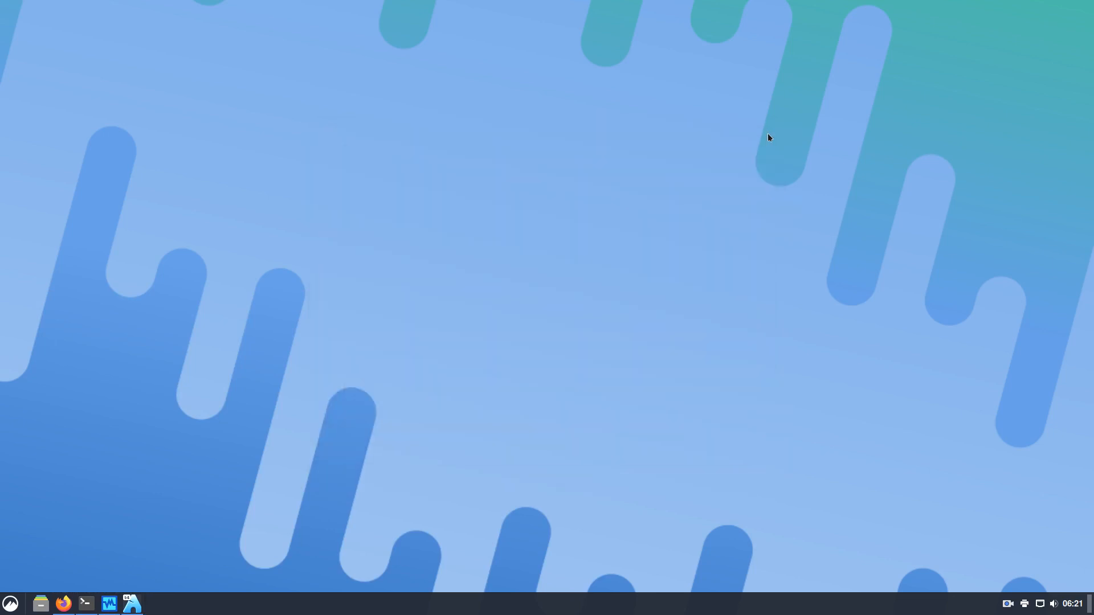
pyautogui.click(11, 603)
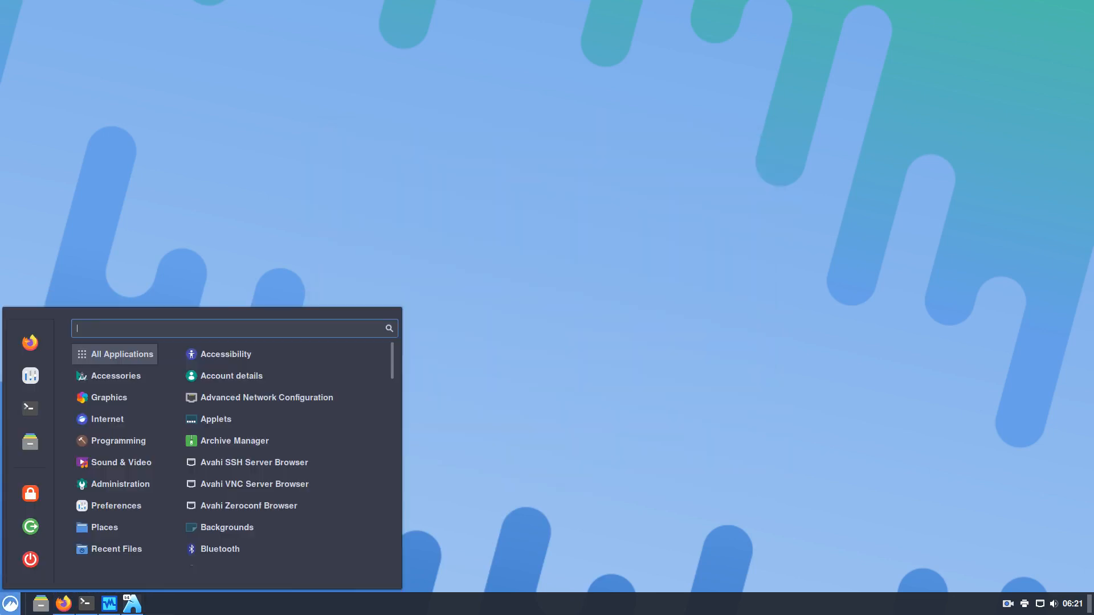
pyautogui.click(30, 377)
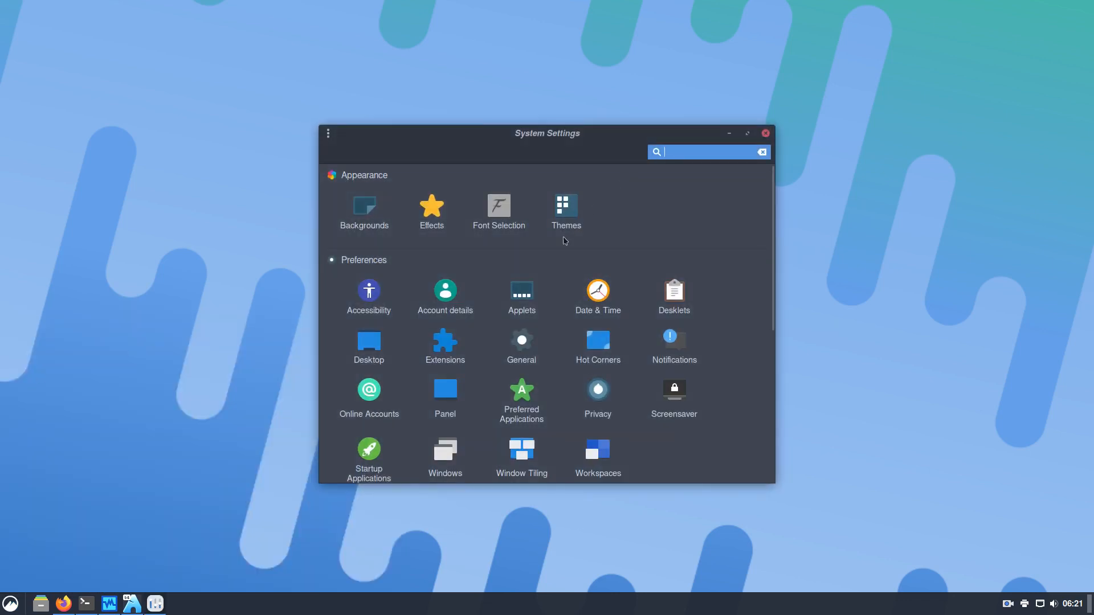
pyautogui.rightClick(166, 224)
pyautogui.click(217, 299)
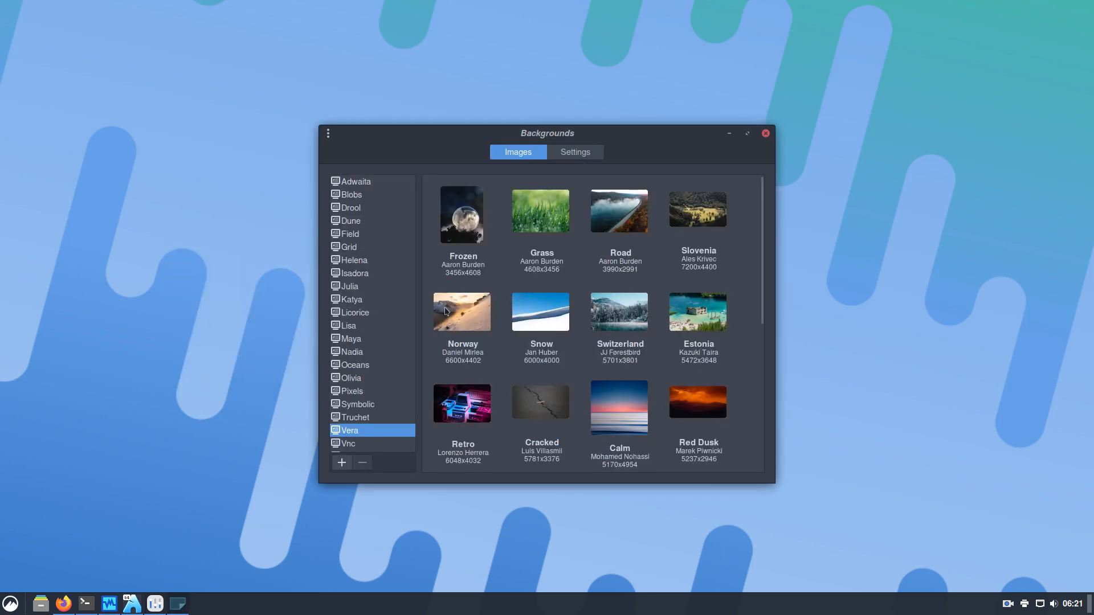
# Browse Adwaita through Grid collections, then set Helena's green Fresh image as wallpaper
pyautogui.scroll(-1, 375, 337)
pyautogui.scroll(1, 375, 338)
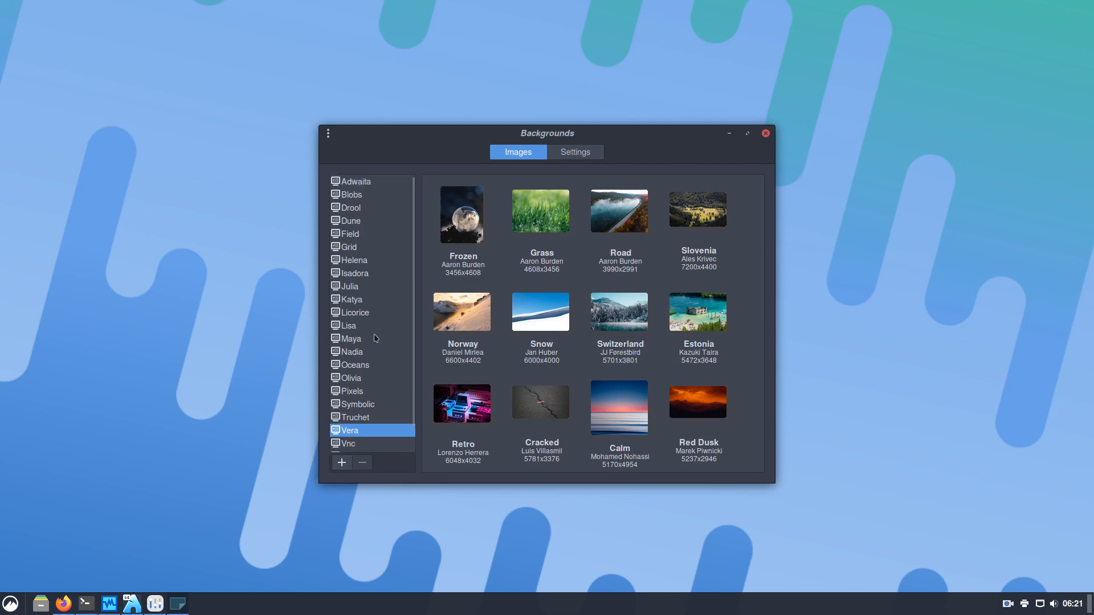
pyautogui.click(368, 182)
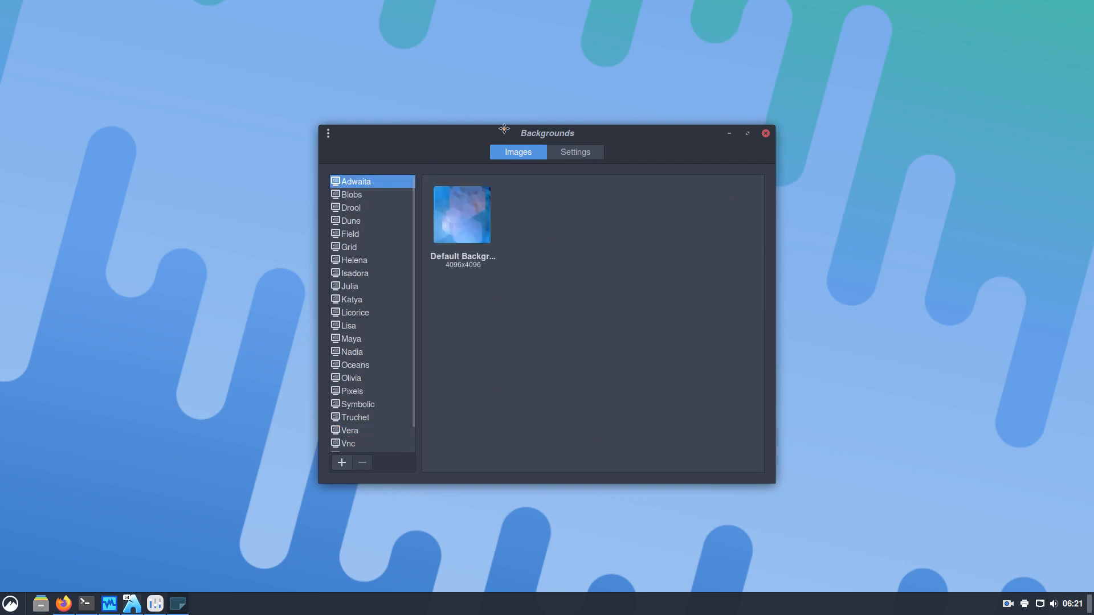
pyautogui.moveTo(503, 128); pyautogui.dragTo(728, 23)
pyautogui.click(597, 92)
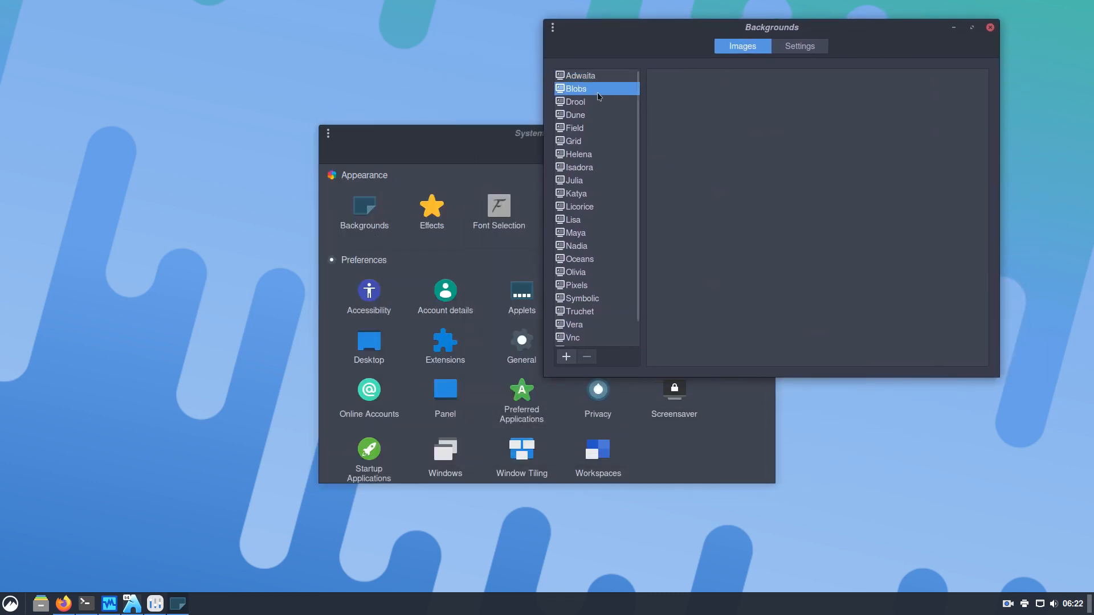
pyautogui.click(594, 103)
pyautogui.click(591, 116)
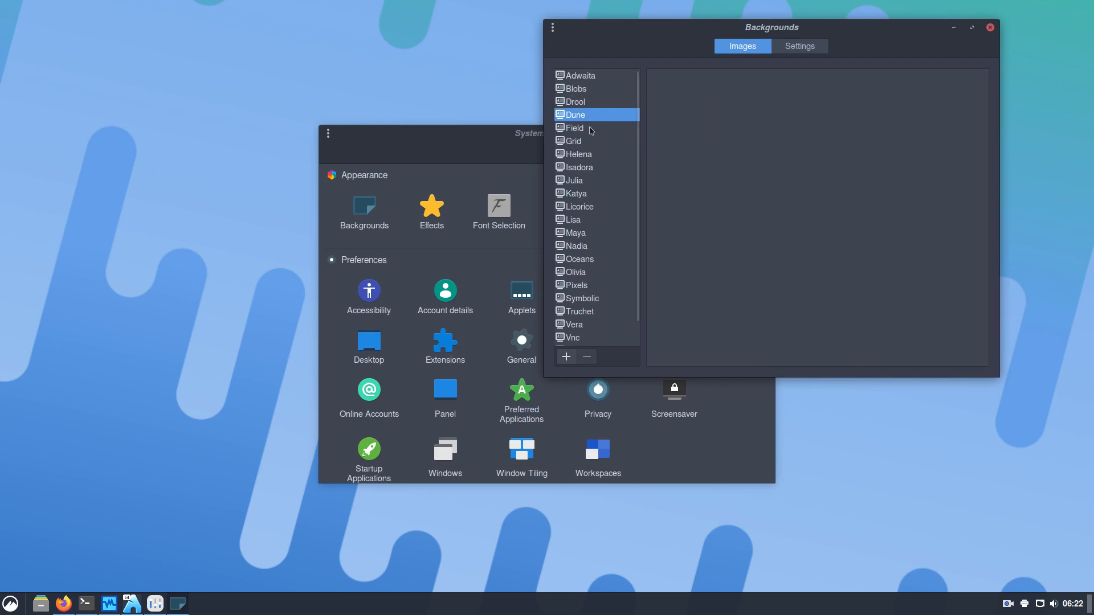
pyautogui.click(591, 130)
pyautogui.click(591, 143)
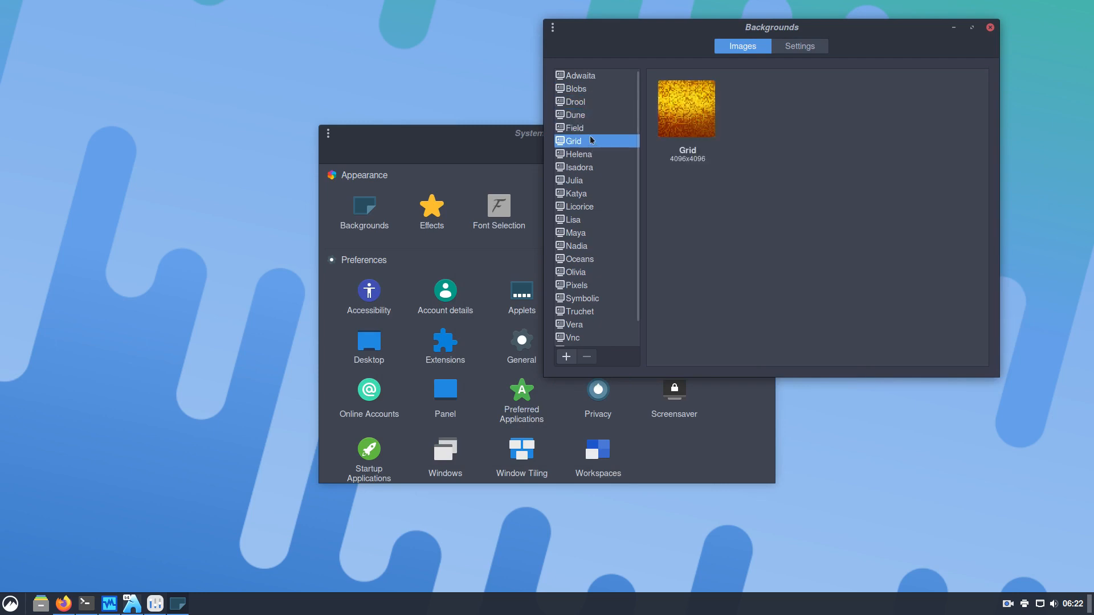
pyautogui.click(591, 155)
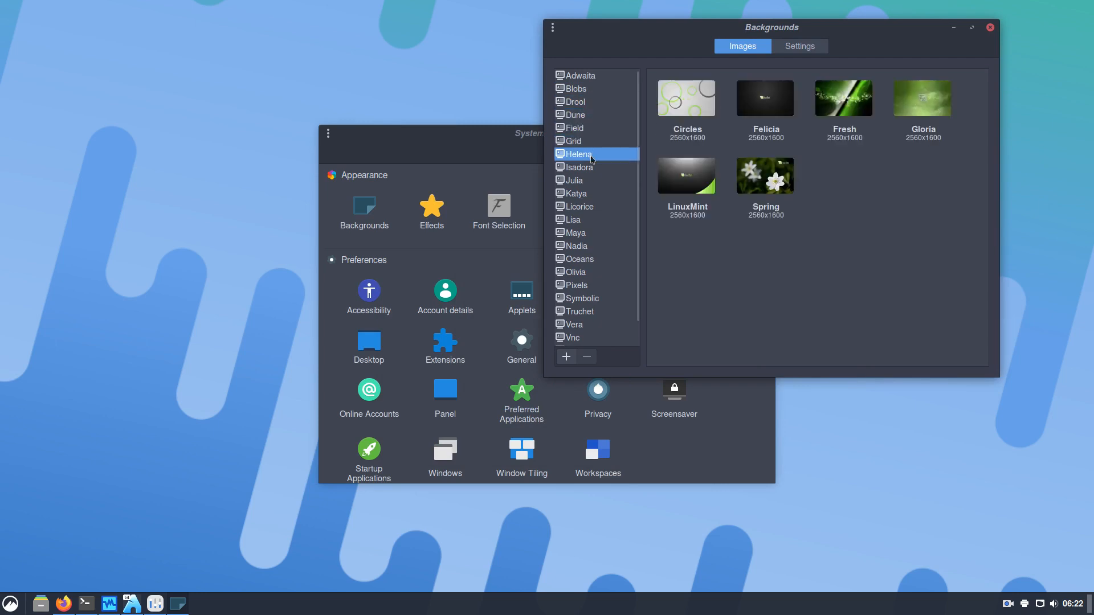
pyautogui.click(843, 102)
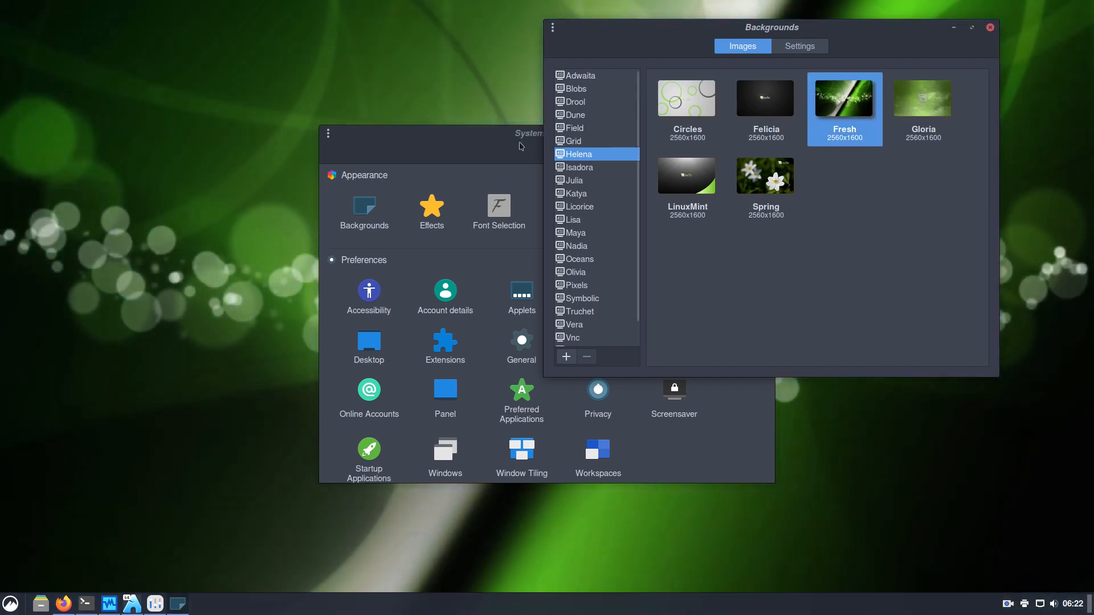
# Rearrange the windows, close System Settings, and recentre the Backgrounds window
pyautogui.moveTo(520, 147); pyautogui.dragTo(274, 135)
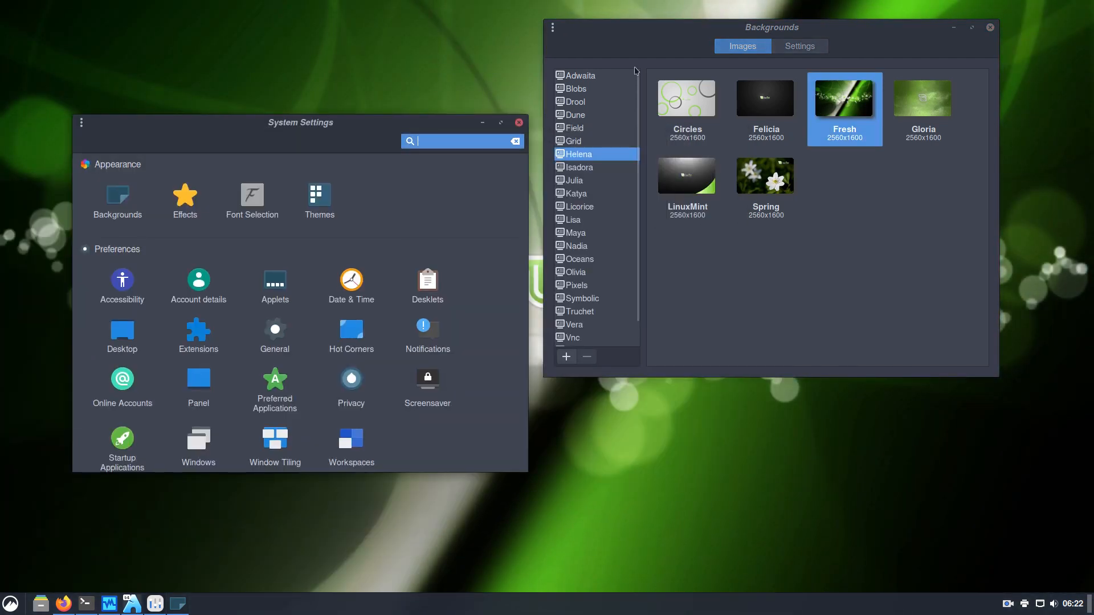
pyautogui.click(870, 43)
pyautogui.moveTo(841, 28); pyautogui.dragTo(935, 121)
pyautogui.moveTo(432, 123); pyautogui.dragTo(359, 94)
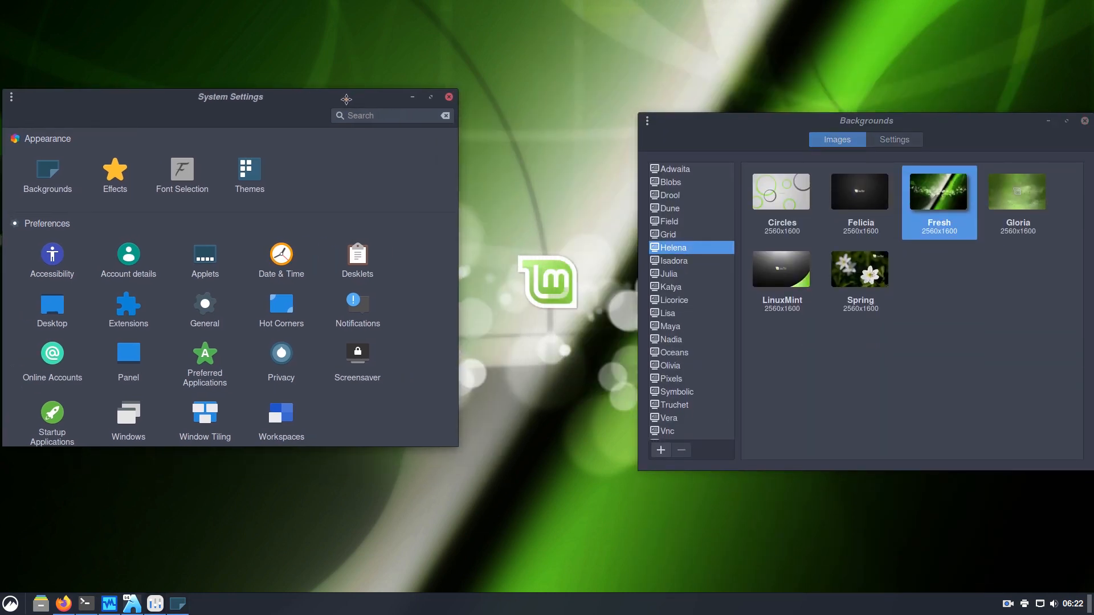
pyautogui.click(450, 98)
pyautogui.moveTo(738, 133); pyautogui.dragTo(228, 63)
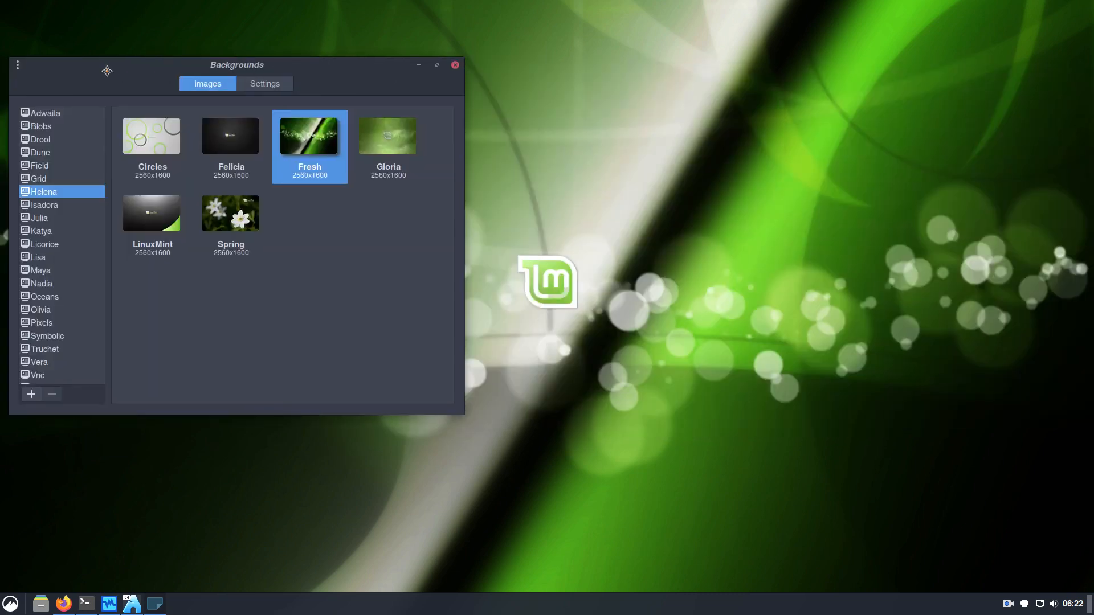
# Try the Gloria, LinuxMint, Spring and Isadora Service-4 wallpapers
pyautogui.click(401, 150)
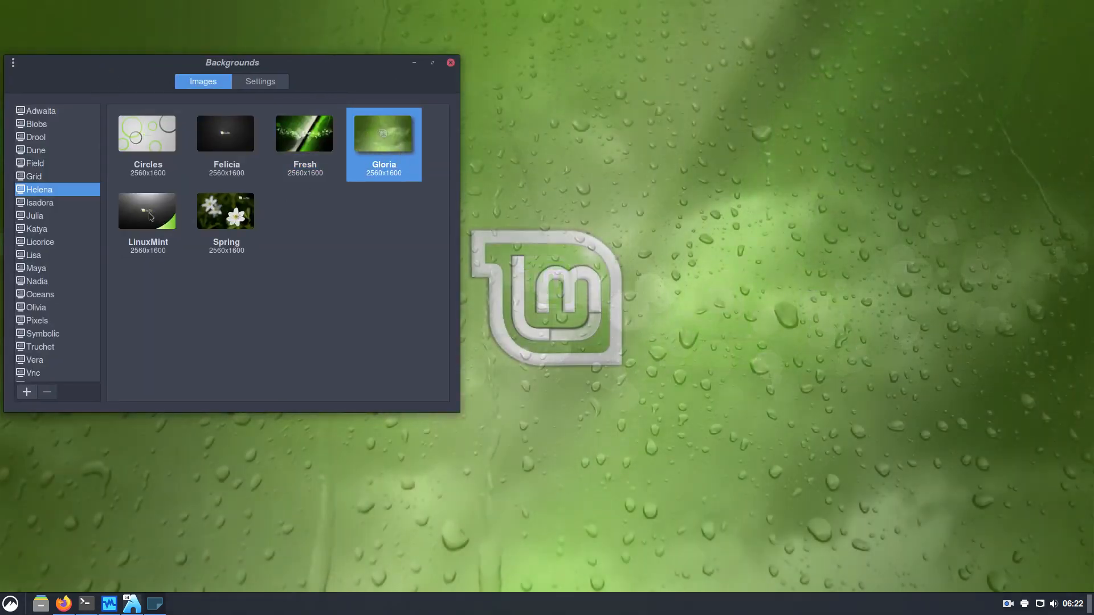
pyautogui.click(144, 213)
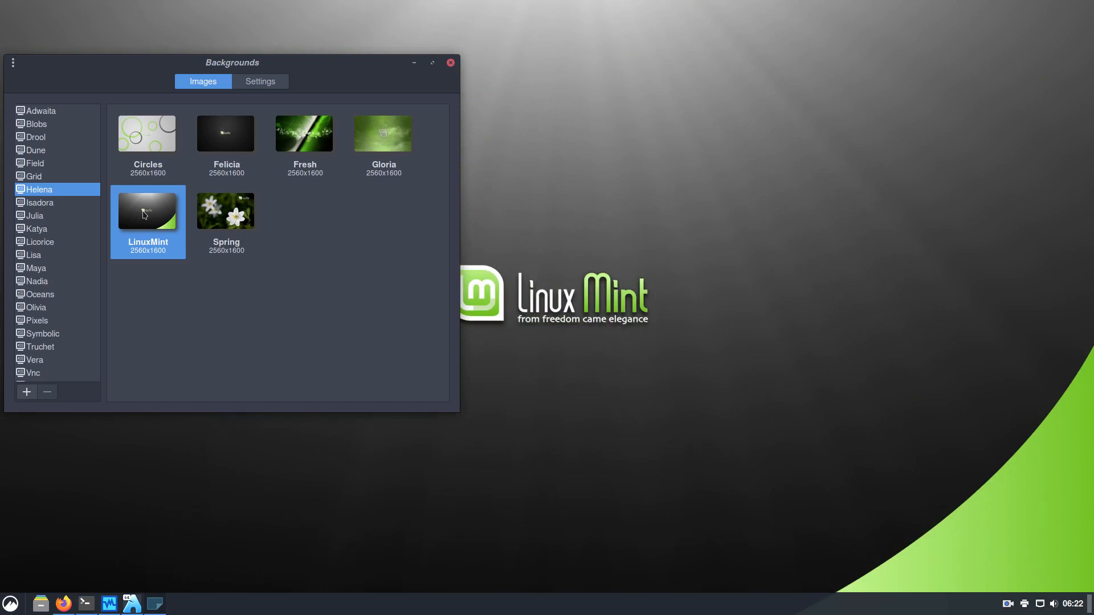
pyautogui.click(226, 214)
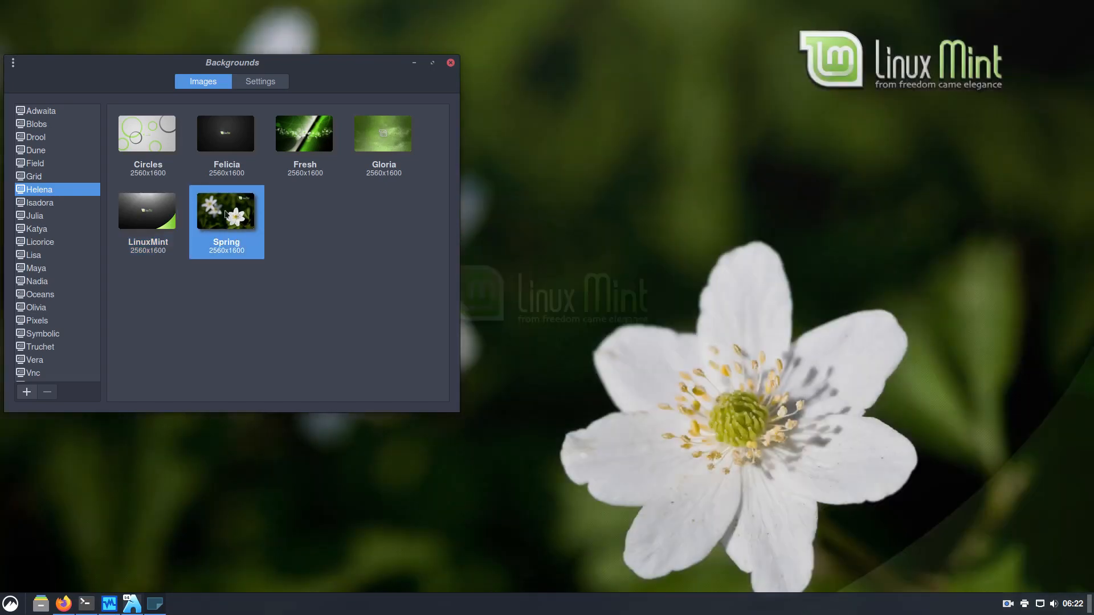
pyautogui.click(40, 204)
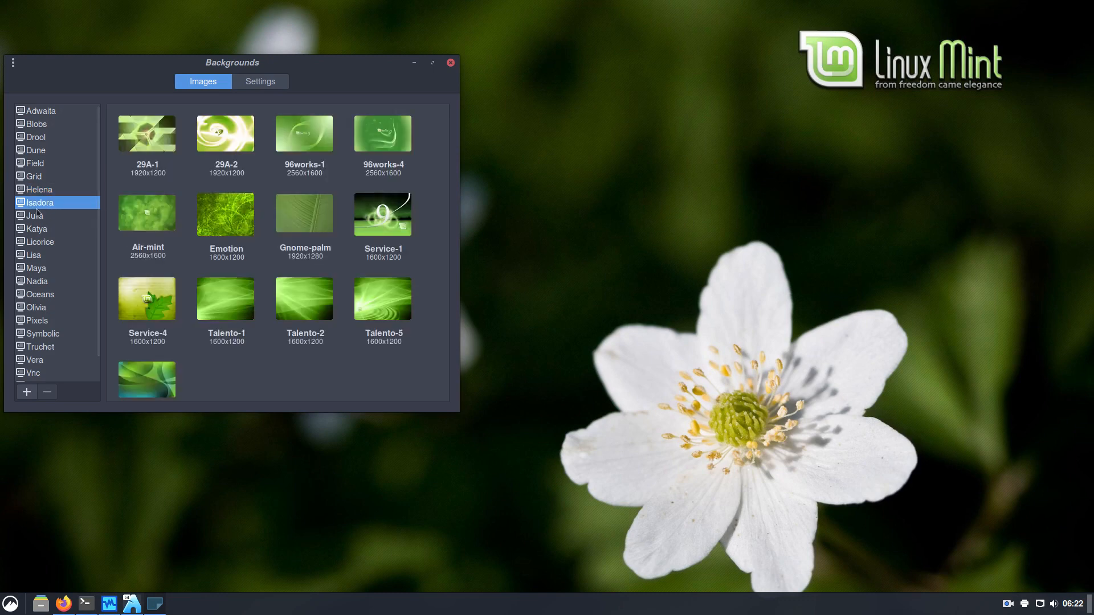
pyautogui.click(139, 300)
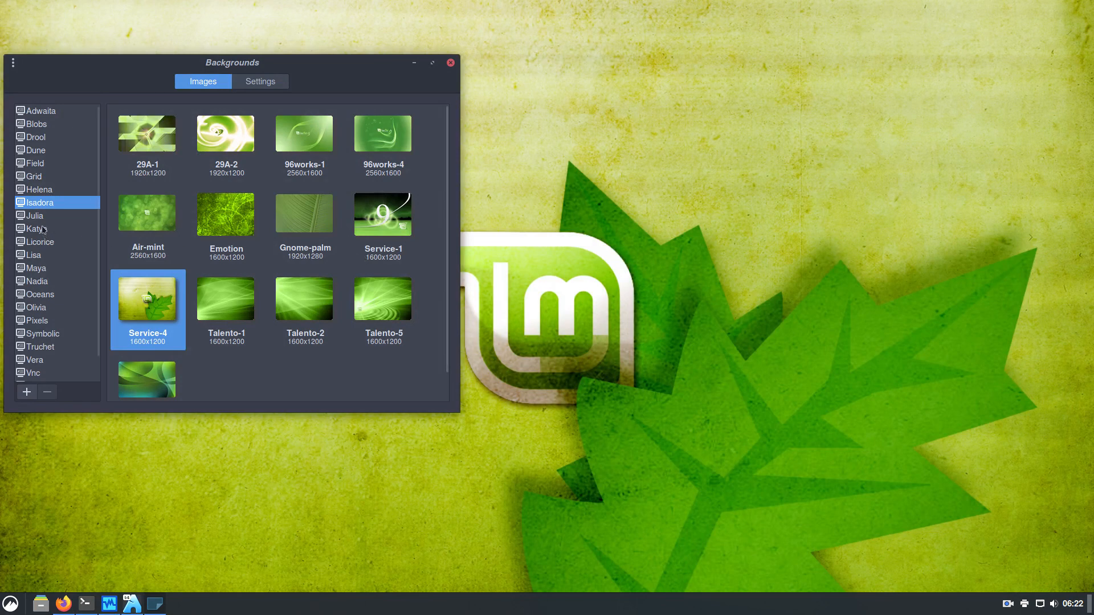
# Open the Julia collection and set Kampongboy92 as the wallpaper
pyautogui.click(85, 215)
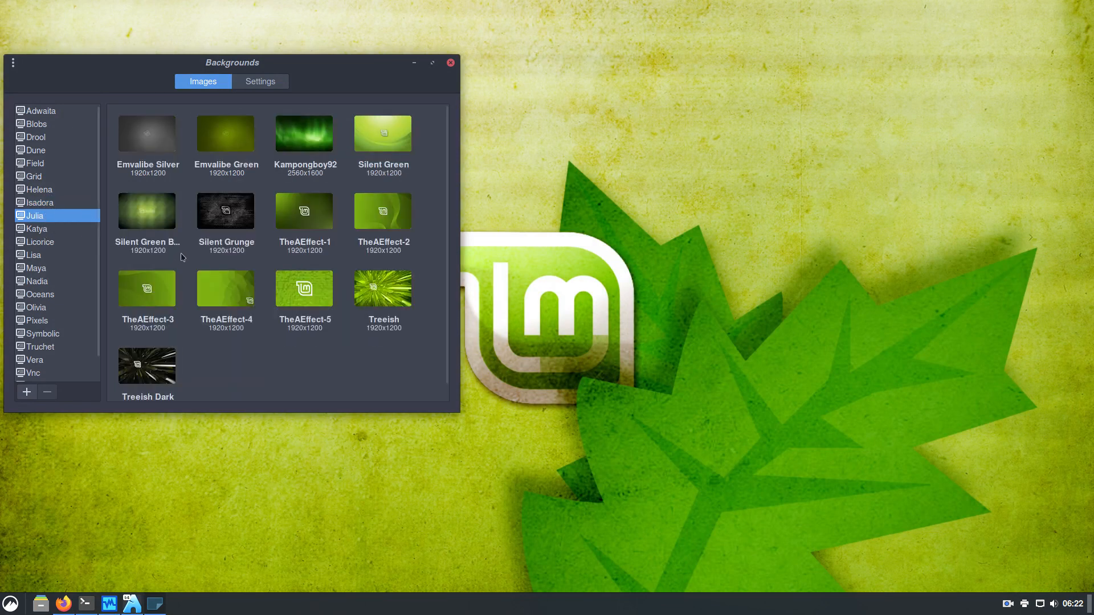
pyautogui.click(145, 212)
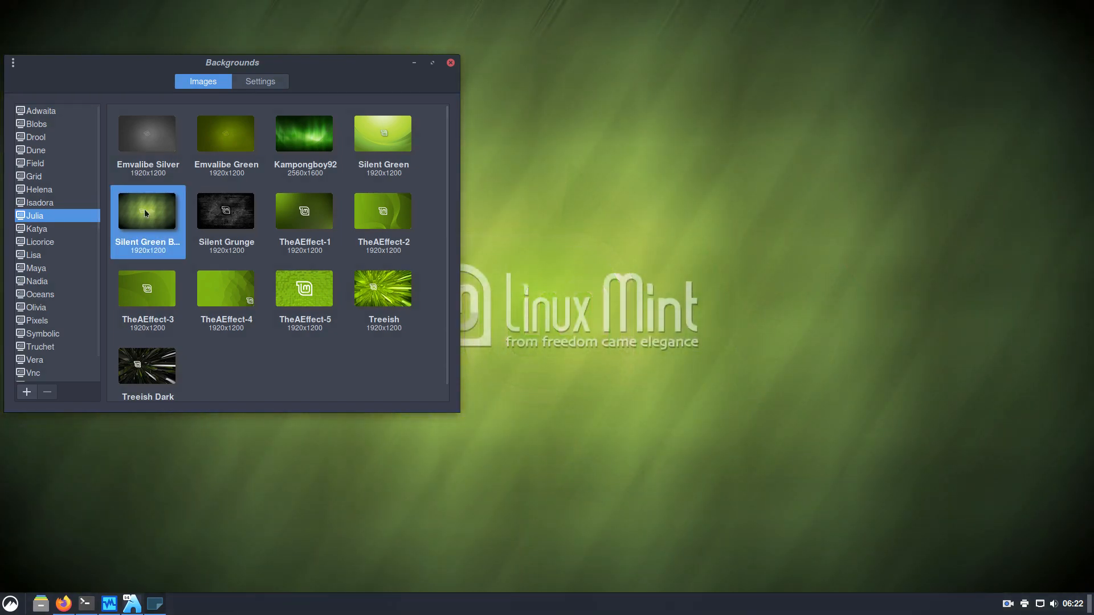
pyautogui.click(310, 138)
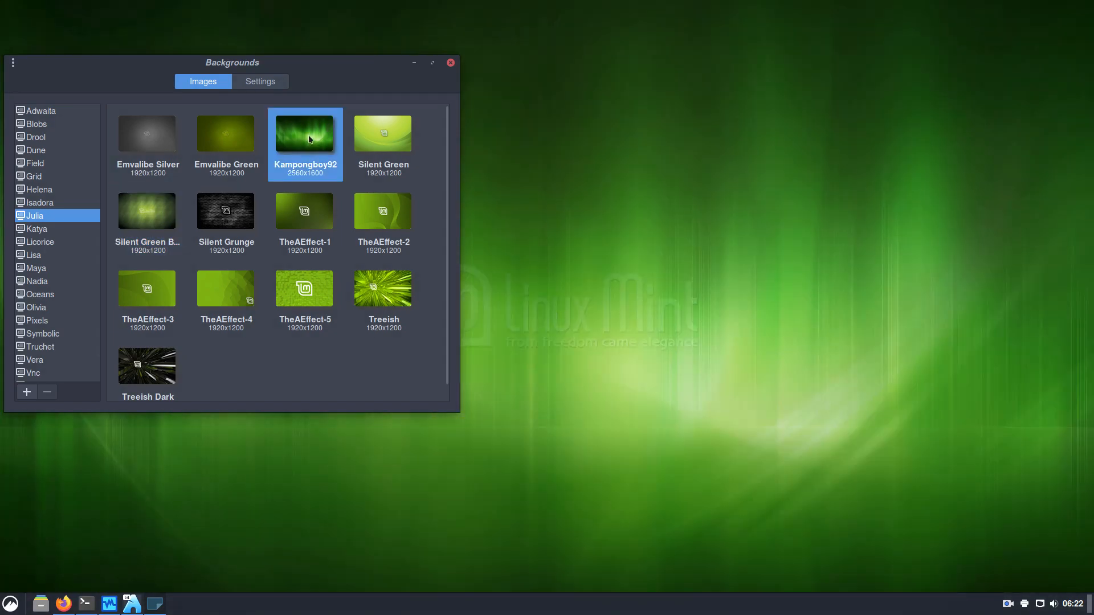
pyautogui.moveTo(312, 68); pyautogui.dragTo(297, 50)
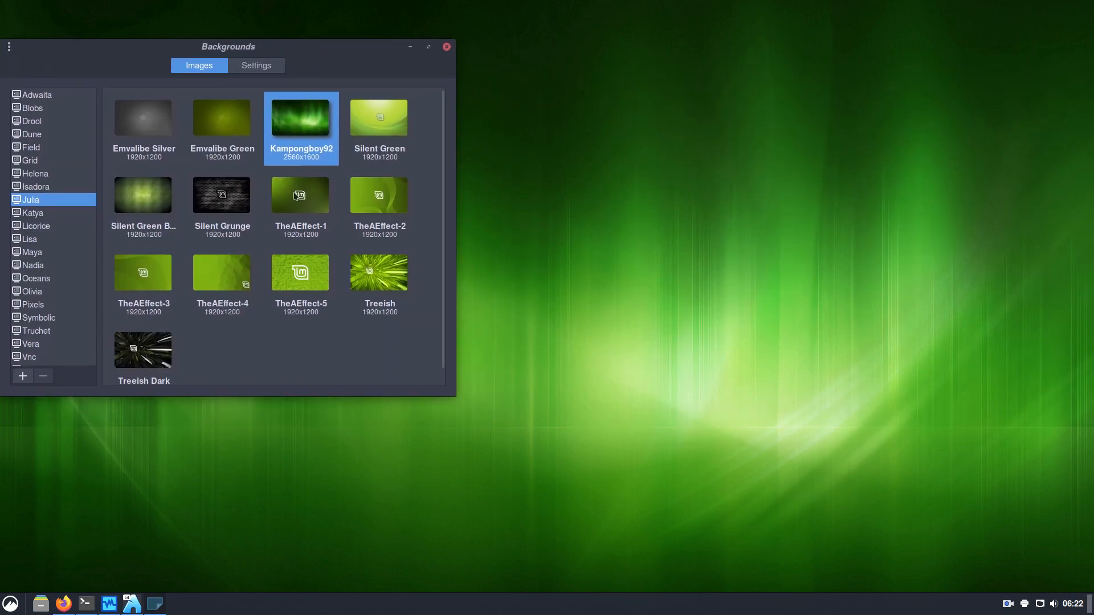
# Try TheAEffect-1, Silent Grunge, Gelsan Green, Fog and Licorice, then apply Linux Mint Maya
pyautogui.click(296, 196)
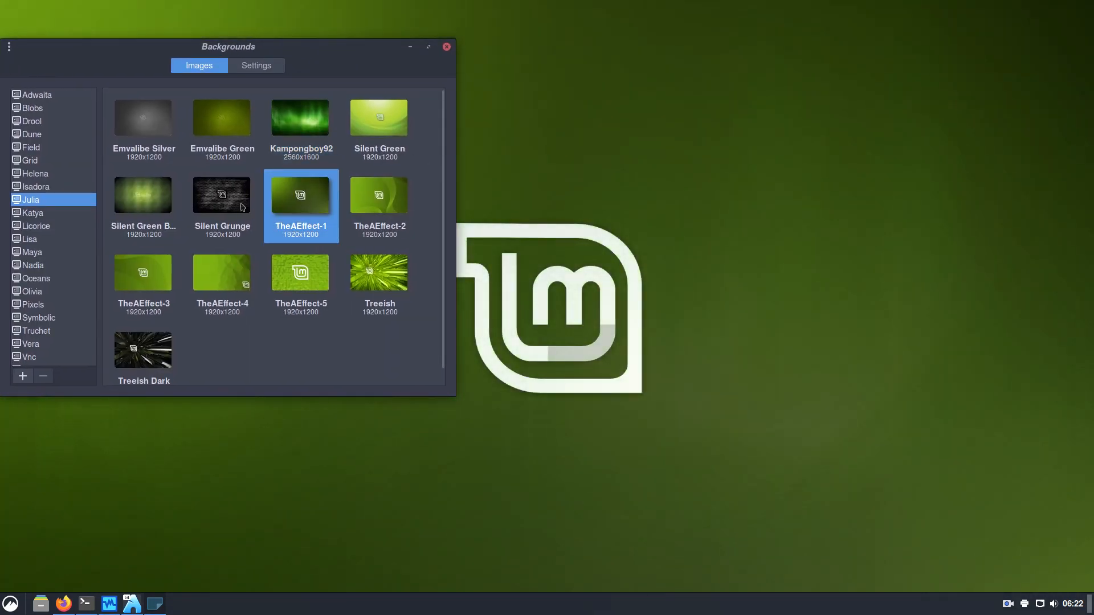
pyautogui.click(224, 195)
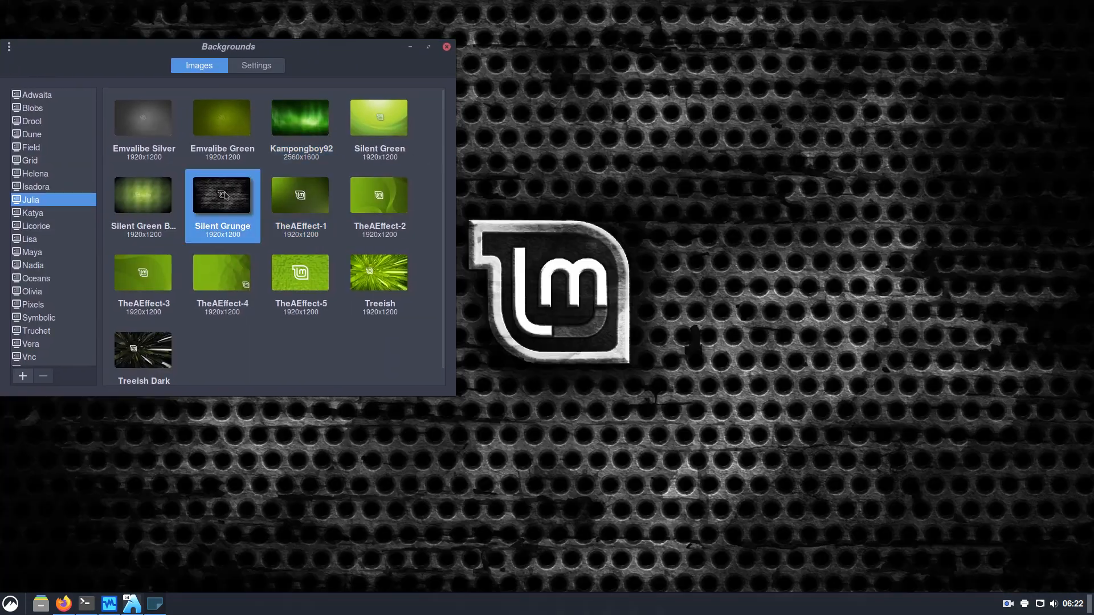
pyautogui.click(43, 216)
pyautogui.click(155, 125)
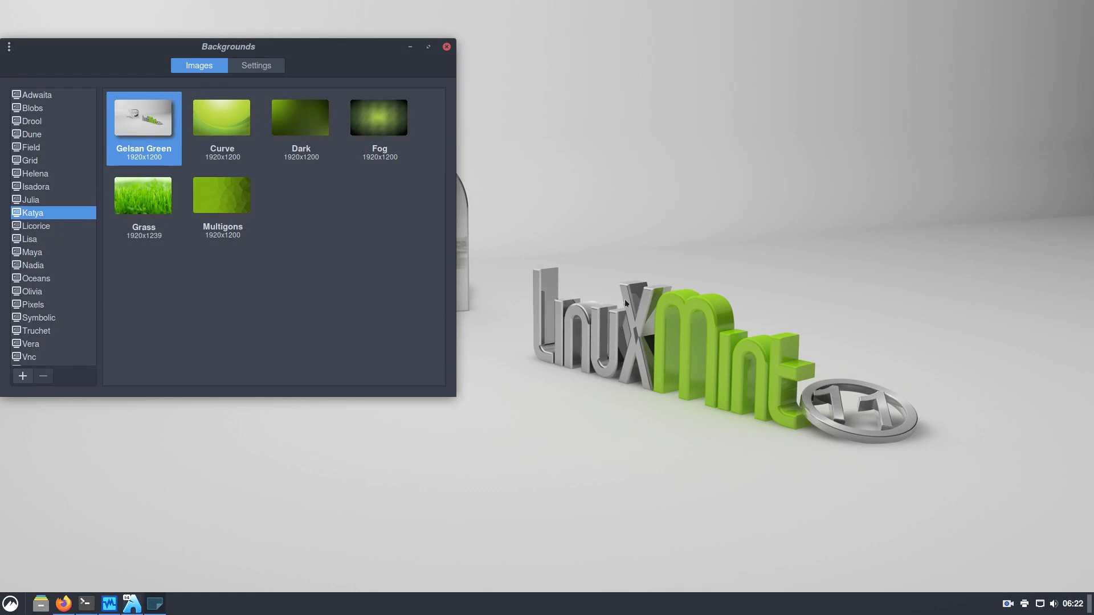
pyautogui.click(367, 115)
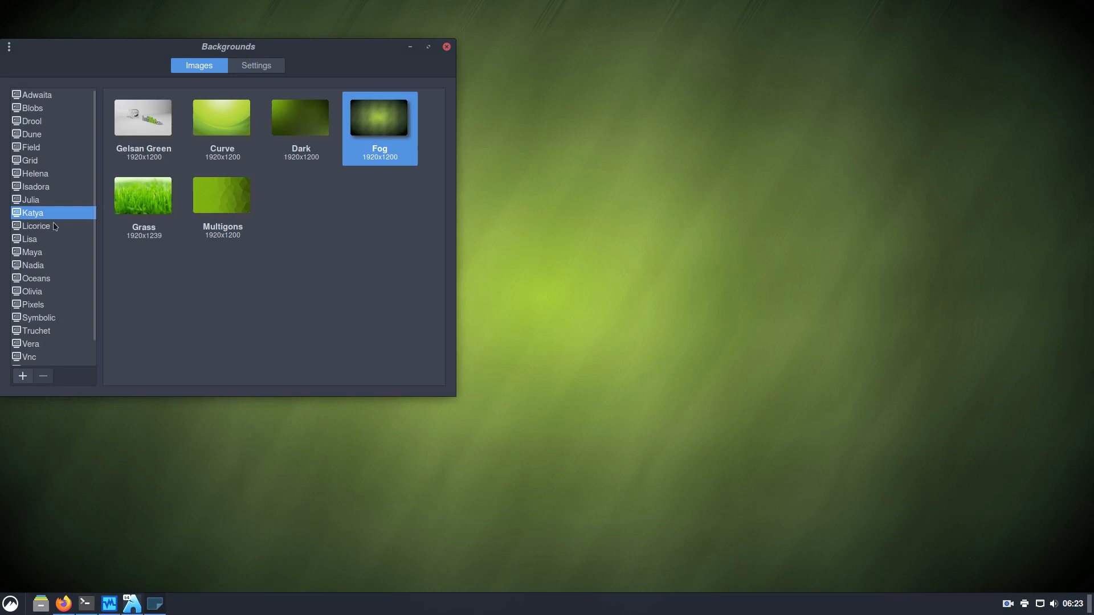
pyautogui.click(55, 227)
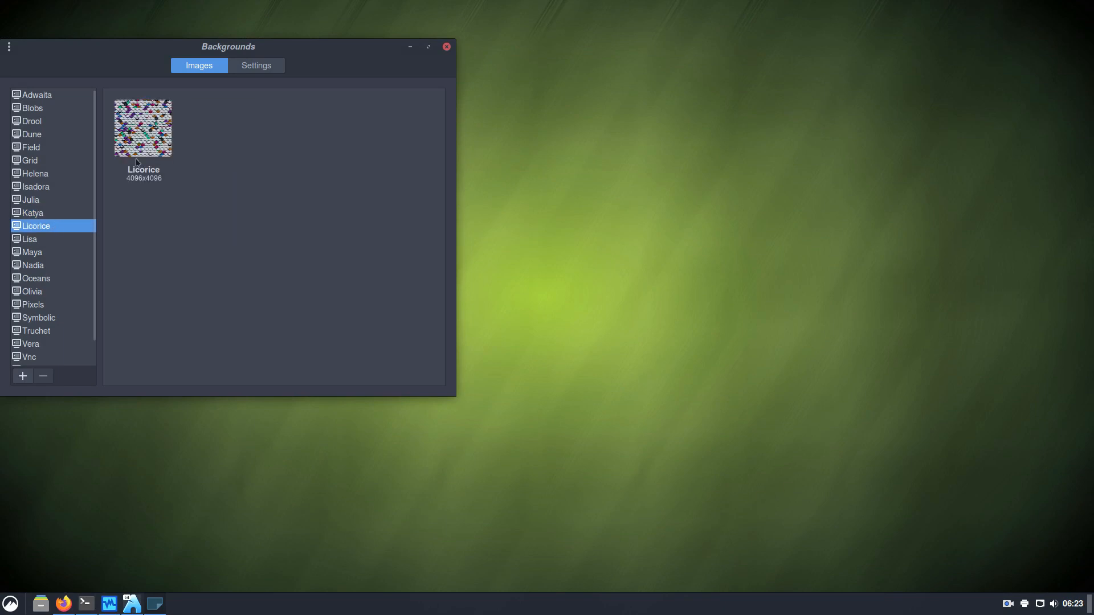
pyautogui.click(174, 131)
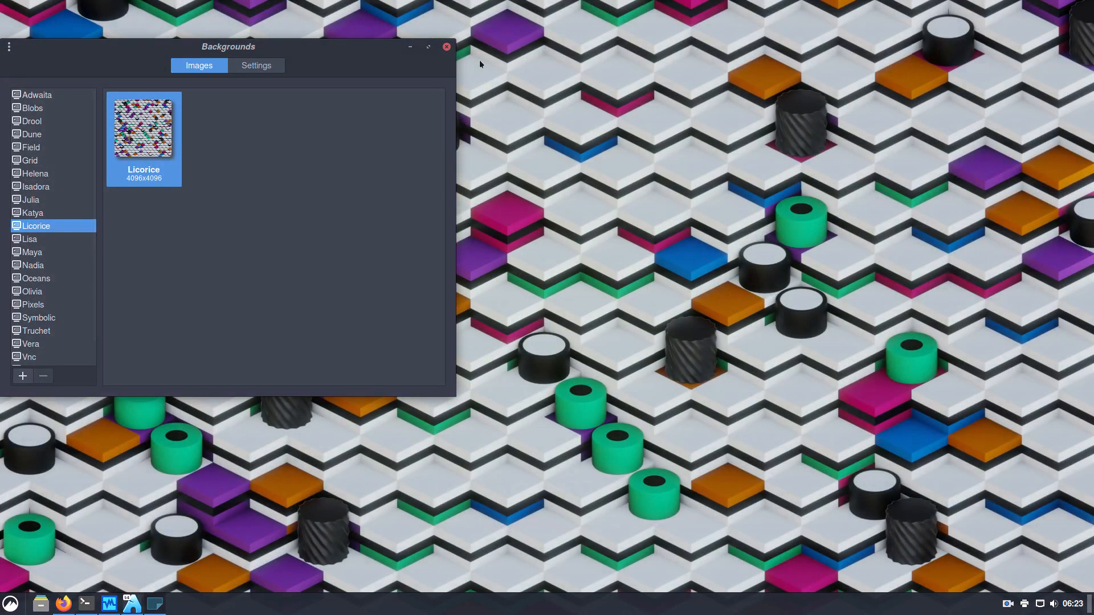
pyautogui.click(40, 243)
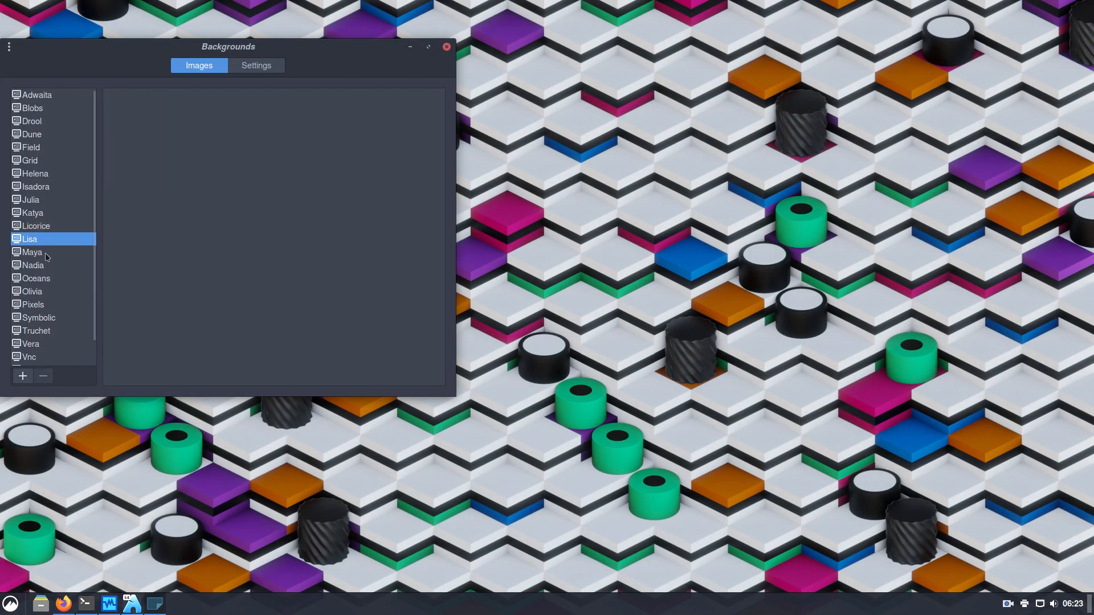
pyautogui.click(47, 257)
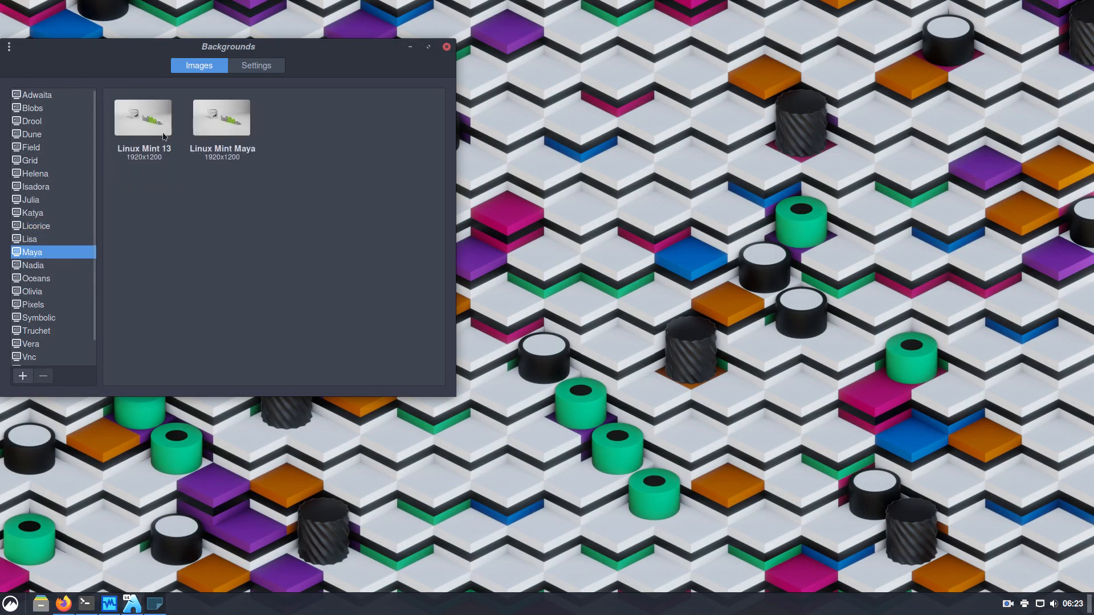
pyautogui.click(206, 117)
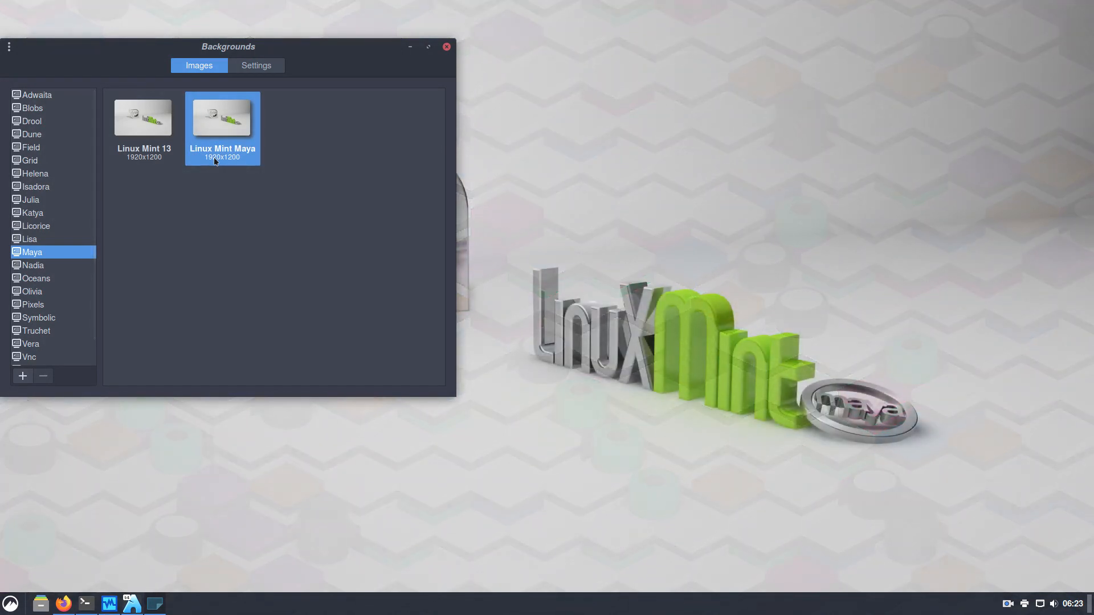
# Browse the Nadia through Wood collections and Pictures, then apply the Wood wallpaper
pyautogui.click(44, 266)
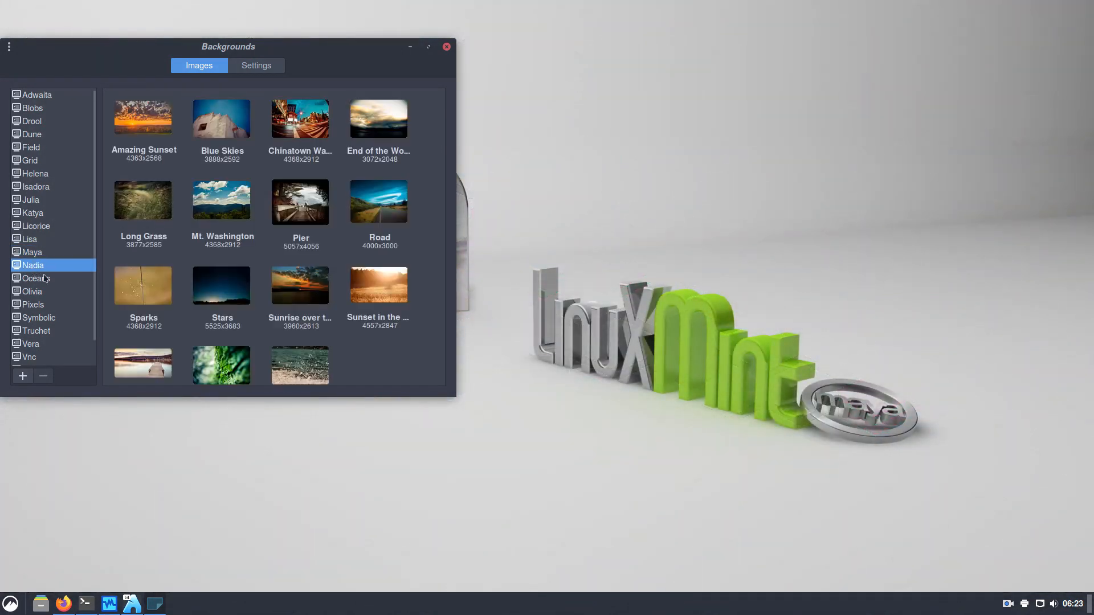
pyautogui.click(45, 278)
pyautogui.click(50, 291)
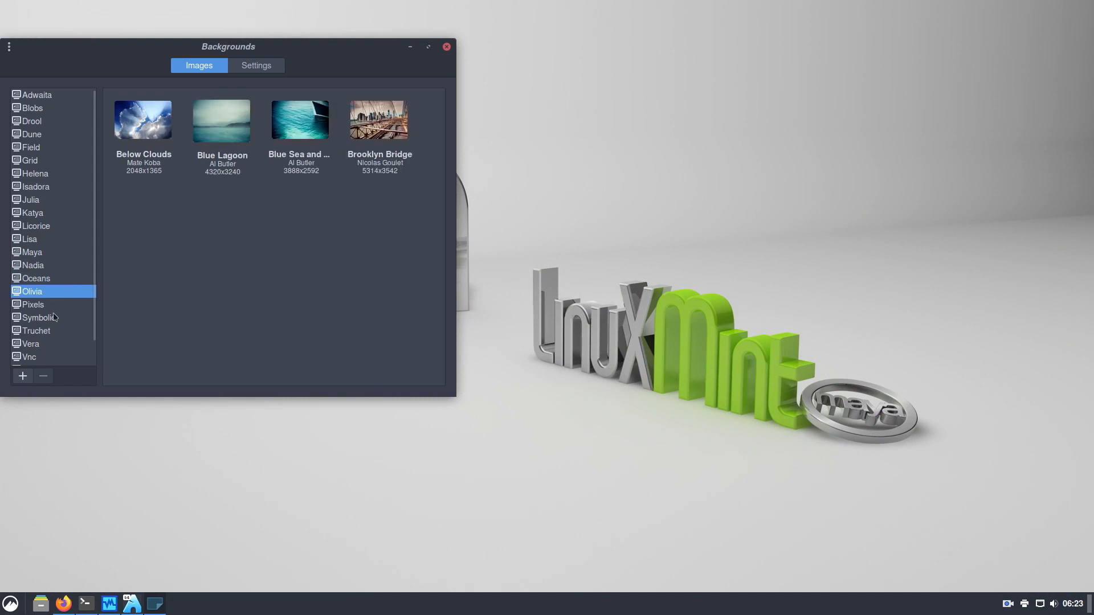
pyautogui.click(53, 308)
pyautogui.click(54, 318)
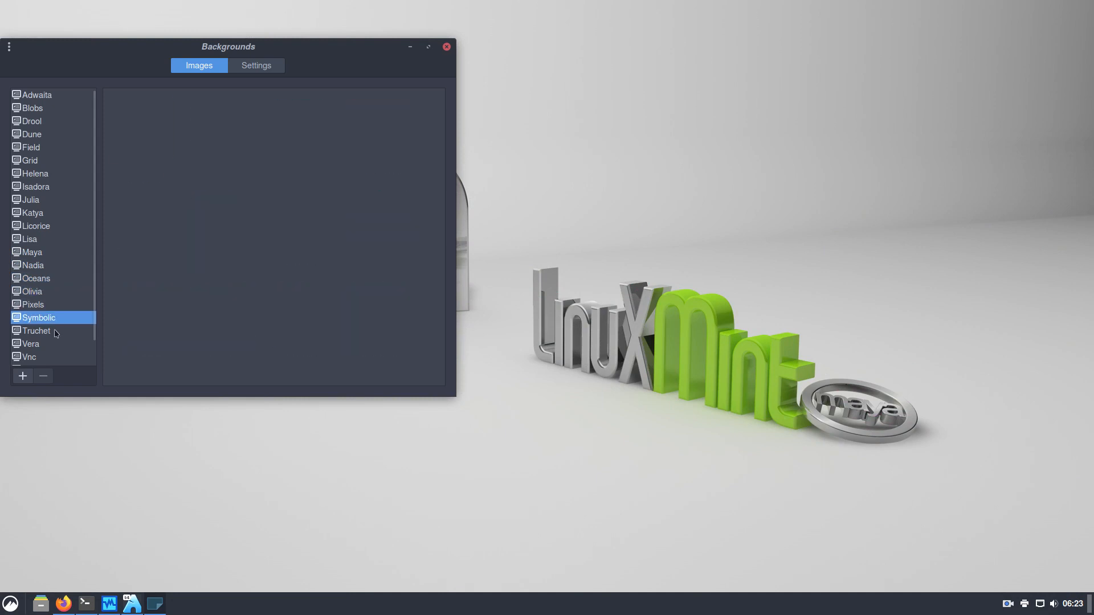
pyautogui.click(56, 332)
pyautogui.click(55, 344)
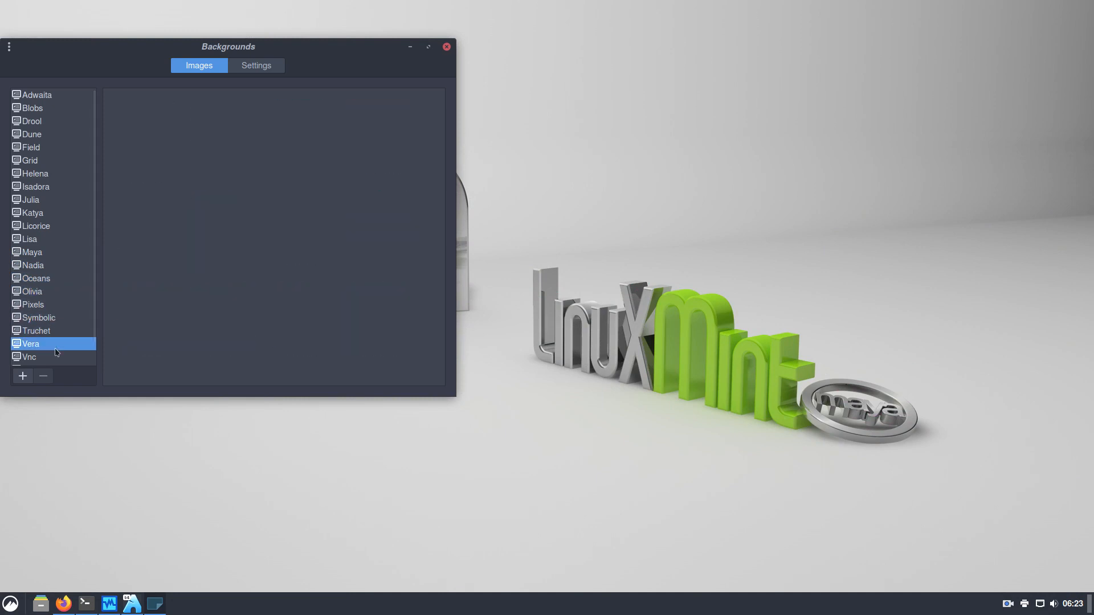
pyautogui.scroll(-1, 57, 353)
pyautogui.click(52, 333)
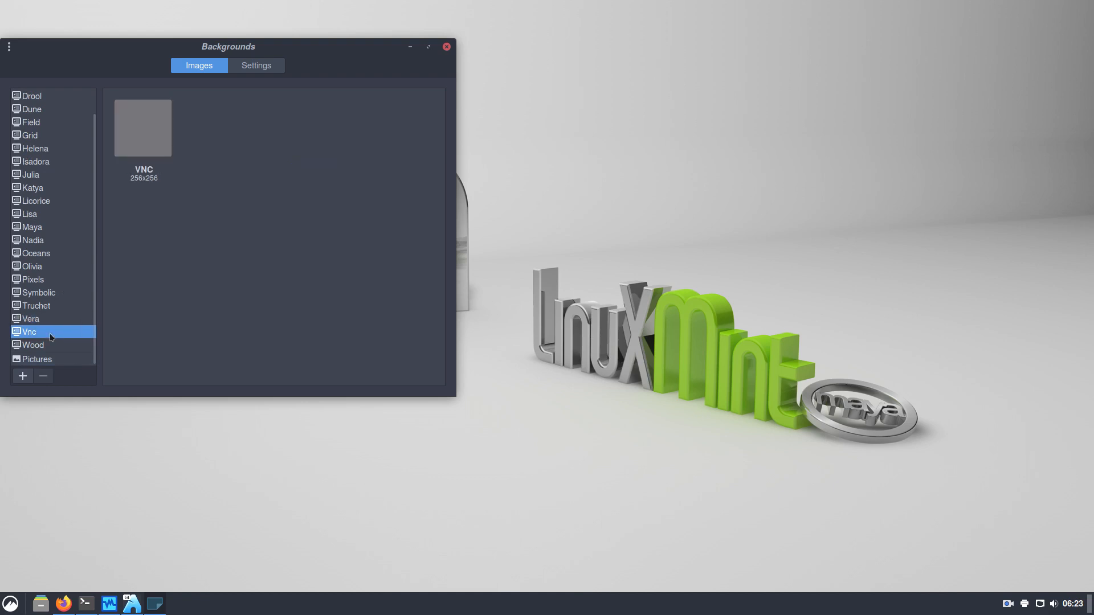
pyautogui.click(55, 347)
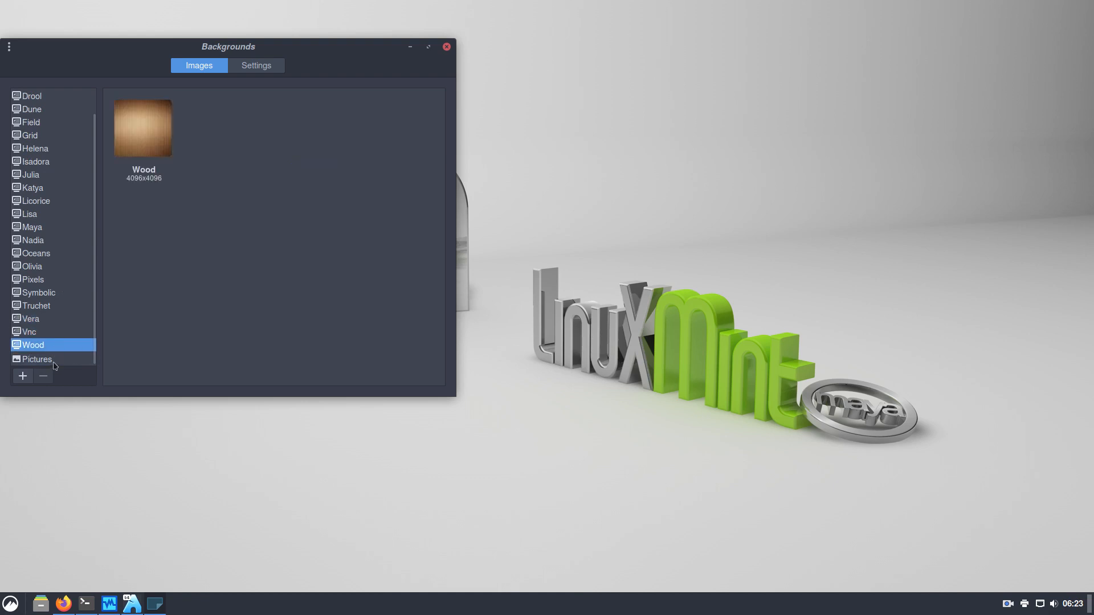
pyautogui.click(55, 360)
pyautogui.click(53, 344)
pyautogui.click(165, 125)
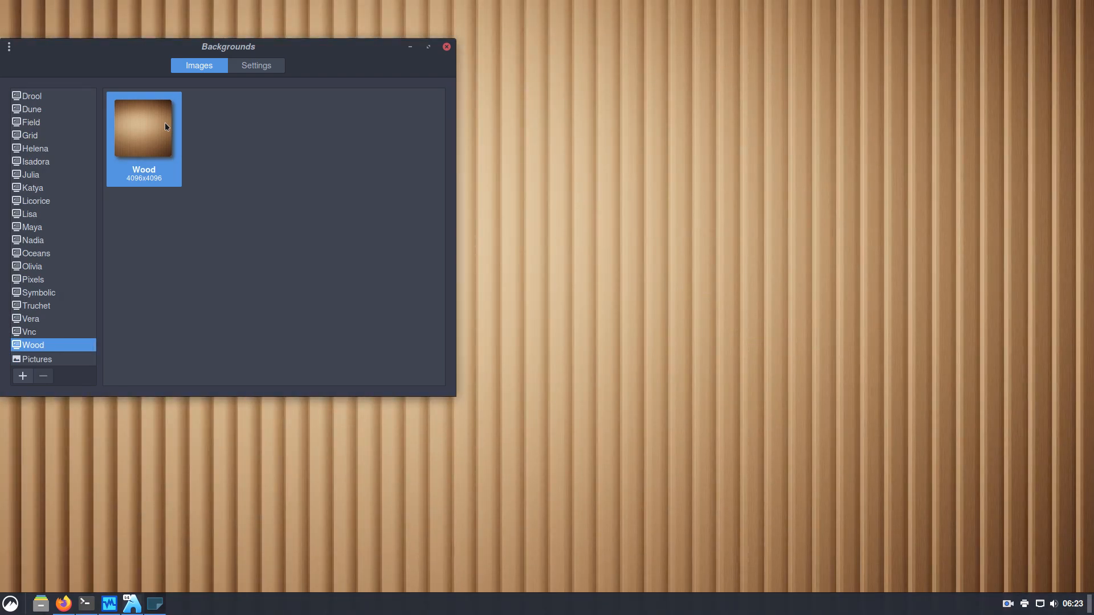
# Reapply Linux Mint Maya from the Maya collection and close the Backgrounds window
pyautogui.scroll(2, 70, 135)
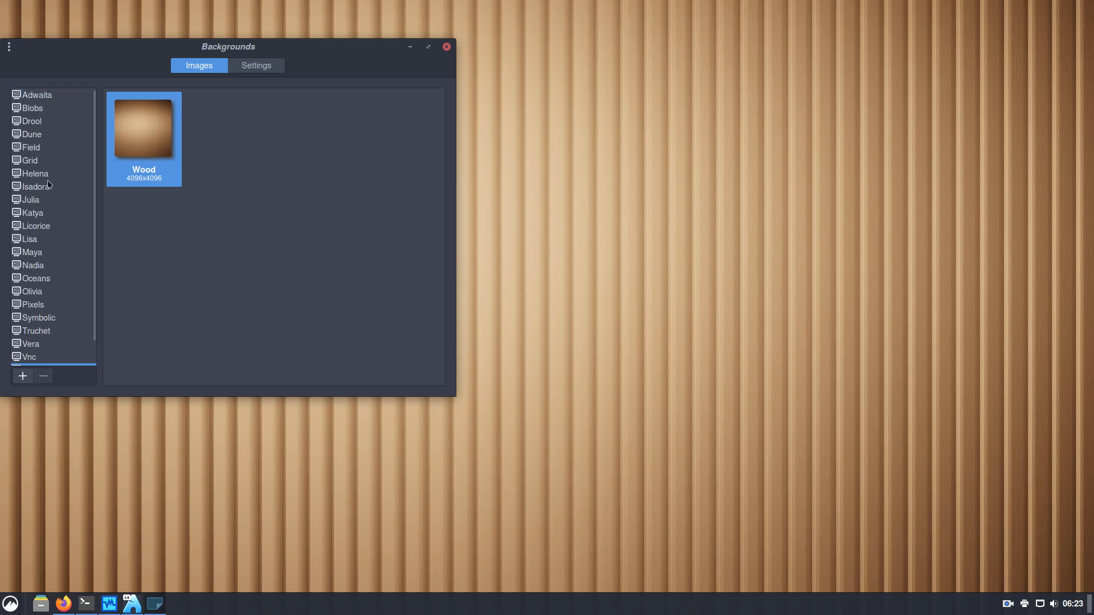
pyautogui.click(40, 253)
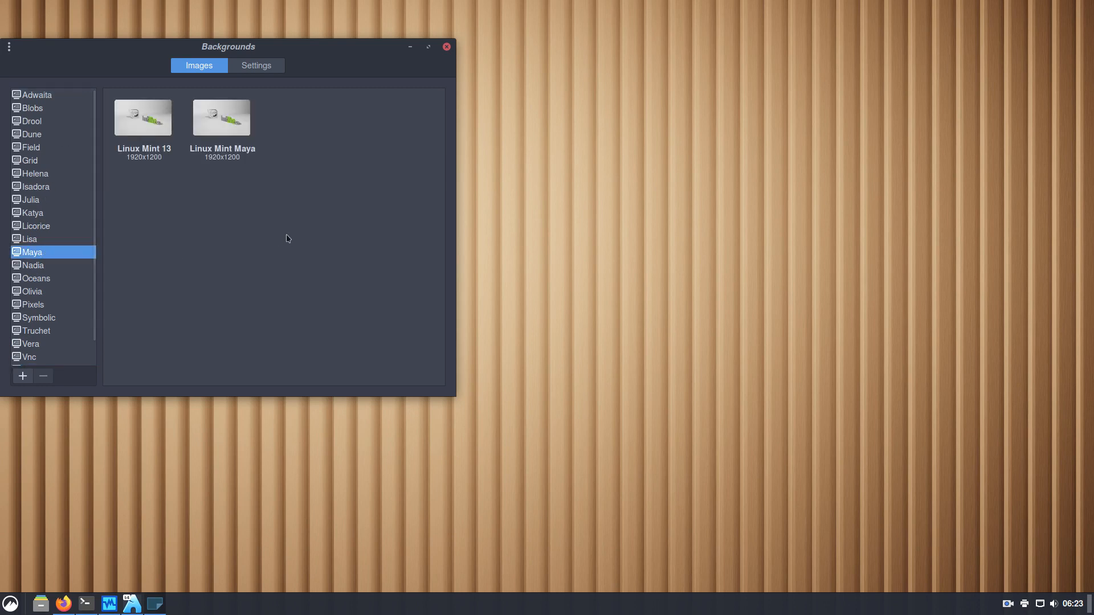
pyautogui.click(255, 139)
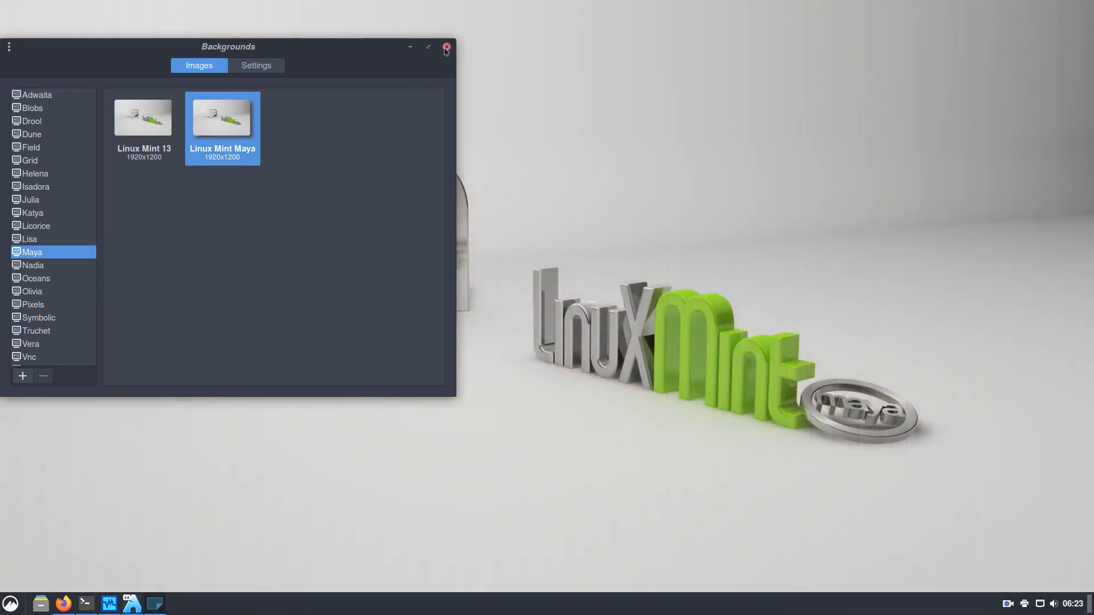
pyautogui.click(447, 47)
# Launch System Settings, check the terminal's build progress twice, and minimize the terminal
pyautogui.click(3, 606)
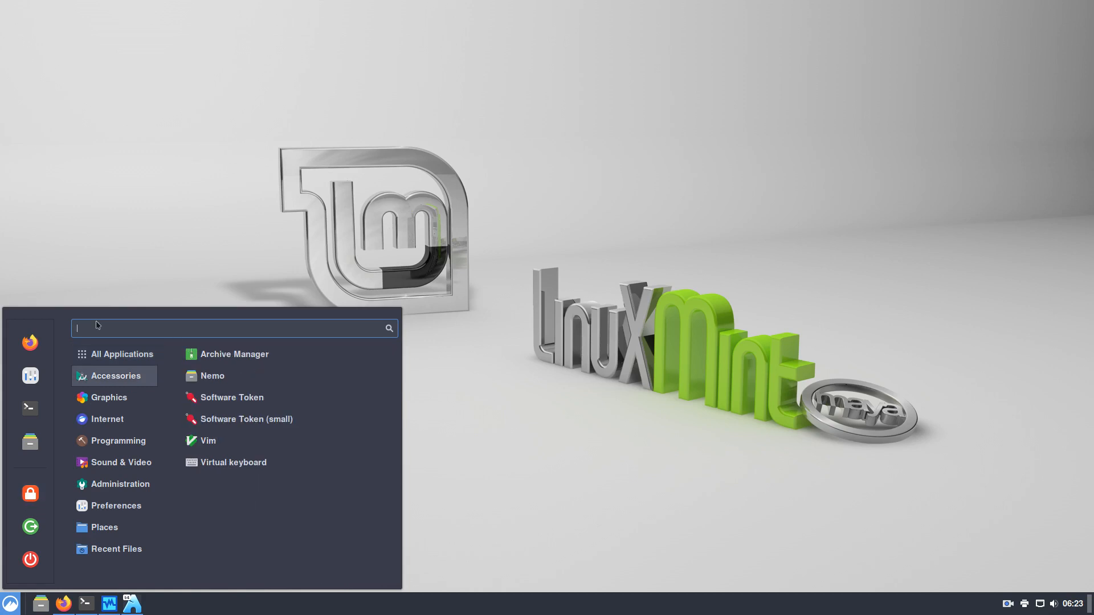
pyautogui.click(29, 377)
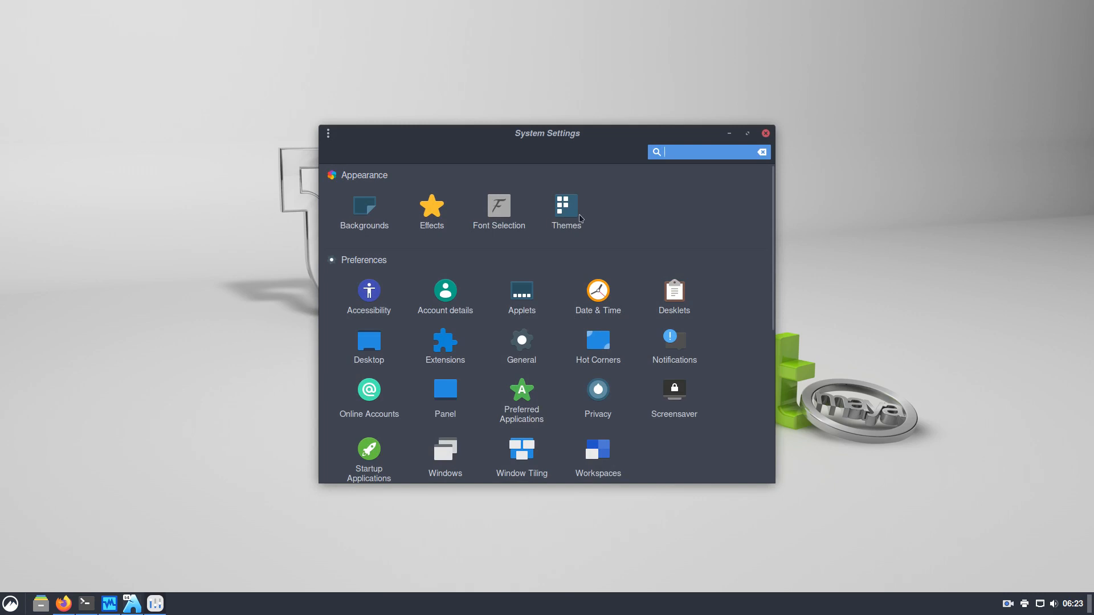
pyautogui.click(84, 605)
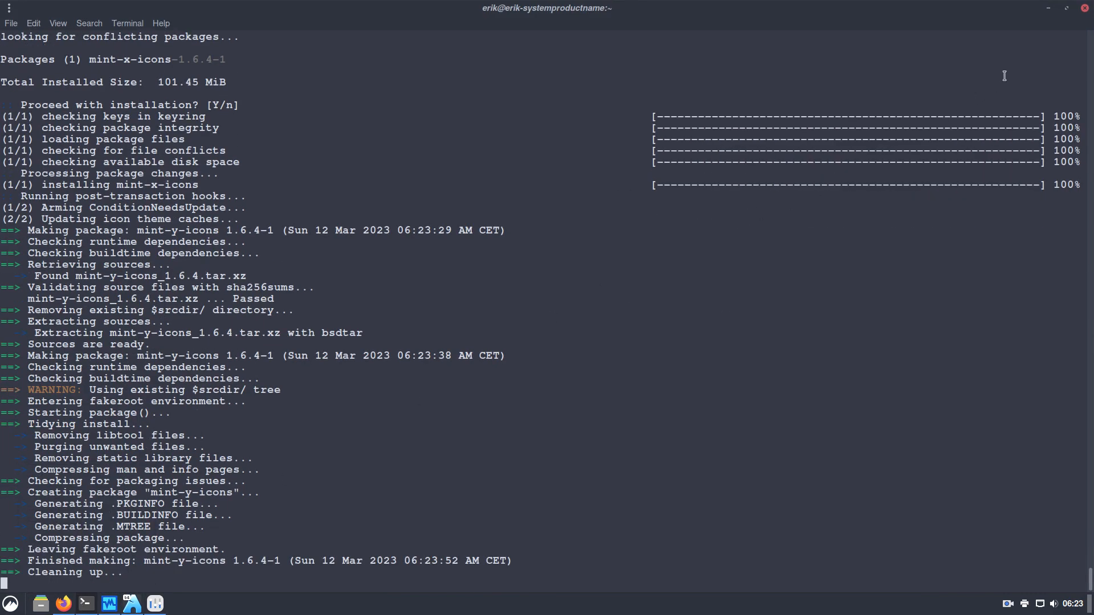
pyautogui.click(1048, 8)
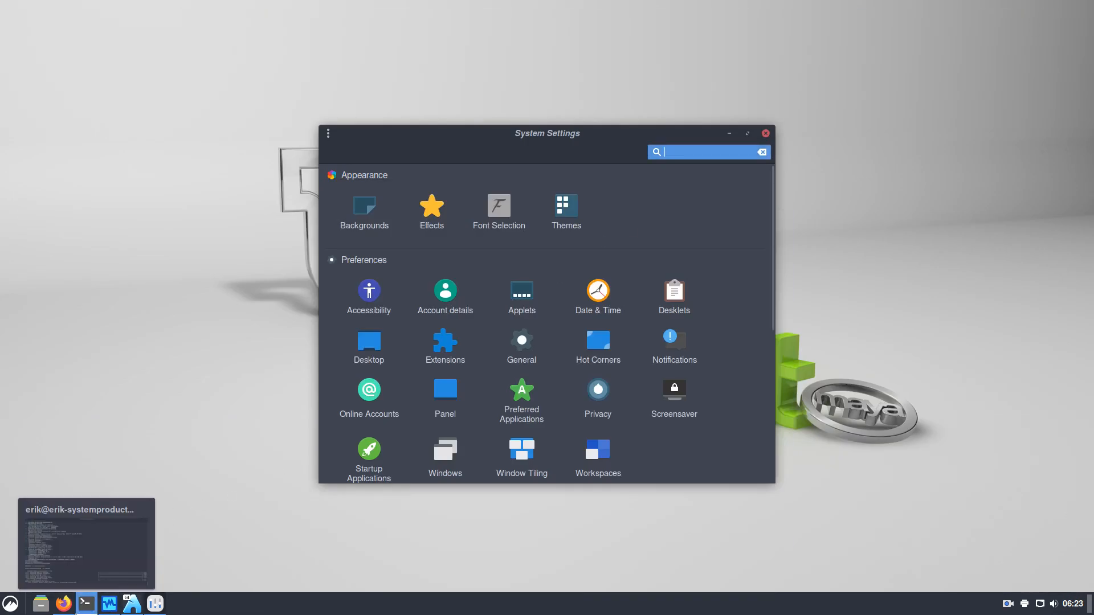
pyautogui.click(86, 603)
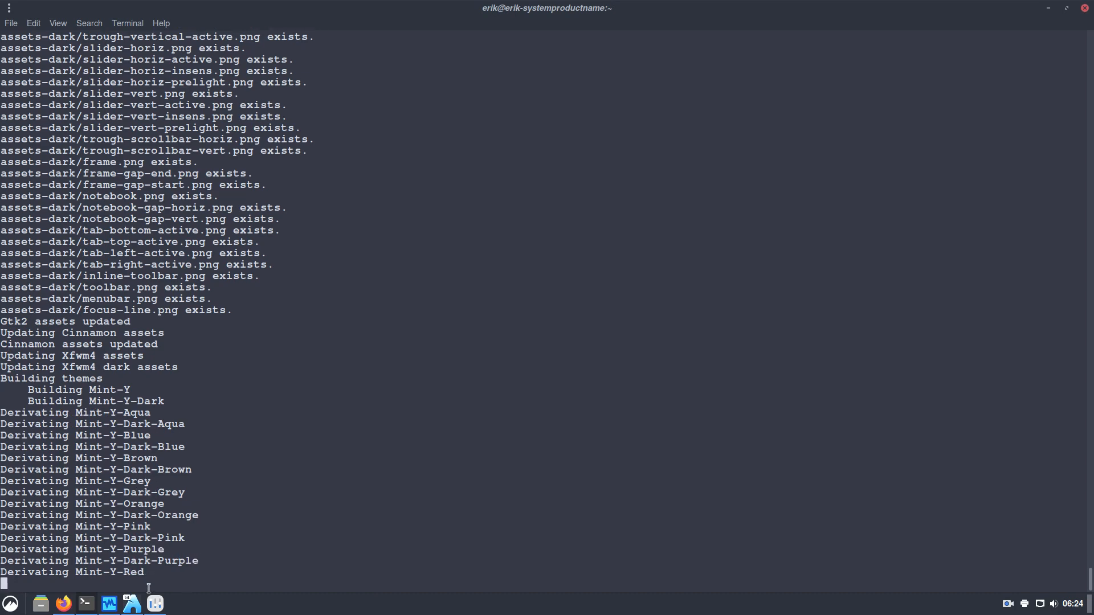
pyautogui.click(1048, 8)
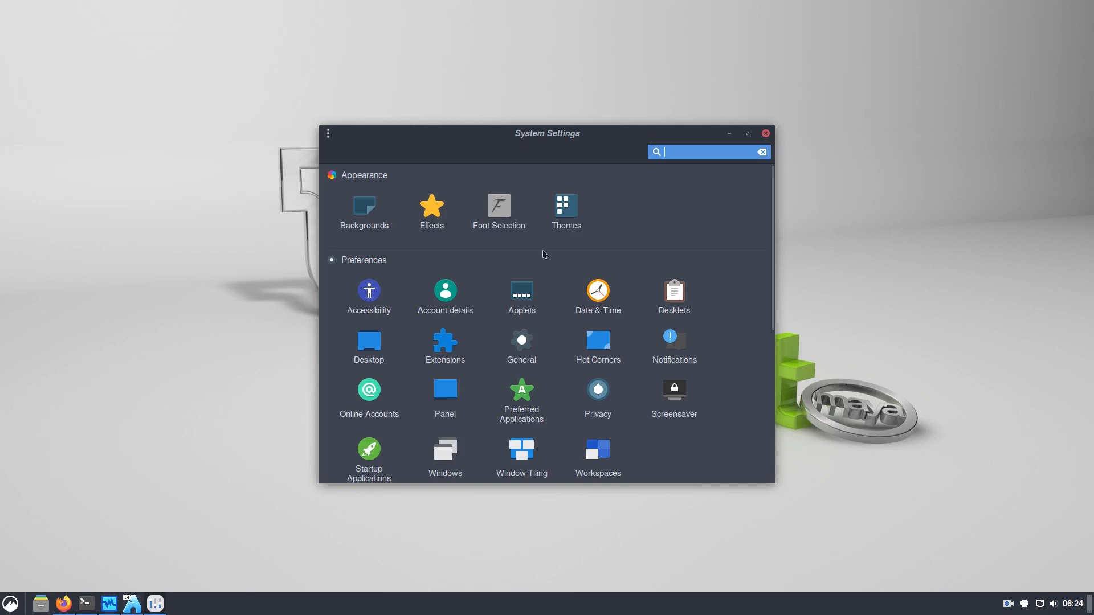
# In Themes, look over pointer and application themes, then set icons to Mint-Y-Blue
pyautogui.click(552, 215)
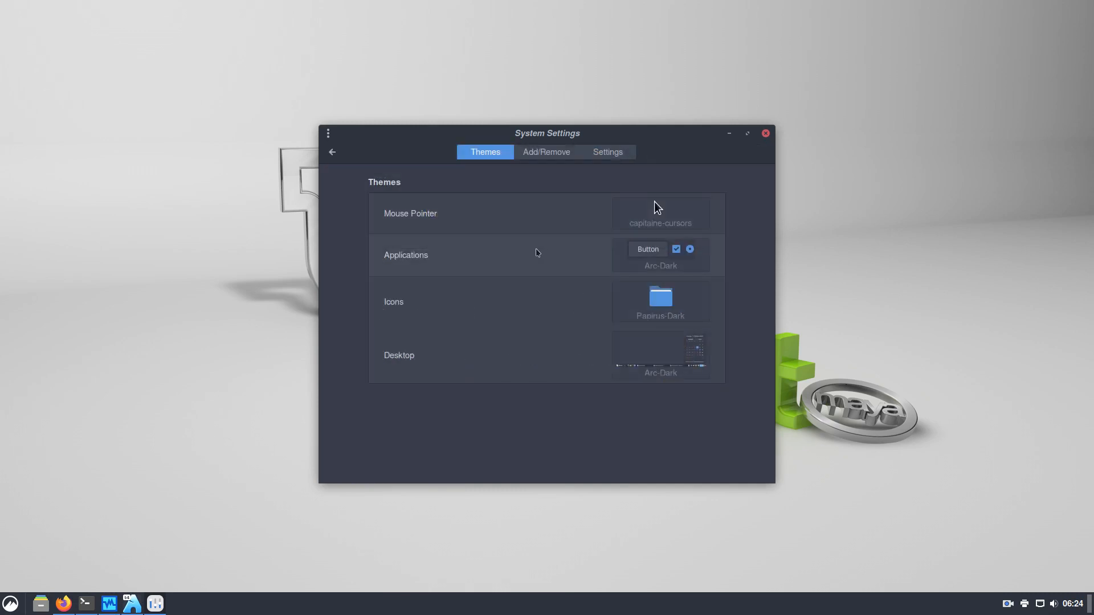
pyautogui.moveTo(654, 139); pyautogui.dragTo(492, 35)
pyautogui.click(504, 101)
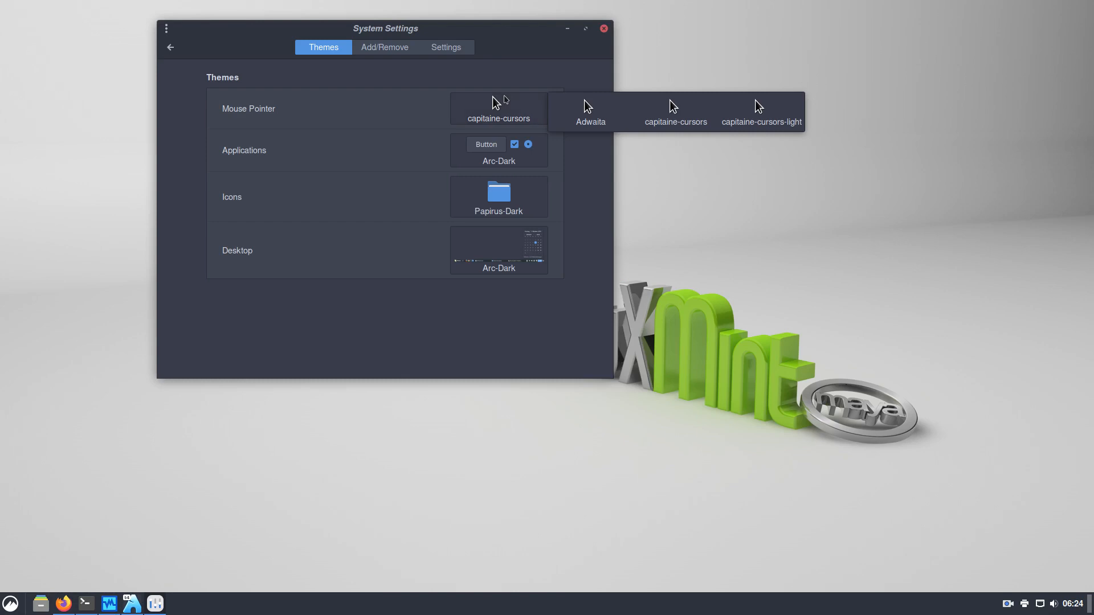
pyautogui.click(386, 158)
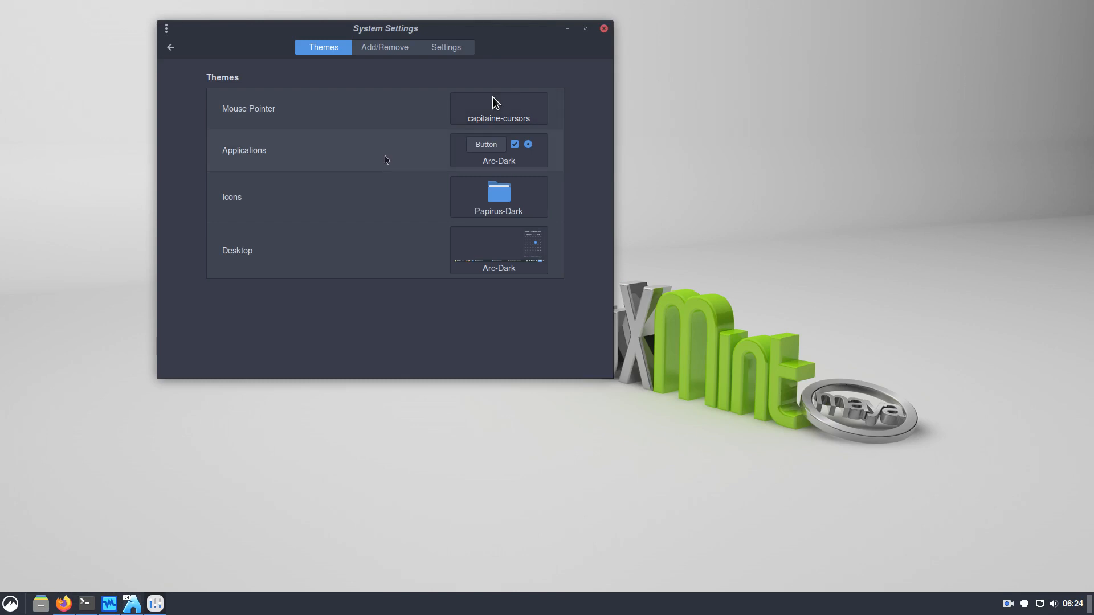
pyautogui.click(485, 159)
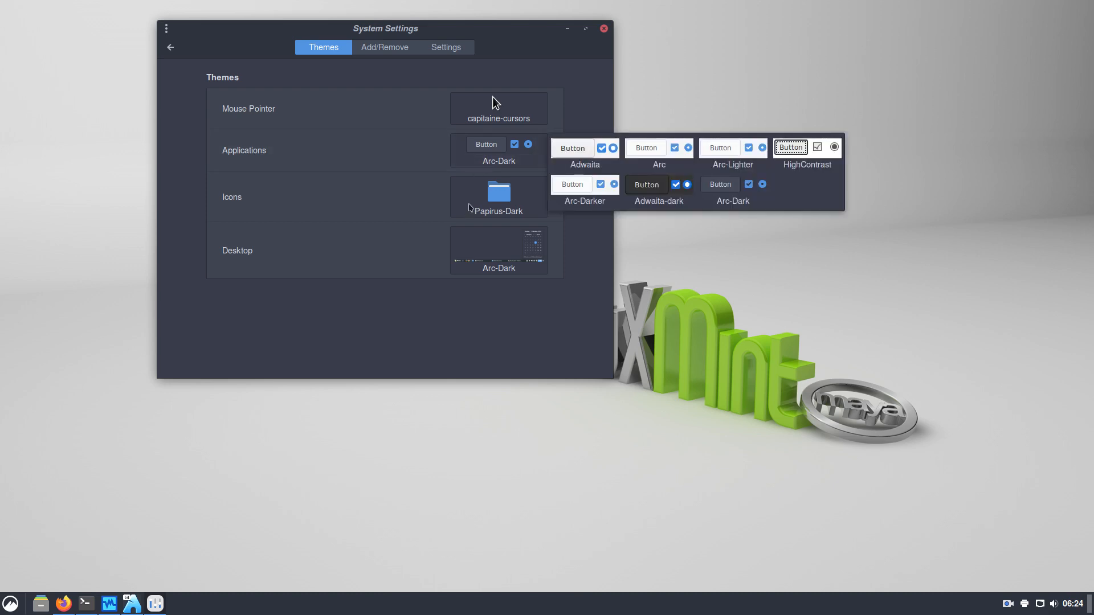
pyautogui.click(468, 206)
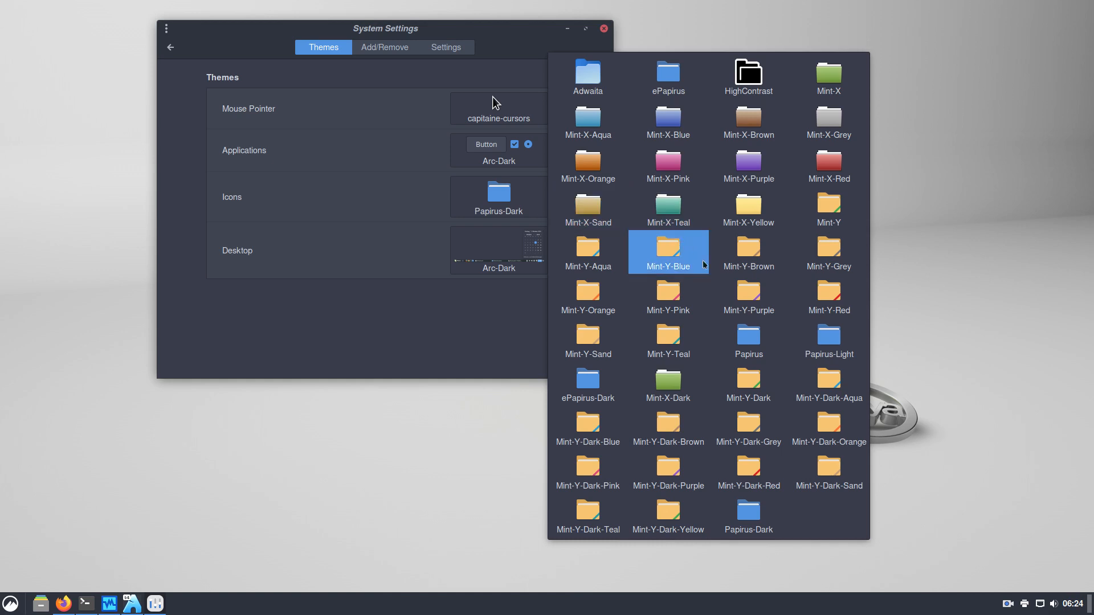
pyautogui.click(677, 252)
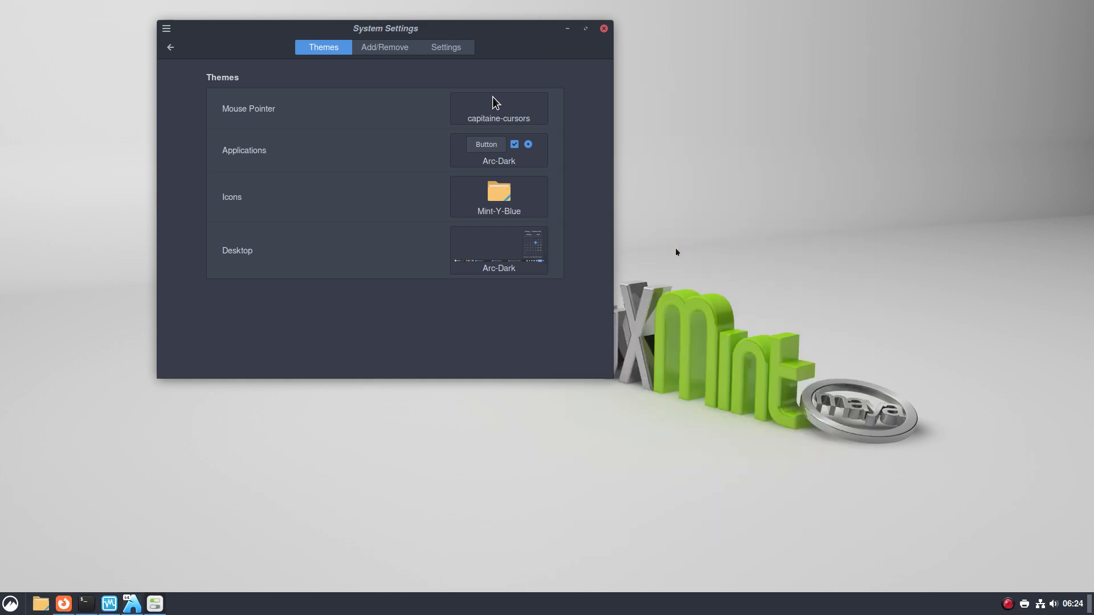
# Open the Home folder and arrange it beside the settings window
pyautogui.click(40, 603)
pyautogui.moveTo(926, 29); pyautogui.dragTo(921, 183)
pyautogui.moveTo(522, 32); pyautogui.dragTo(364, 55)
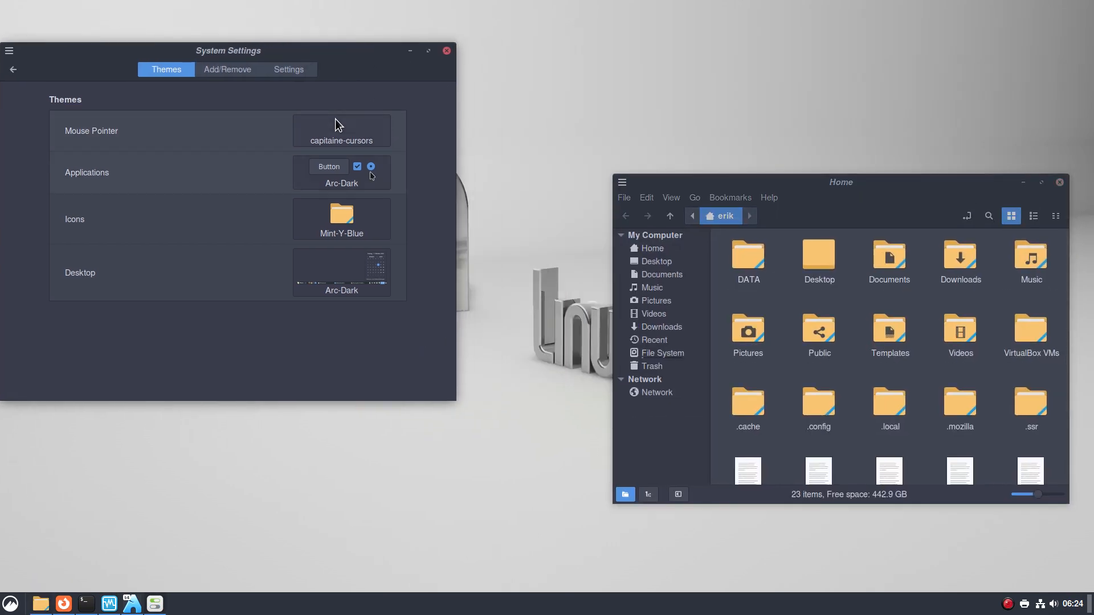
# Set the icon theme to Mint-Y-Dark-Grey
pyautogui.click(354, 217)
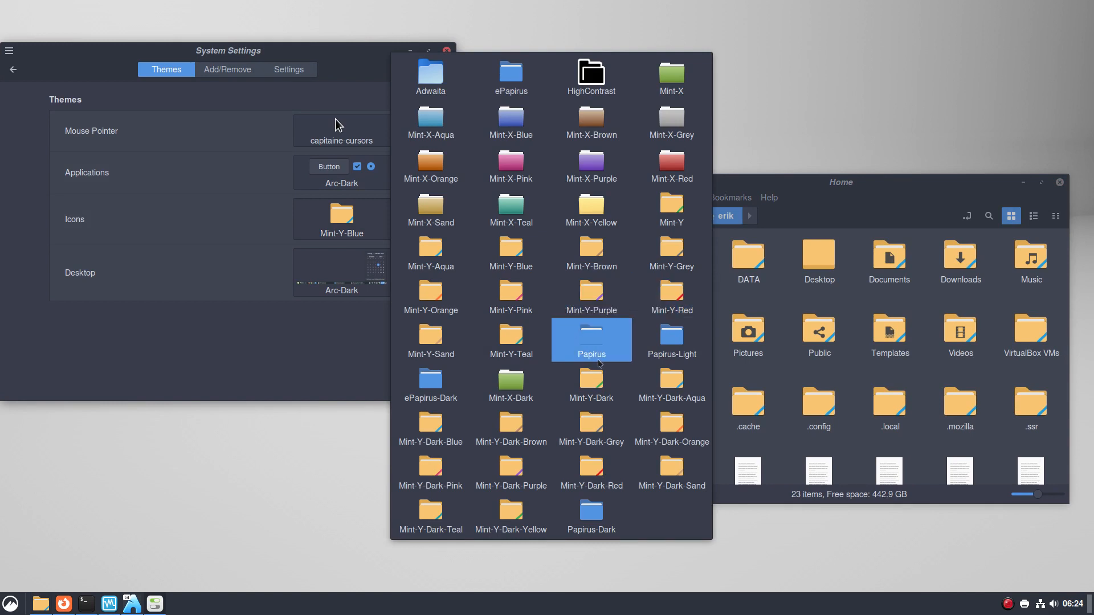
pyautogui.click(594, 420)
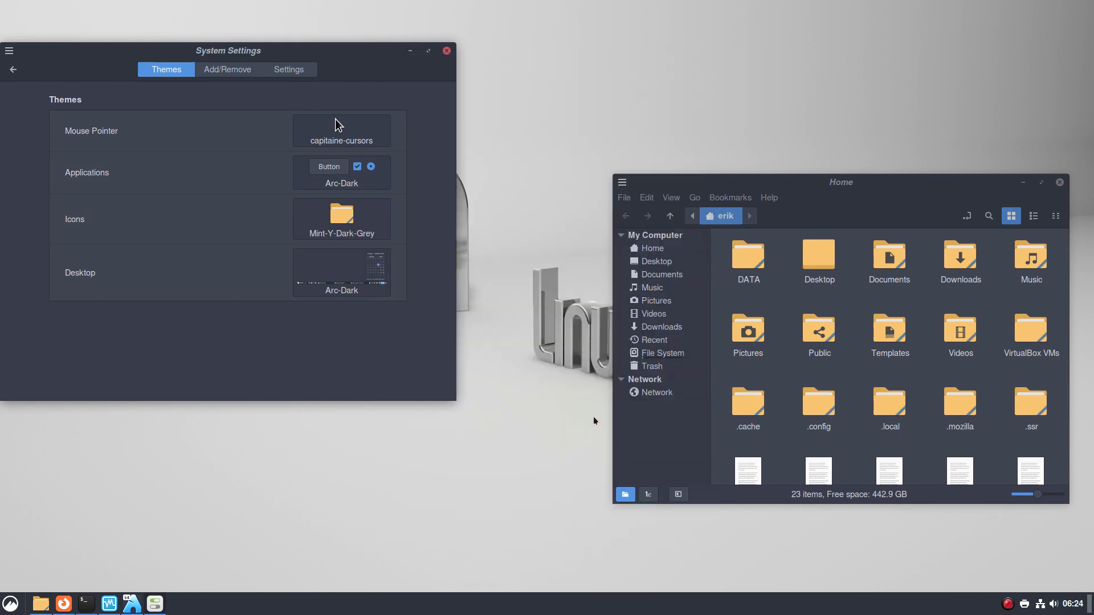
pyautogui.click(347, 220)
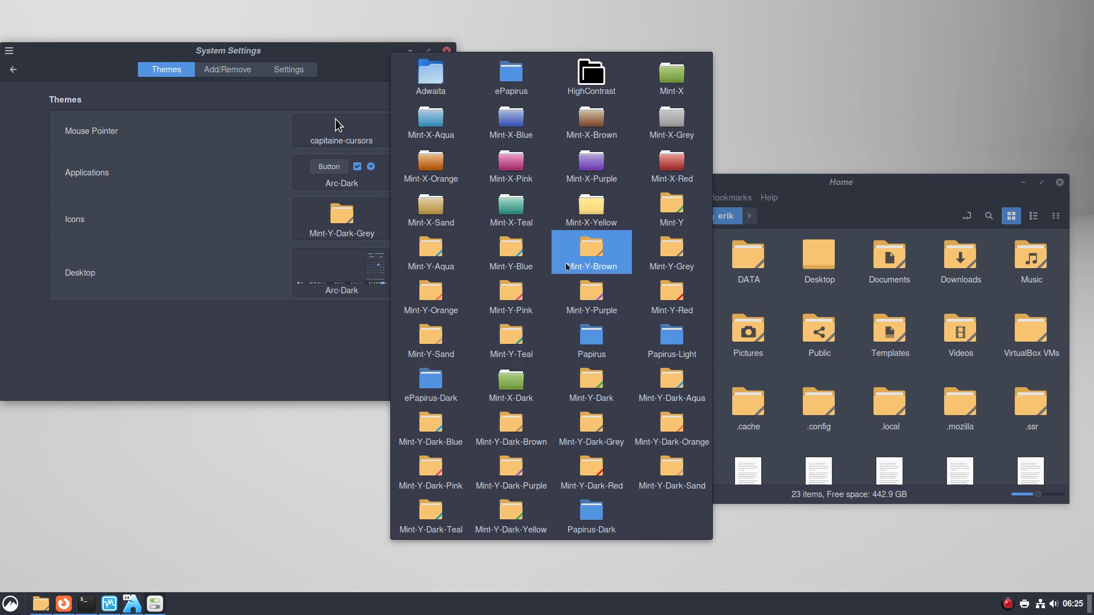
pyautogui.click(319, 276)
# Inspect the desktop theme choices, keep Arc-Dark, and move the Home window up-left
pyautogui.click(318, 276)
pyautogui.click(318, 276)
pyautogui.click(318, 276)
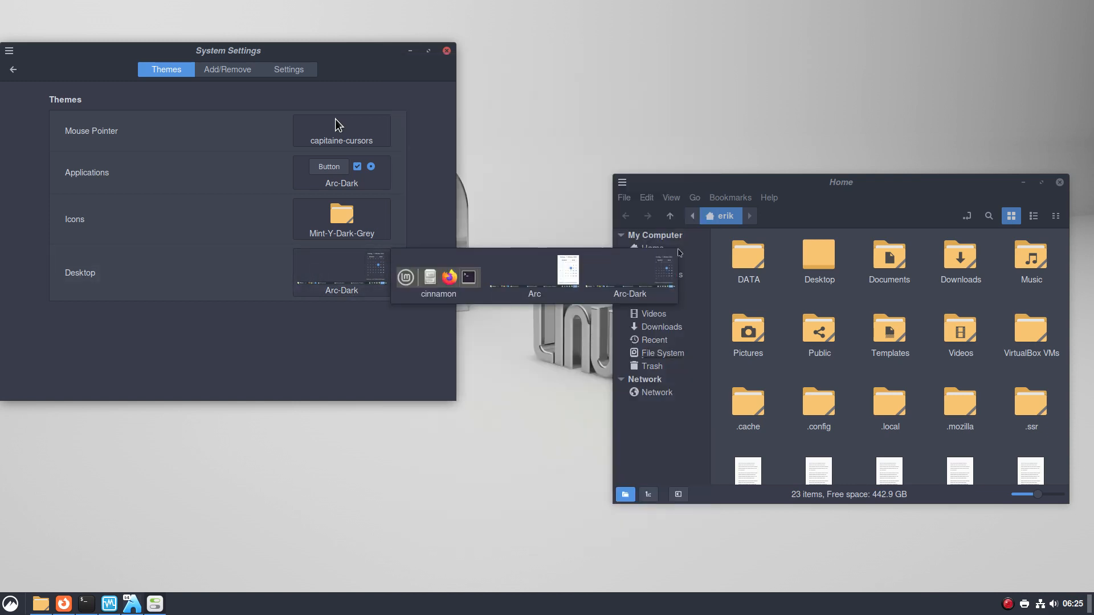
pyautogui.click(564, 187)
pyautogui.moveTo(934, 188); pyautogui.dragTo(863, 136)
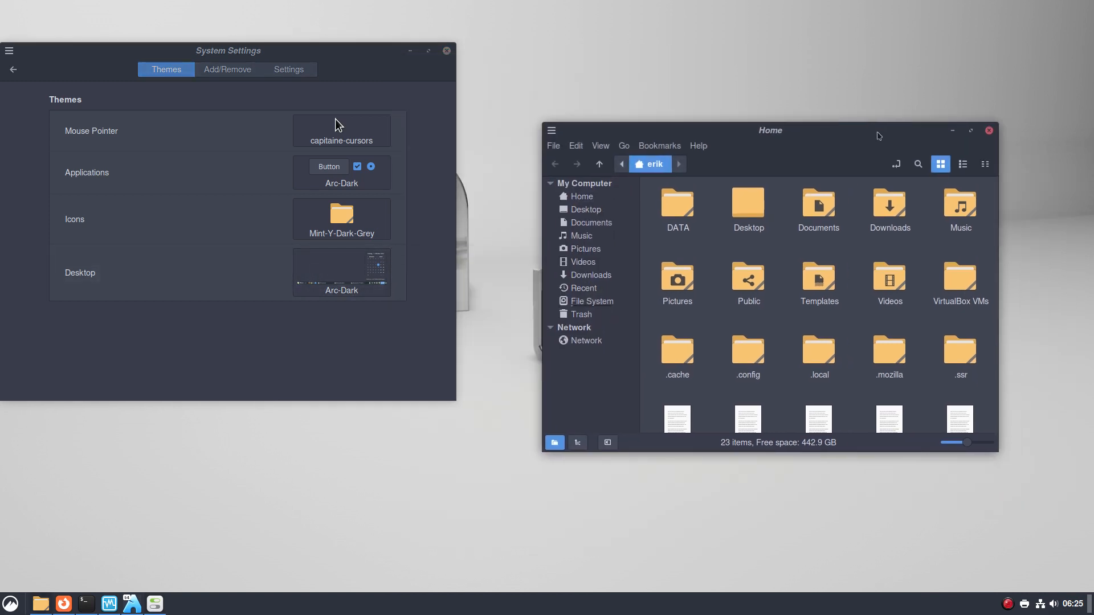
# Close the Terminal after the mintstick-git install and the Home folder, then show the application menu
pyautogui.rightClick(1008, 604)
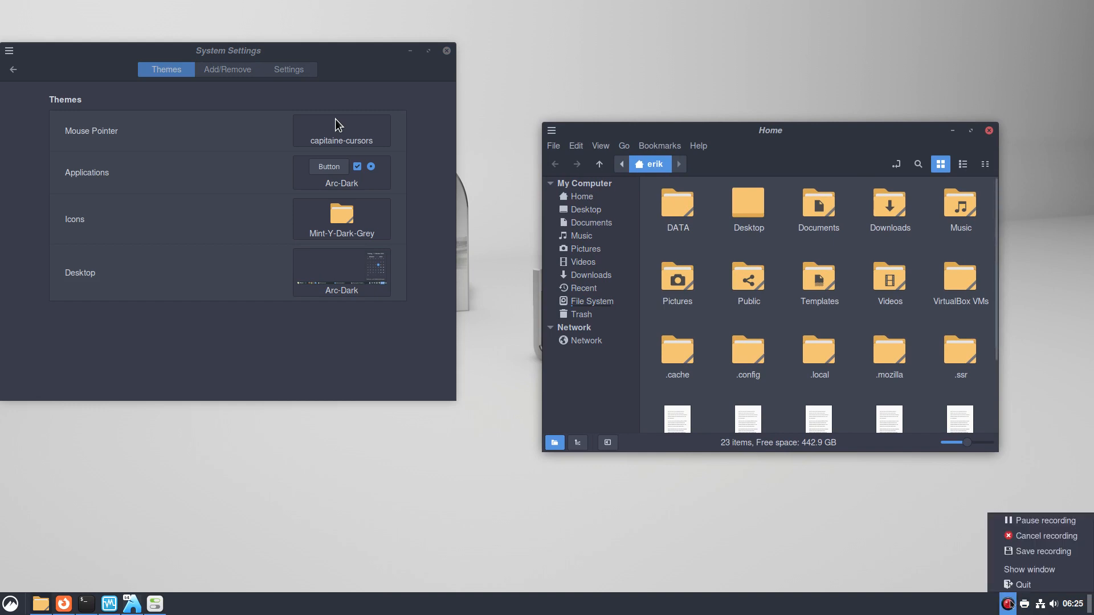
pyautogui.click(1037, 519)
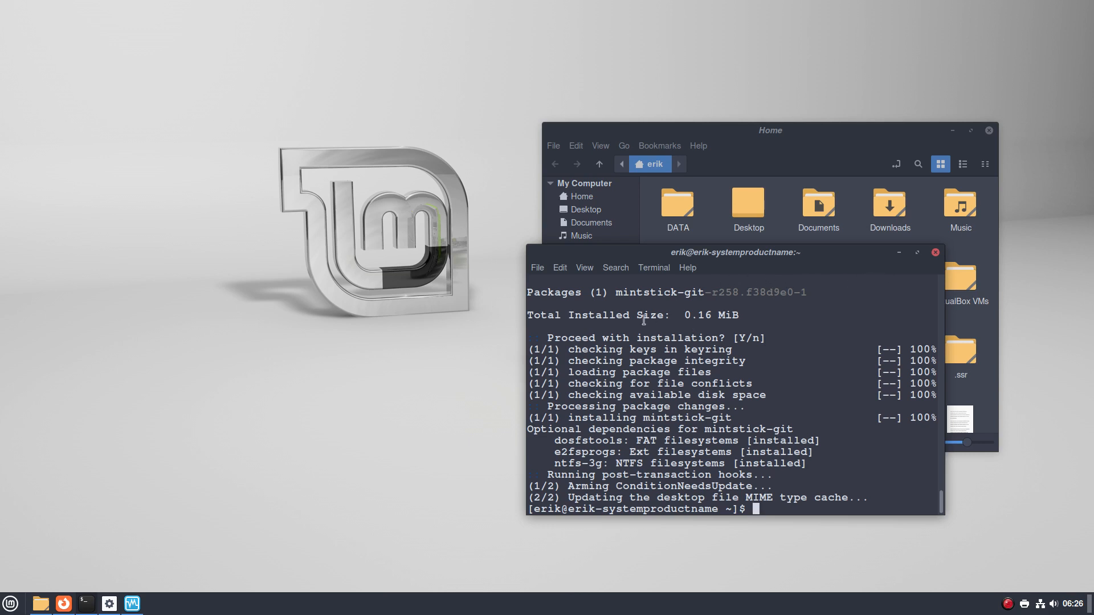
pyautogui.click(935, 252)
pyautogui.click(988, 131)
pyautogui.click(10, 603)
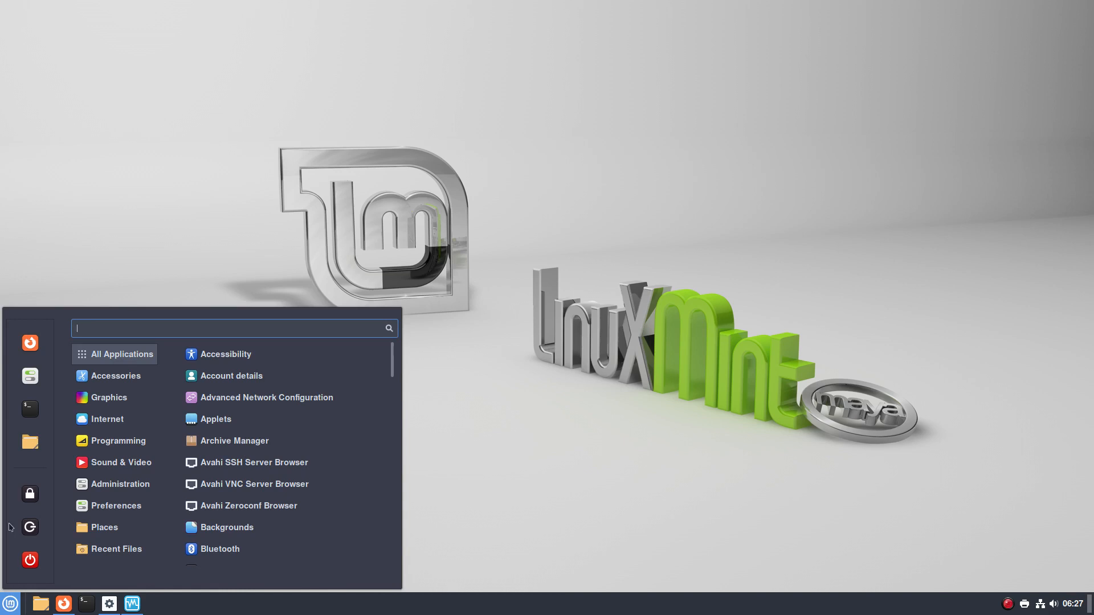
# In System Settings Themes, set the mouse pointer theme to Bibata-Modern-Classic
pyautogui.click(30, 376)
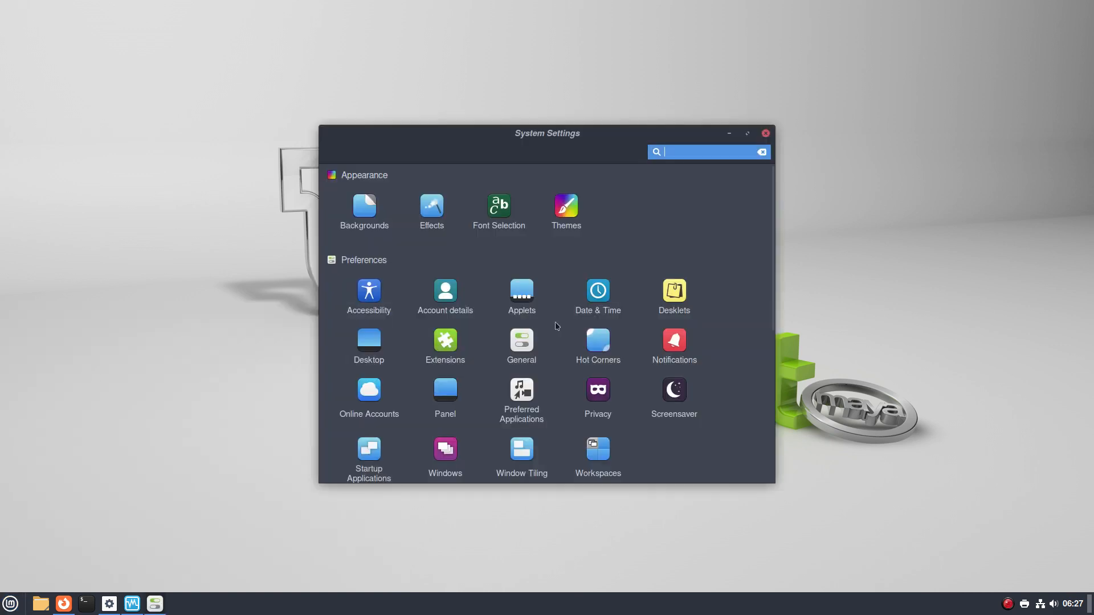
pyautogui.click(571, 230)
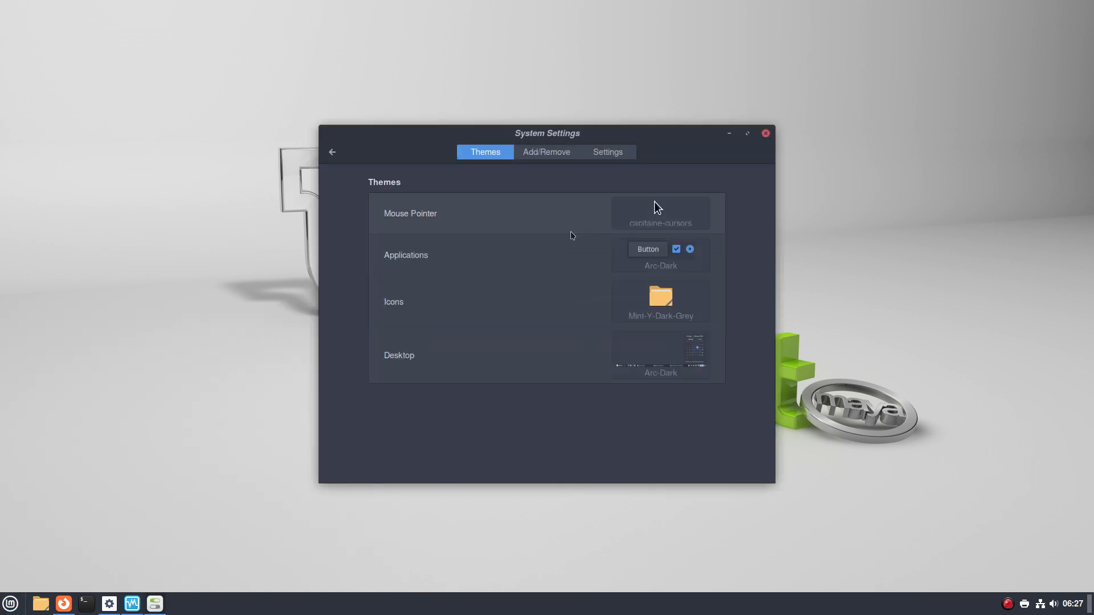
pyautogui.moveTo(618, 138); pyautogui.dragTo(674, 103)
pyautogui.click(740, 180)
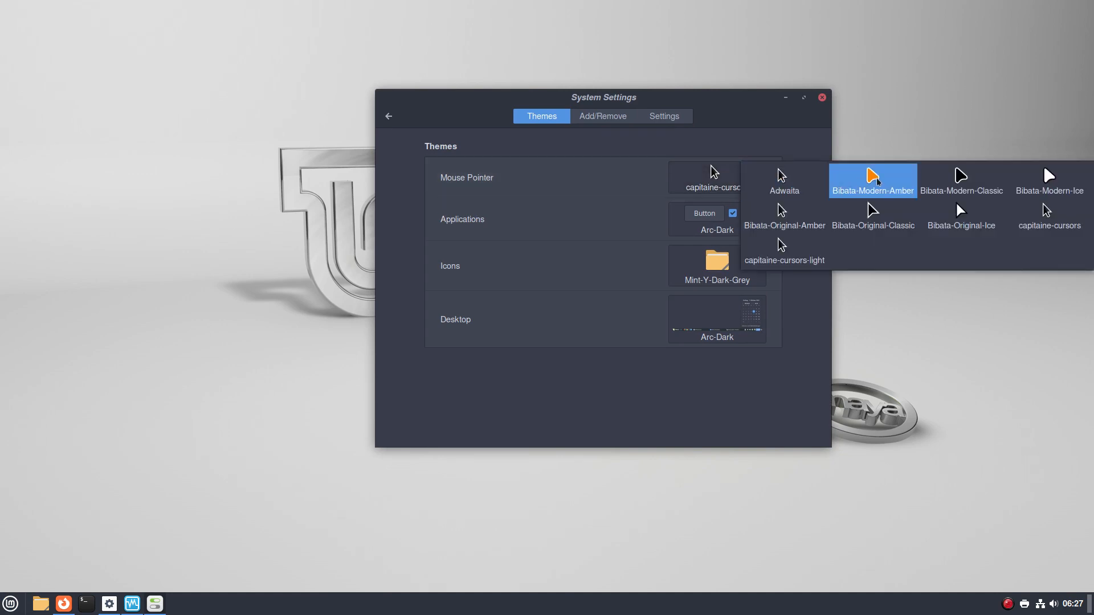
pyautogui.click(961, 188)
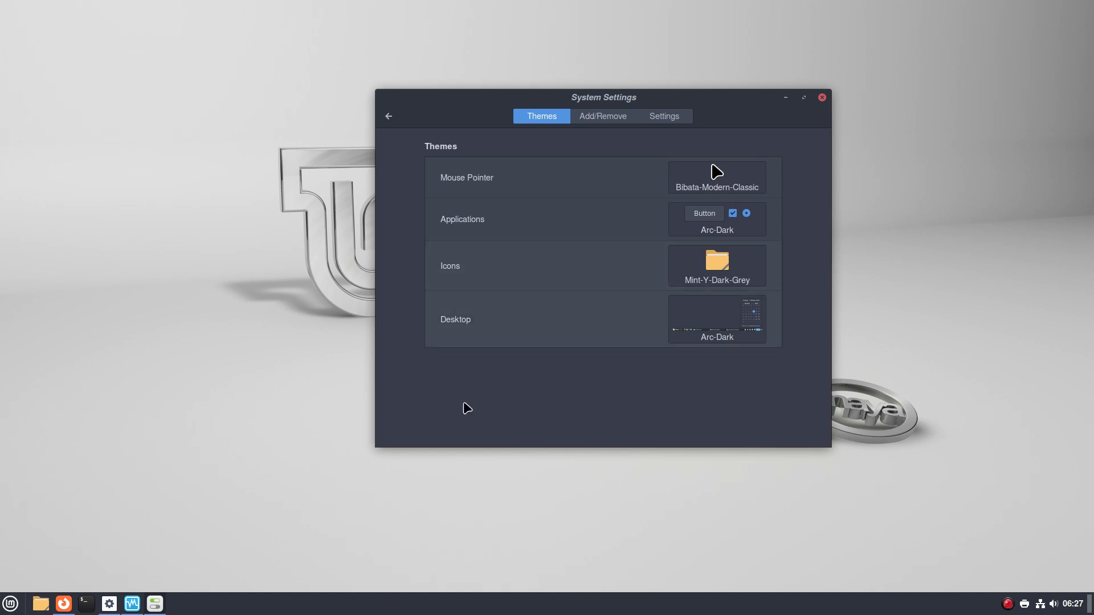
pyautogui.click(132, 604)
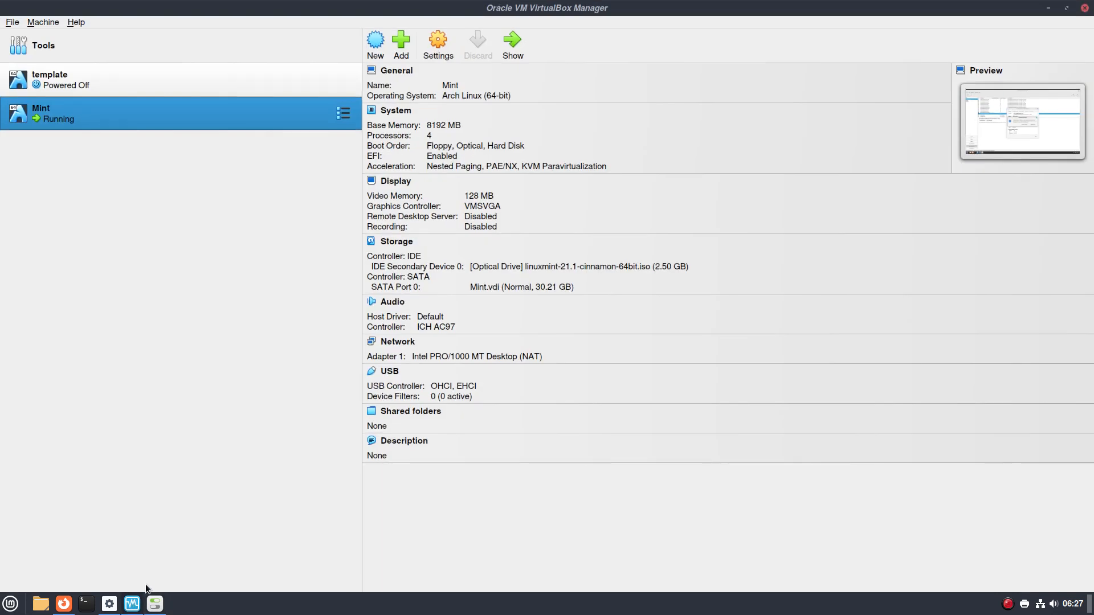
# Switch to the running Mint VM and continue past its remove-installation-medium prompt
pyautogui.click(155, 603)
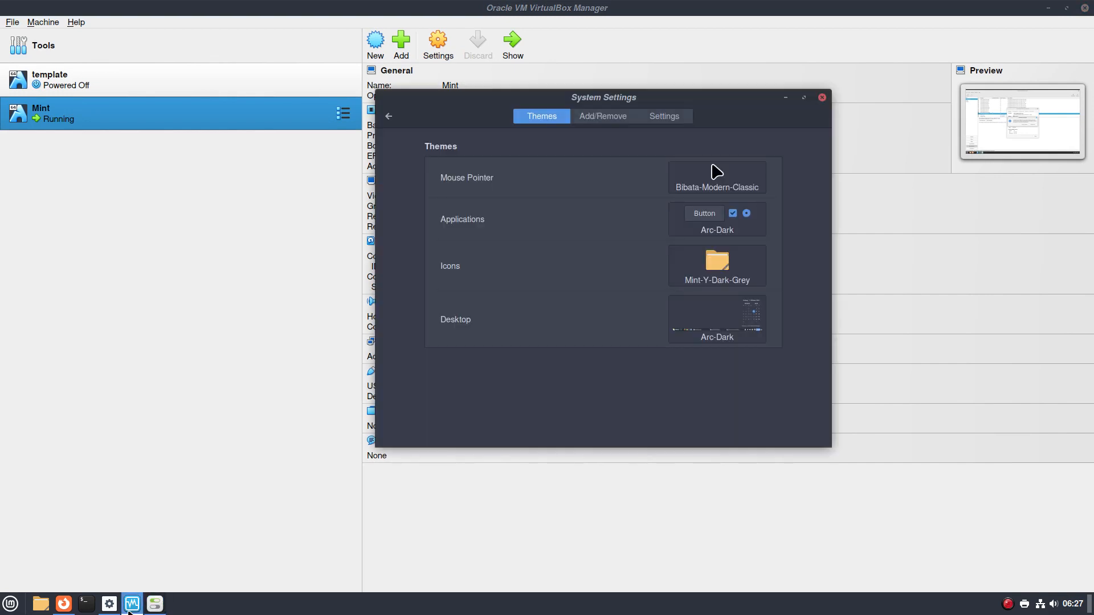
pyautogui.click(129, 611)
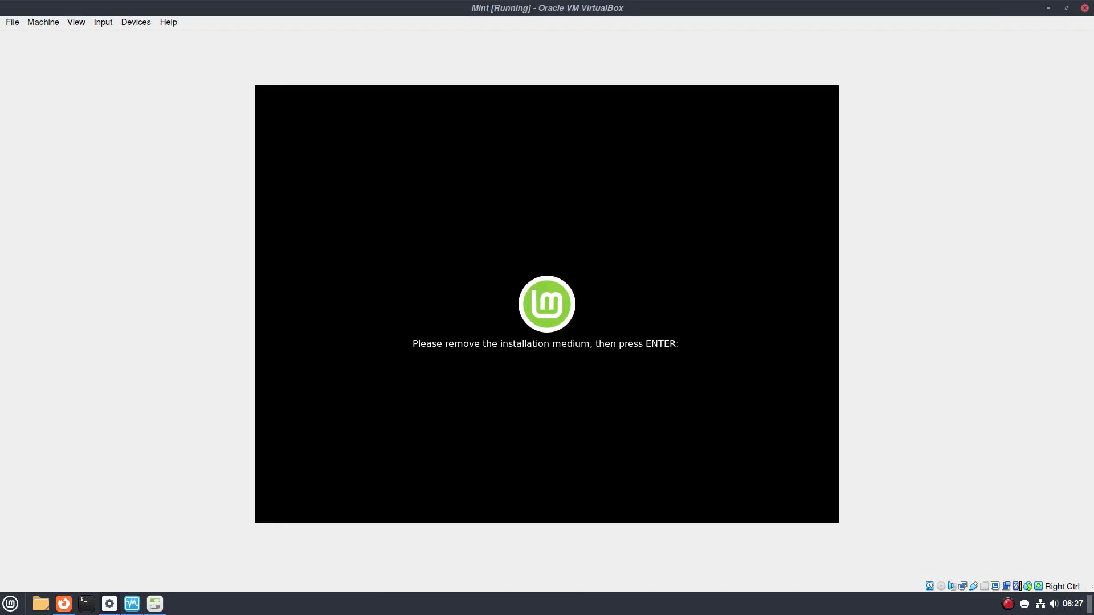
pyautogui.press('Return')
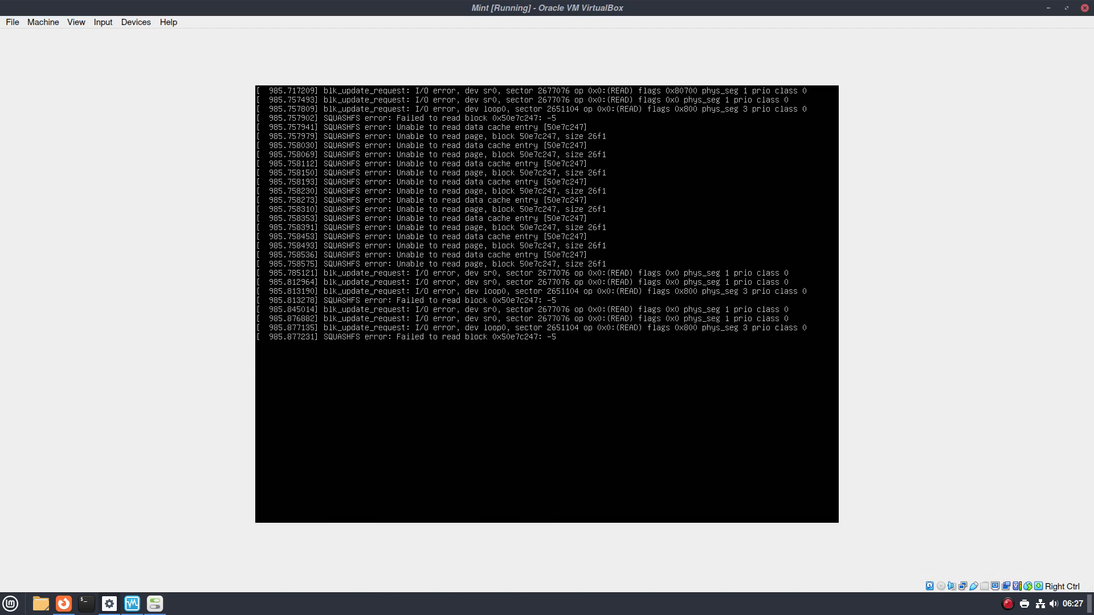
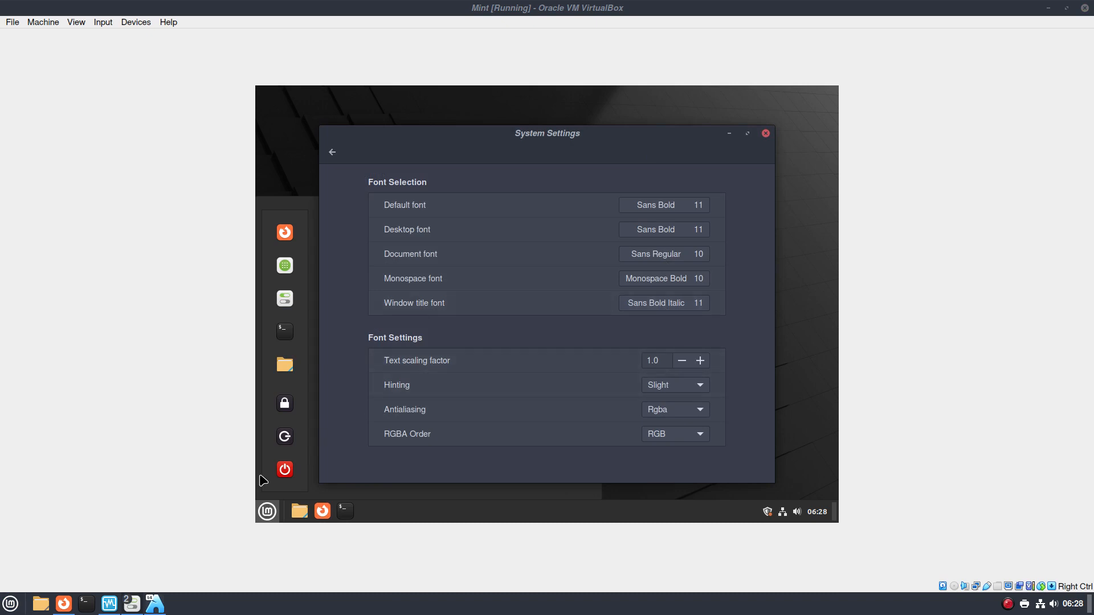
# Launch System Settings from the Mint VM's menu
pyautogui.click(283, 299)
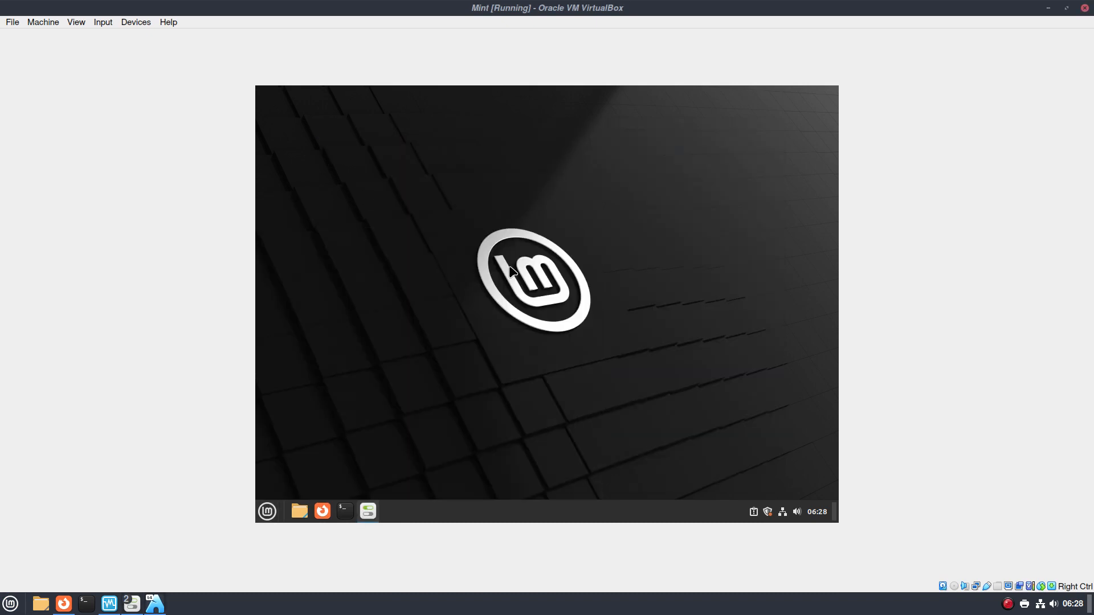
# Open the VM's Fonts page and place the host's font settings beside it for comparison
pyautogui.click(503, 223)
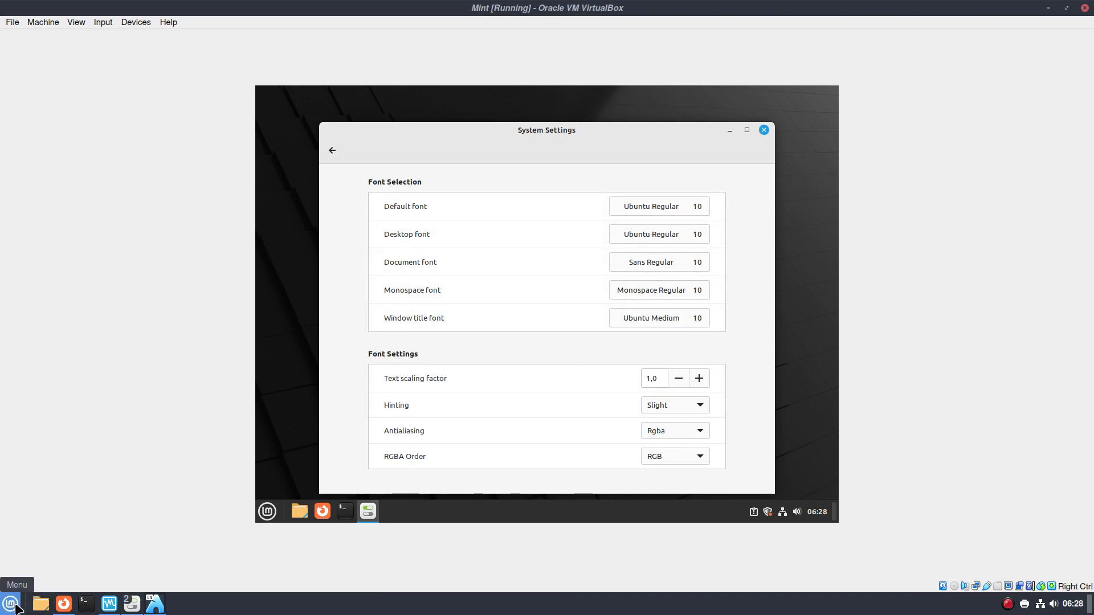
pyautogui.click(132, 606)
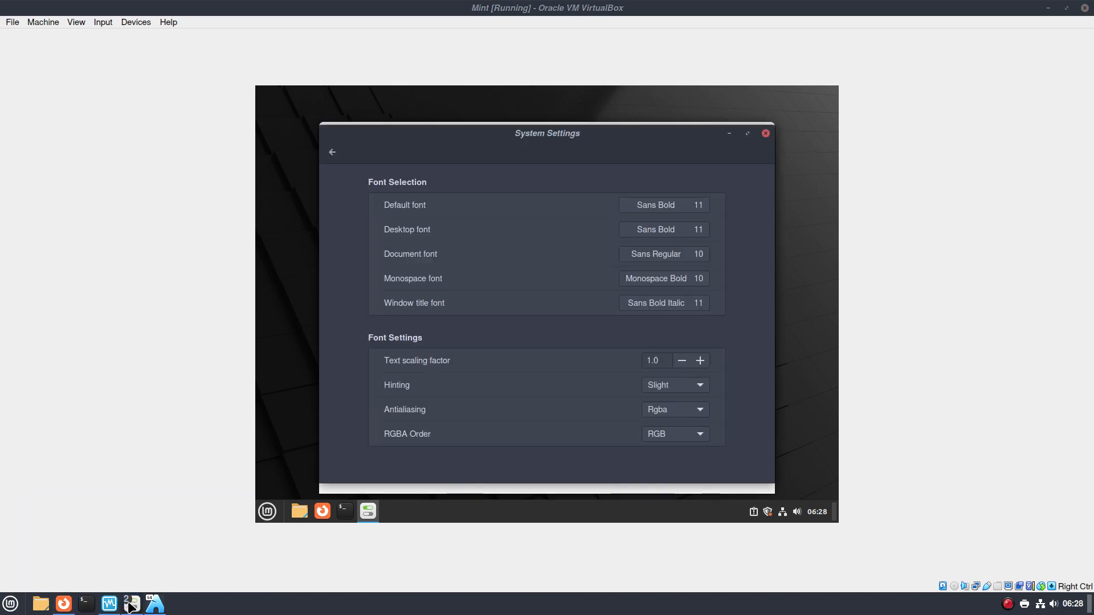
pyautogui.moveTo(586, 134); pyautogui.dragTo(254, 137)
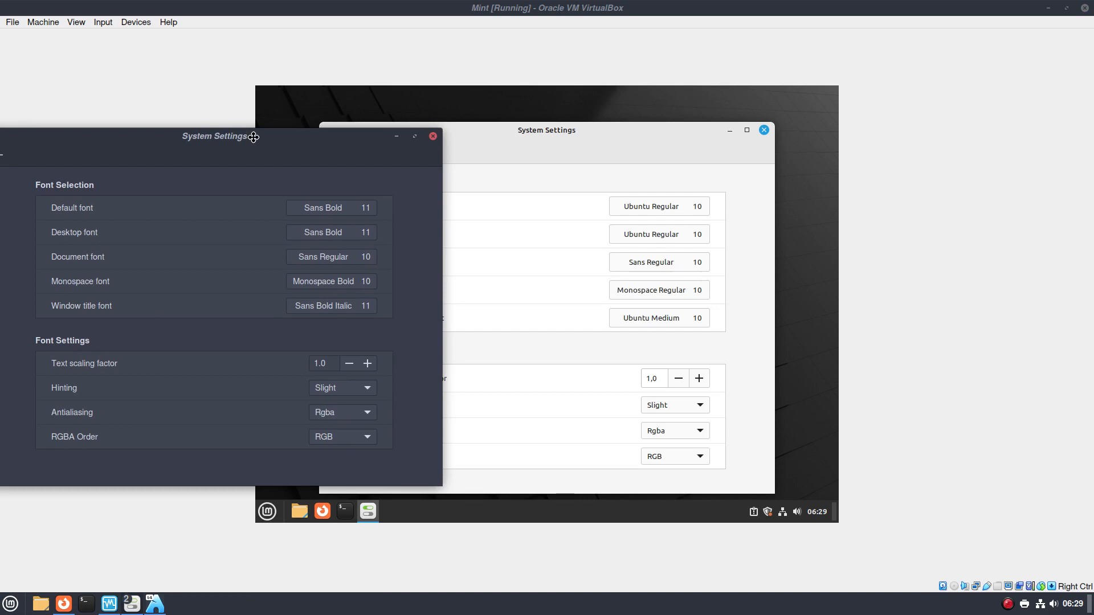
# Close both font settings windows and open the VM's Home folder
pyautogui.click(433, 137)
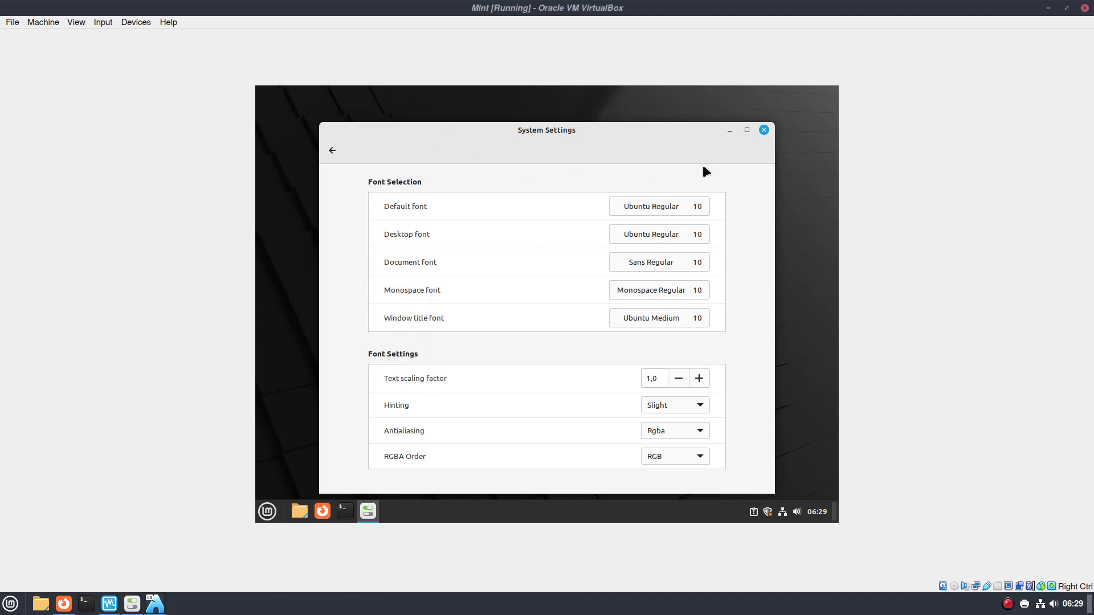
pyautogui.click(764, 130)
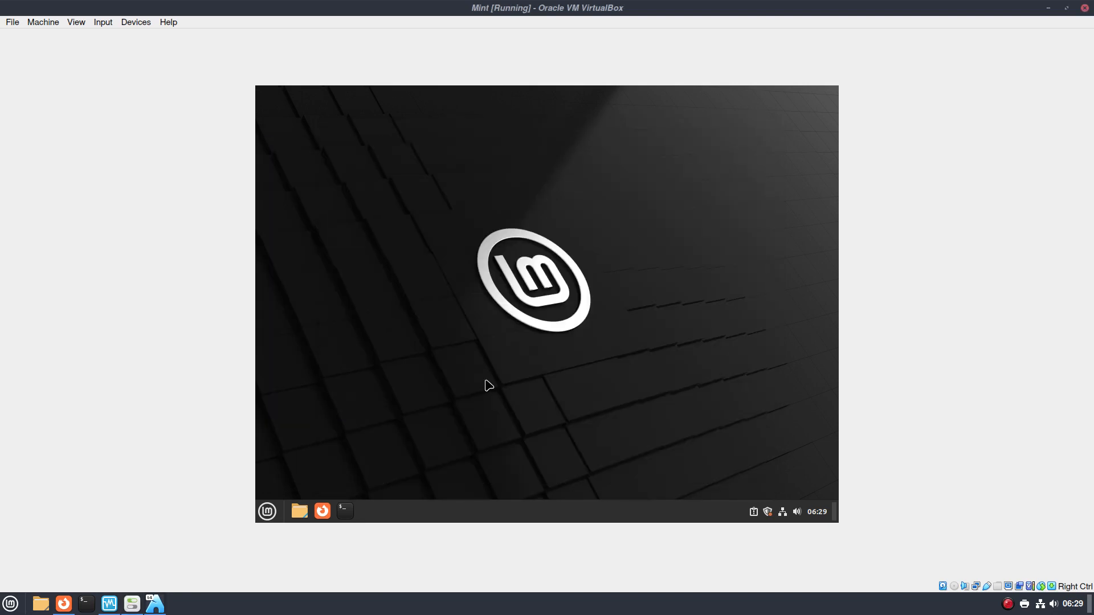
pyautogui.click(305, 510)
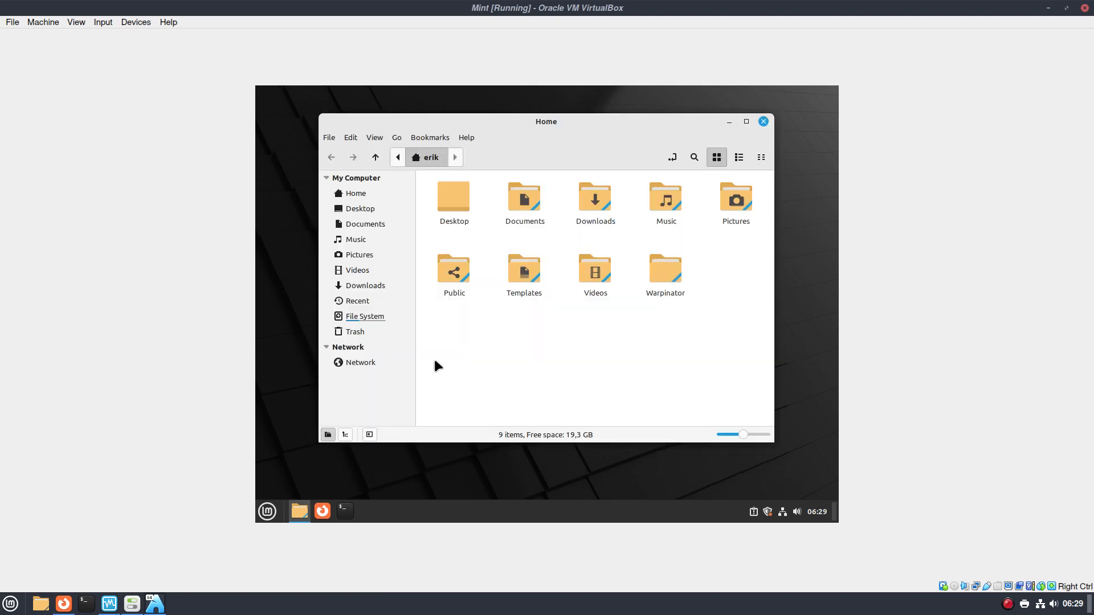
# Open and close the host's Home folder for comparison, then minimize the Mint VM window
pyautogui.click(43, 603)
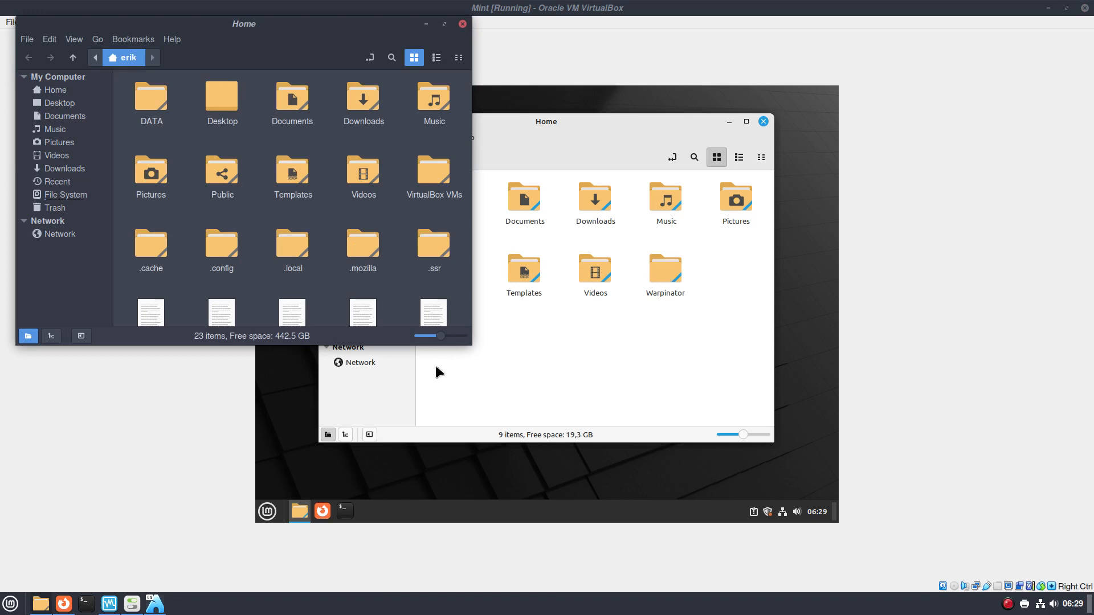
pyautogui.click(463, 25)
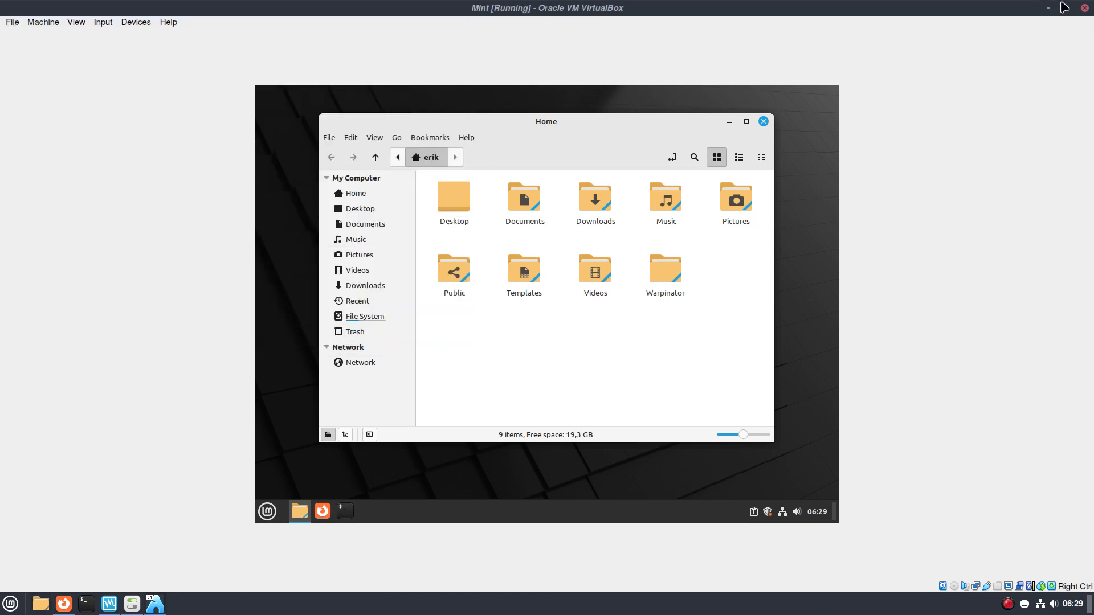
pyautogui.click(1048, 8)
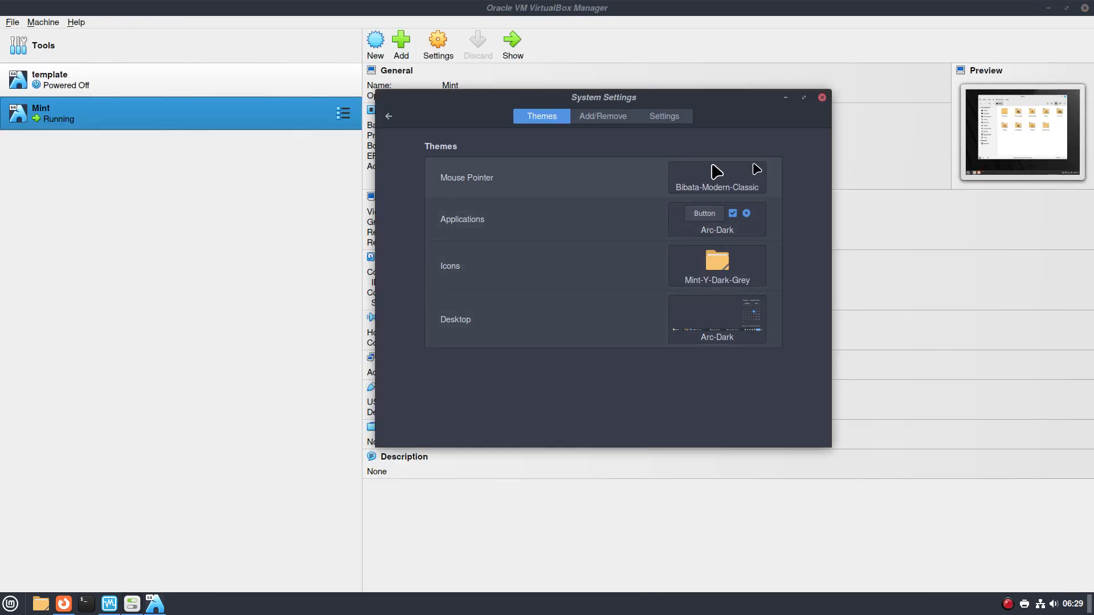
# Browse the icon, desktop and application theme lists, keeping Arc-Dark and Mint-Y-Dark-Grey unchanged
pyautogui.click(729, 267)
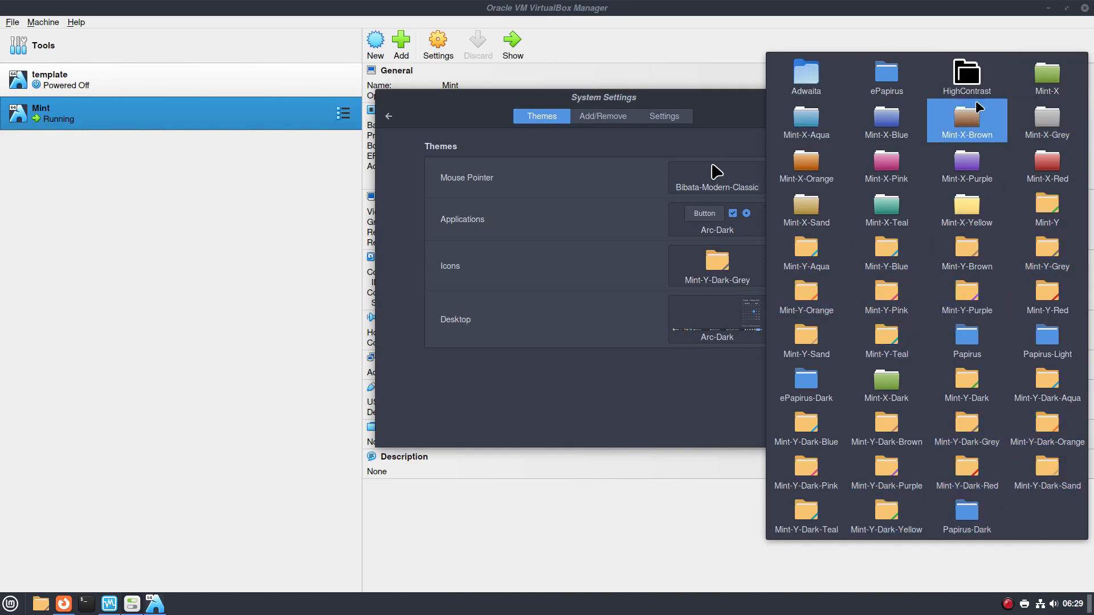
pyautogui.click(667, 403)
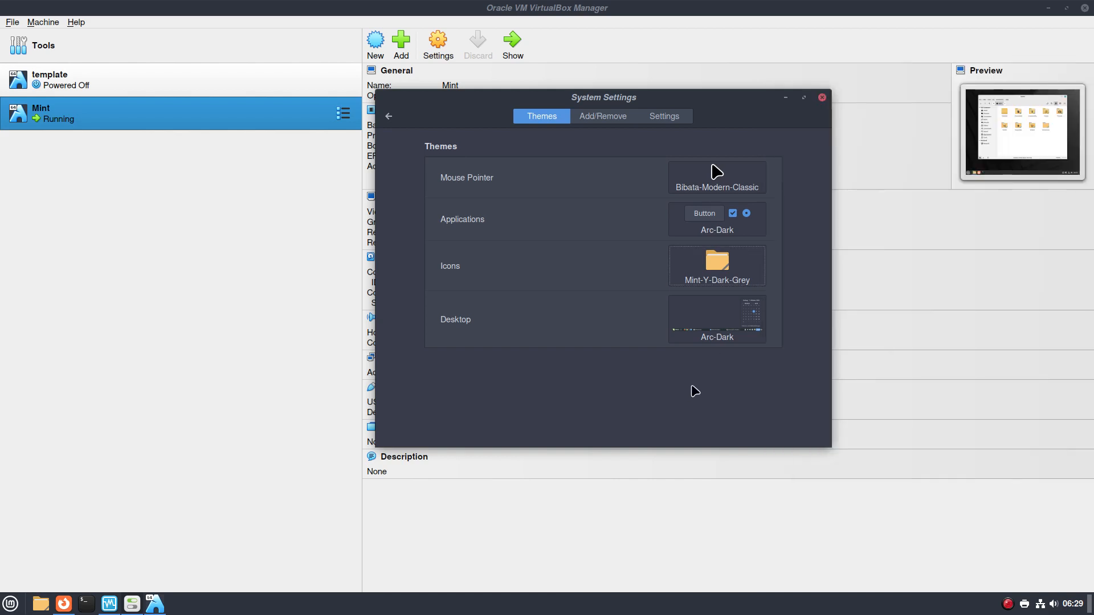
pyautogui.click(713, 325)
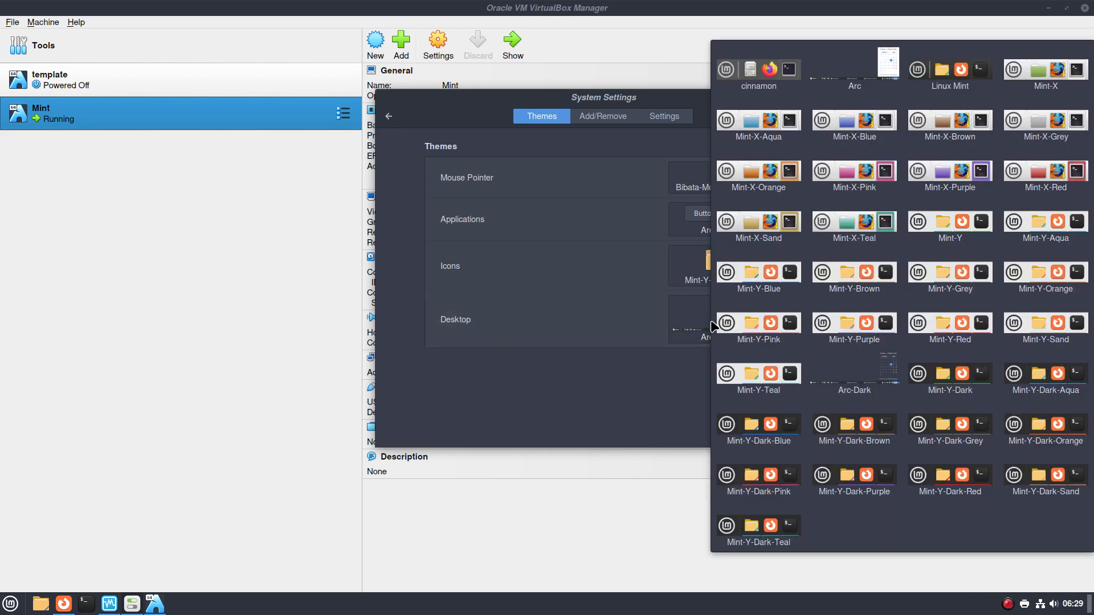
pyautogui.click(666, 403)
pyautogui.click(731, 228)
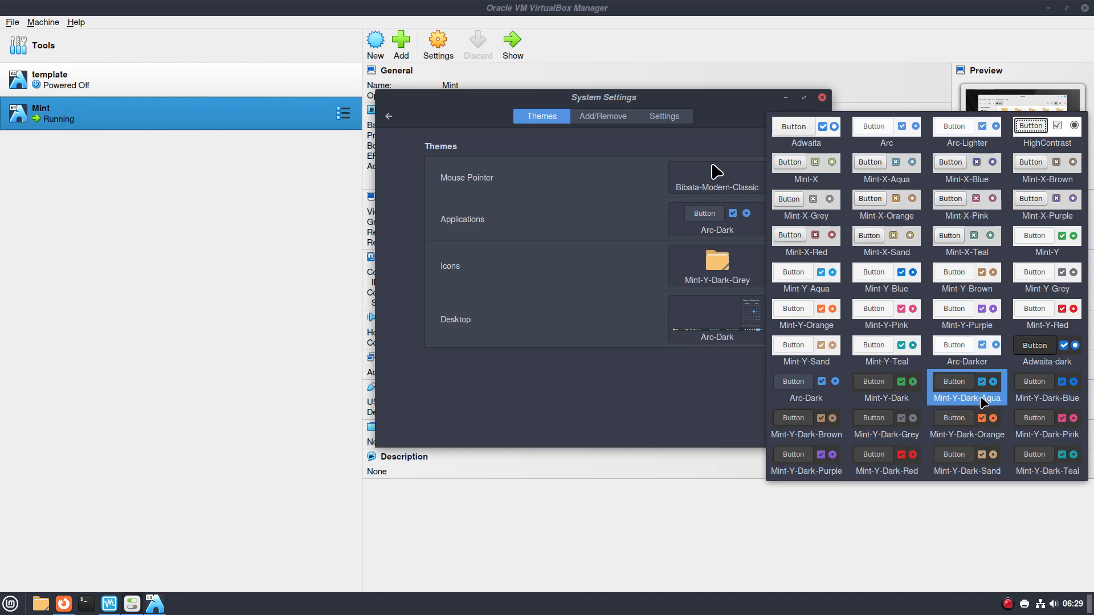
pyautogui.click(831, 399)
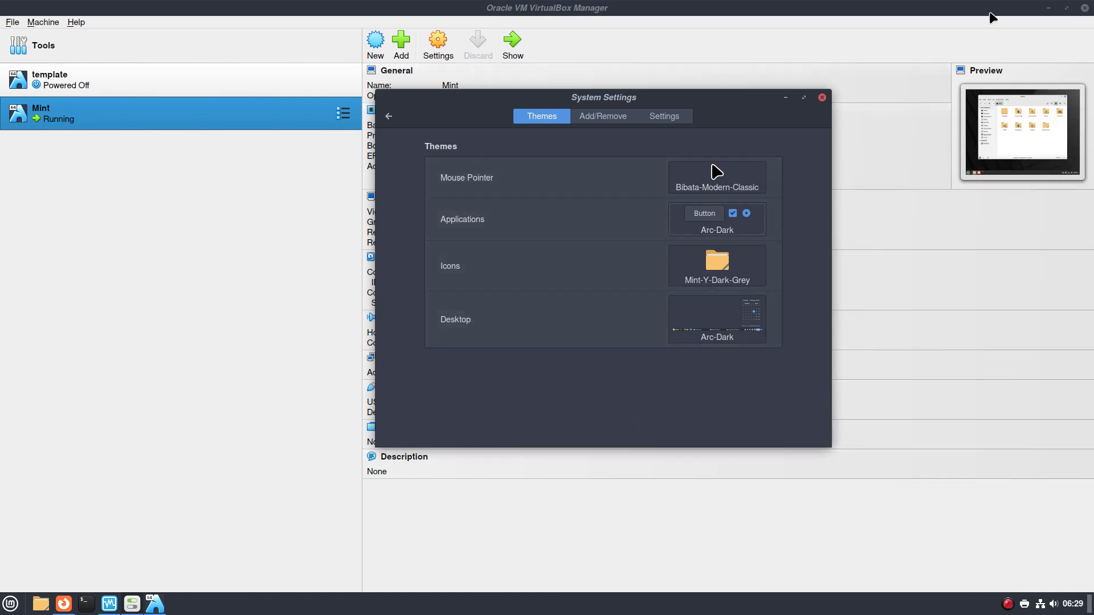
# Minimize VirtualBox Manager and shift System Settings right to clear the desktop
pyautogui.click(1048, 9)
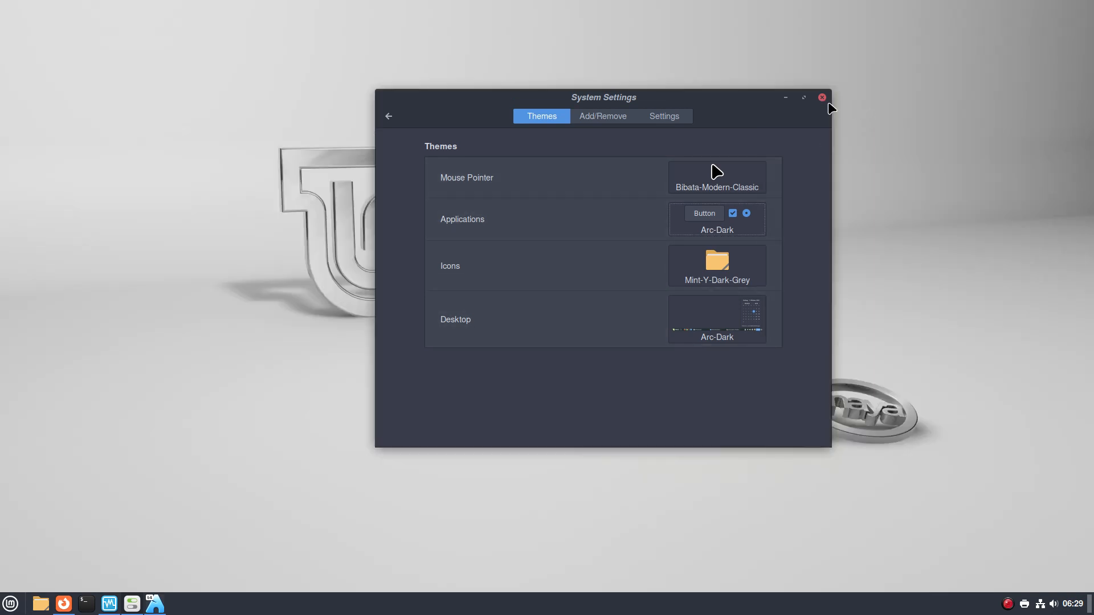
pyautogui.moveTo(751, 102); pyautogui.dragTo(853, 131)
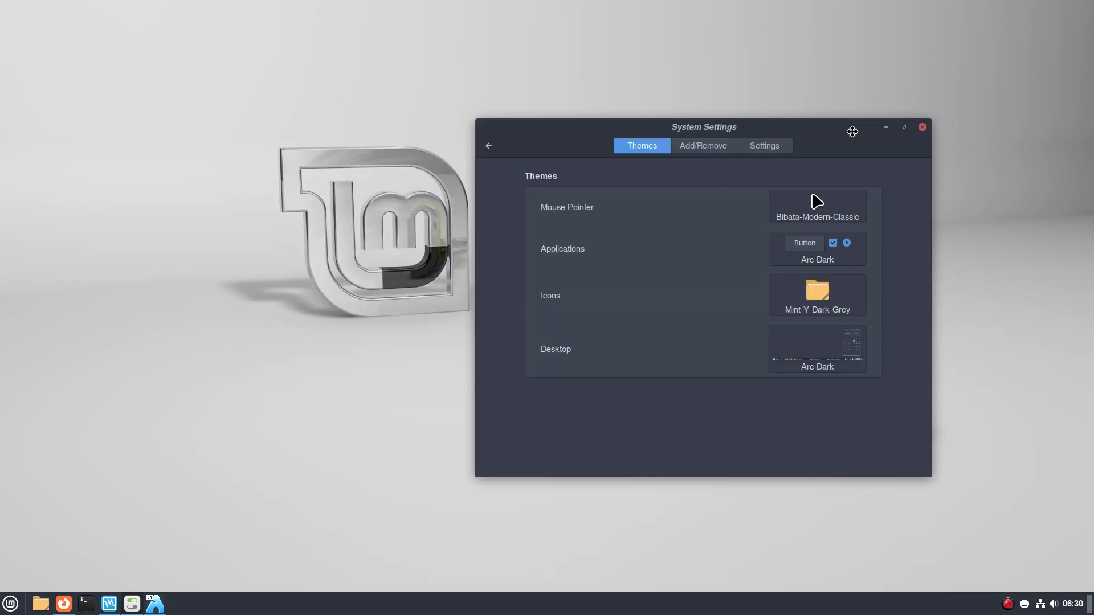
pyautogui.click(271, 274)
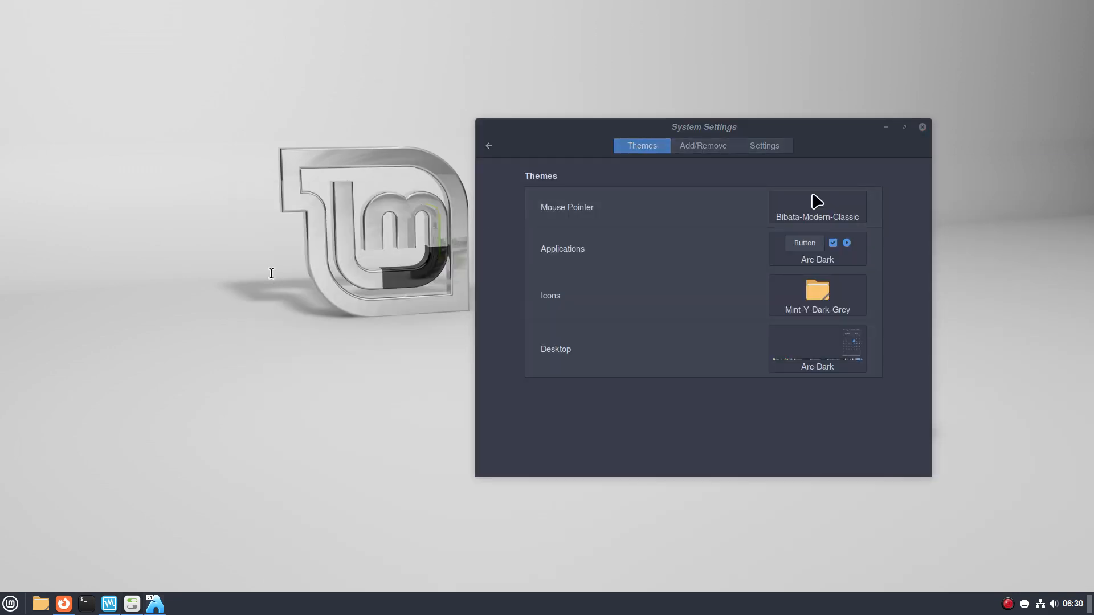
# Run neofetch in a new terminal, correcting the typo, showing Arch Linux with Cinnamon 5.6.7
pyautogui.hotkey('ctrl', 'alt', 't')
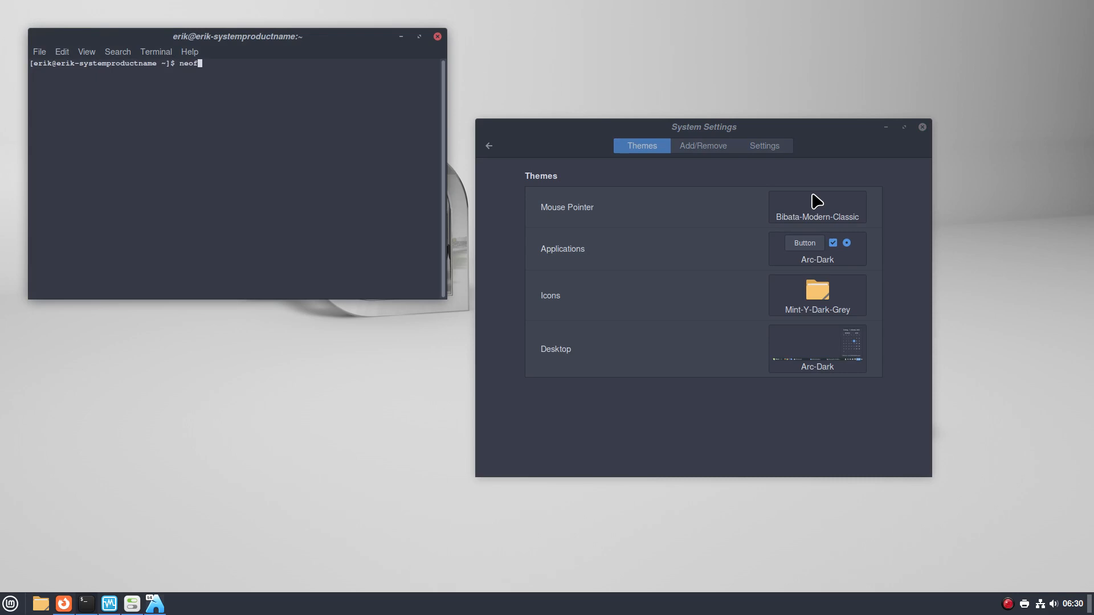
pyautogui.write('neofetchµ')
pyautogui.press('Return')
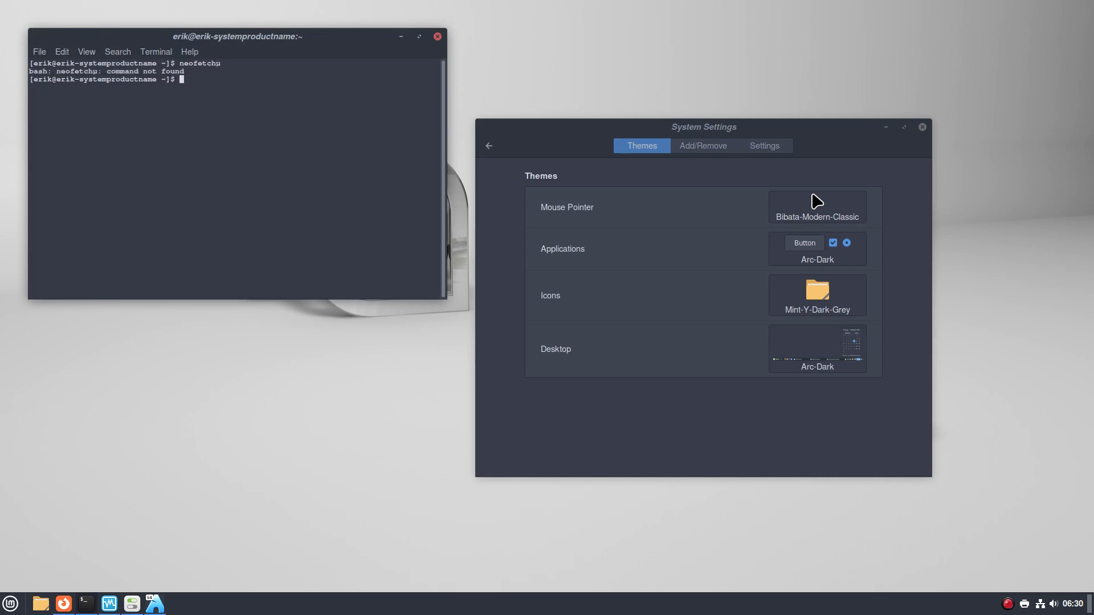
pyautogui.press('Up')
pyautogui.press('Return')
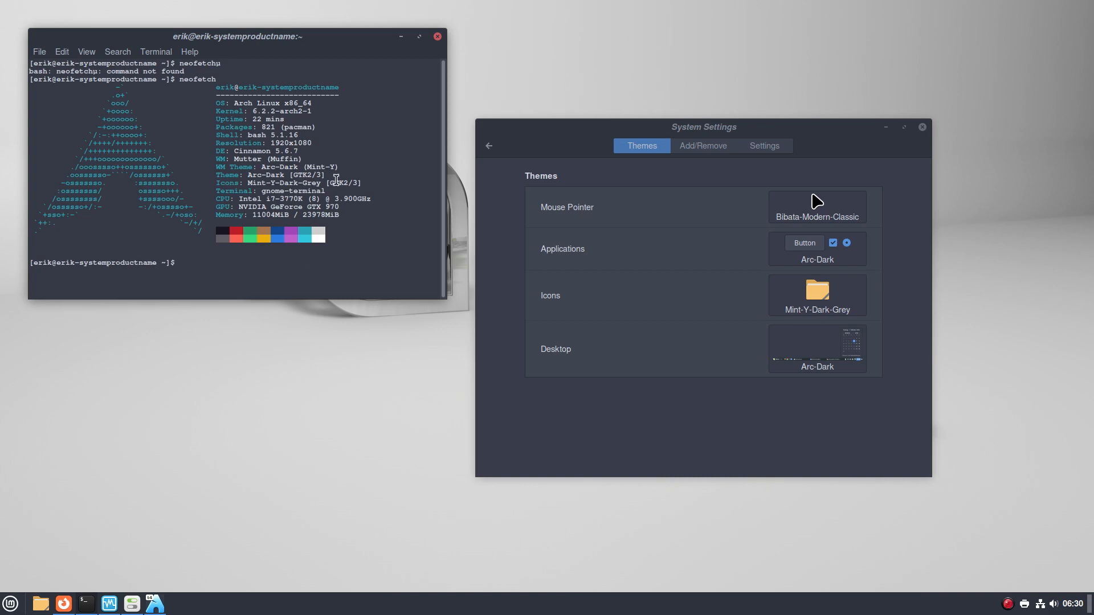
pyautogui.moveTo(644, 127); pyautogui.dragTo(683, 135)
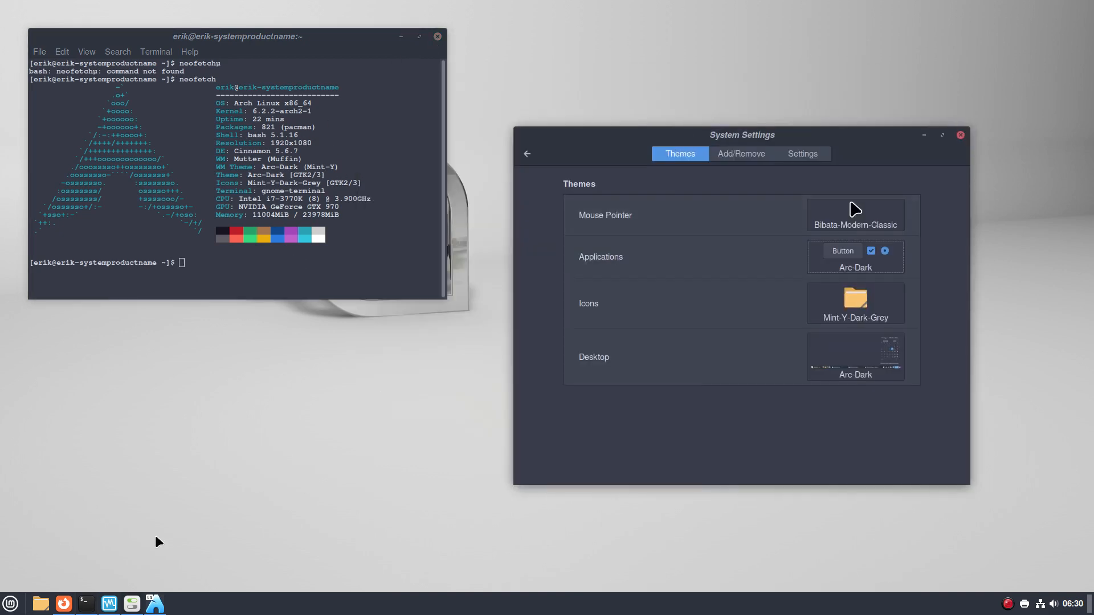
# Preview the application menu and keep Bibata-Modern-Classic as the pointer theme
pyautogui.click(14, 606)
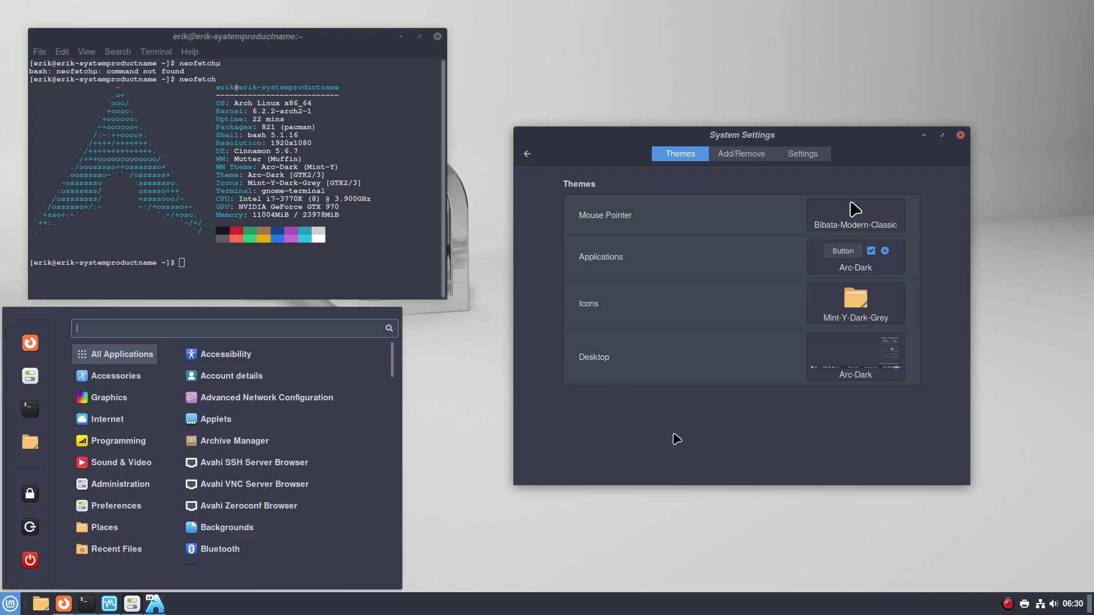
pyautogui.click(677, 439)
pyautogui.click(875, 215)
pyautogui.click(961, 216)
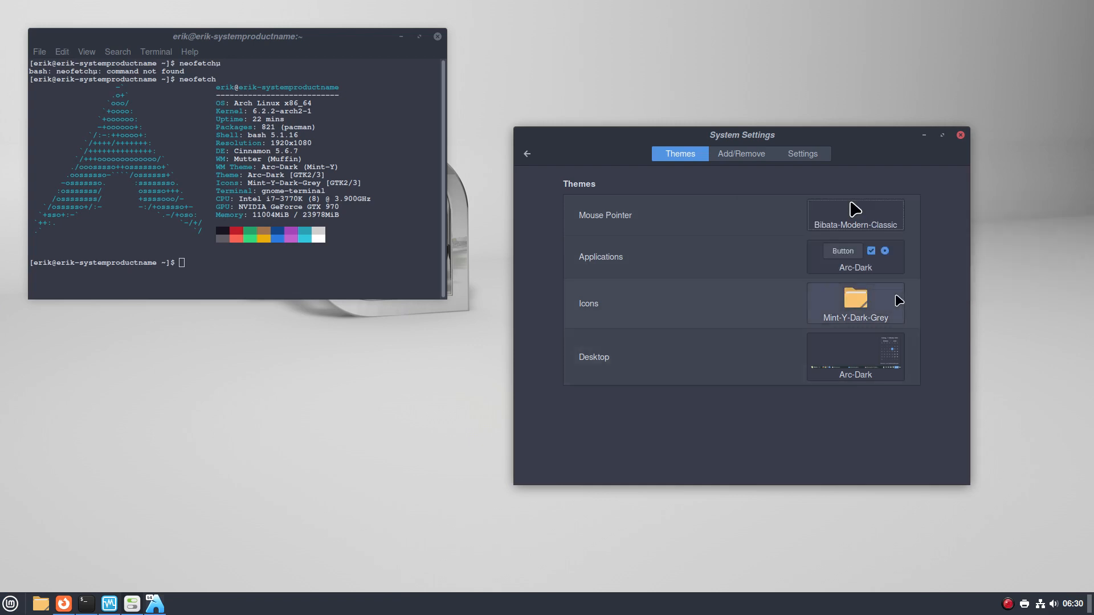
# Try Mint-Y-Dark-Aqua, then apply Mint-Y-Dark-Orange as the applications theme and check the menu
pyautogui.click(855, 257)
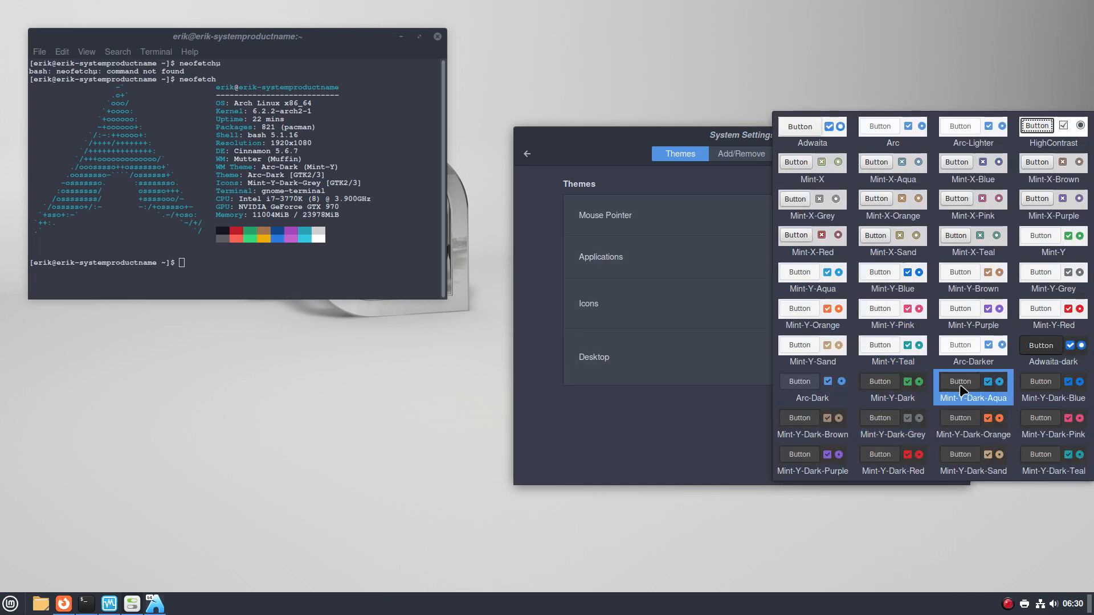
pyautogui.click(972, 390)
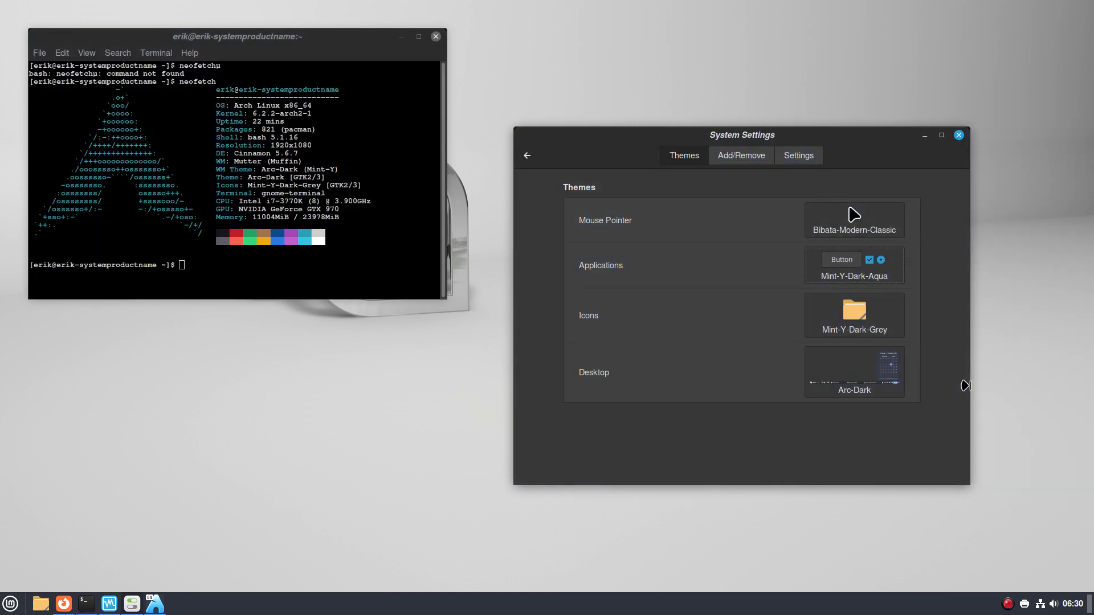
pyautogui.click(13, 604)
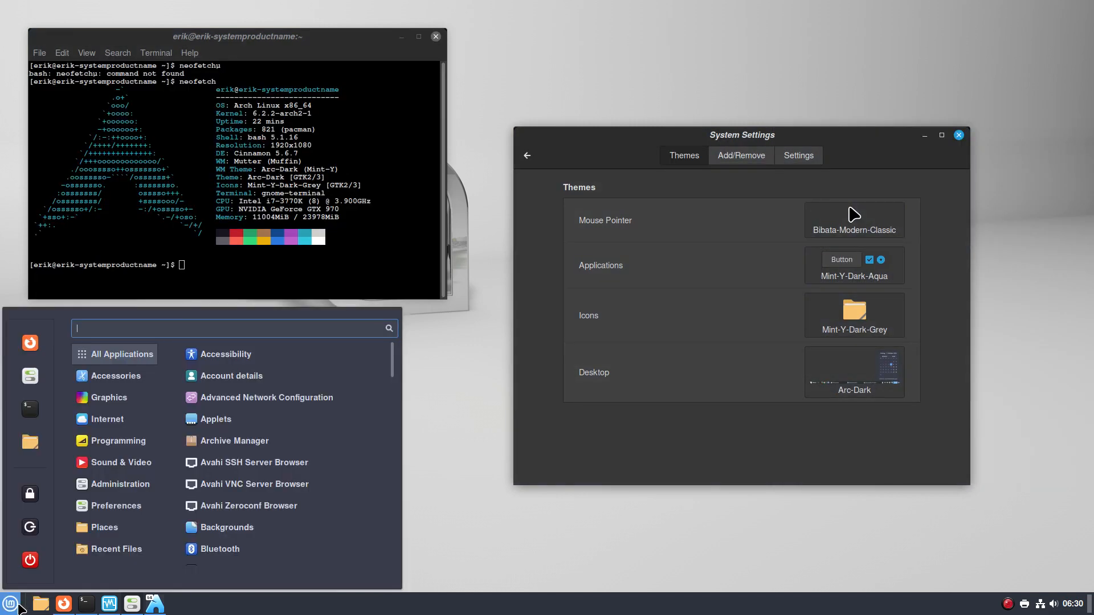
pyautogui.moveTo(147, 393)
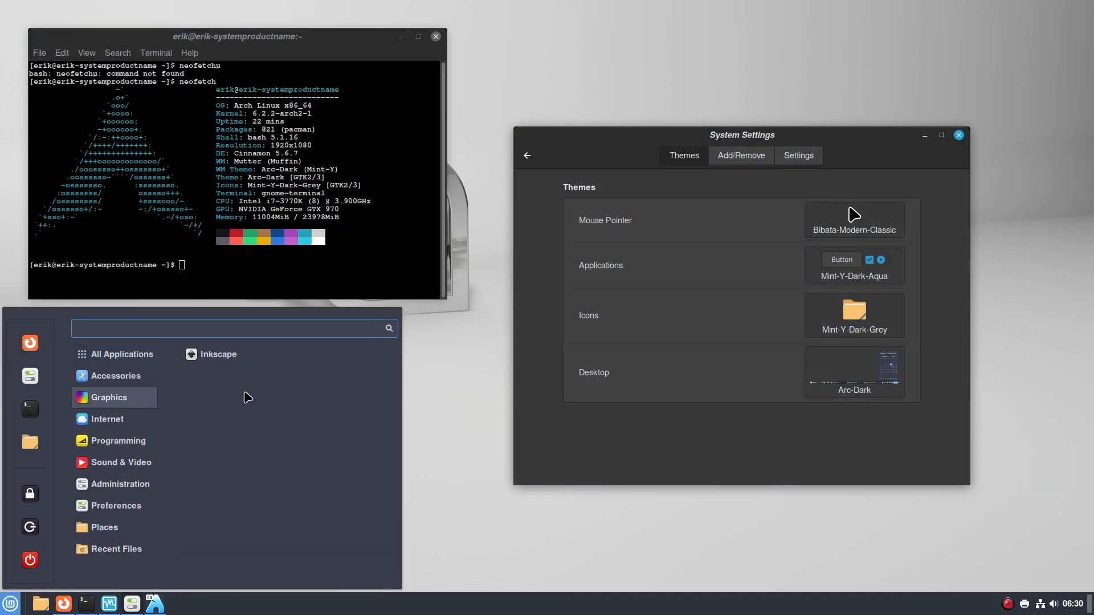
pyautogui.click(855, 277)
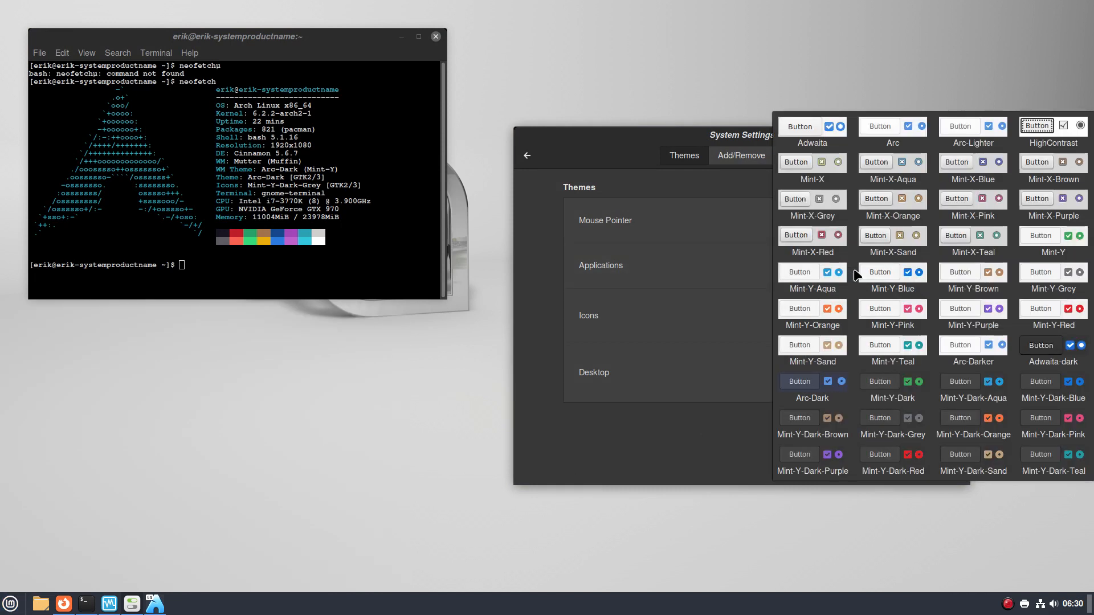
pyautogui.click(972, 418)
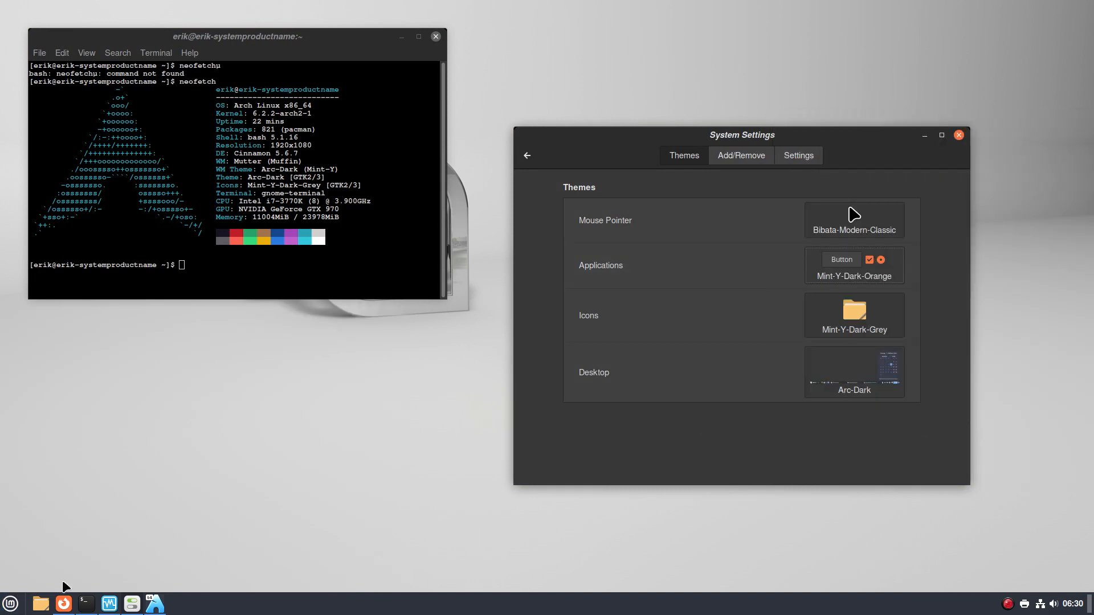
pyautogui.click(9, 605)
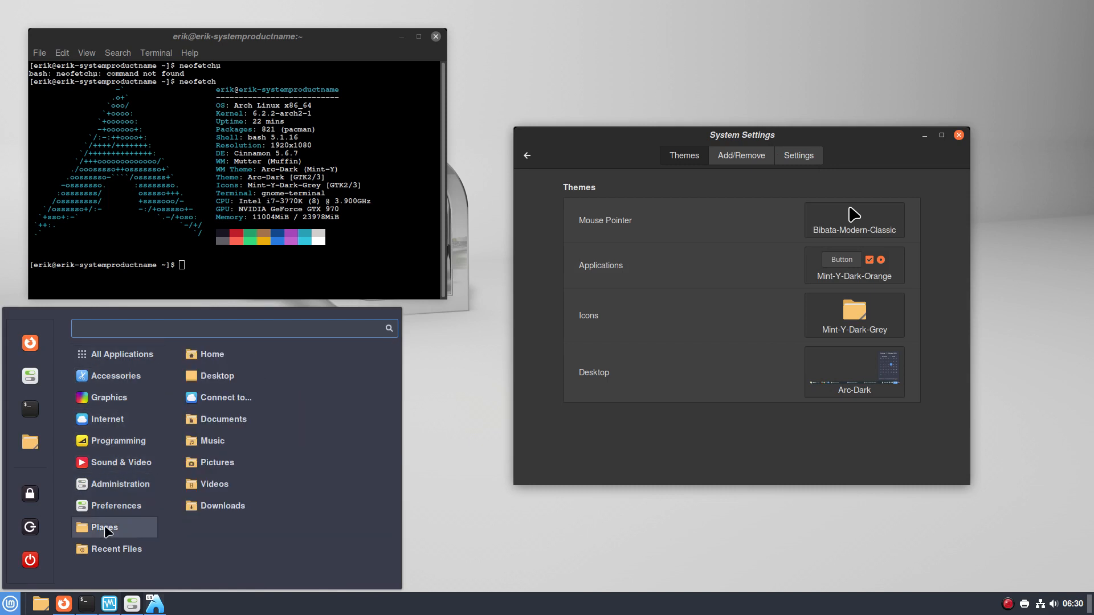
pyautogui.click(40, 607)
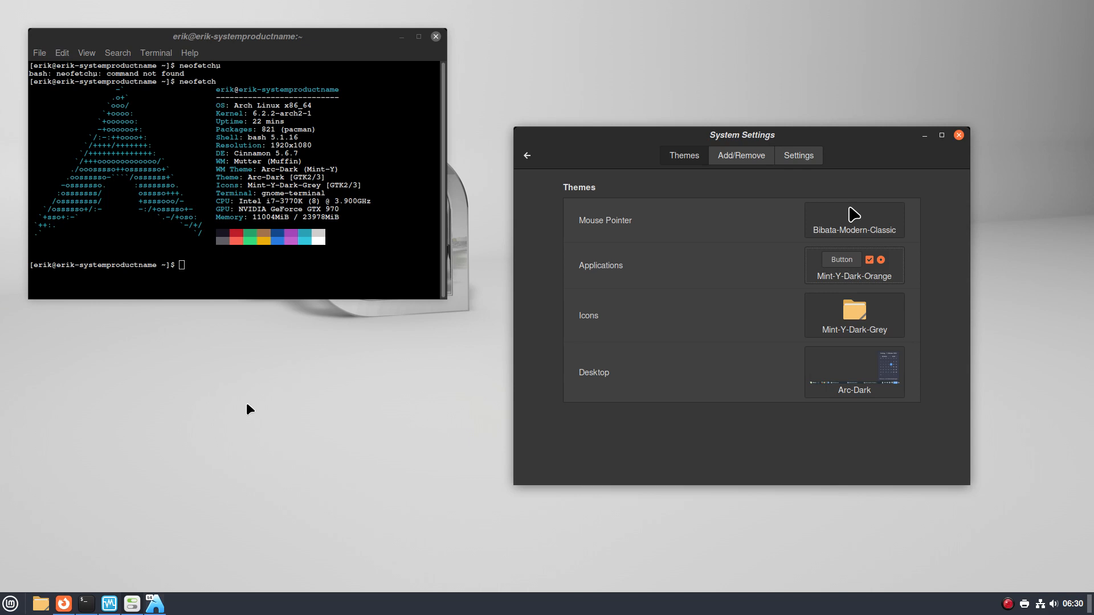
# Open the host's Home folder in Files and browse its view options
pyautogui.click(39, 604)
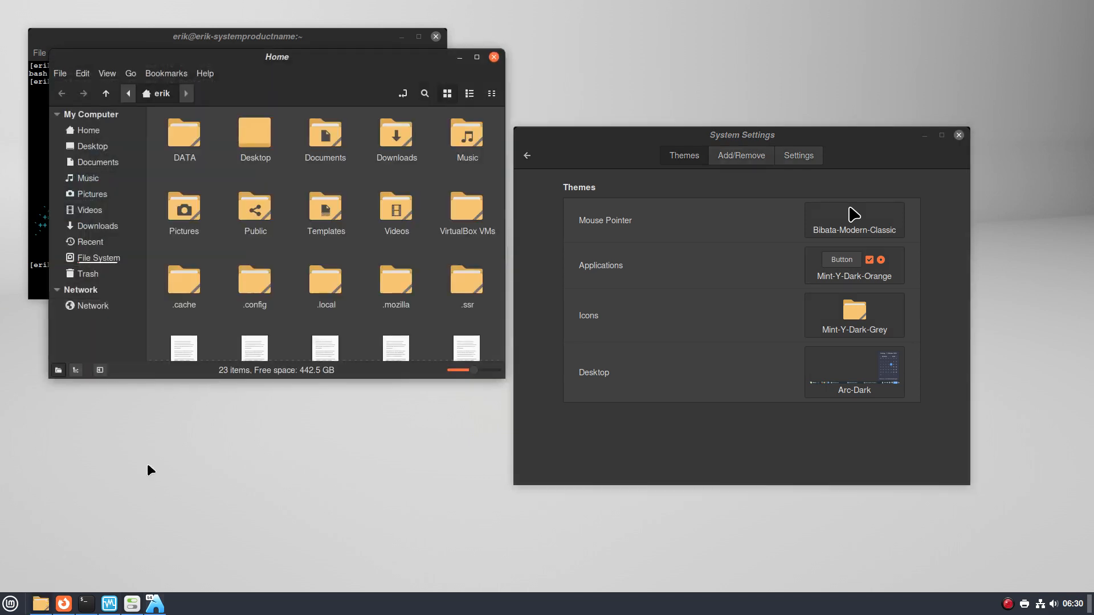
pyautogui.click(137, 72)
pyautogui.moveTo(108, 74)
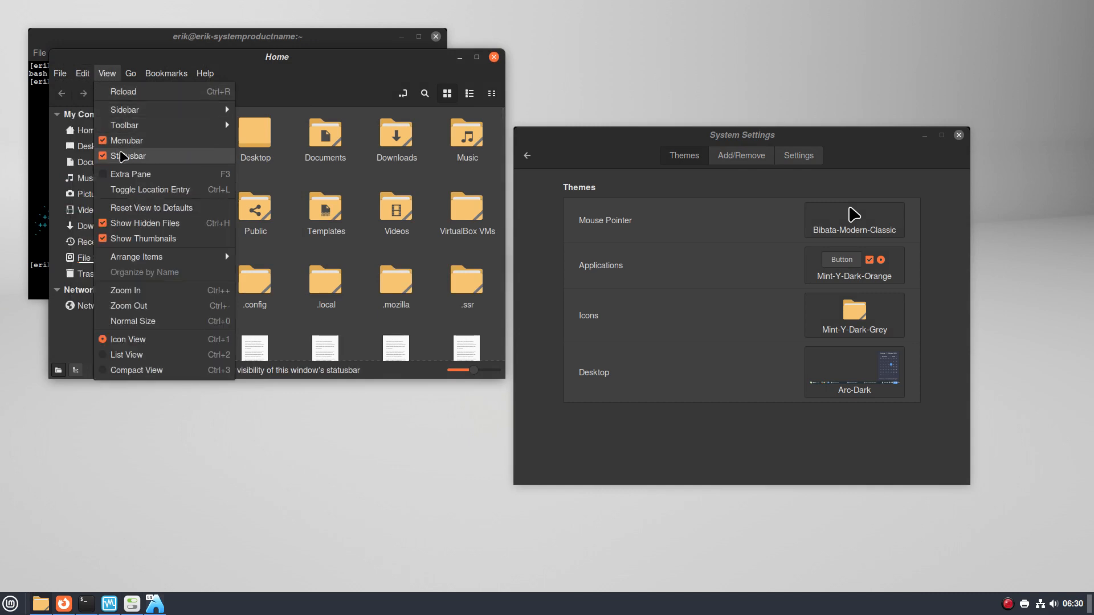
pyautogui.click(715, 445)
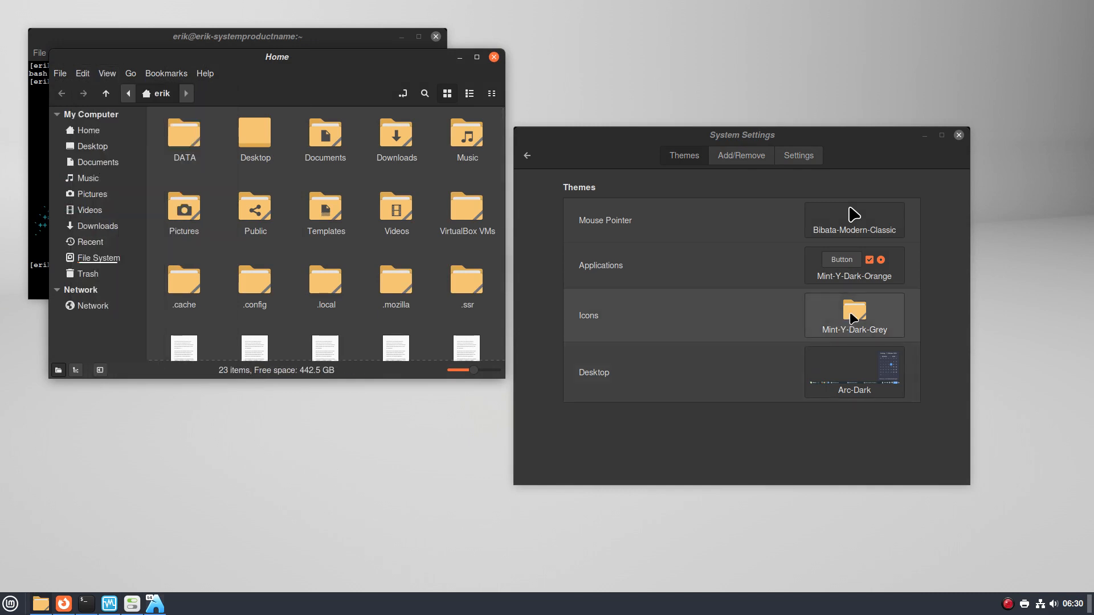
# Apply Mint-Y-Dark-Aqua as the applications and desktop themes and preview the menu
pyautogui.click(854, 265)
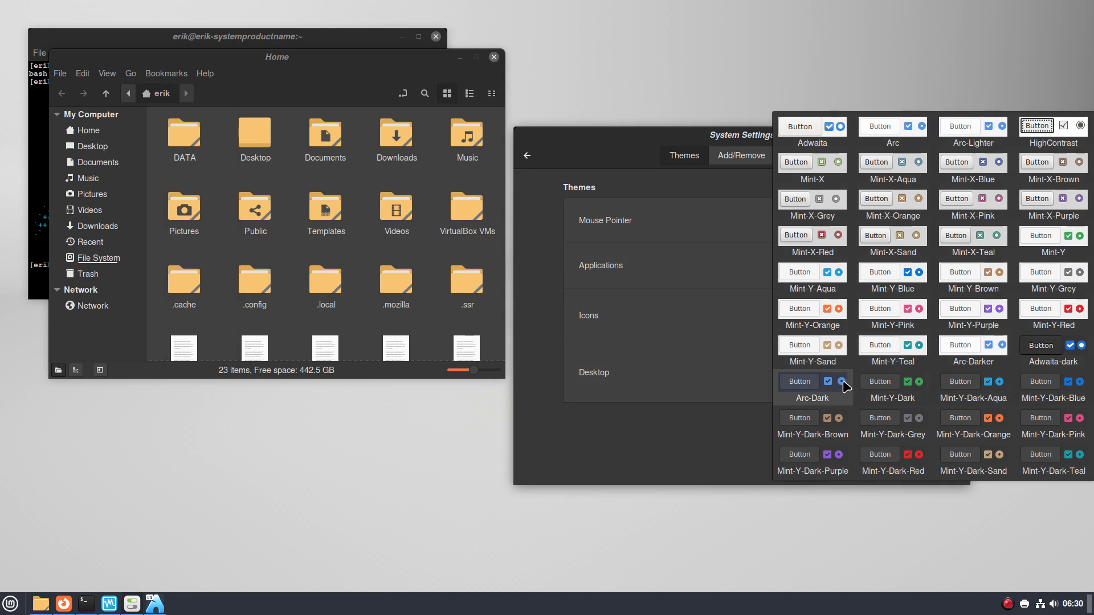
pyautogui.click(966, 390)
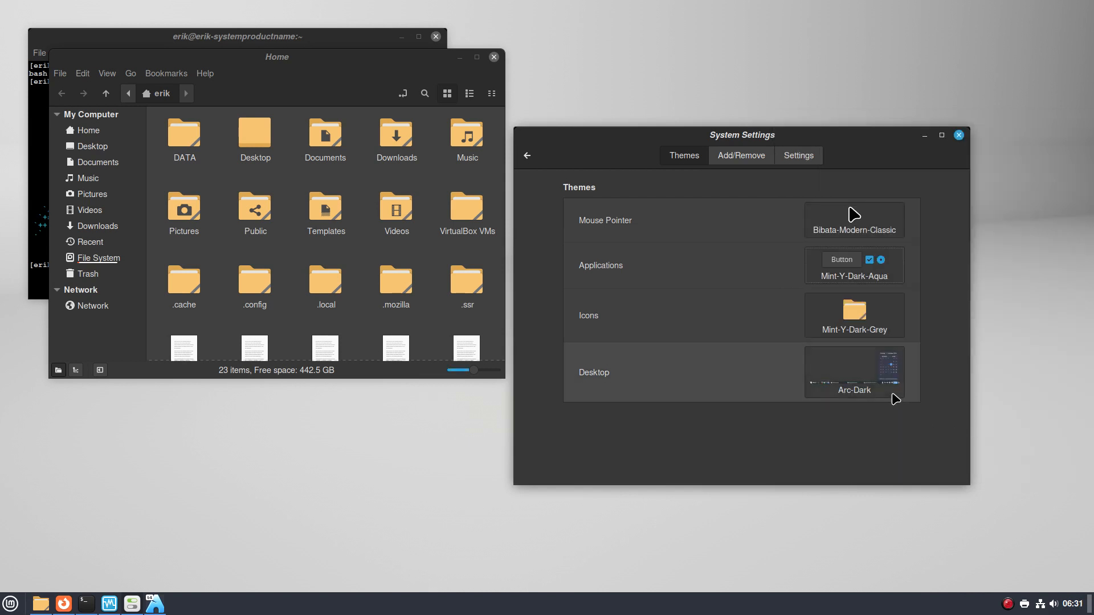
pyautogui.click(865, 373)
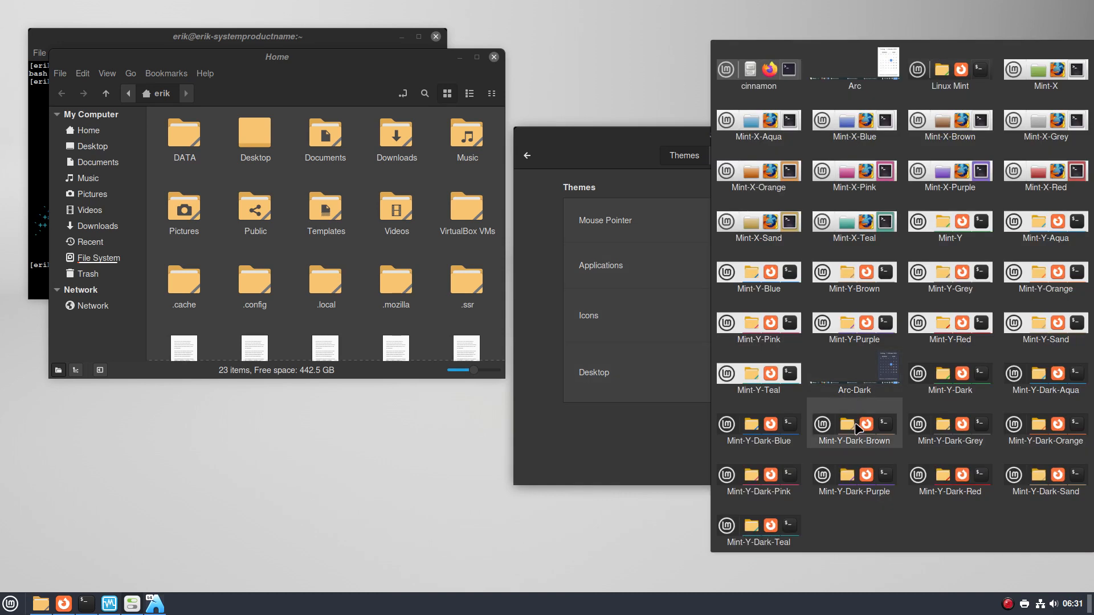
pyautogui.click(1012, 392)
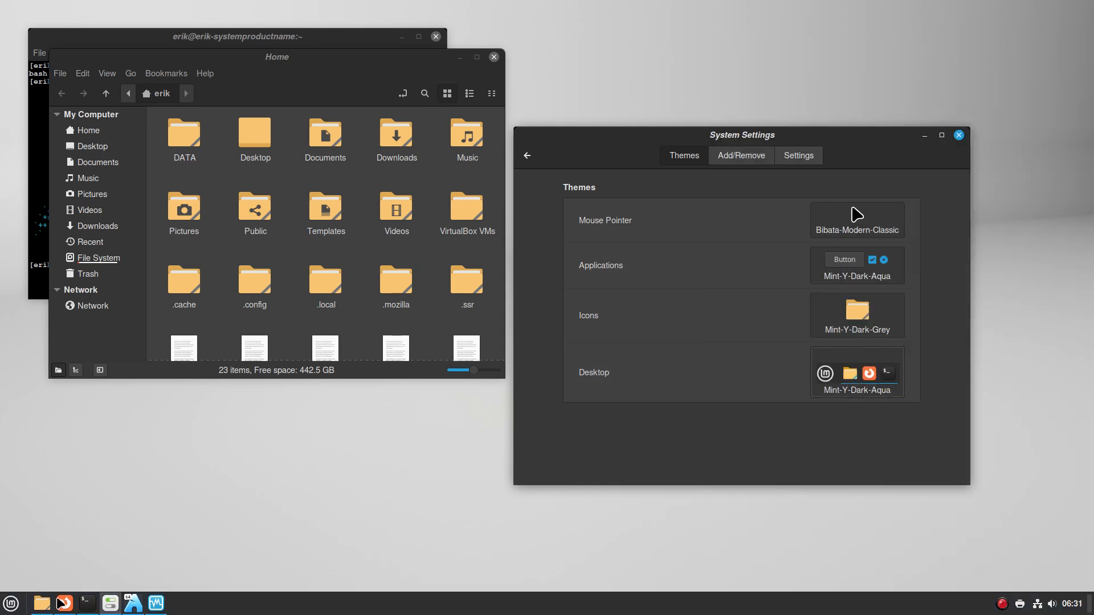
pyautogui.click(10, 603)
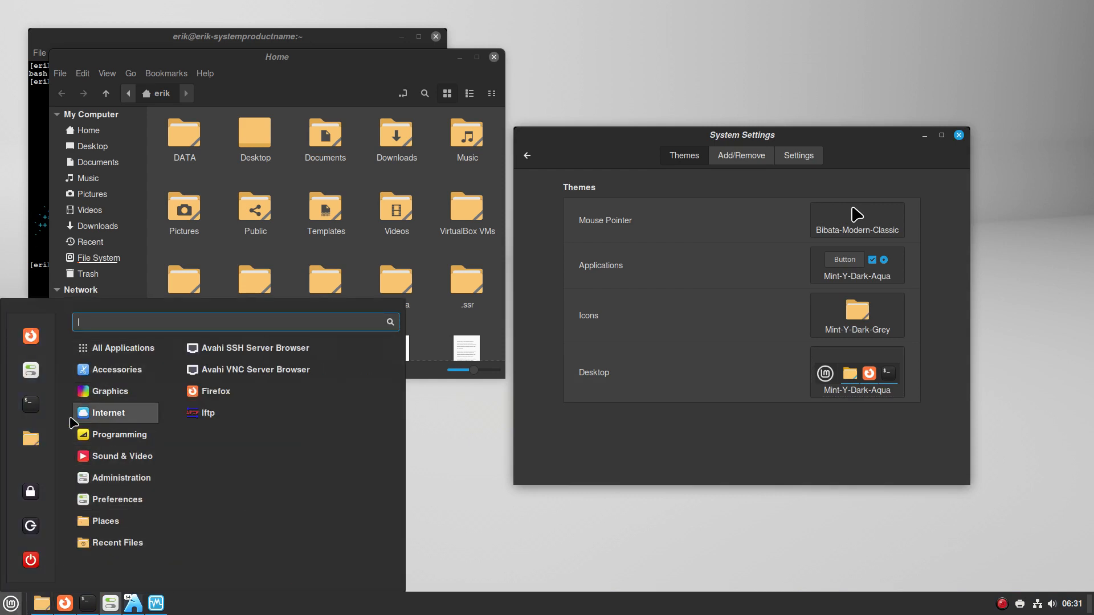
pyautogui.click(712, 427)
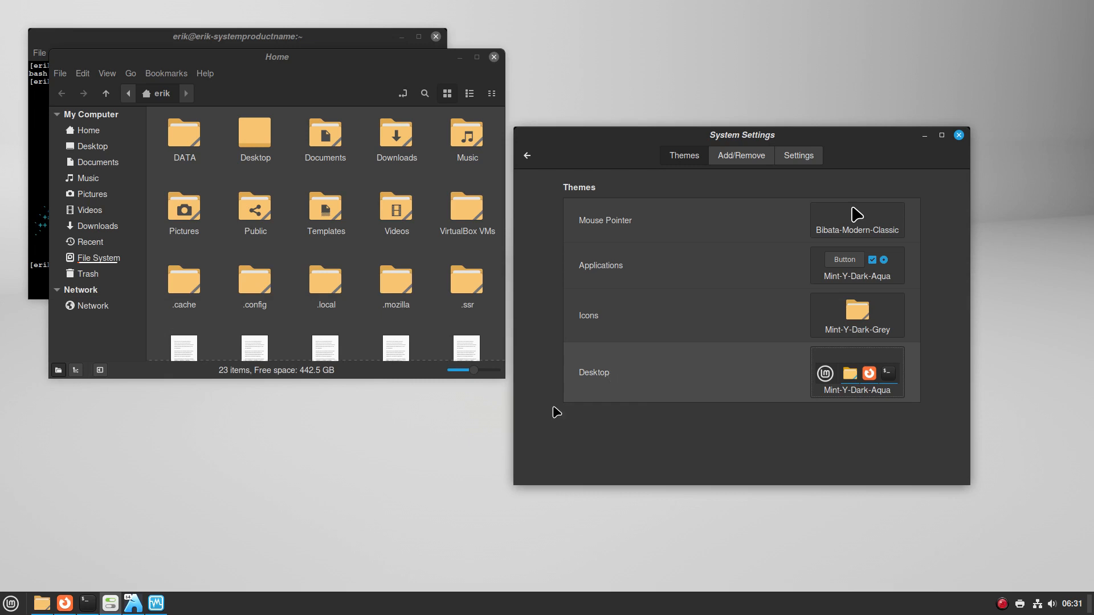
pyautogui.click(17, 603)
pyautogui.moveTo(82, 548)
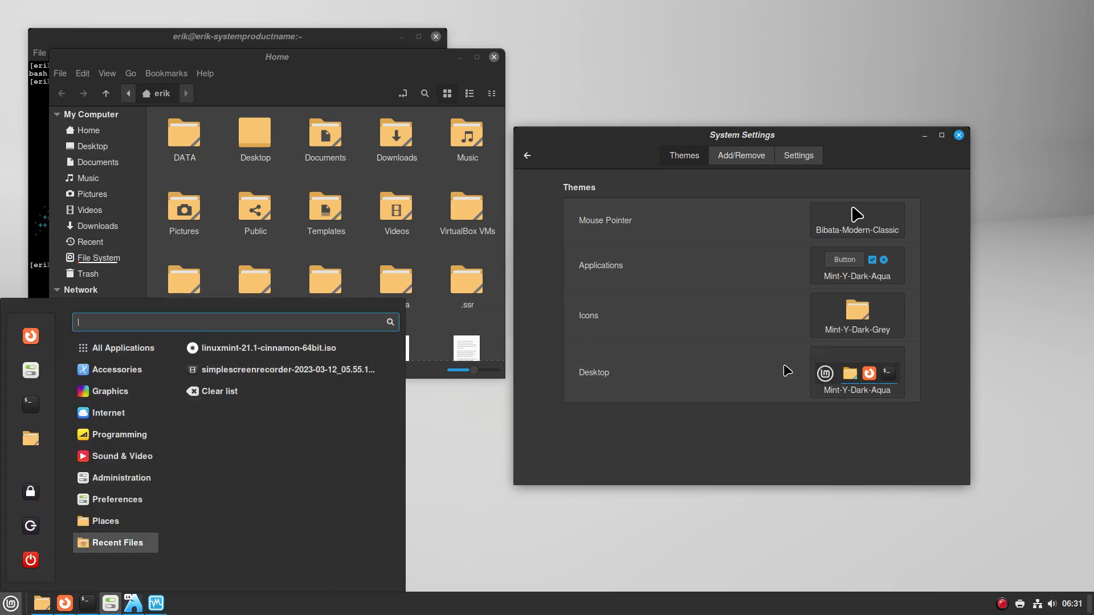
# Try the Mint-Y-Dark-Red desktop theme, then revert the desktop to Mint-Y-Dark-Aqua
pyautogui.click(848, 382)
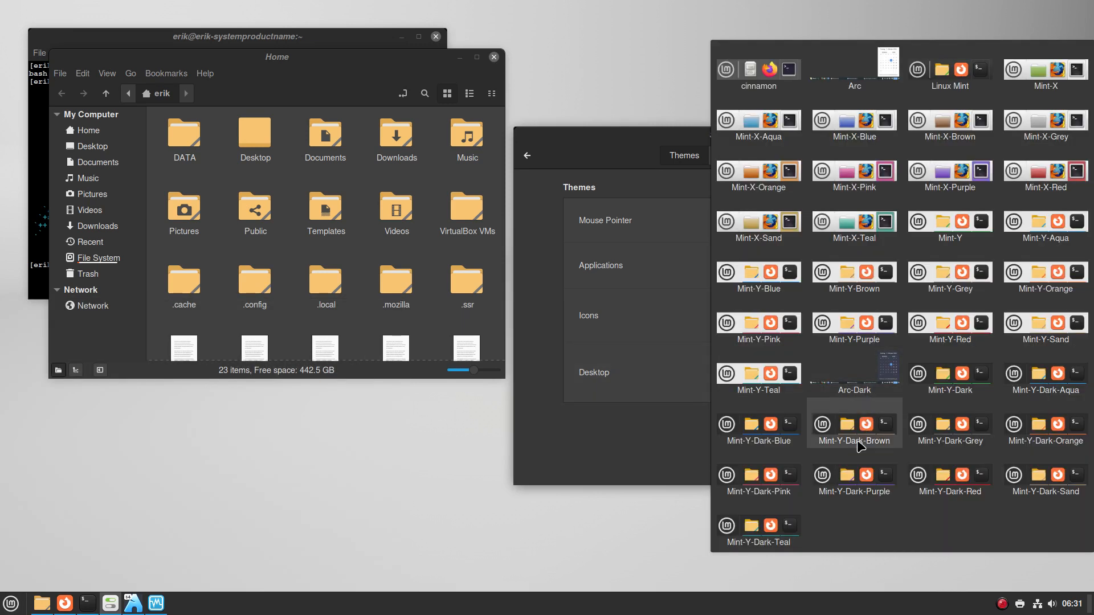
pyautogui.click(934, 481)
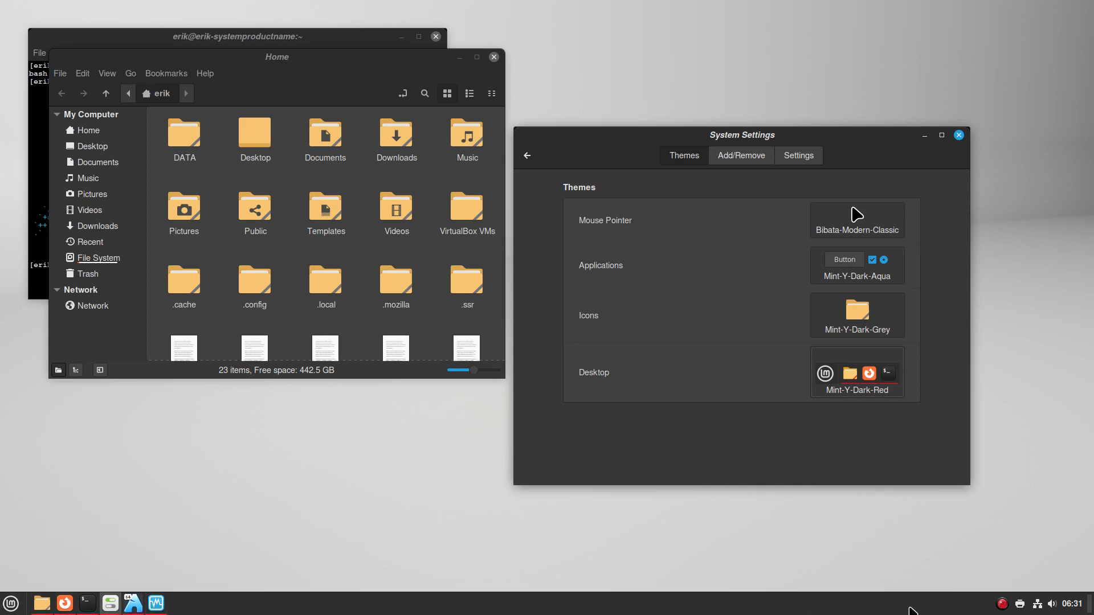
pyautogui.click(1071, 604)
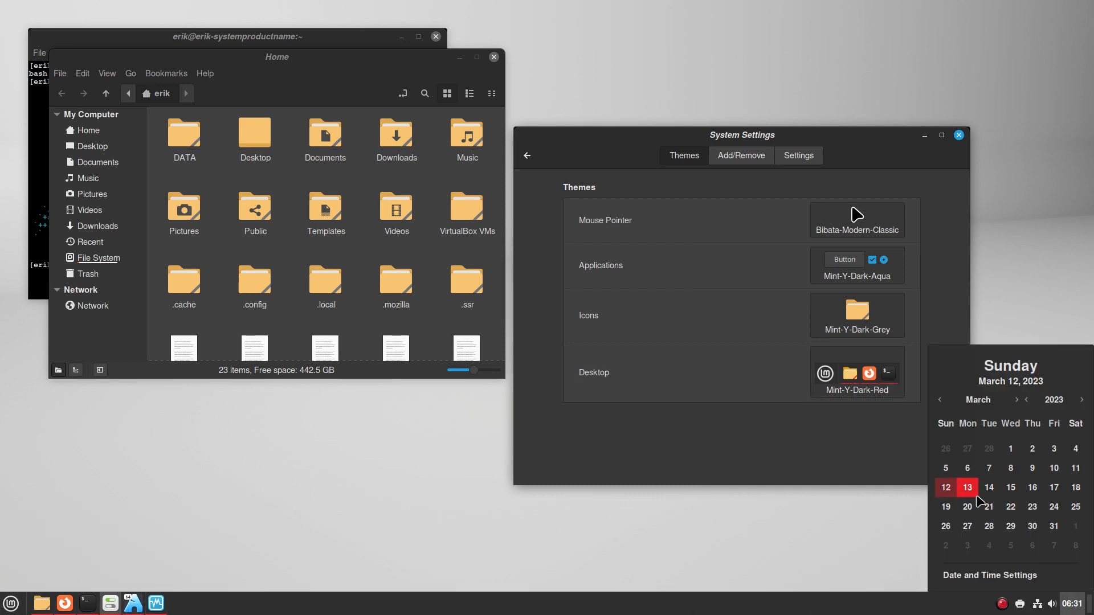
pyautogui.click(12, 606)
pyautogui.click(12, 606)
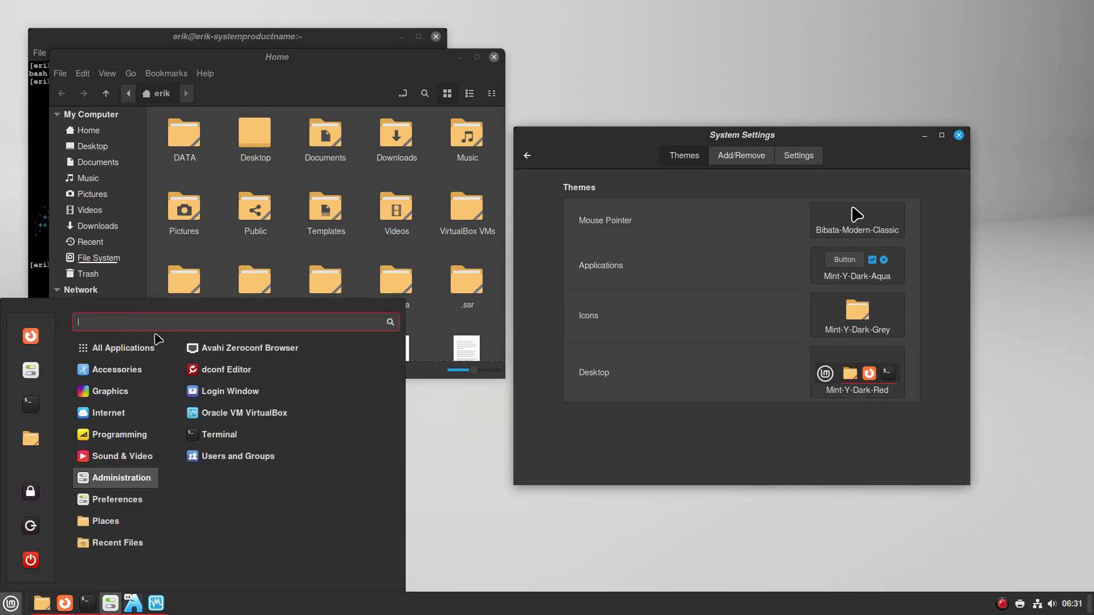
pyautogui.click(858, 388)
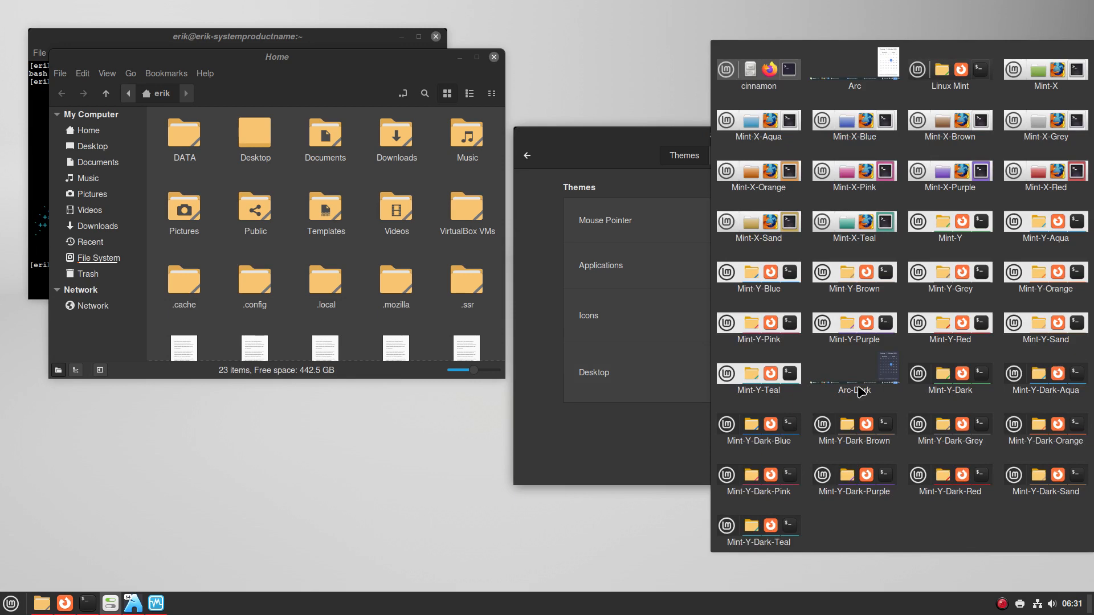
pyautogui.click(1048, 388)
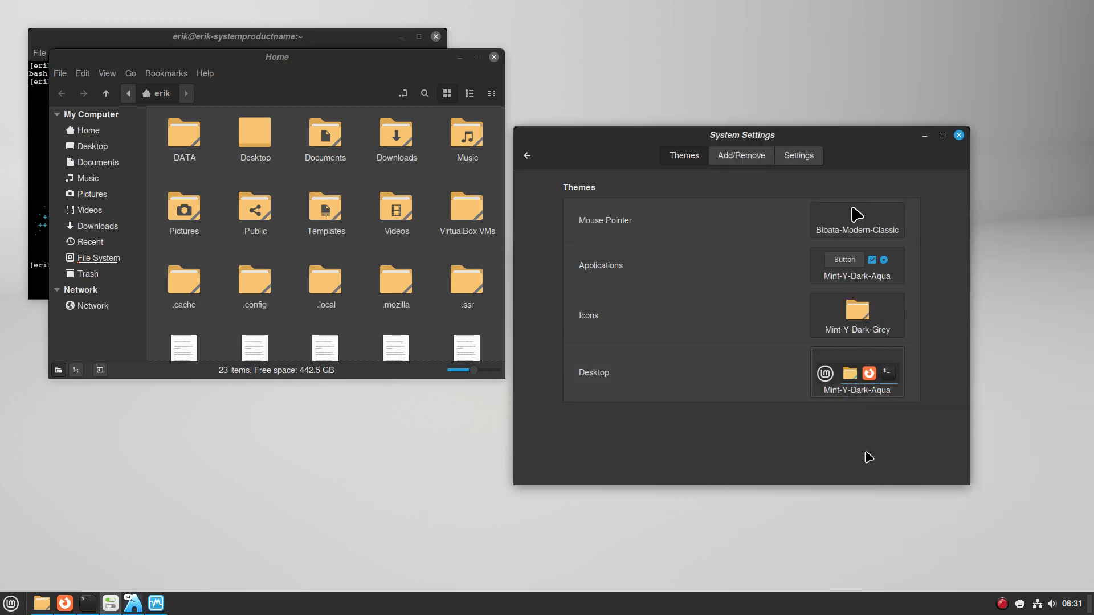
# Set the icon theme to Mint-Y-Dark-Aqua and check the icons in the menu
pyautogui.click(875, 325)
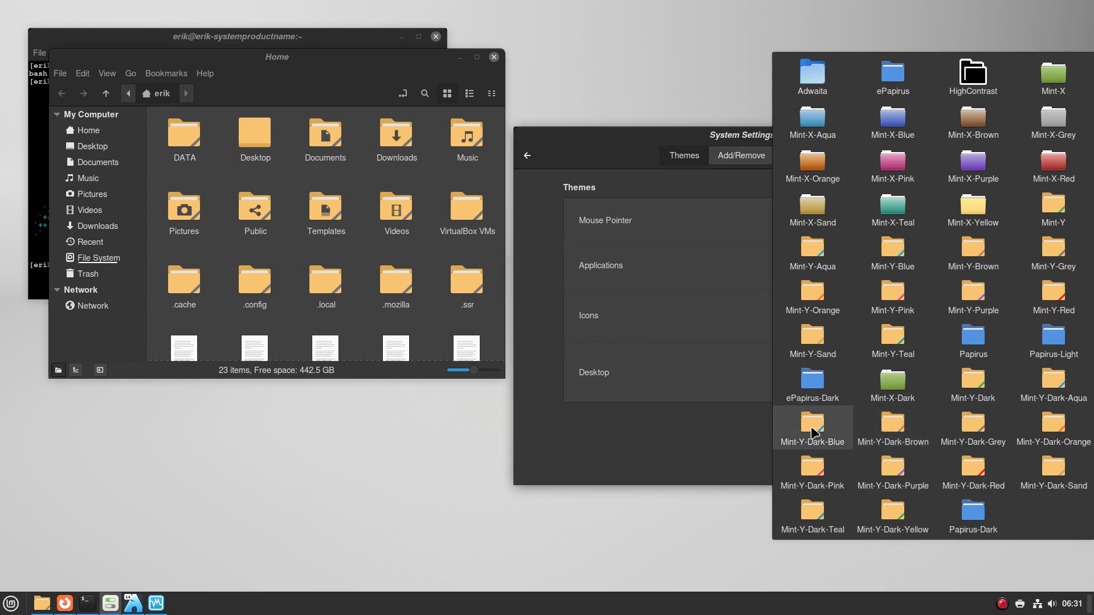
pyautogui.click(1040, 390)
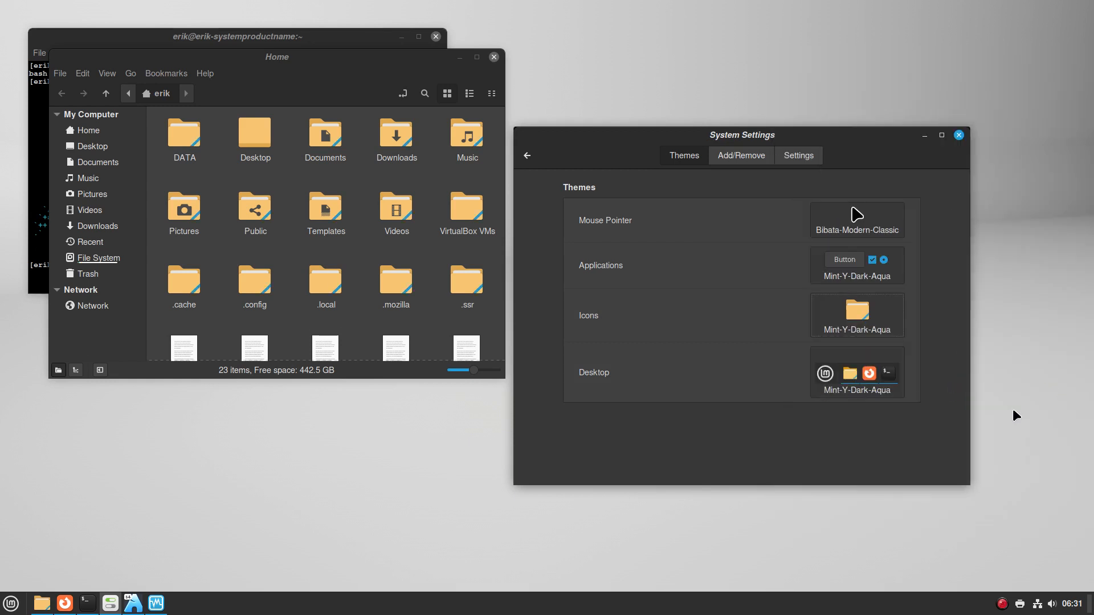
pyautogui.click(12, 602)
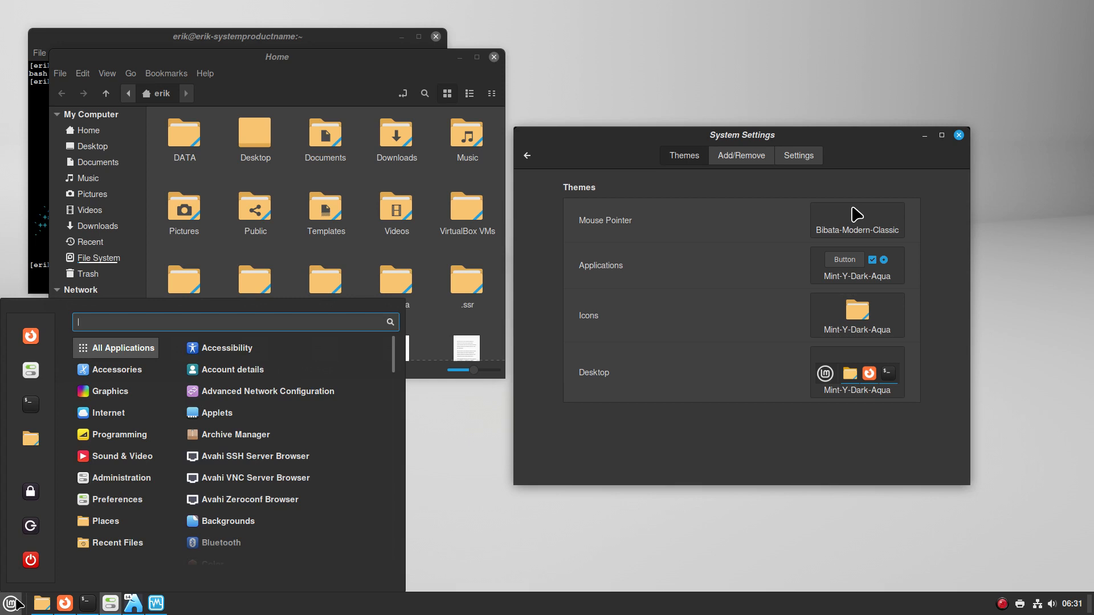
pyautogui.click(667, 445)
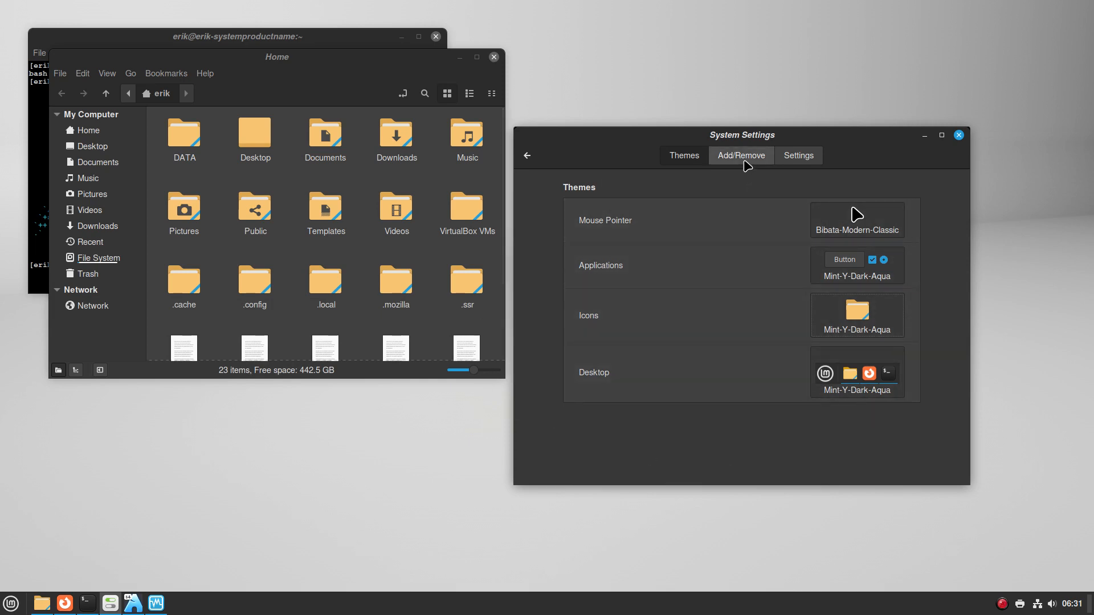
# Open Backgrounds from the settings overview, move the window up-right, and bring up VirtualBox
pyautogui.click(528, 157)
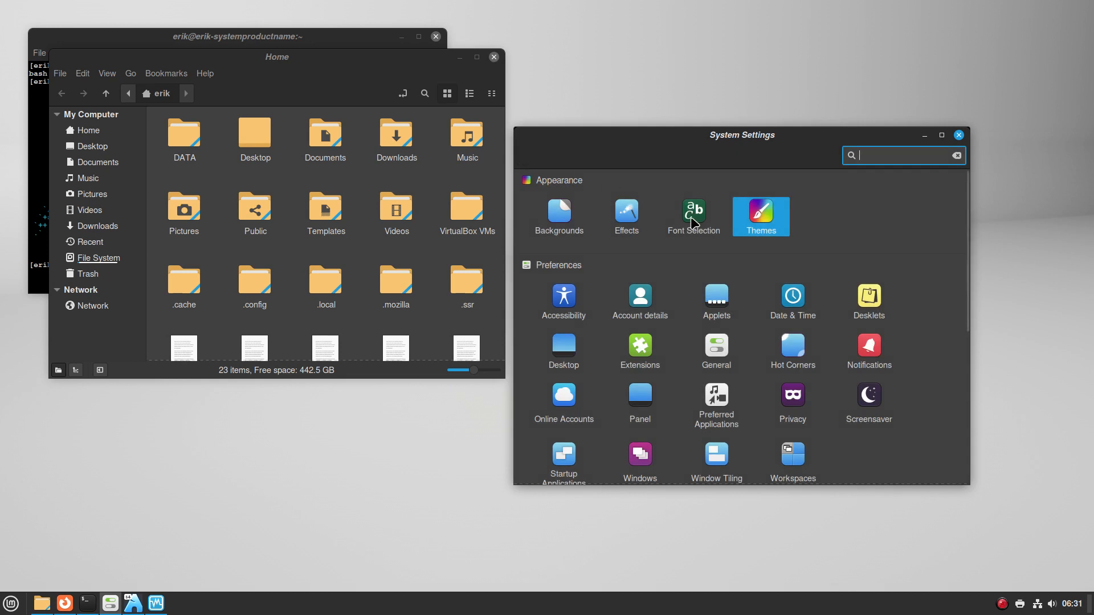
pyautogui.click(561, 215)
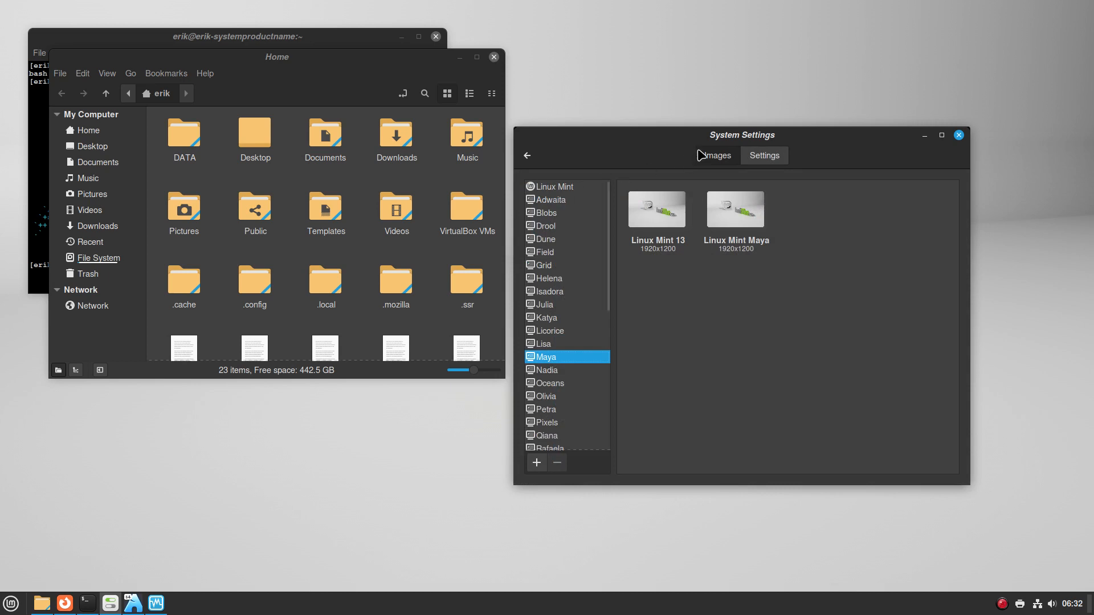
pyautogui.moveTo(660, 141); pyautogui.dragTo(761, 101)
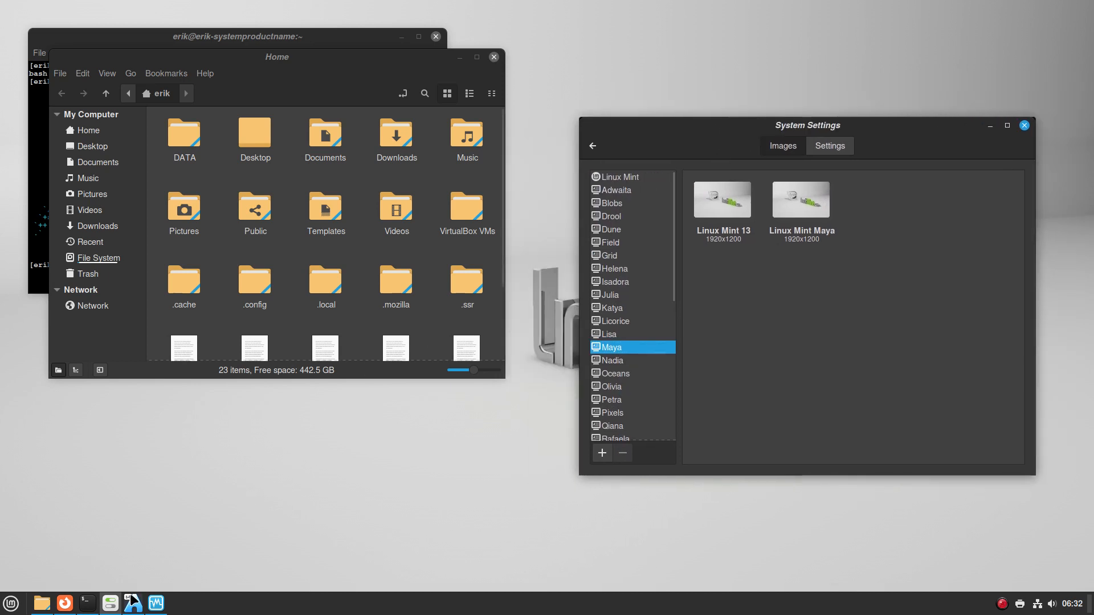
pyautogui.moveTo(156, 607)
pyautogui.click(156, 605)
# In the Mint VM, close the Home folder and open Backgrounds from the desktop context menu
pyautogui.click(134, 607)
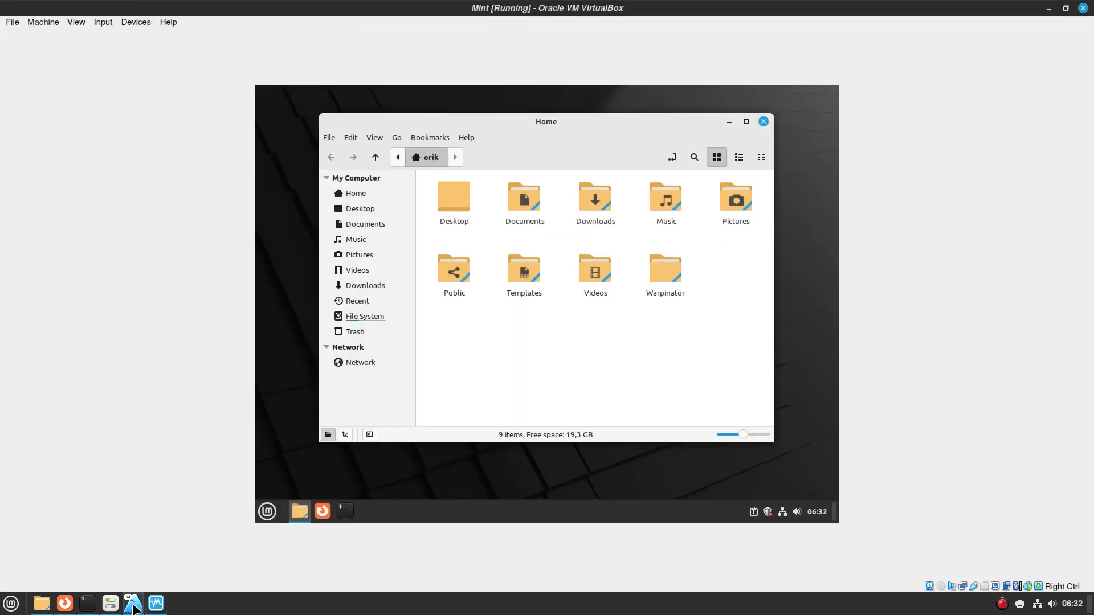
pyautogui.click(763, 122)
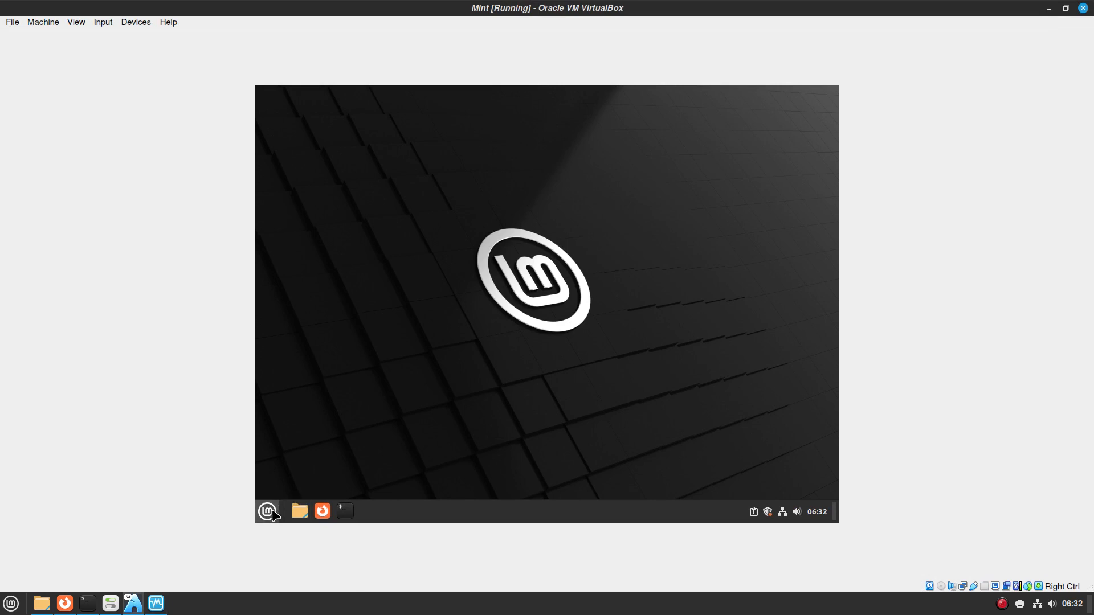
pyautogui.rightClick(426, 363)
pyautogui.click(496, 266)
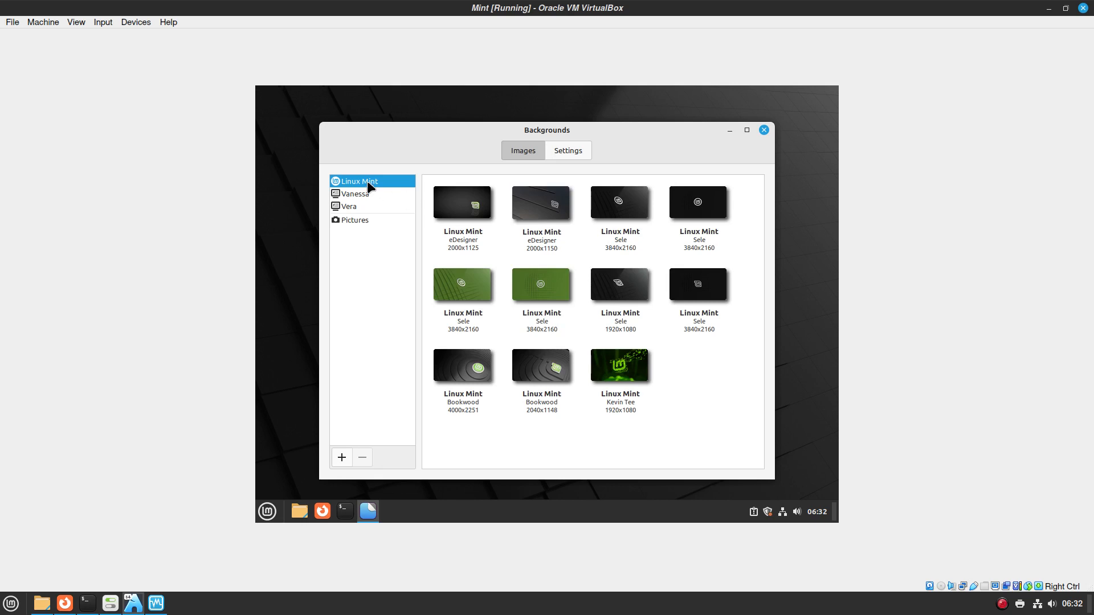
# Set the VM wallpaper to the third Linux Mint Sele image, close Backgrounds, and minimize the VM
pyautogui.moveTo(551, 135); pyautogui.dragTo(564, 183)
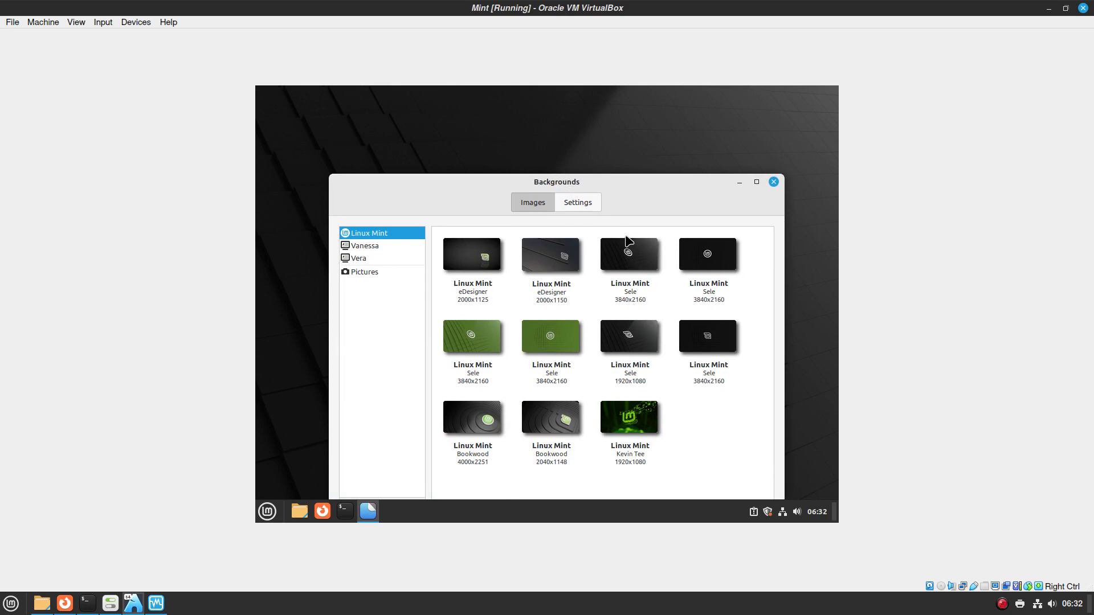
pyautogui.moveTo(623, 180); pyautogui.dragTo(613, 299)
pyautogui.click(620, 373)
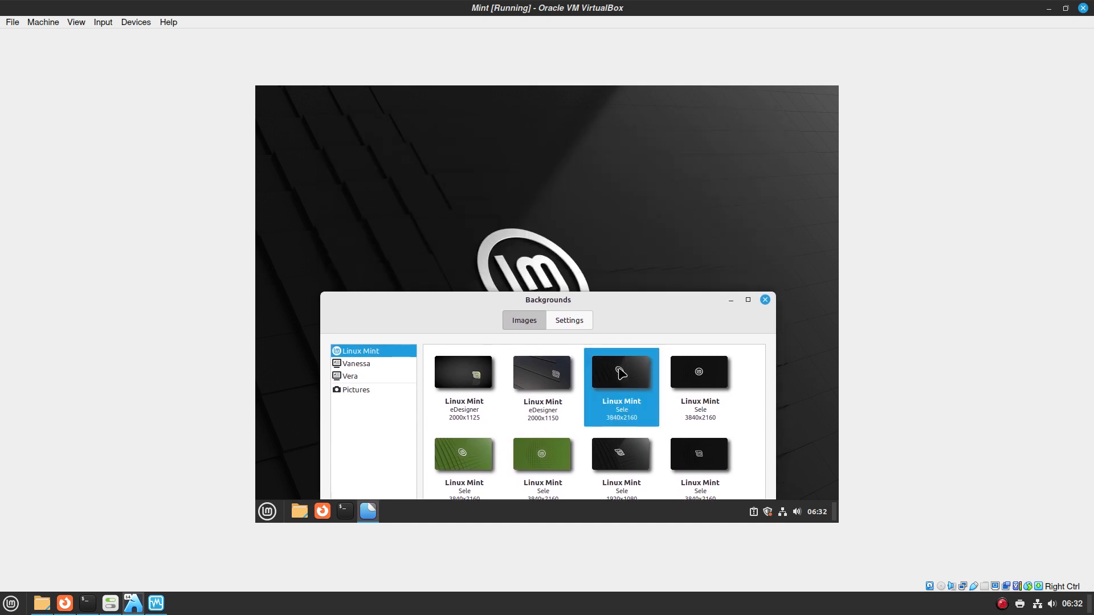
pyautogui.click(682, 374)
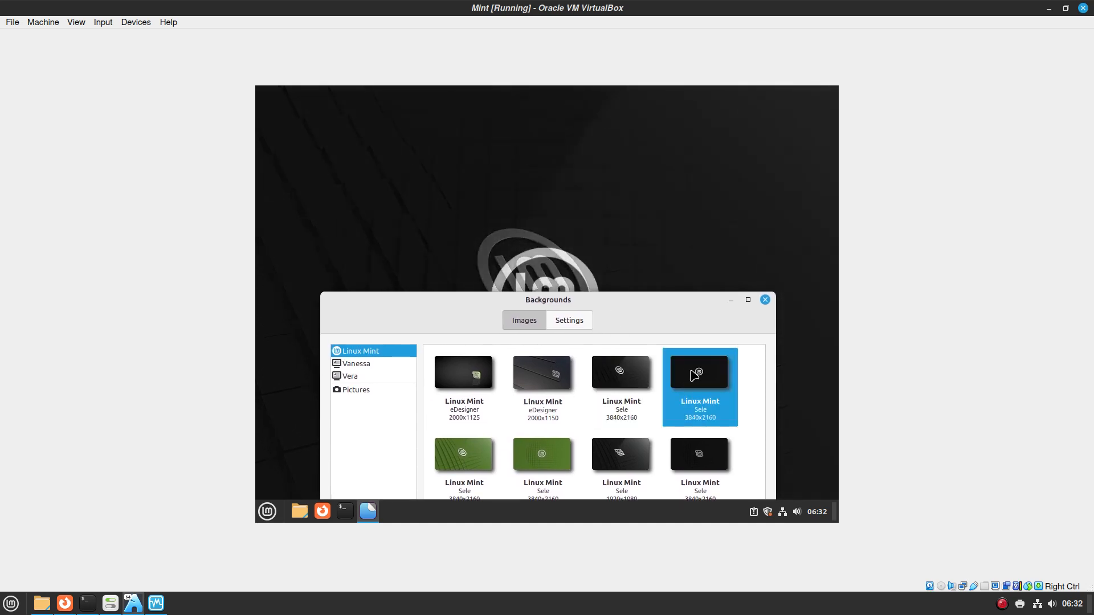
pyautogui.click(631, 375)
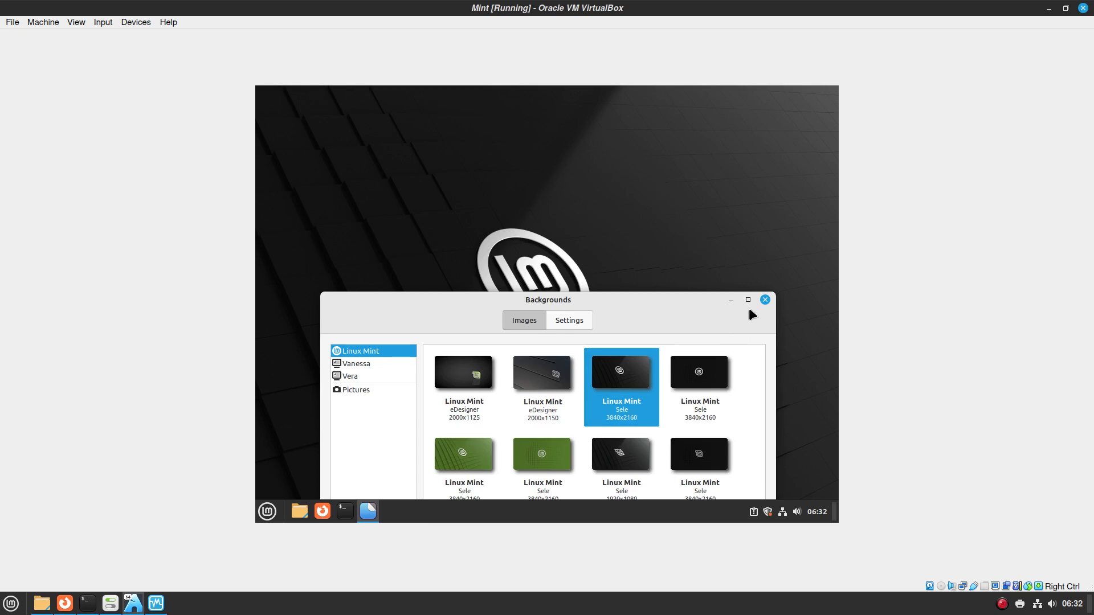
pyautogui.click(764, 299)
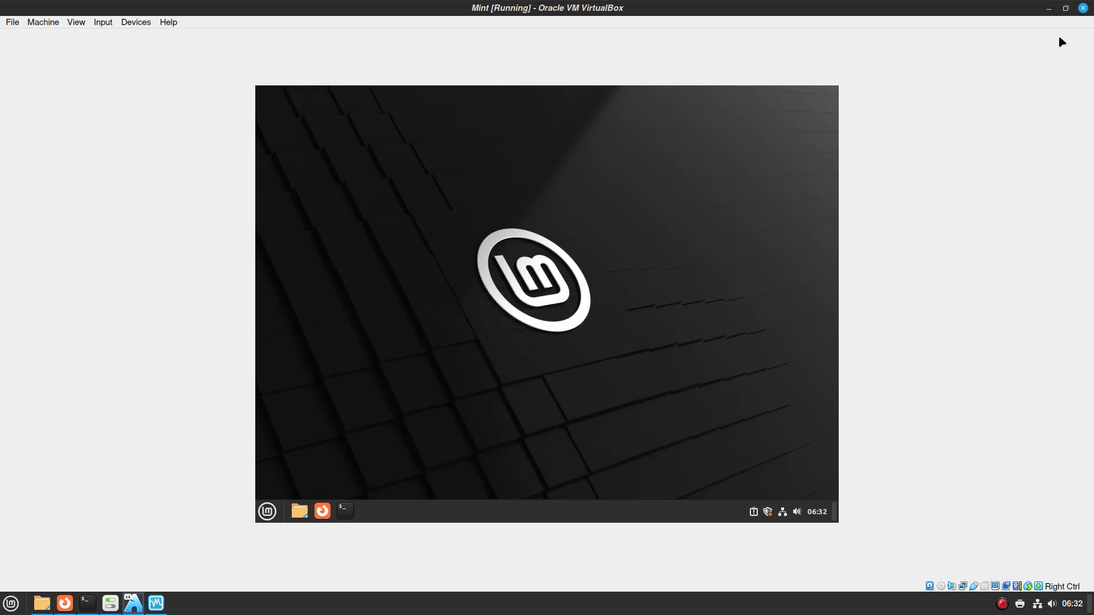
pyautogui.click(1048, 8)
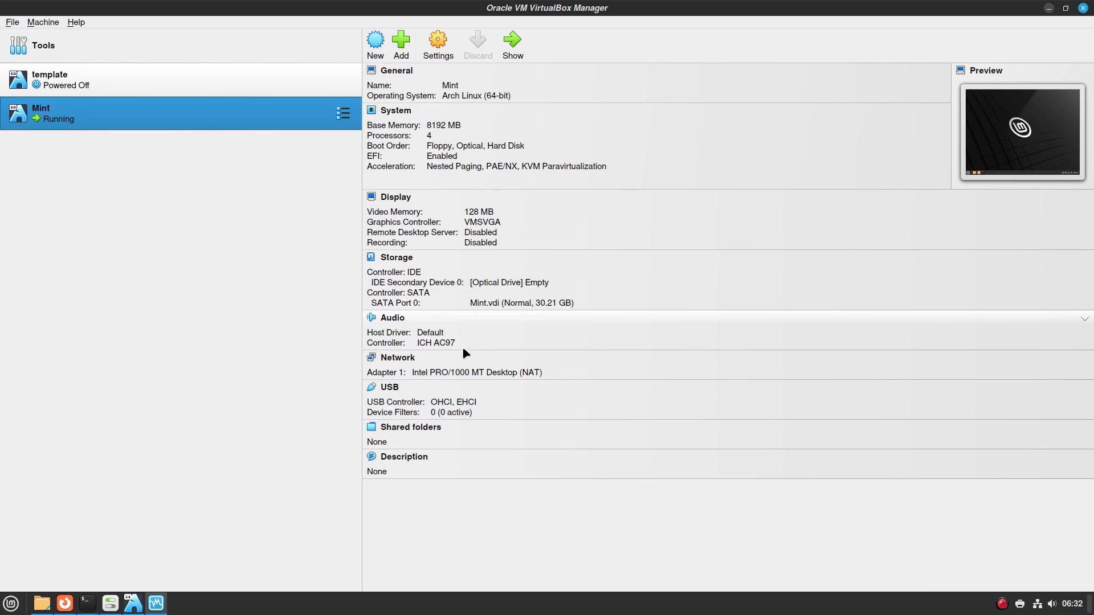
# Apply the Linux Mint Sele 3840x2160 wallpaper on the host, close System Settings, and rearrange windows
pyautogui.click(1049, 8)
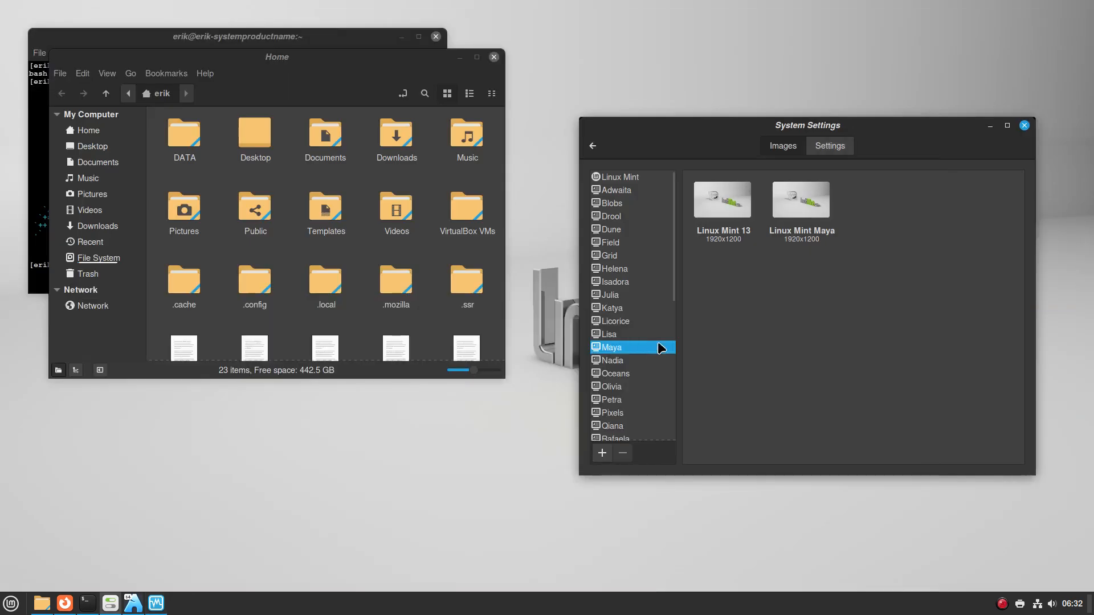
pyautogui.click(651, 177)
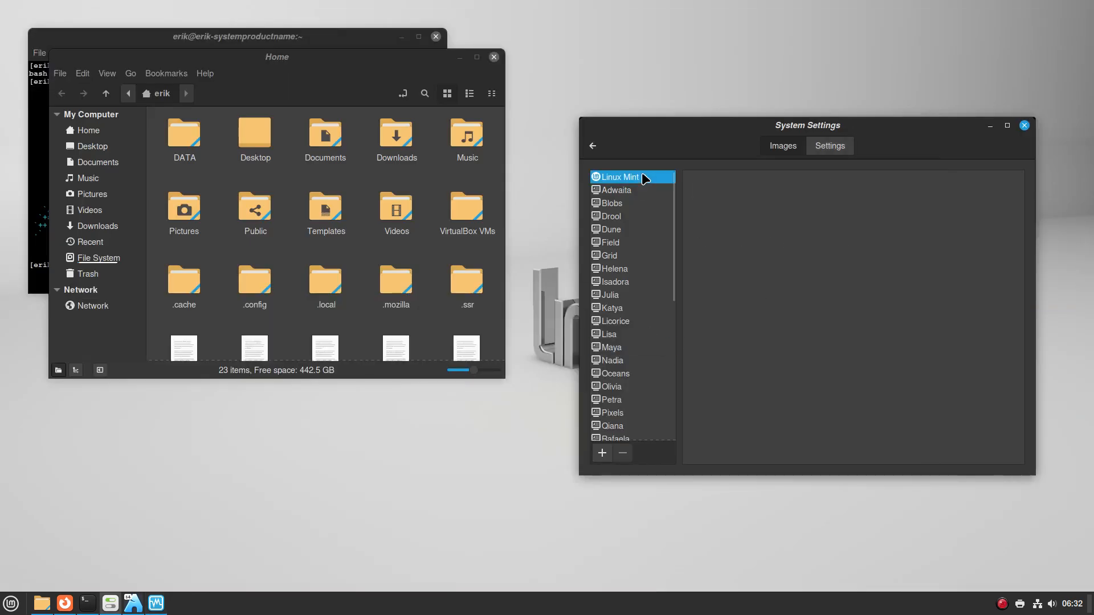
pyautogui.click(877, 206)
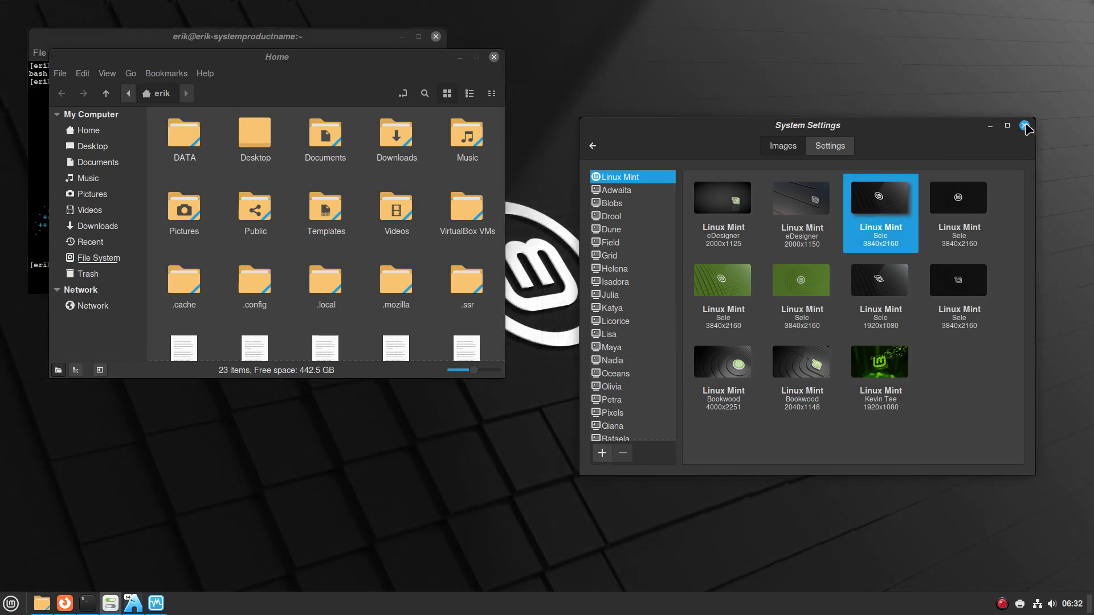
pyautogui.click(1024, 126)
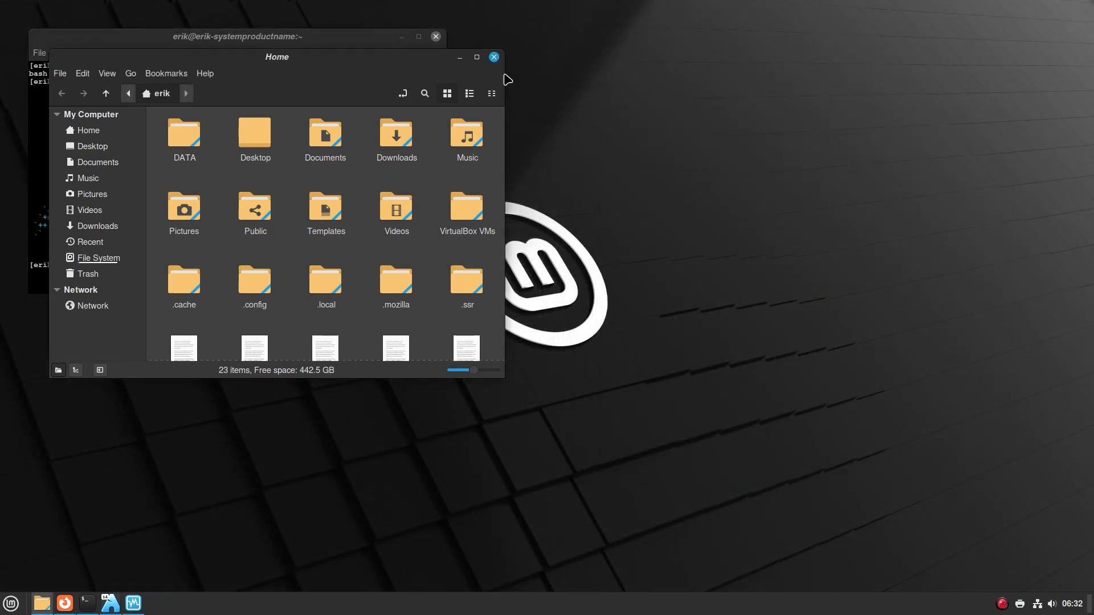
pyautogui.moveTo(422, 62); pyautogui.dragTo(941, 58)
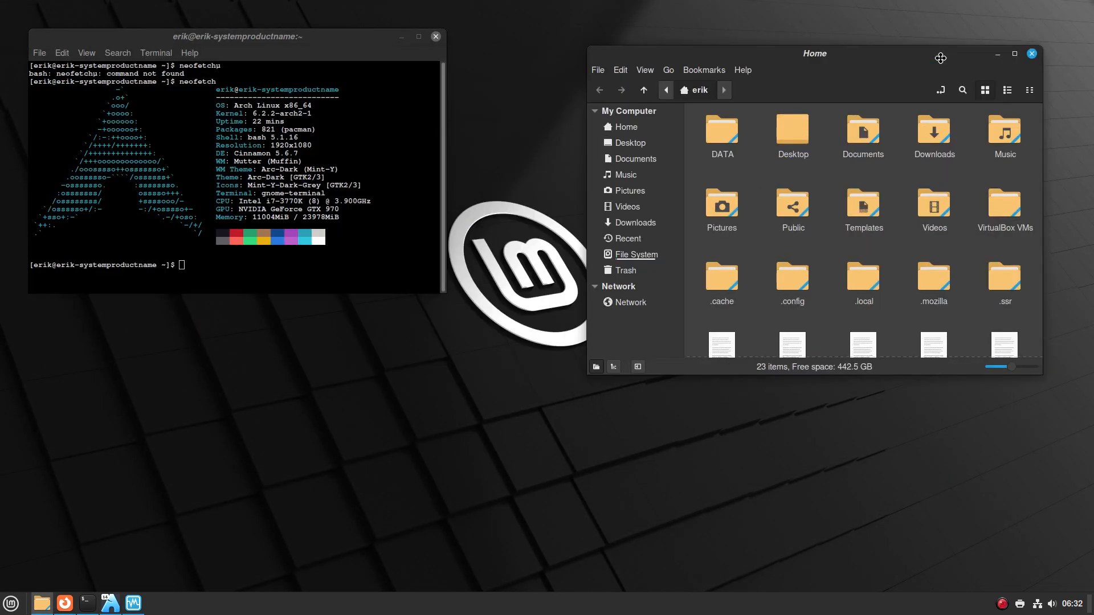
pyautogui.click(265, 265)
# Launch USB Image Writer by searching 'u' in the host Mint menu
pyautogui.click(11, 603)
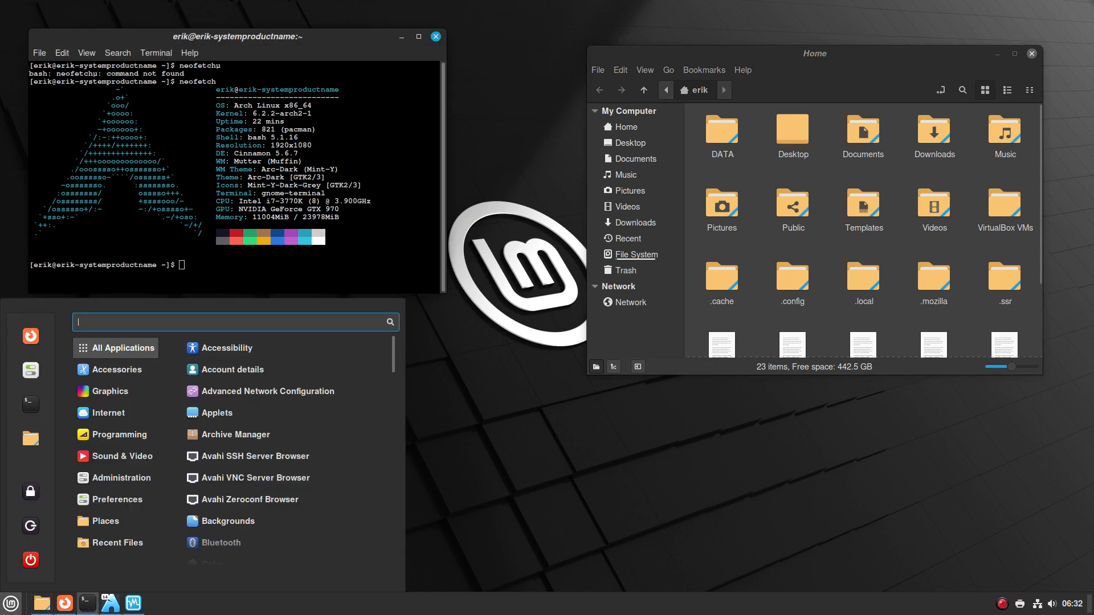
pyautogui.write('u')
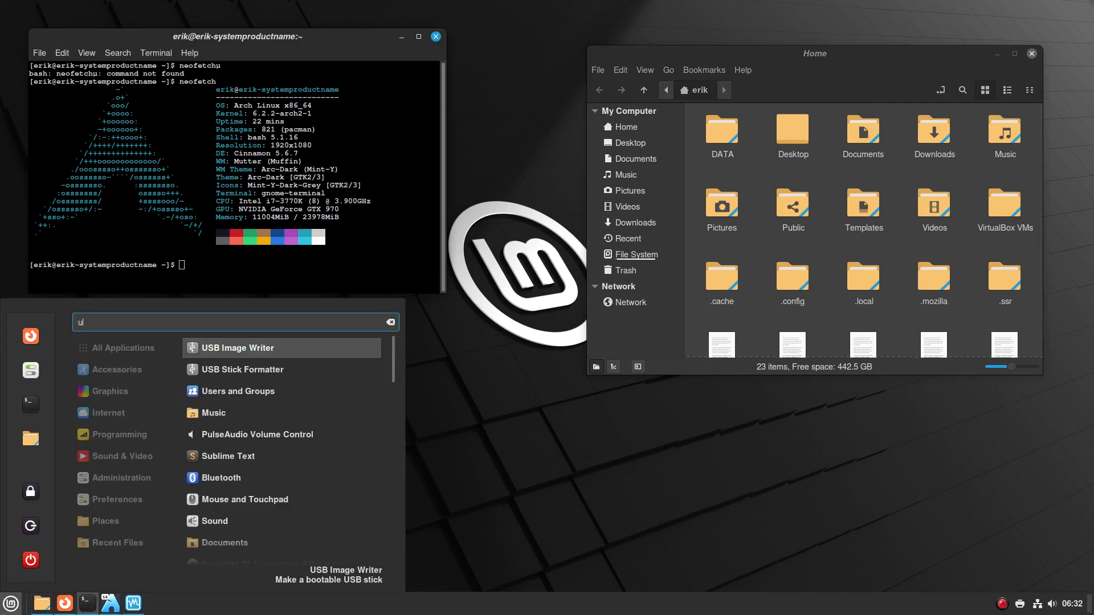
pyautogui.click(299, 356)
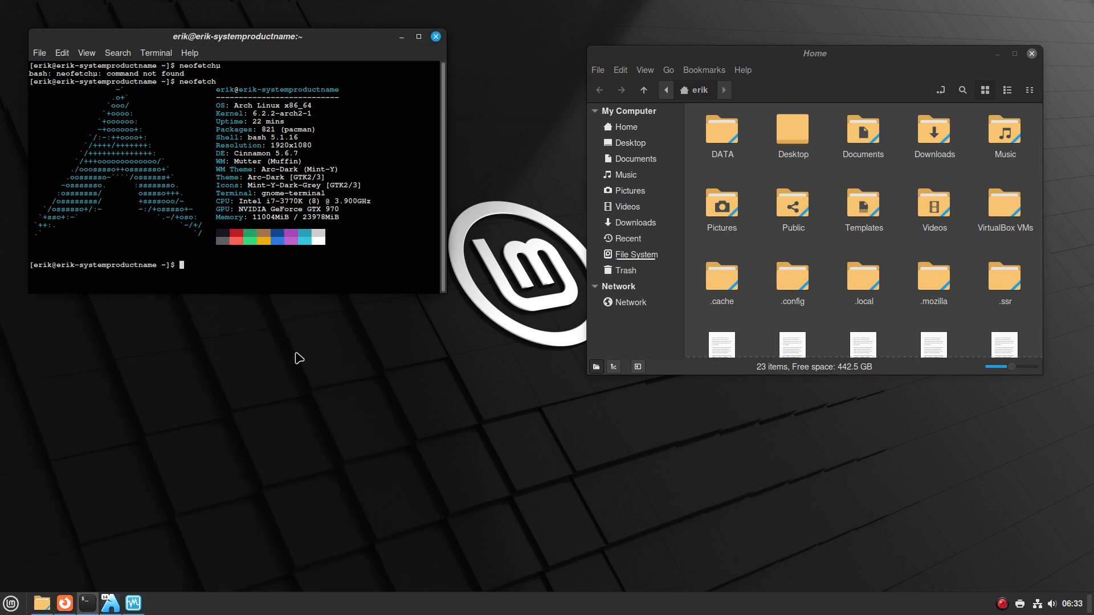
# Cancel the ISO image chooser, move the writer window down-left, then close USB Image Writer
pyautogui.click(556, 275)
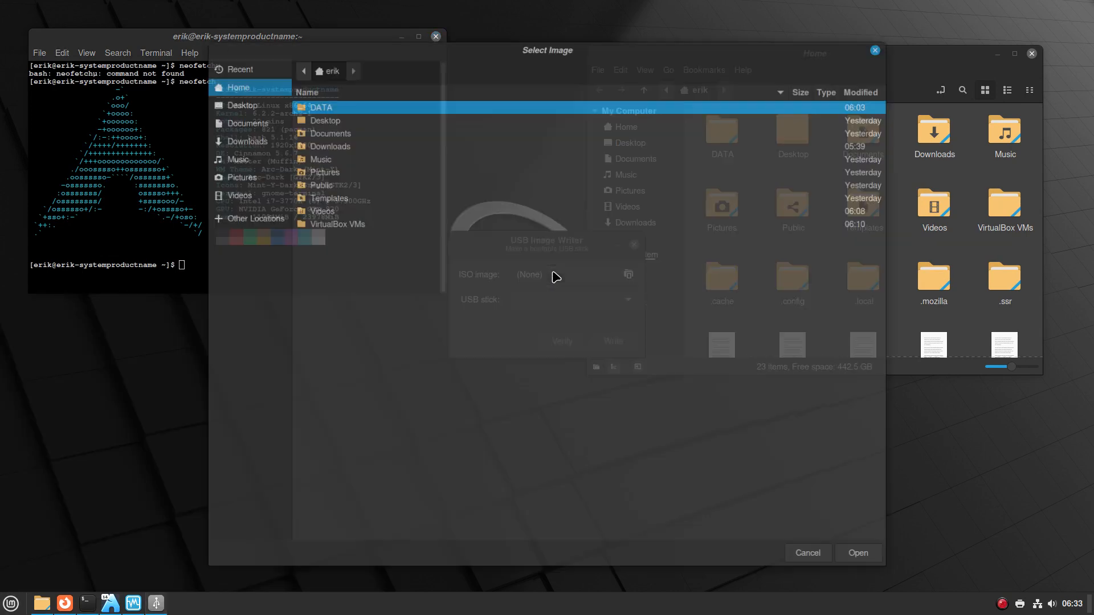
pyautogui.click(793, 557)
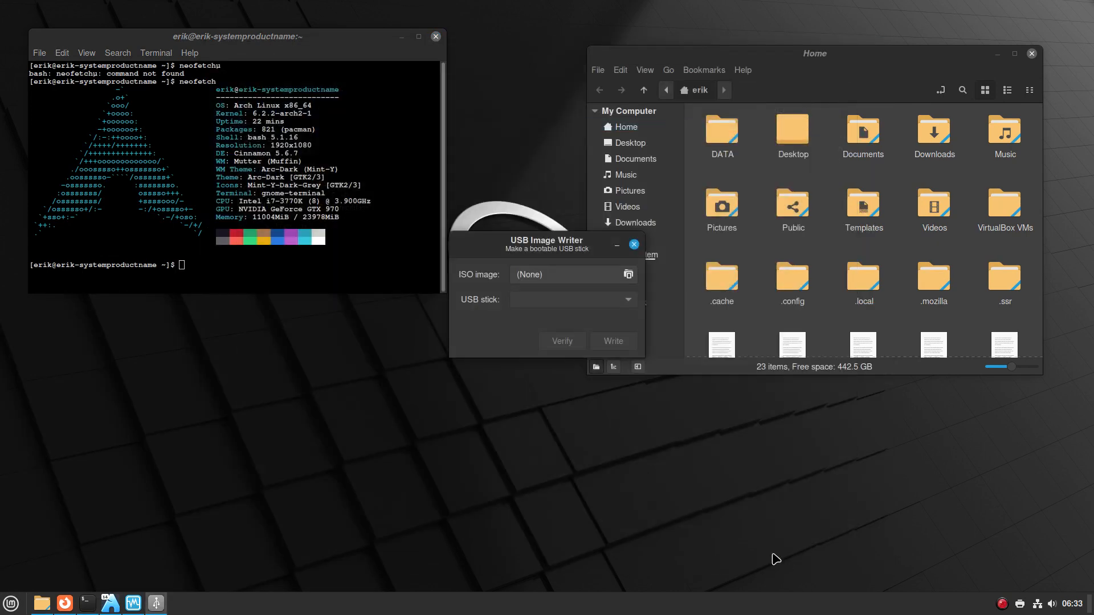
pyautogui.moveTo(543, 251); pyautogui.dragTo(396, 383)
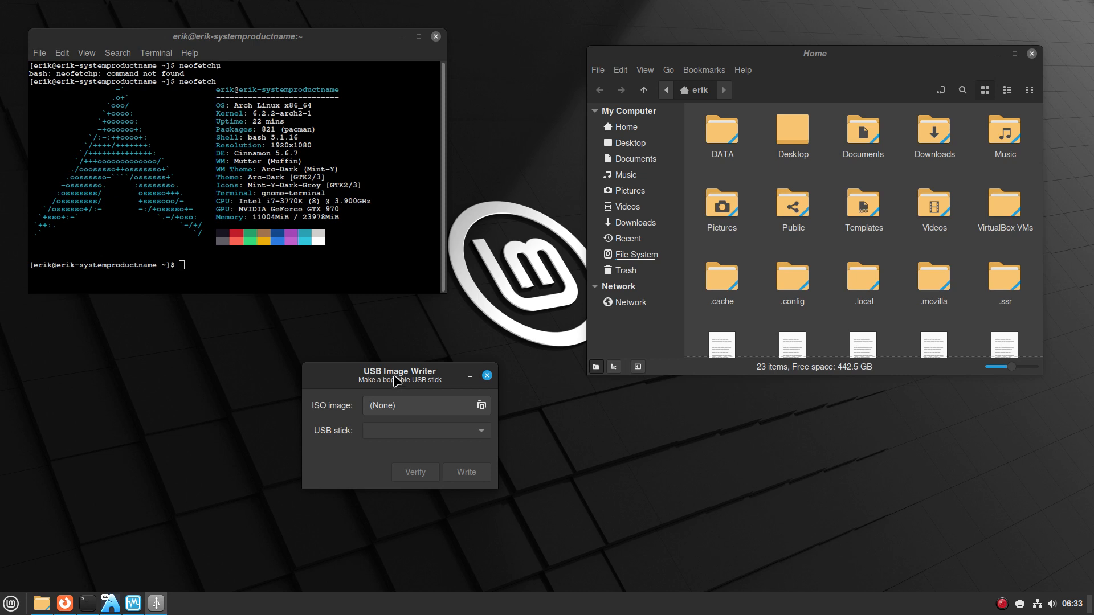
pyautogui.click(487, 376)
# Open the host Mint menu and browse through its application categories
pyautogui.click(11, 603)
pyautogui.moveTo(135, 354)
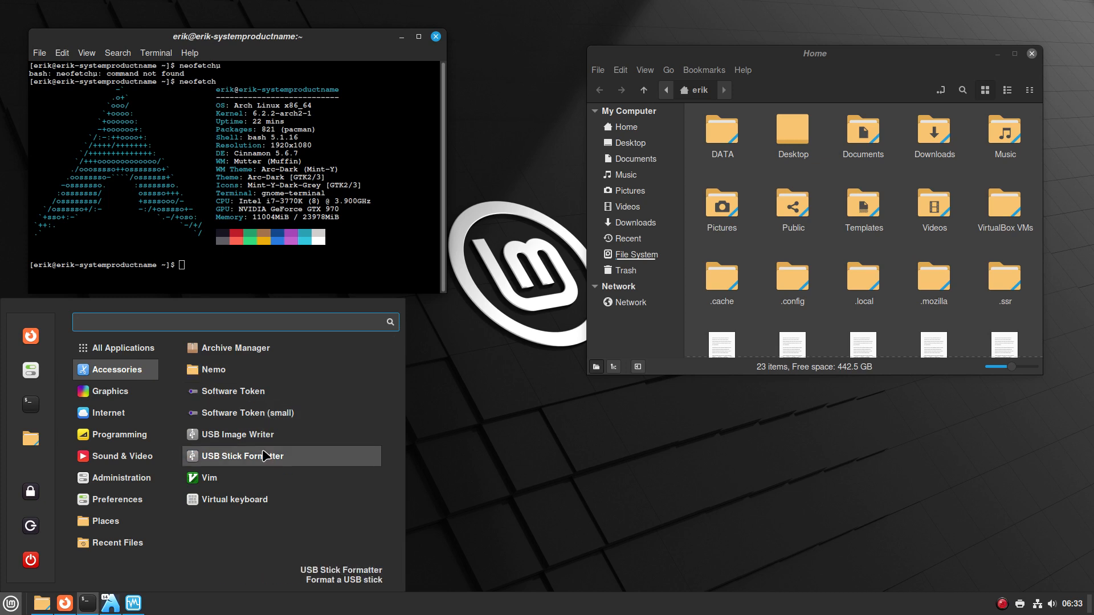
pyautogui.moveTo(124, 411)
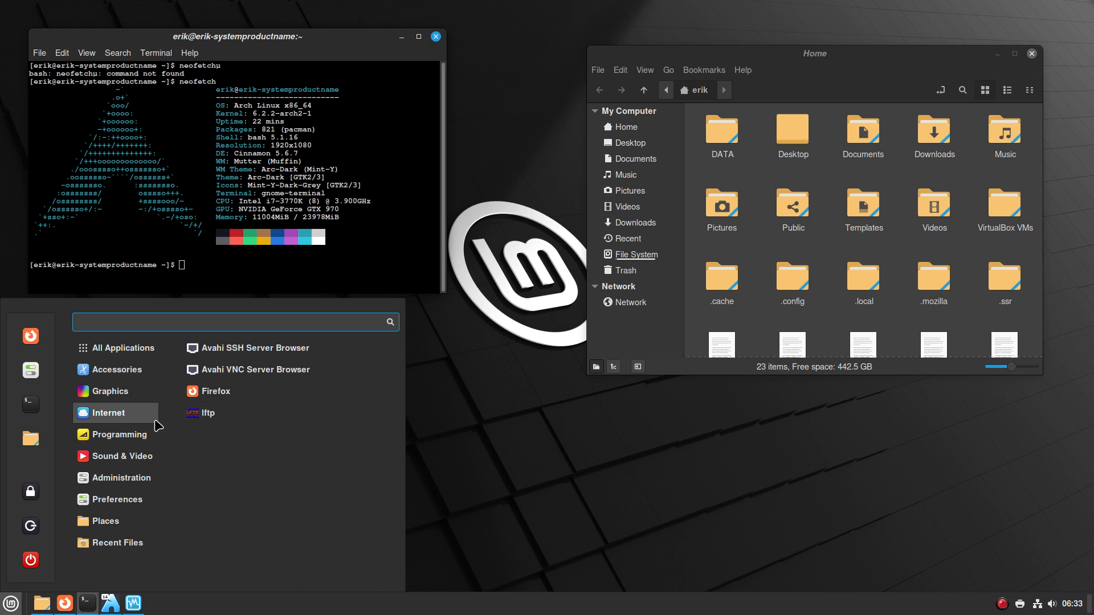
pyautogui.moveTo(126, 436)
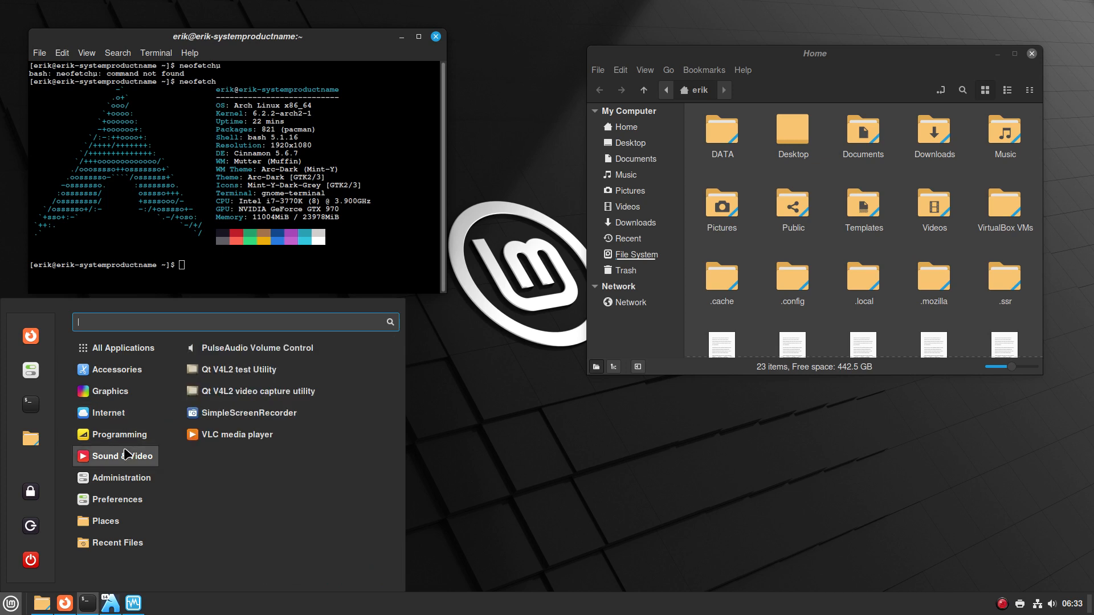
pyautogui.moveTo(126, 473)
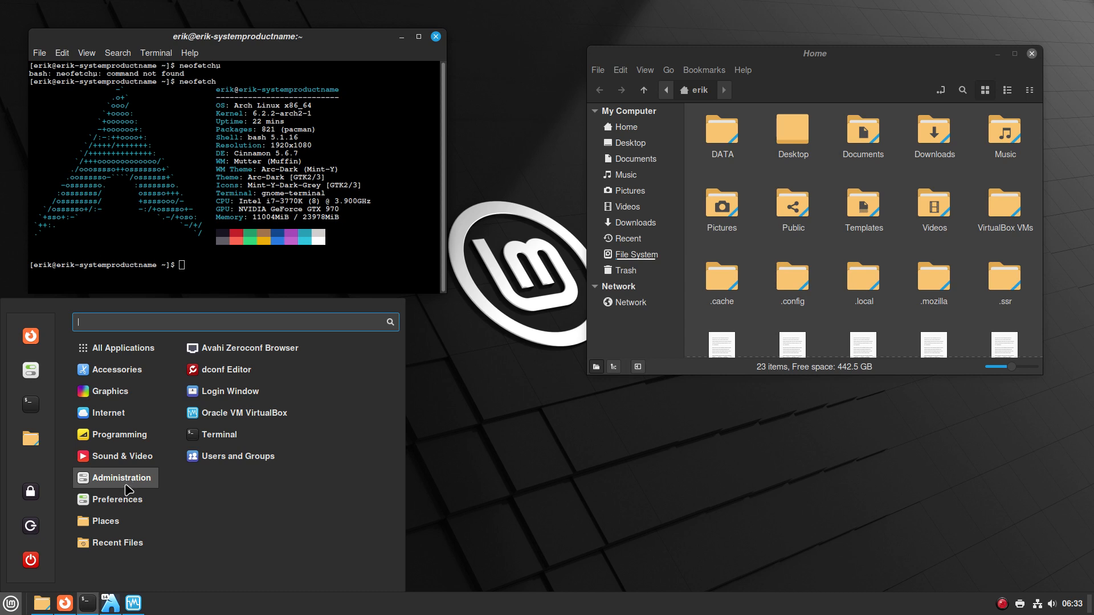
pyautogui.moveTo(126, 506)
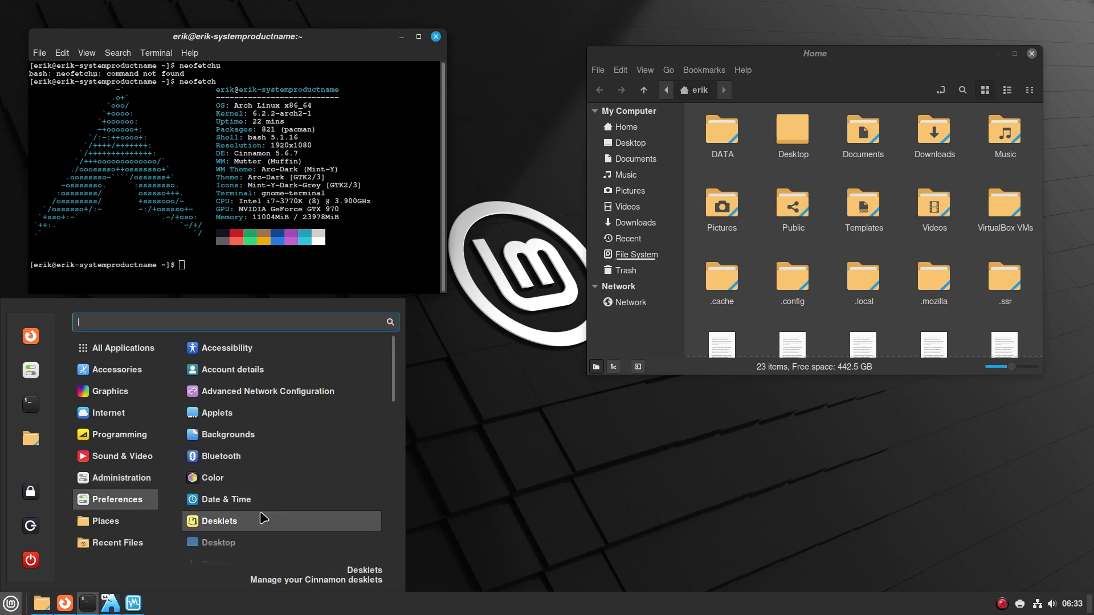
# Scroll through the category's app list, dismiss the menu, and bring VirtualBox Manager forward
pyautogui.scroll(-6, 261, 515)
pyautogui.scroll(-3, 263, 518)
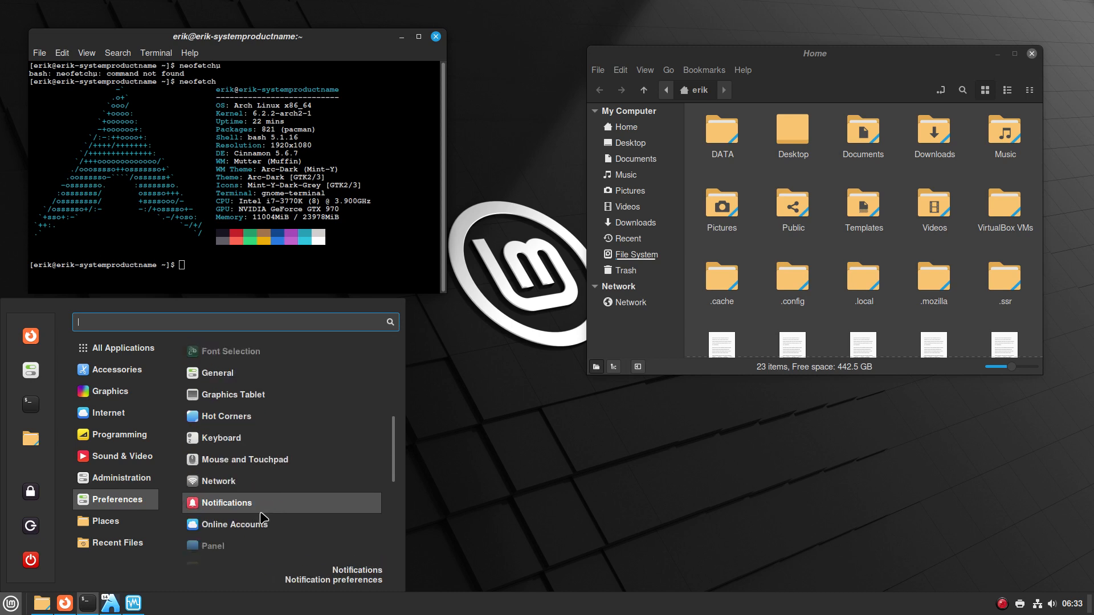
pyautogui.scroll(-8, 263, 518)
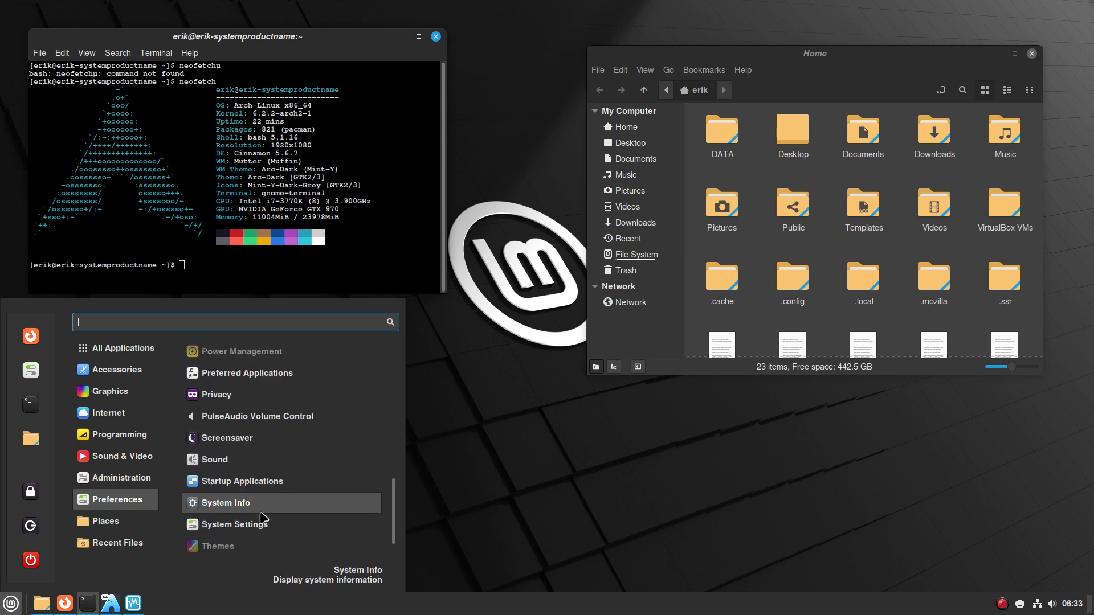
pyautogui.scroll(-1, 263, 517)
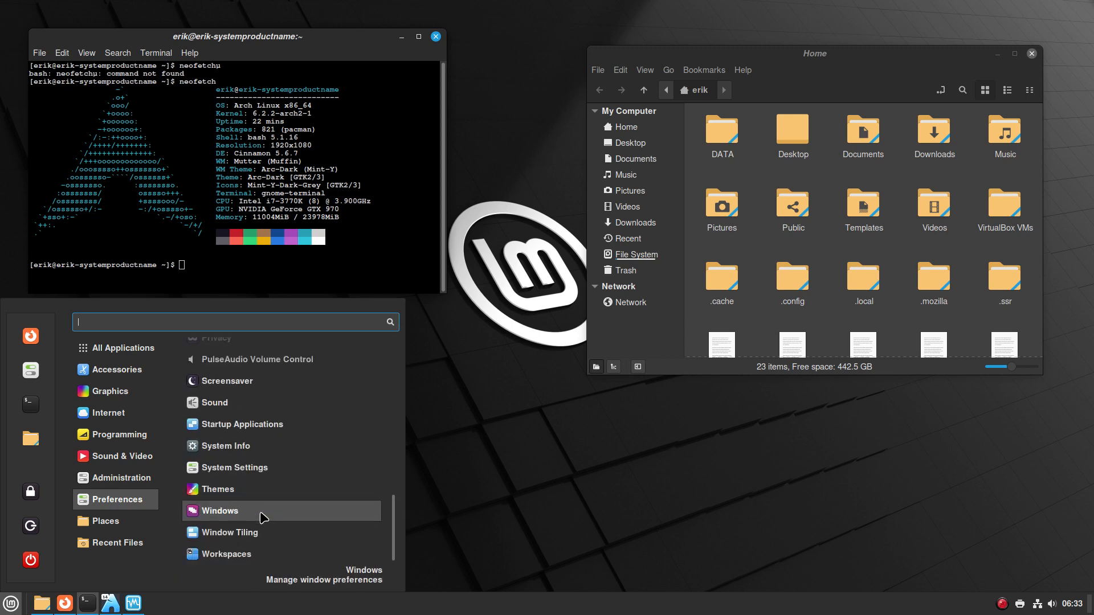
pyautogui.moveTo(150, 520)
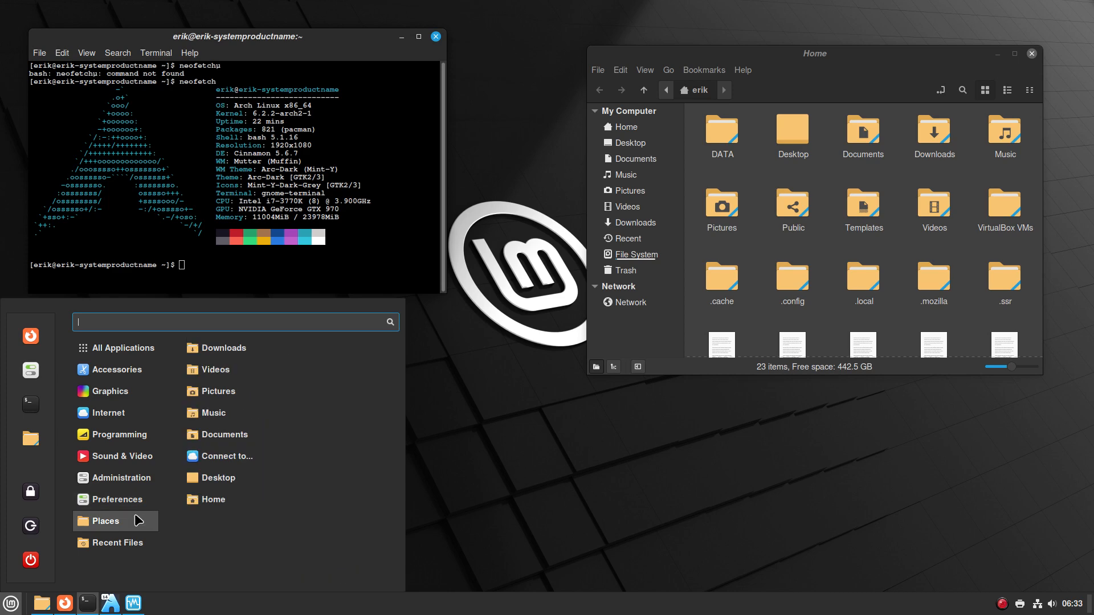
pyautogui.click(244, 272)
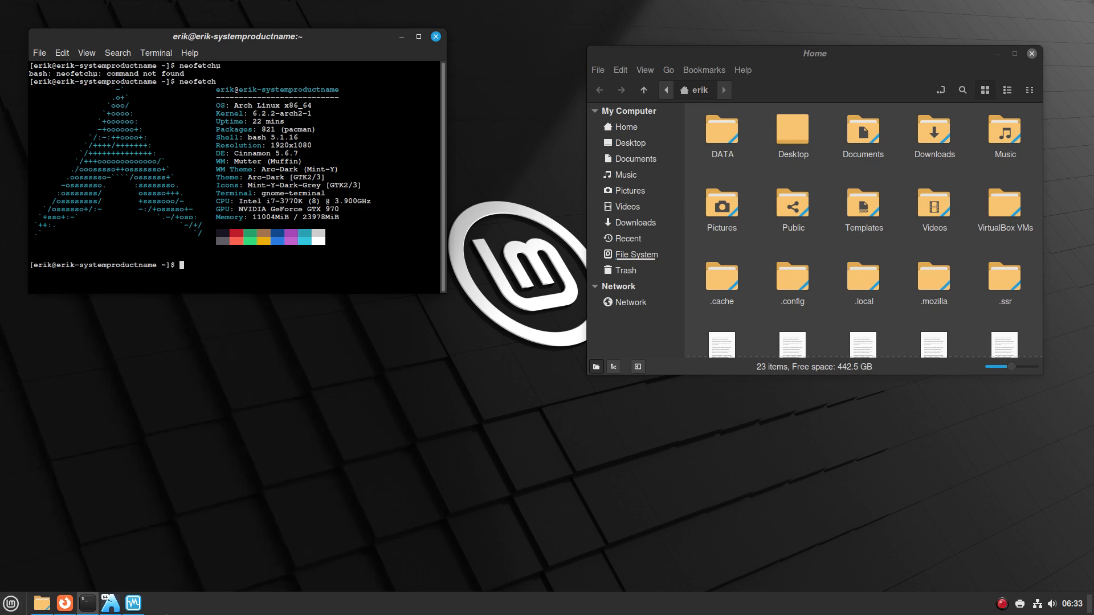
pyautogui.click(131, 608)
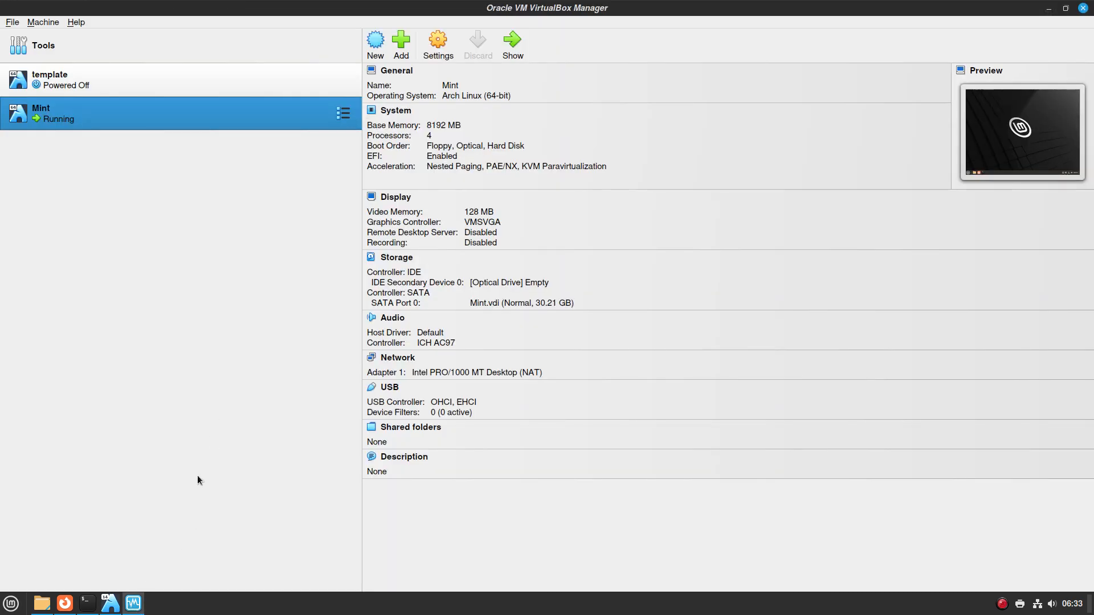
# Bring the Mint VM forward and scroll through its Accessories apps in the VM menu
pyautogui.click(120, 609)
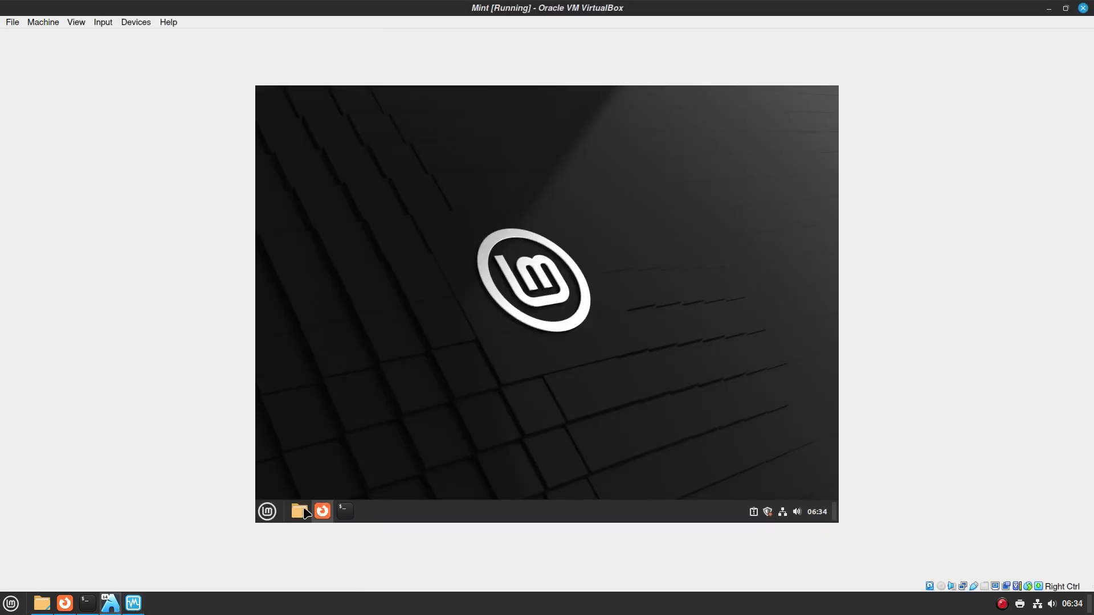
pyautogui.click(268, 512)
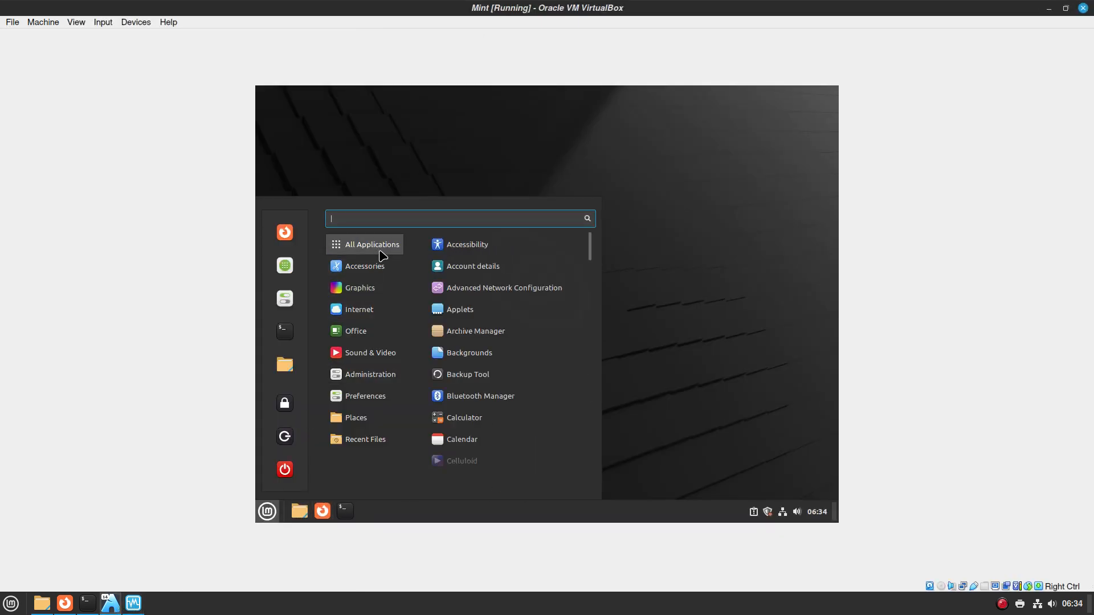
pyautogui.moveTo(378, 272)
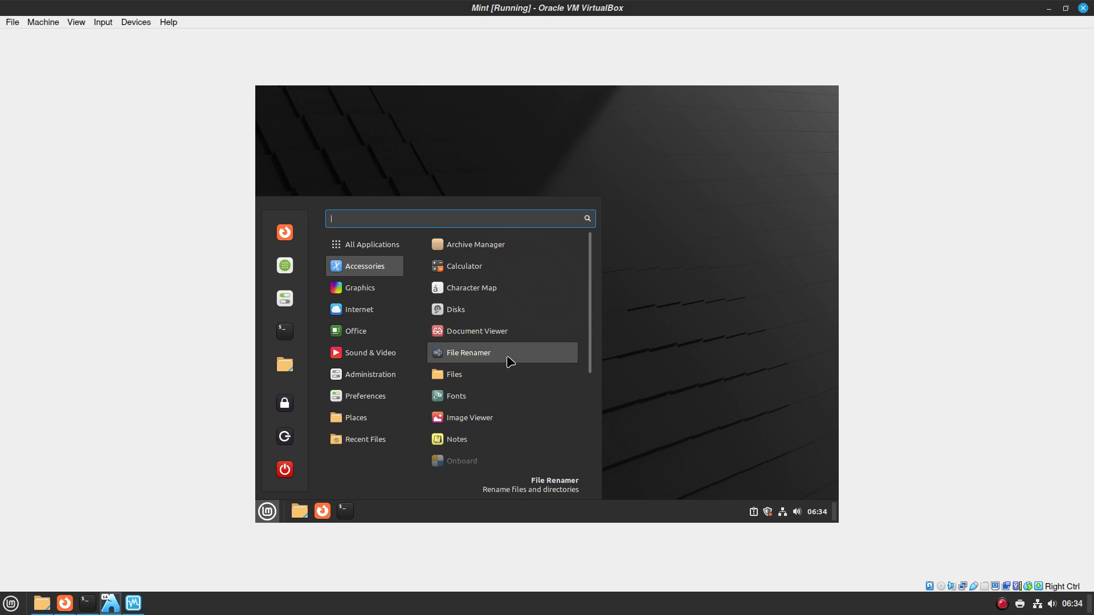
pyautogui.scroll(-1, 498, 419)
pyautogui.scroll(-1, 490, 405)
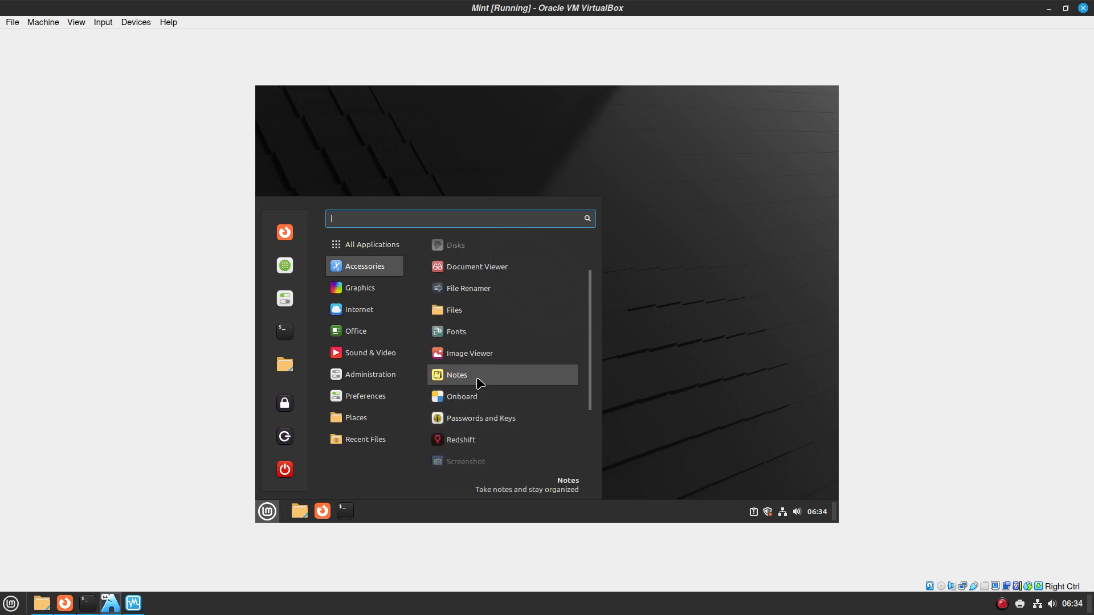
pyautogui.scroll(-1, 480, 399)
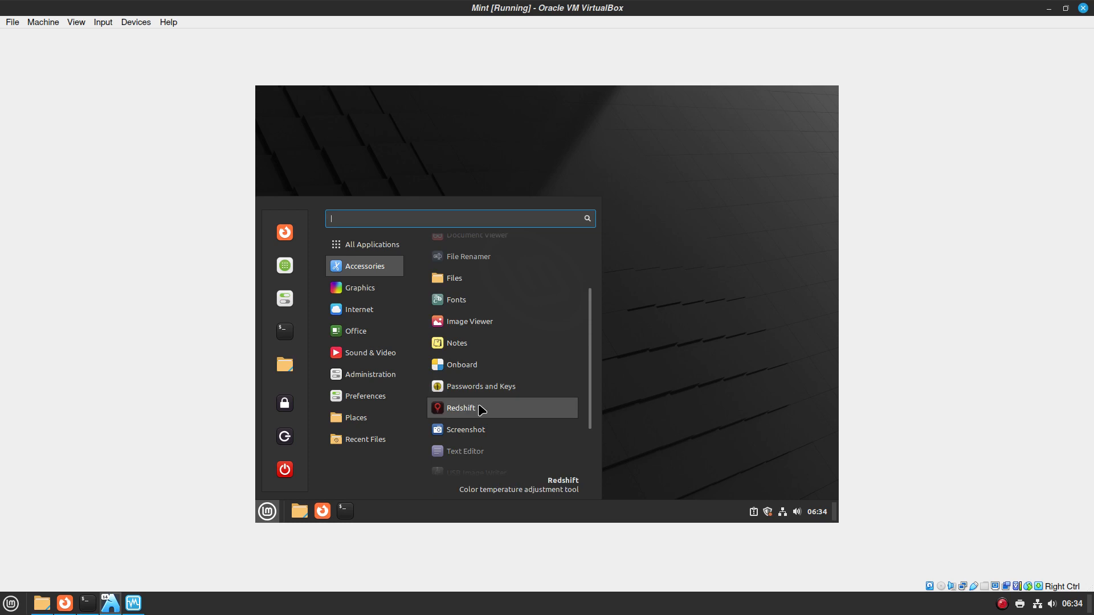
pyautogui.scroll(-2, 482, 409)
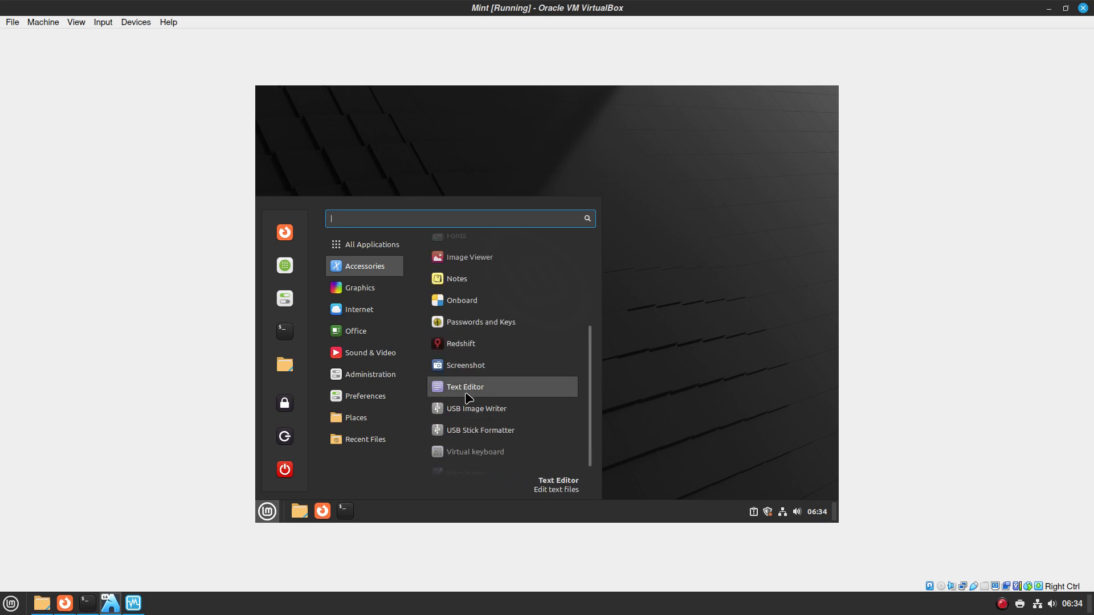
# Search 'scr' in the host menu, dismiss it, and bring the host terminal forward
pyautogui.click(4, 606)
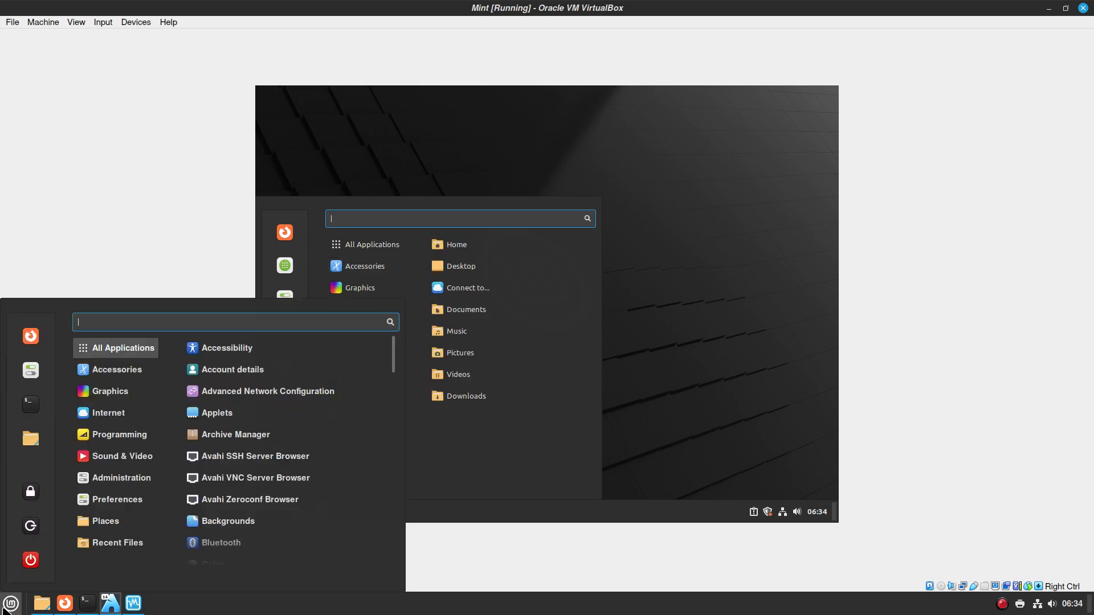
pyautogui.write('scrl')
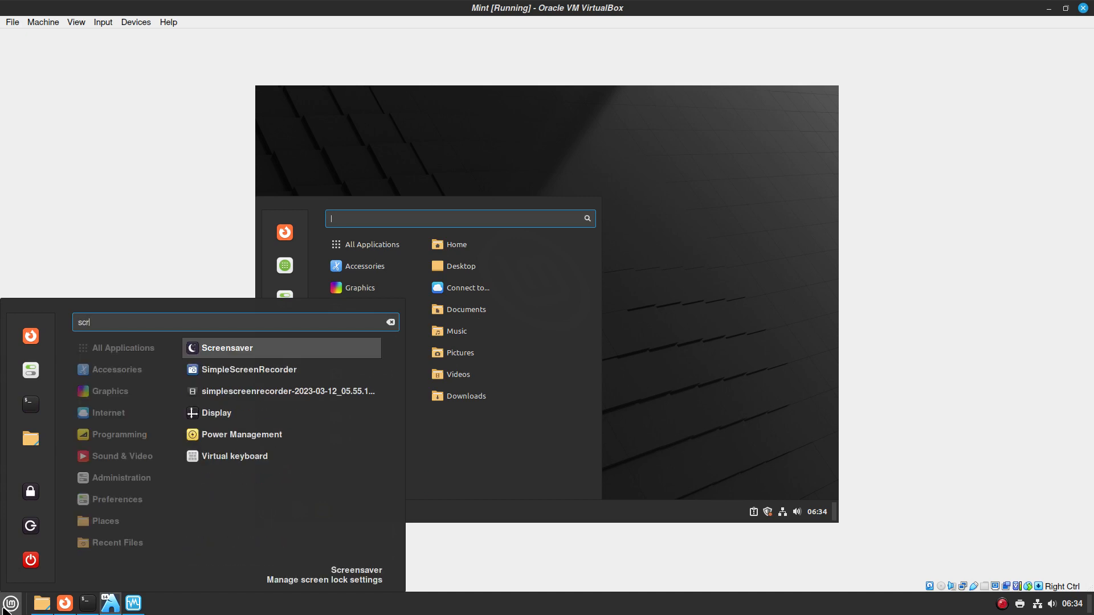
pyautogui.press('BackSpace')
pyautogui.click(548, 478)
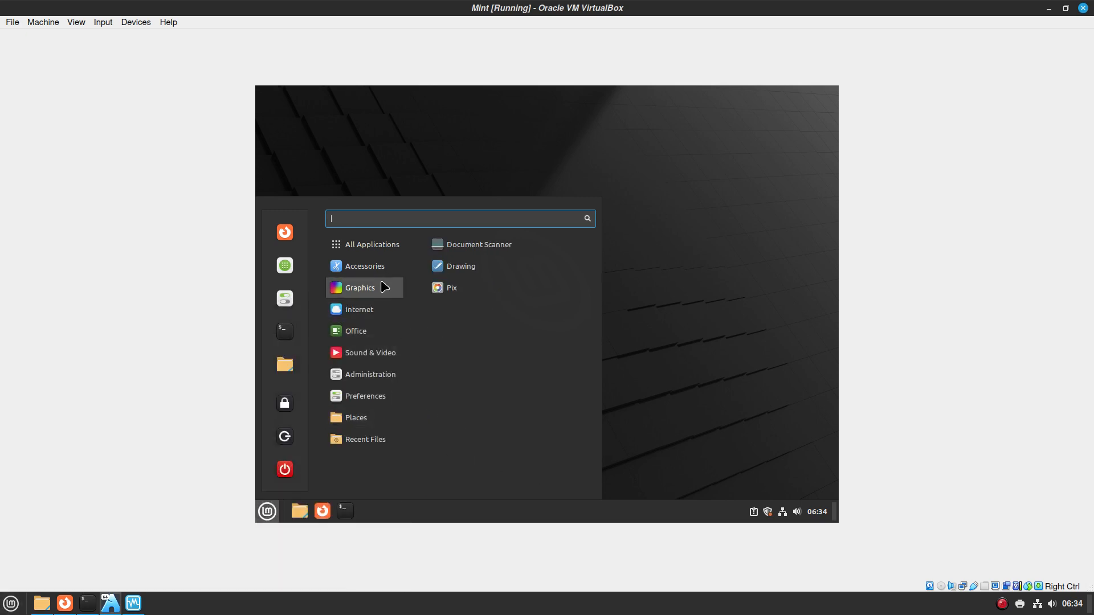
pyautogui.scroll(-3, 499, 388)
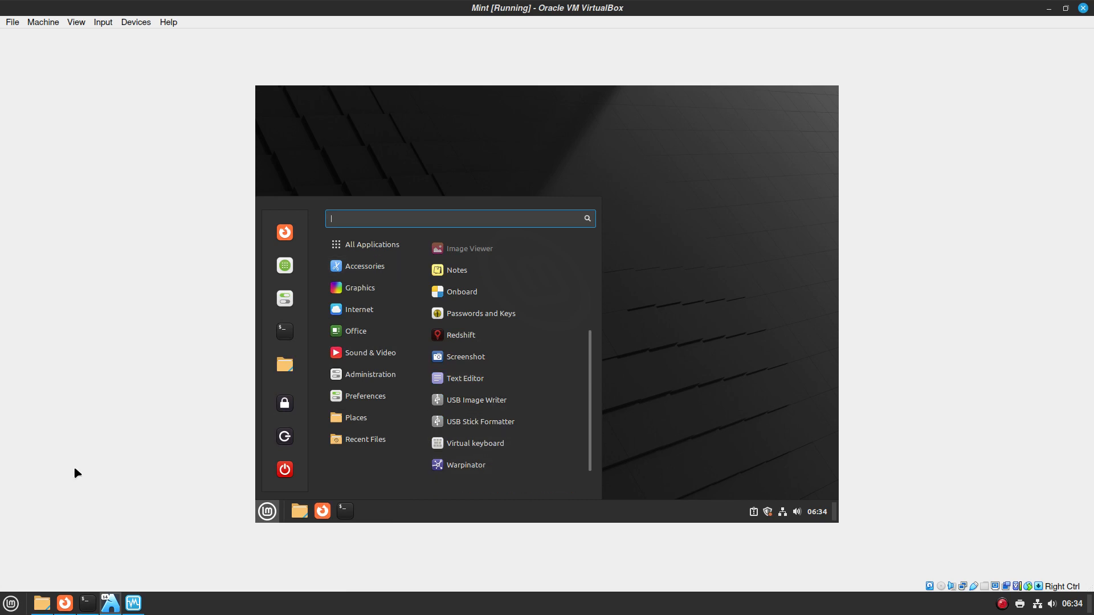
pyautogui.click(86, 599)
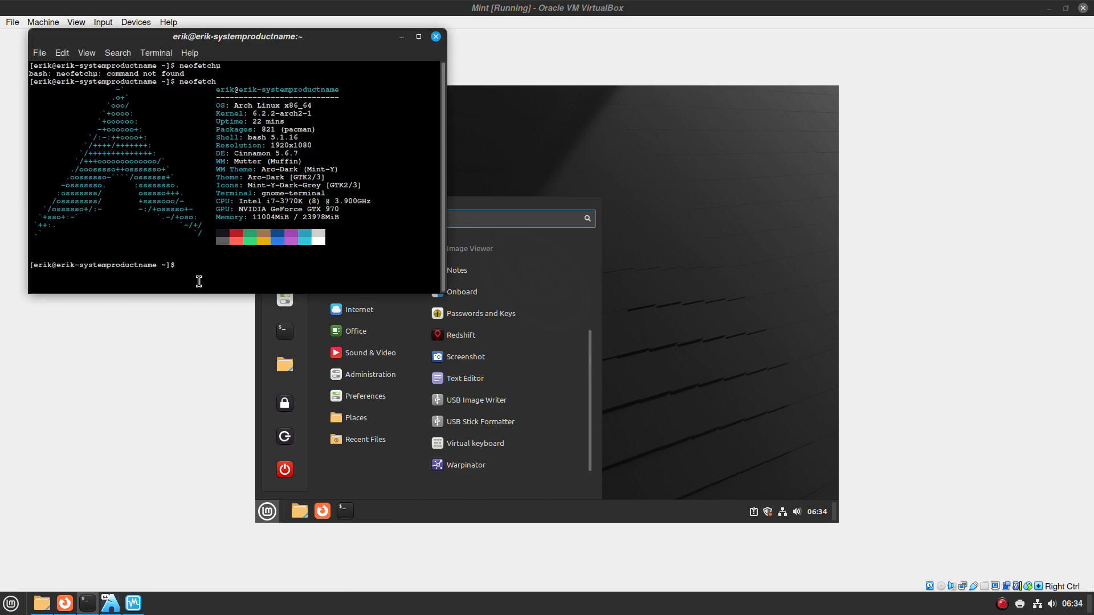
# Search the packages for warpinator with 'yay warpinator' and inspect the listing
pyautogui.write('yay warpinator')
pyautogui.press('Return')
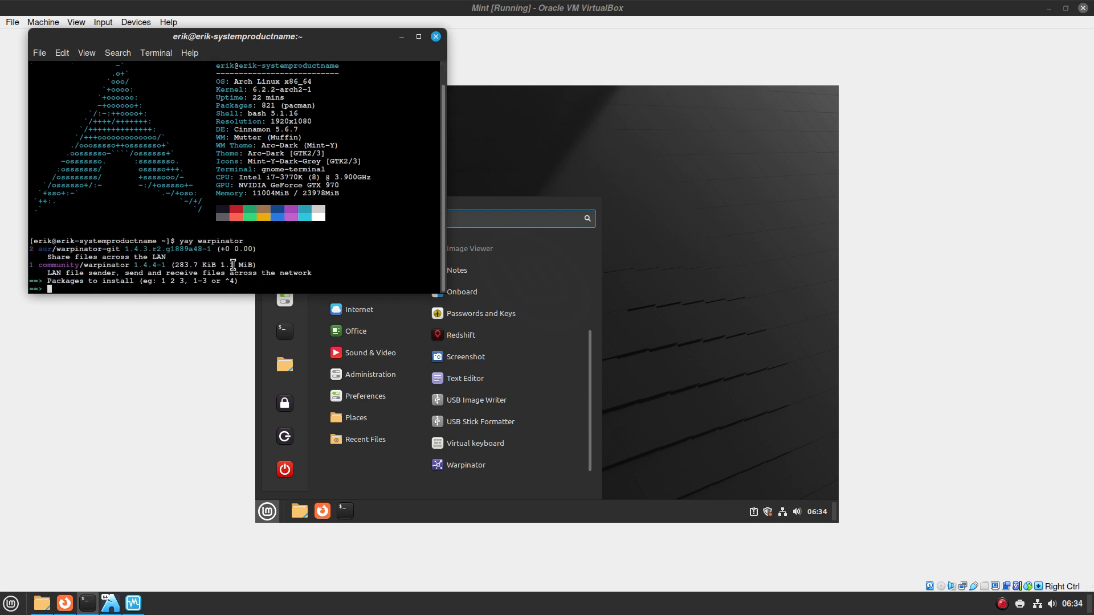
pyautogui.doubleClick(116, 270)
pyautogui.doubleClick(113, 265)
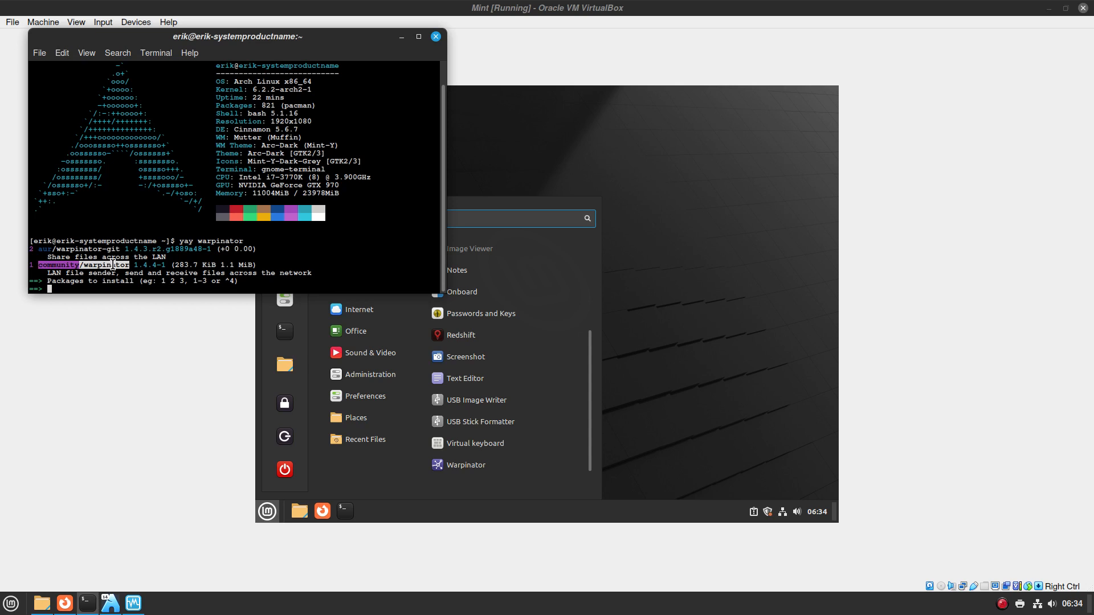
# Install choice 1, community/warpinator 1.4.4-1, with sudo authorization, then search 'warp' in the host menu
pyautogui.write('1')
pyautogui.press('Return')
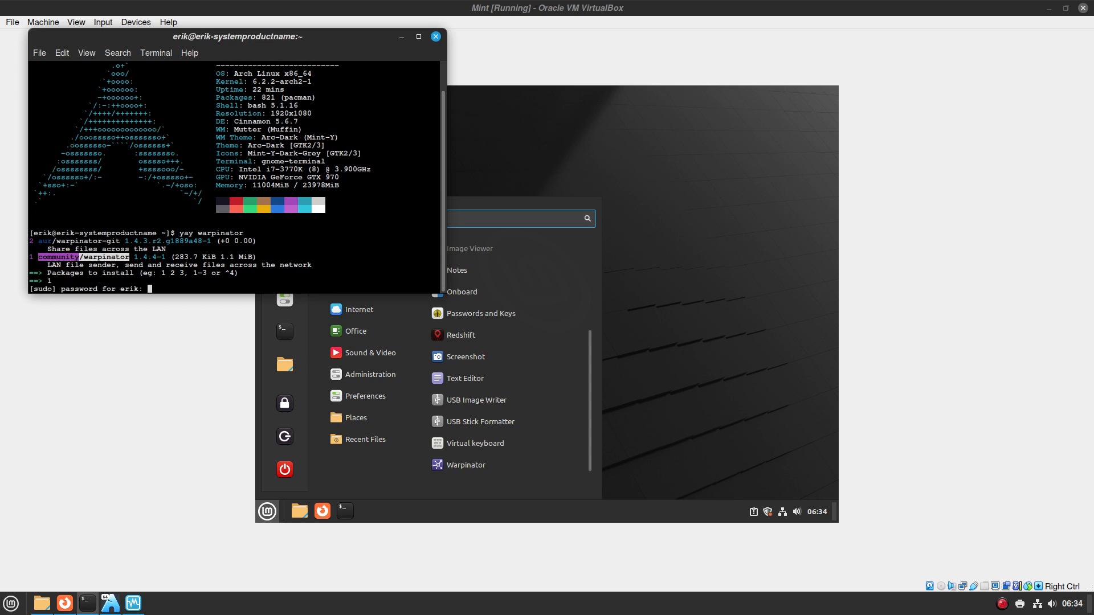
pyautogui.press('Return')
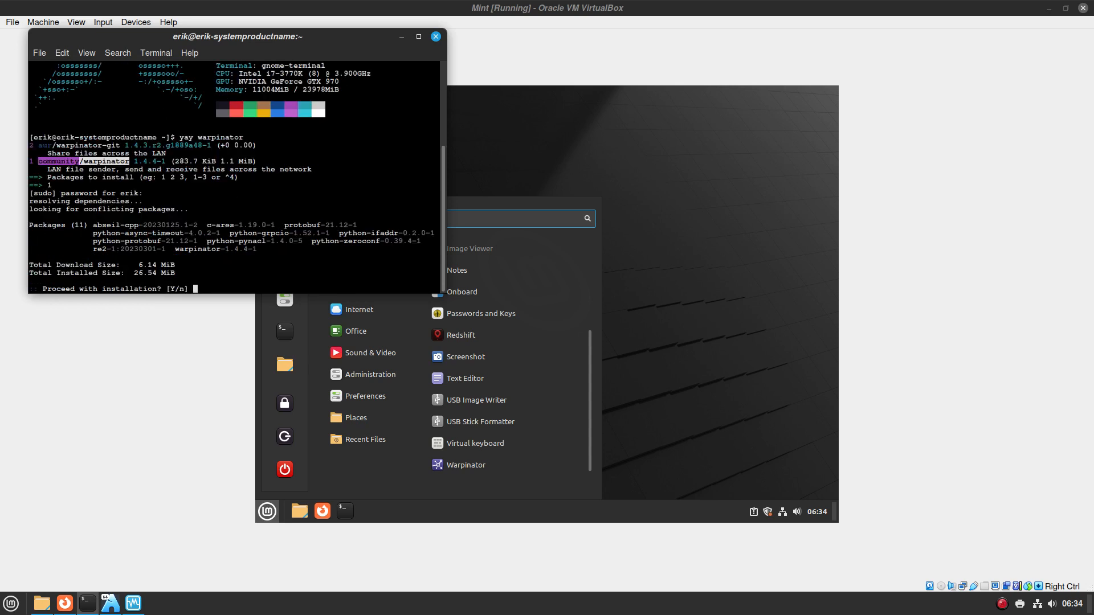
pyautogui.press('Return')
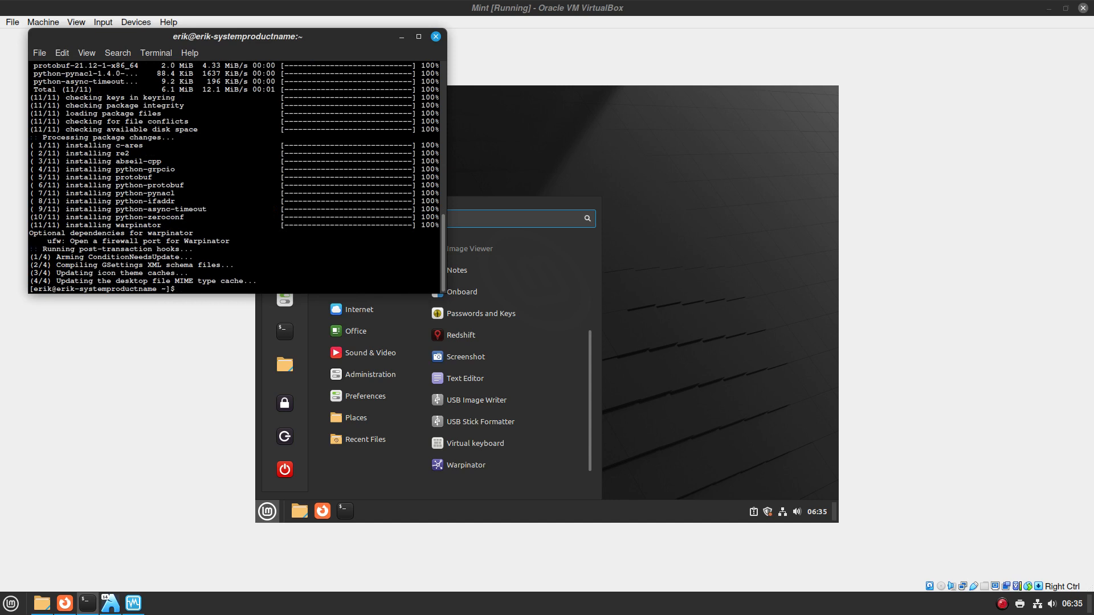
pyautogui.click(11, 601)
pyautogui.write('war')
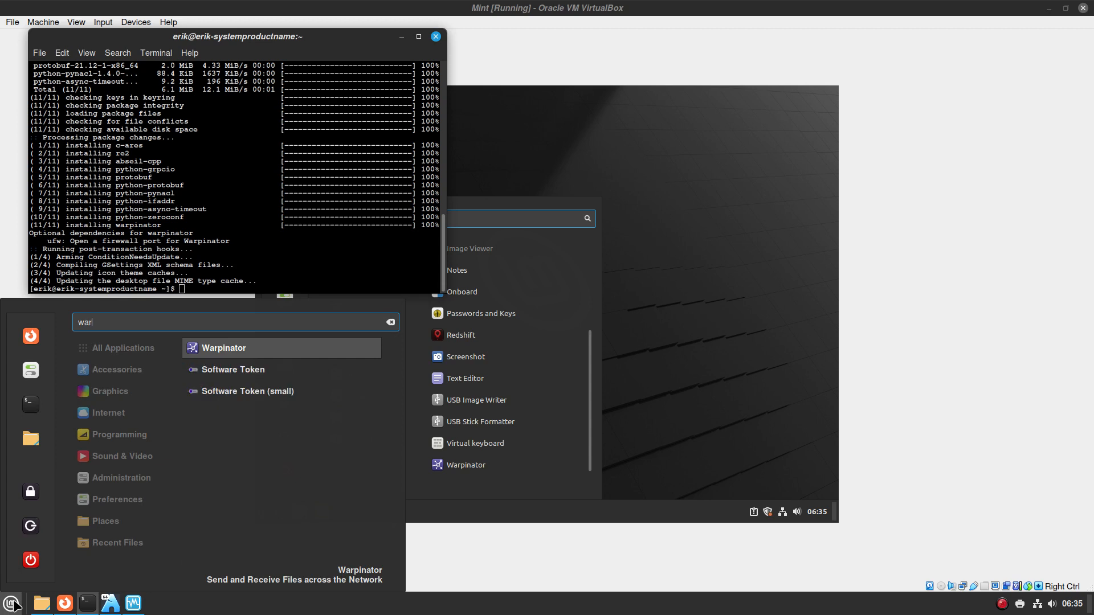
pyautogui.write('p')
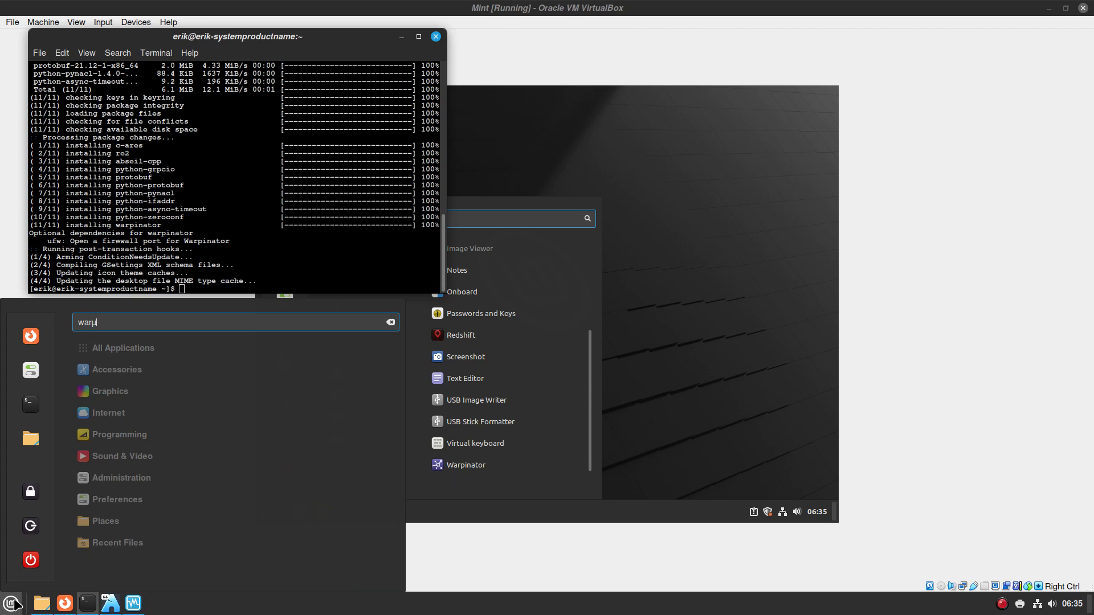
# Launch Warpinator from the 'warp' search, then close it and the host terminal
pyautogui.press('Return')
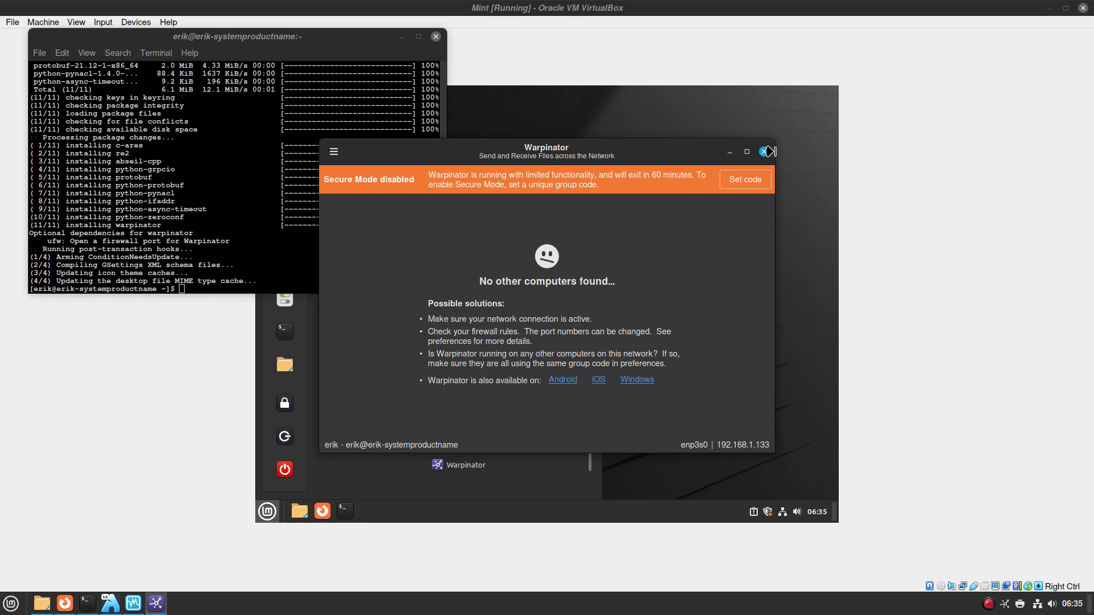
pyautogui.click(764, 151)
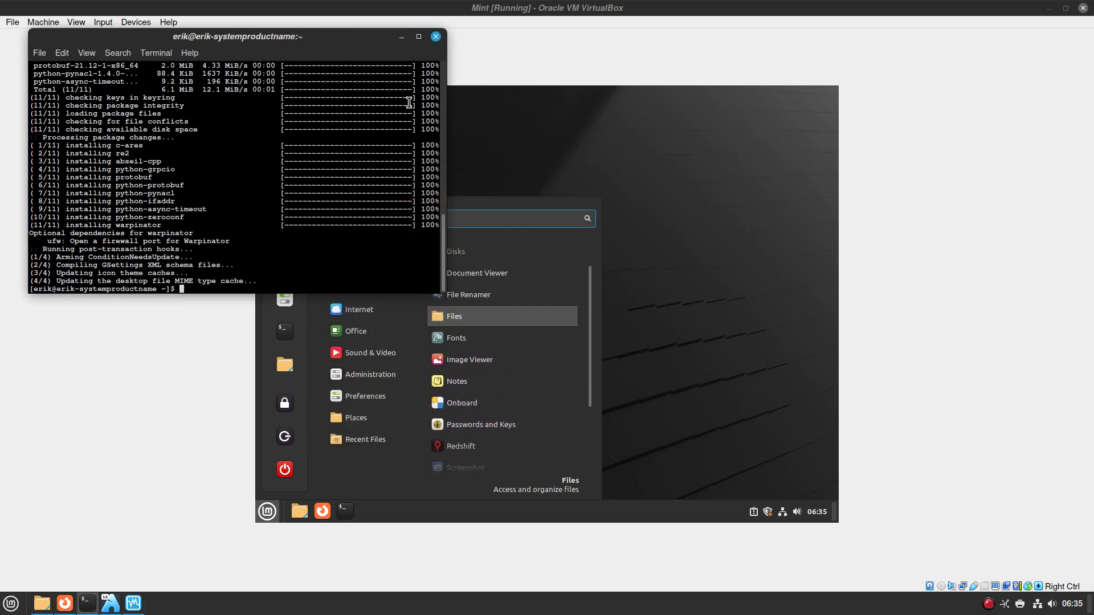
pyautogui.click(438, 37)
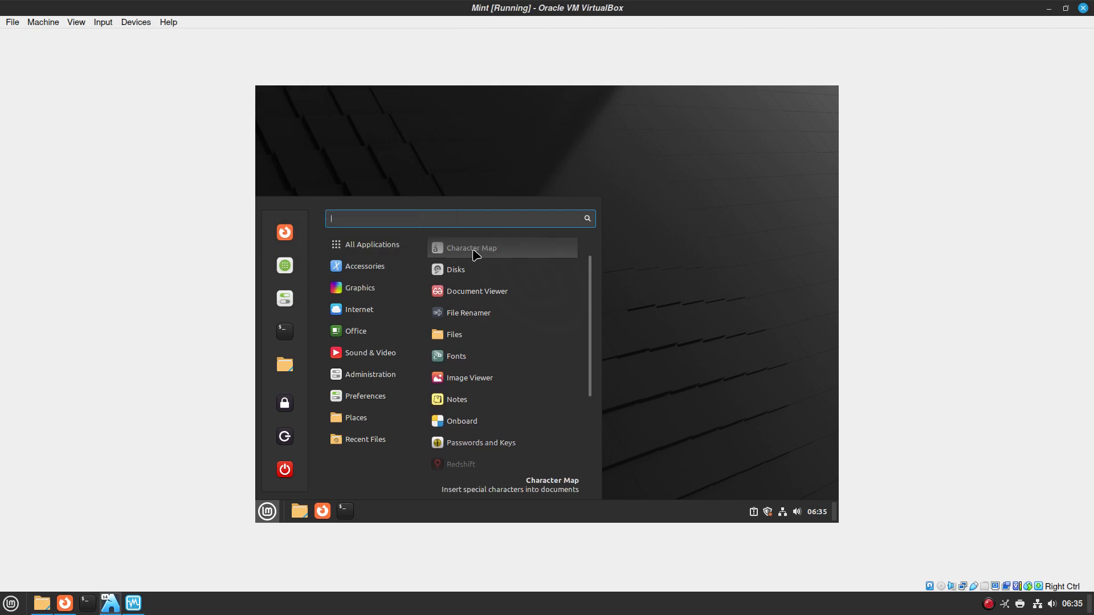
pyautogui.moveTo(375, 284)
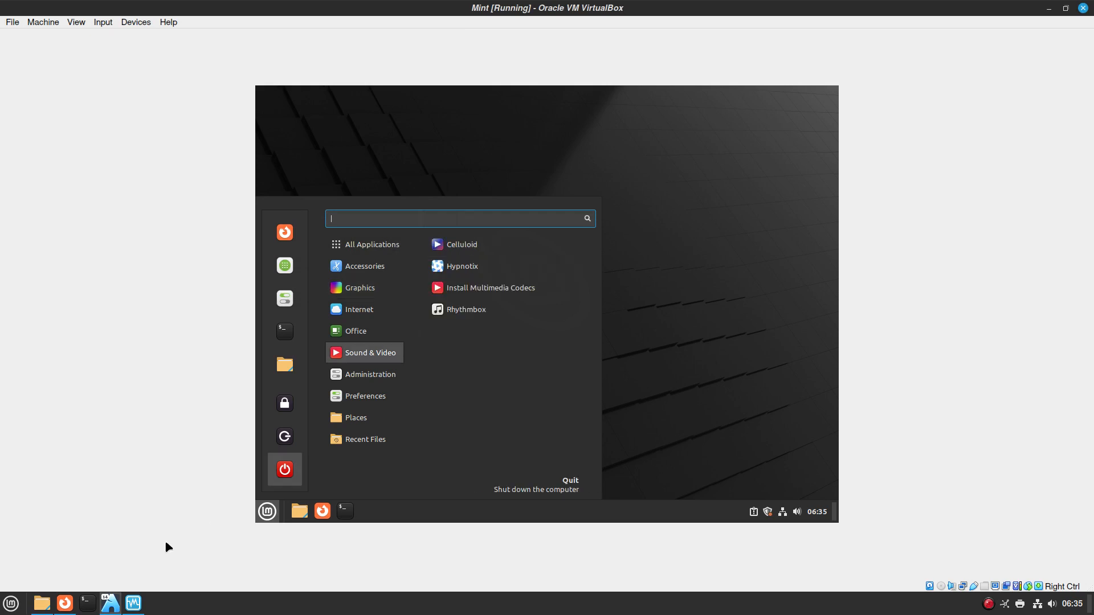
# Open a new host terminal, centre it, and run neofetch
pyautogui.click(88, 605)
pyautogui.moveTo(244, 29); pyautogui.dragTo(389, 234)
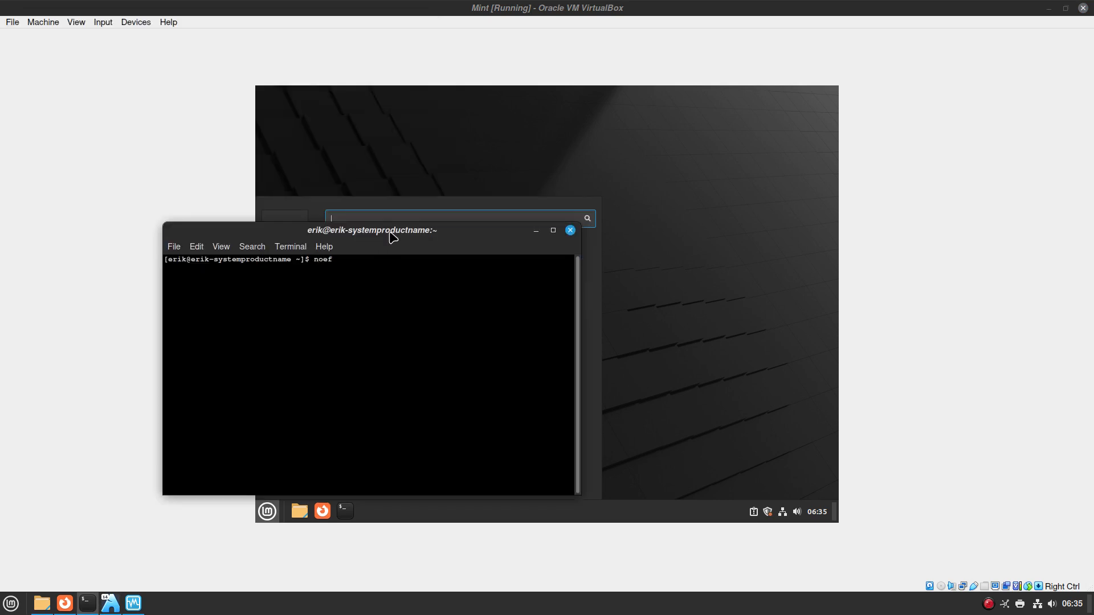
pyautogui.write('neofetch')
pyautogui.press('Return')
# Search packages with 'yay pix', review the results, and cancel the selection prompt
pyautogui.write('yay ')
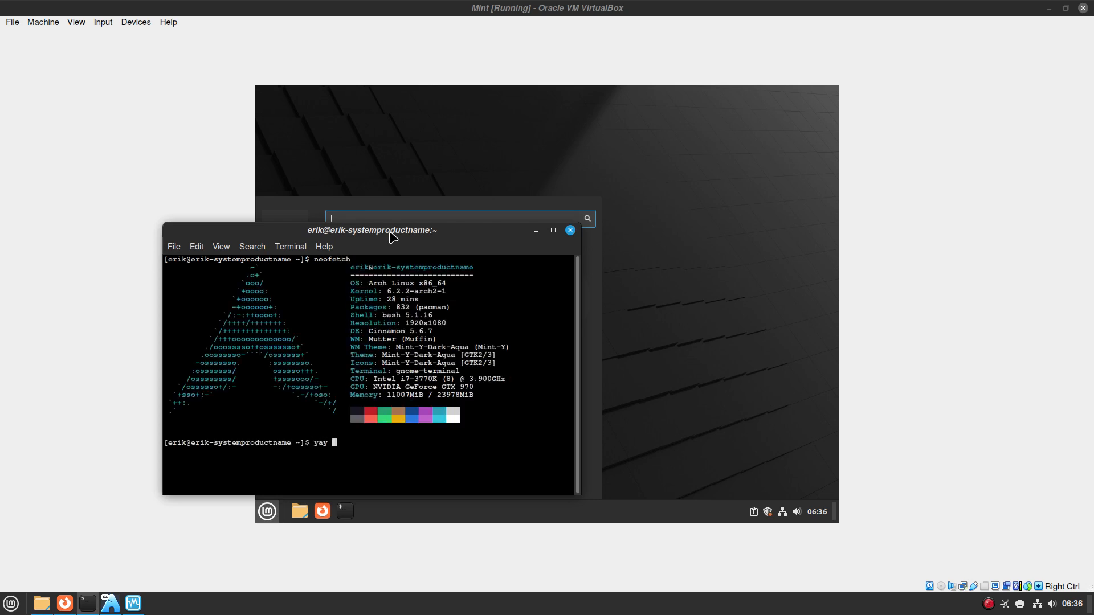
pyautogui.write('pix')
pyautogui.press('Return')
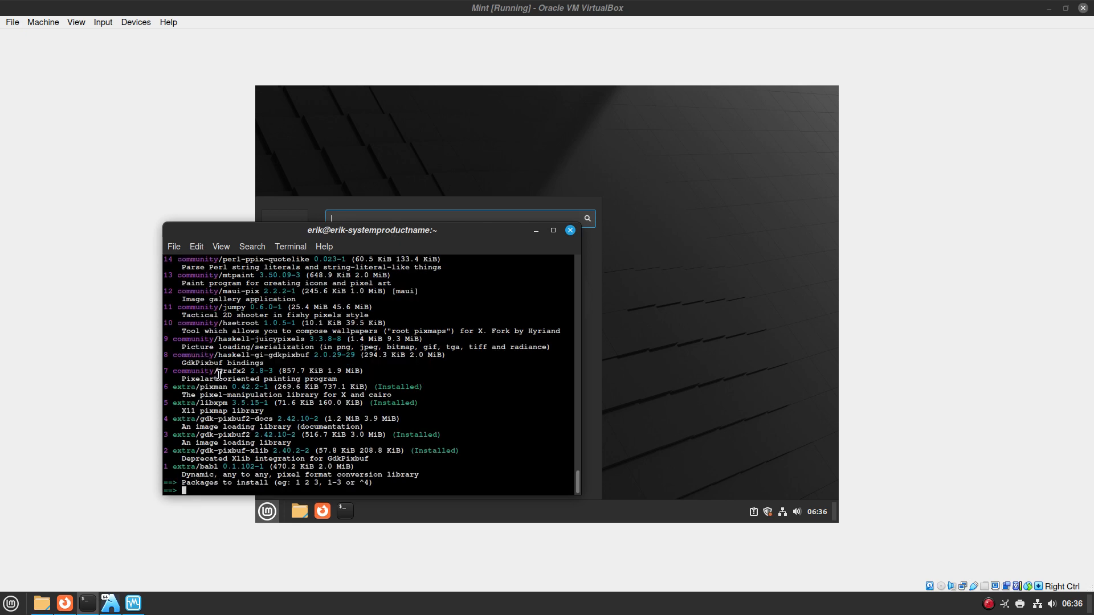
pyautogui.scroll(9, 222, 370)
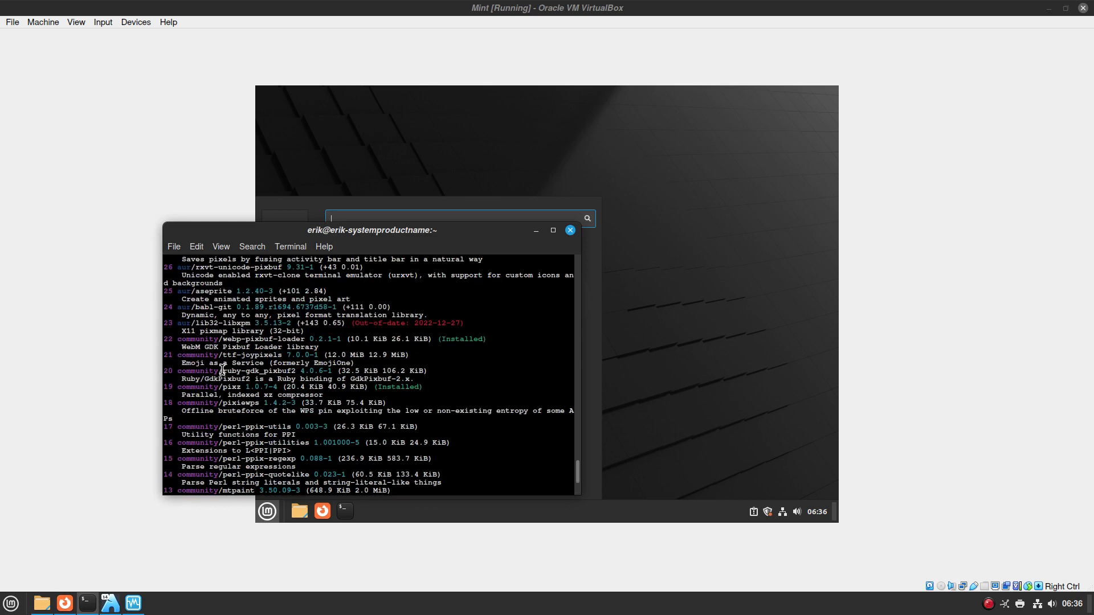
pyautogui.scroll(-9, 222, 371)
pyautogui.hotkey('ctrl', 'c')
# Try installing pix via 'sudo pacman -S pix' and 'yay -S pix', abort, and move the terminal up-left
pyautogui.write('sudo pacman -S p')
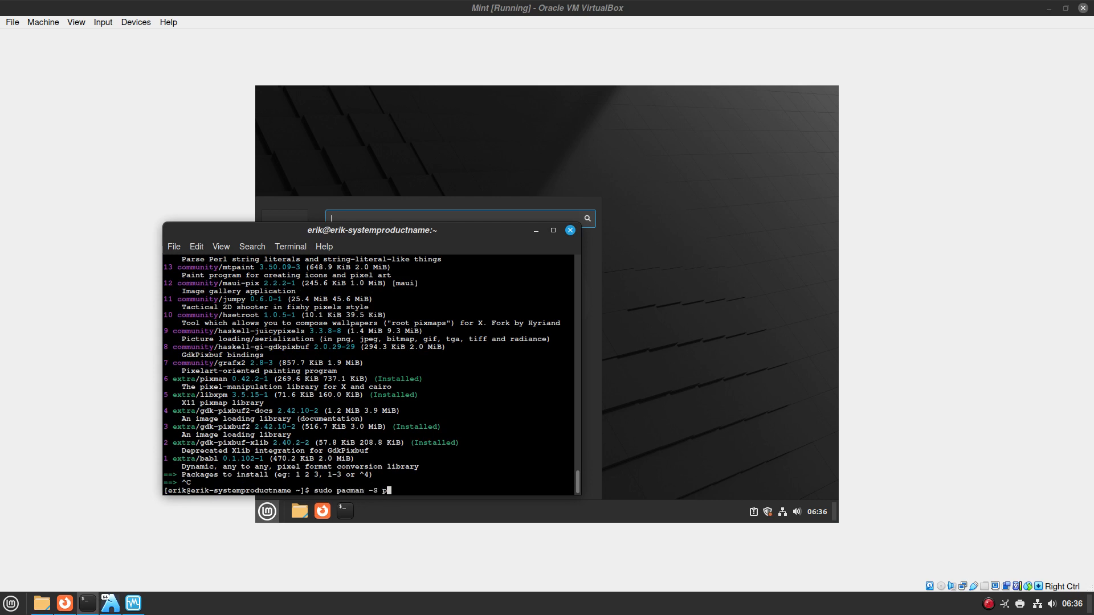
pyautogui.write('ix')
pyautogui.press('Return')
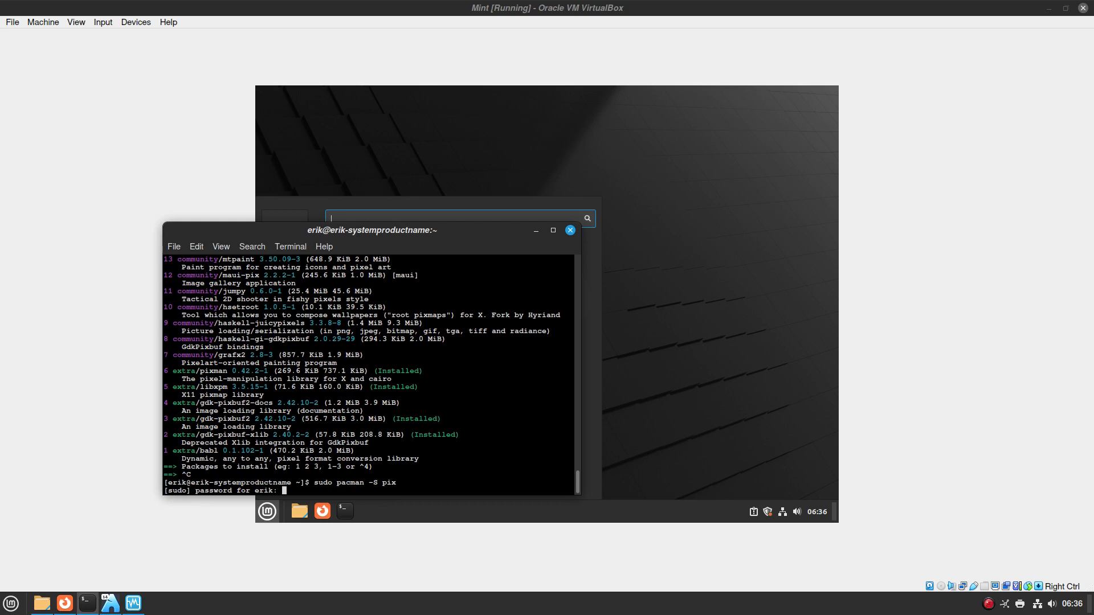
pyautogui.press('Return')
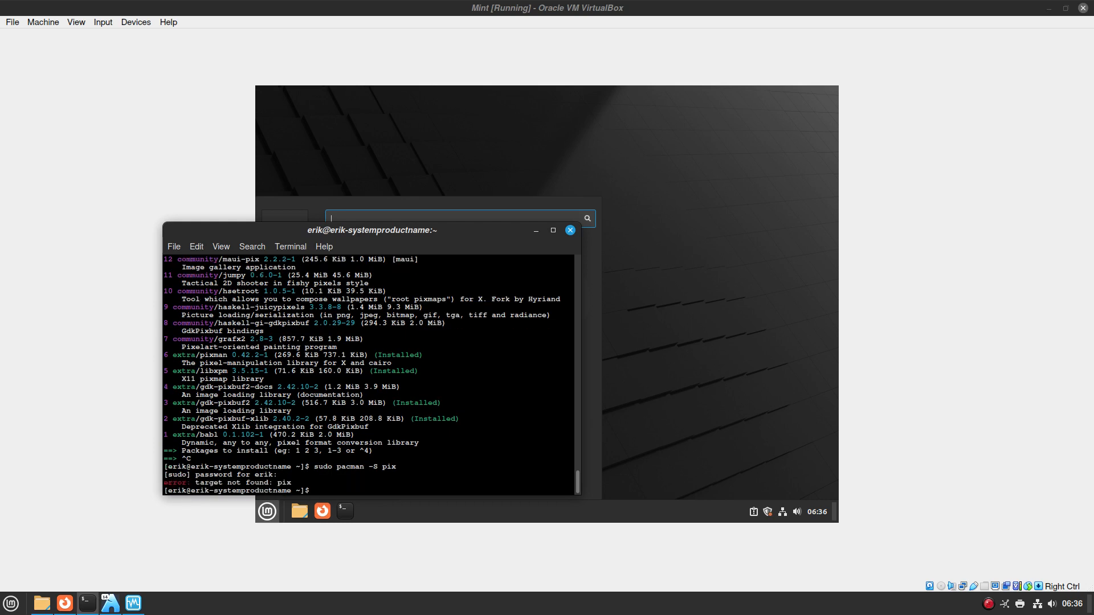
pyautogui.write('yay -S pix')
pyautogui.press('Return')
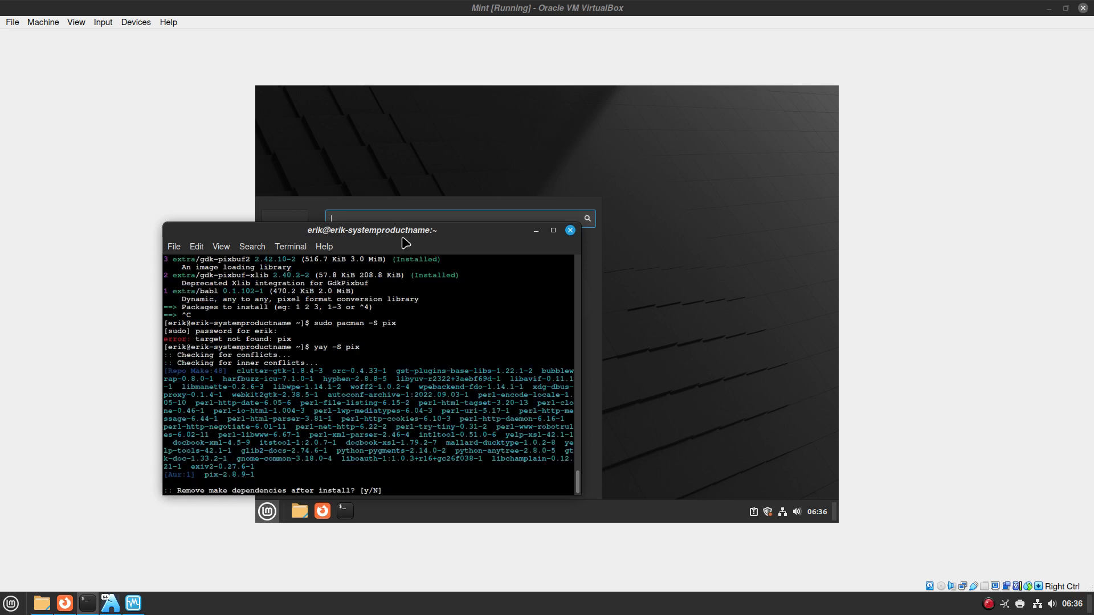
pyautogui.hotkey('ctrl', 'c')
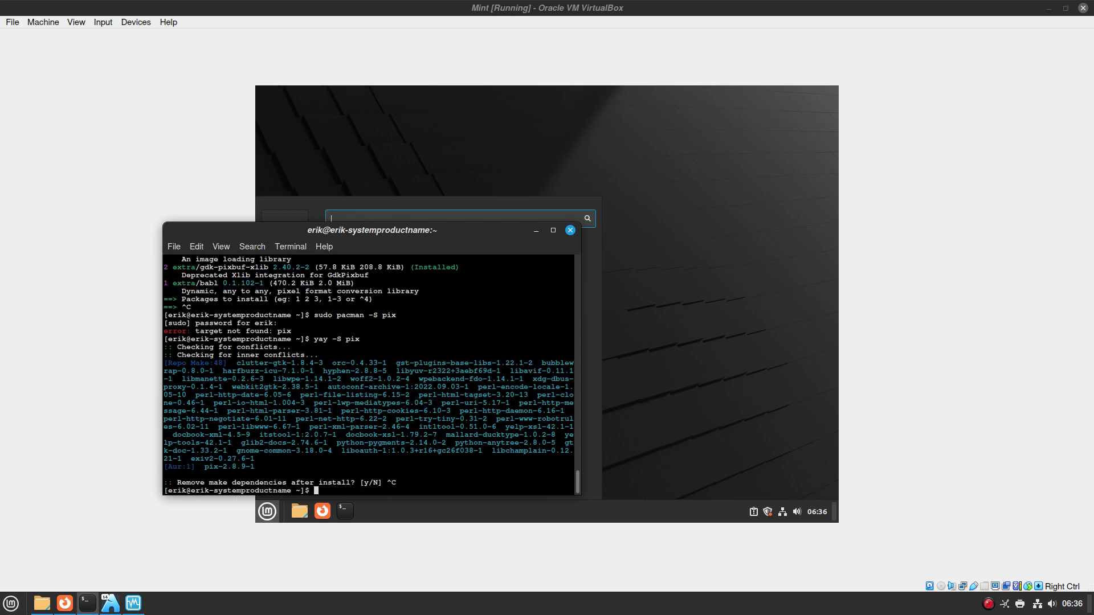
pyautogui.moveTo(467, 230); pyautogui.dragTo(249, 52)
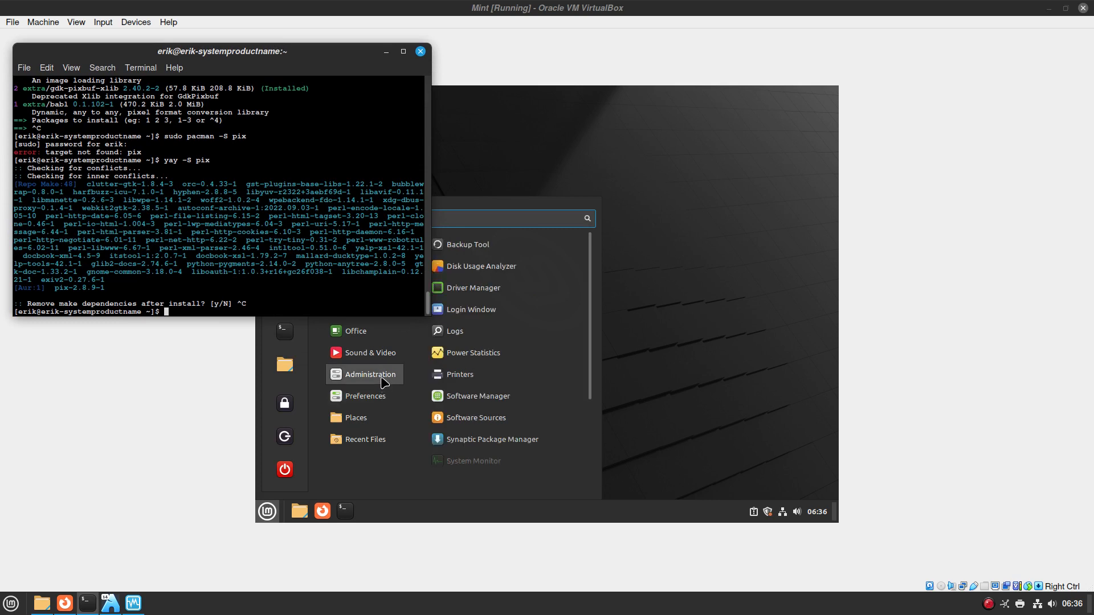
# Browse Sound & Video and Office in the VM's Mint menu, then shift the terminal left and close it
pyautogui.moveTo(383, 356)
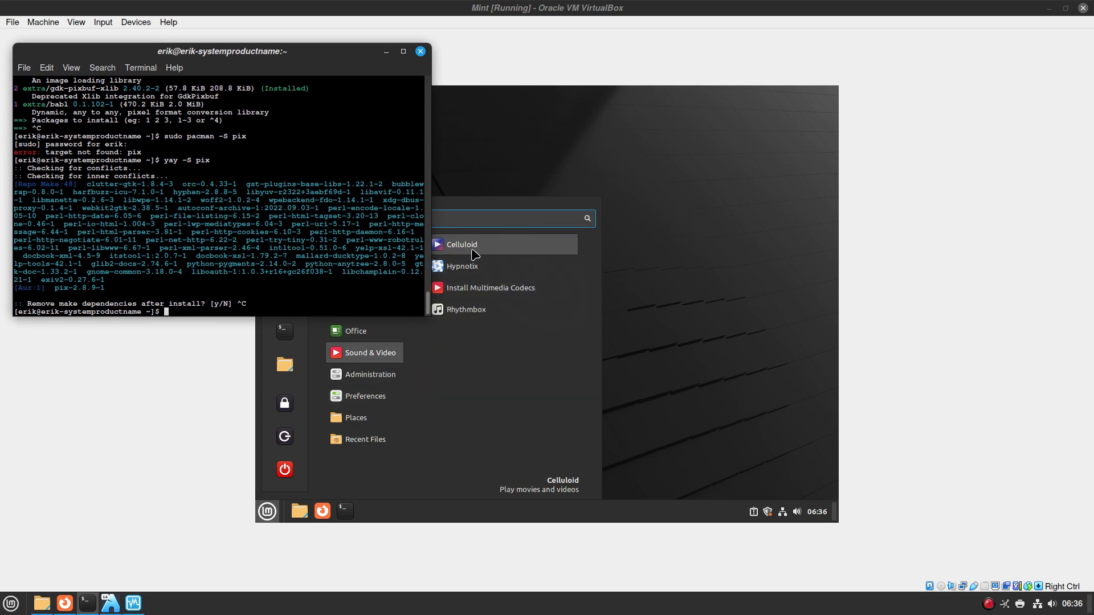
pyautogui.moveTo(392, 335)
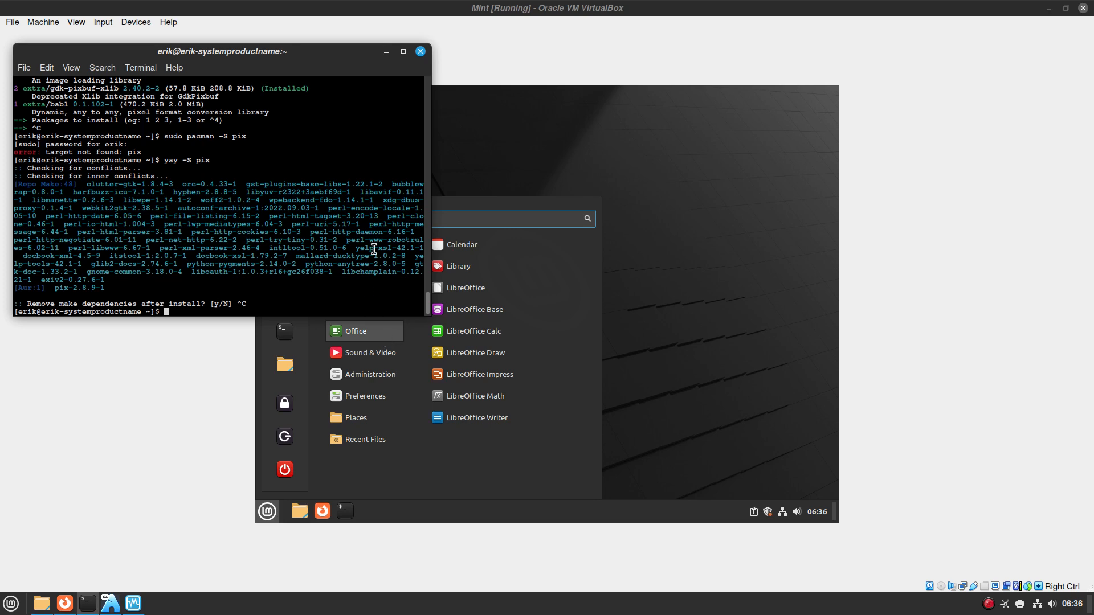
pyautogui.moveTo(365, 62); pyautogui.dragTo(310, 62)
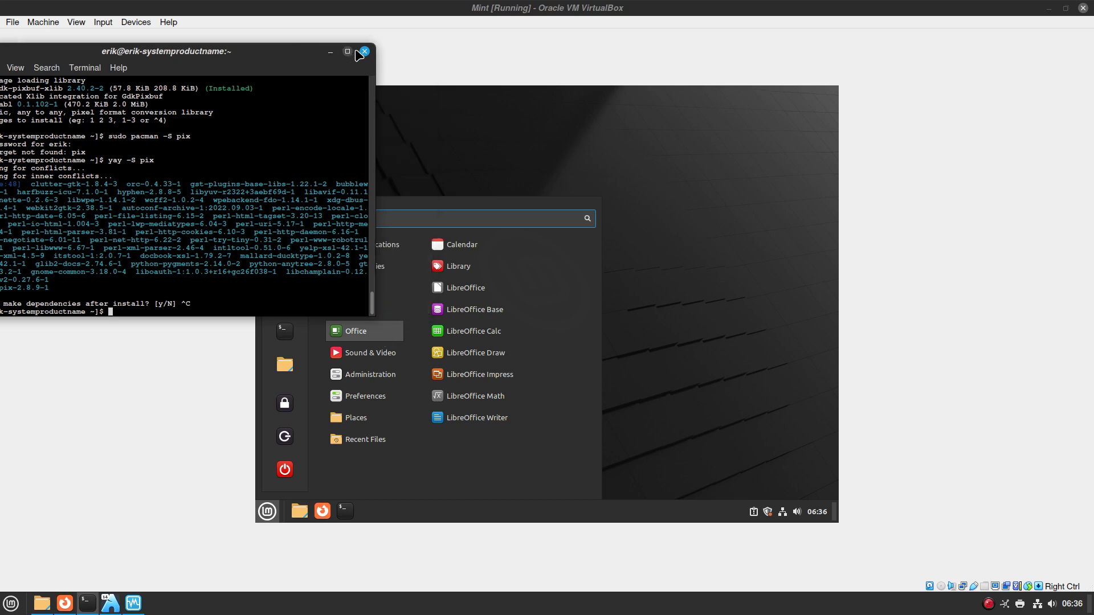
pyautogui.click(364, 51)
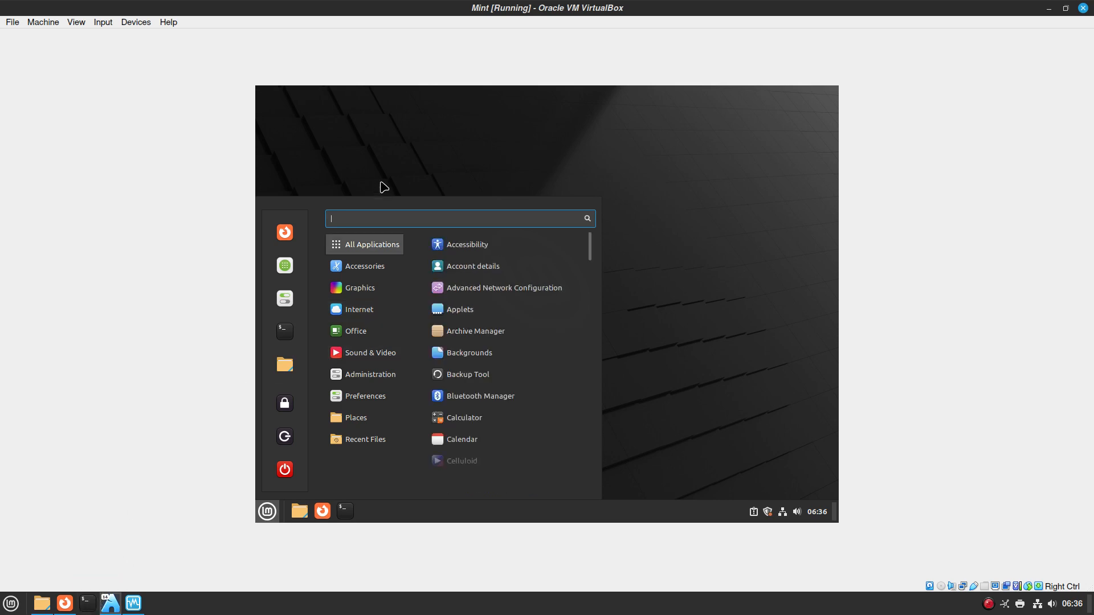
# Restore the Mint VM window, open a host terminal, and run 'yay web apps'
pyautogui.moveTo(459, 7); pyautogui.dragTo(404, 30)
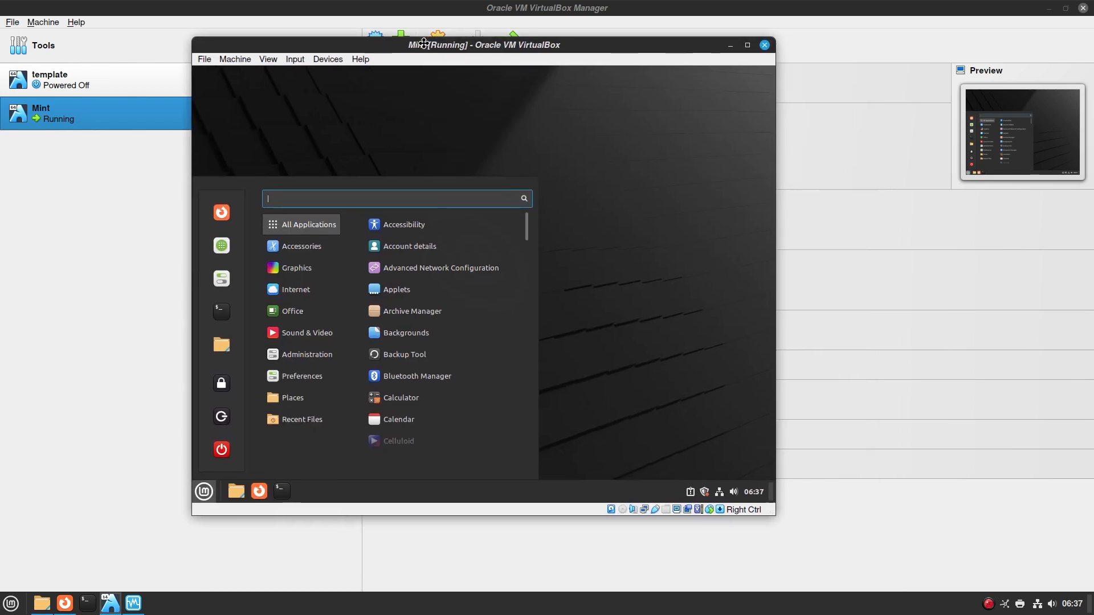
pyautogui.click(87, 603)
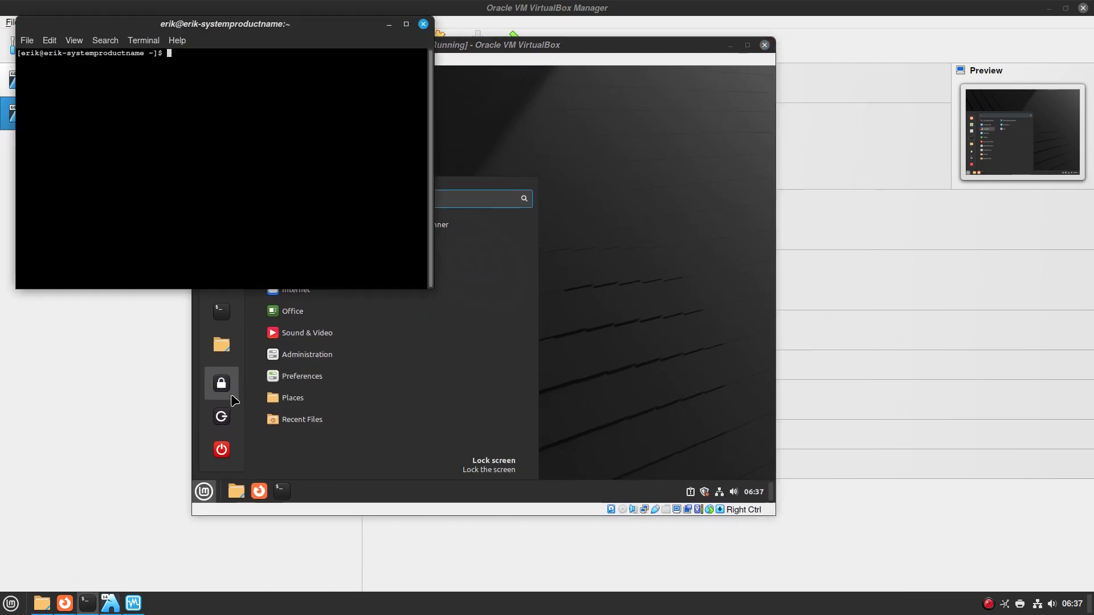
pyautogui.write('yay web apps')
pyautogui.press('Return')
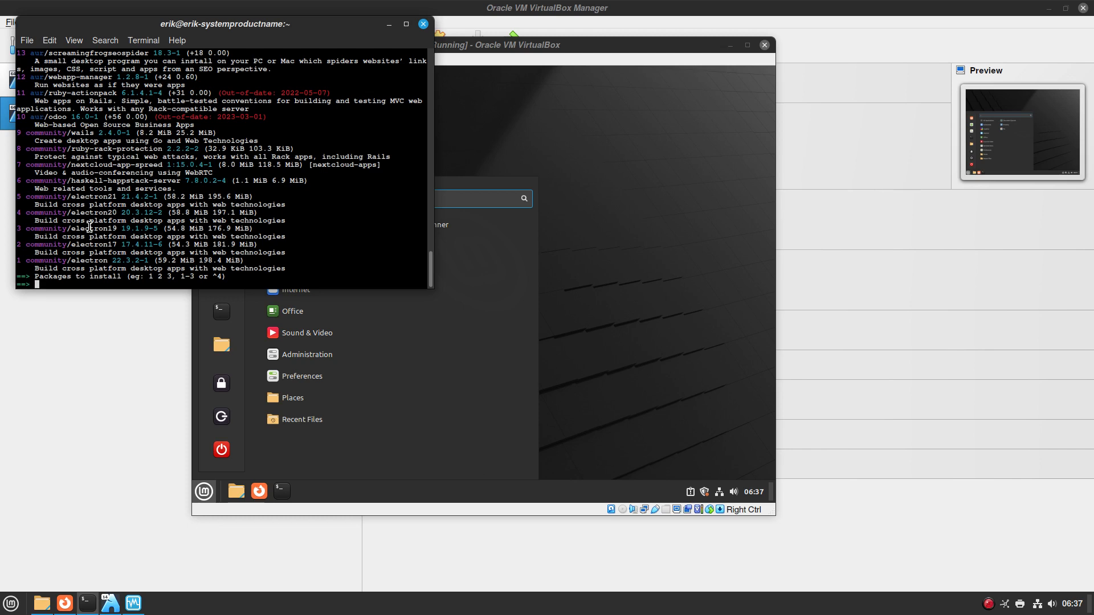
# Scroll through the web-related package results, then cancel the selection prompt
pyautogui.scroll(3, 89, 227)
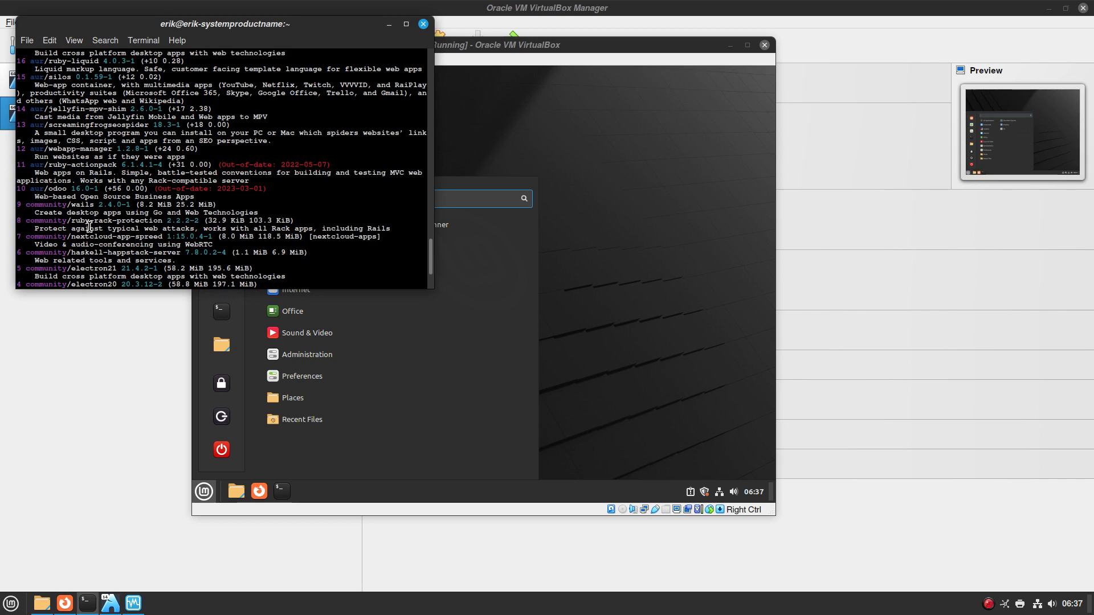
pyautogui.scroll(2, 90, 227)
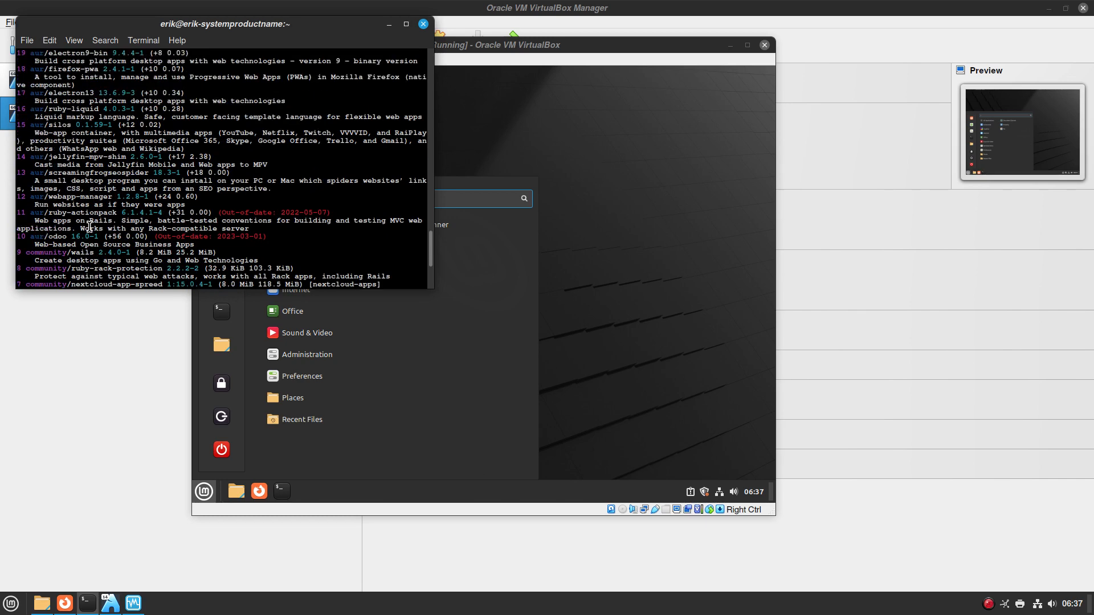
pyautogui.doubleClick(45, 140)
pyautogui.scroll(2, 56, 140)
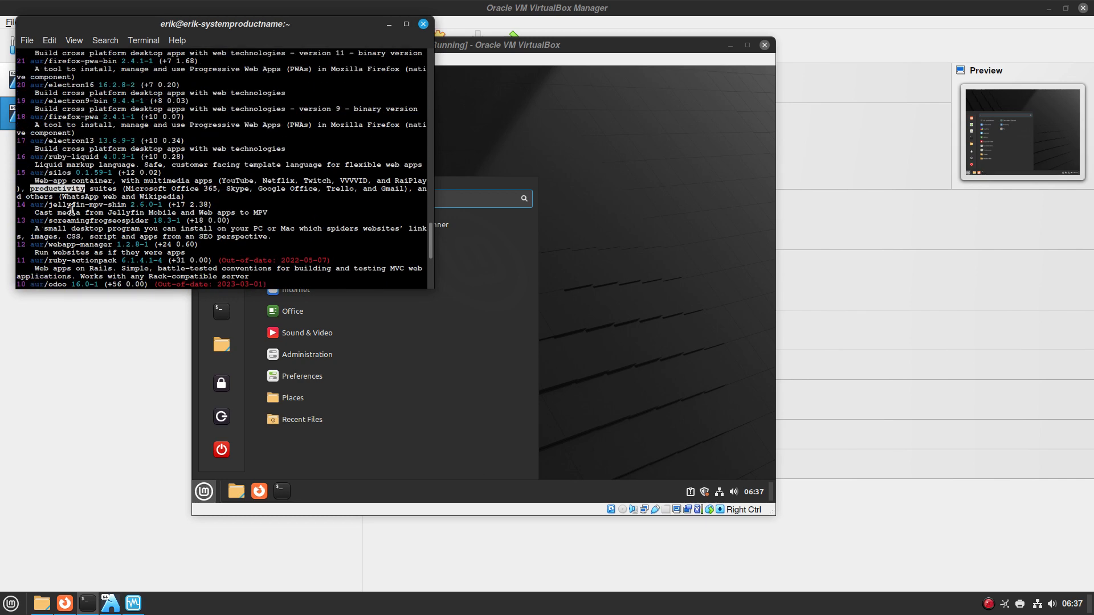
pyautogui.scroll(4, 71, 210)
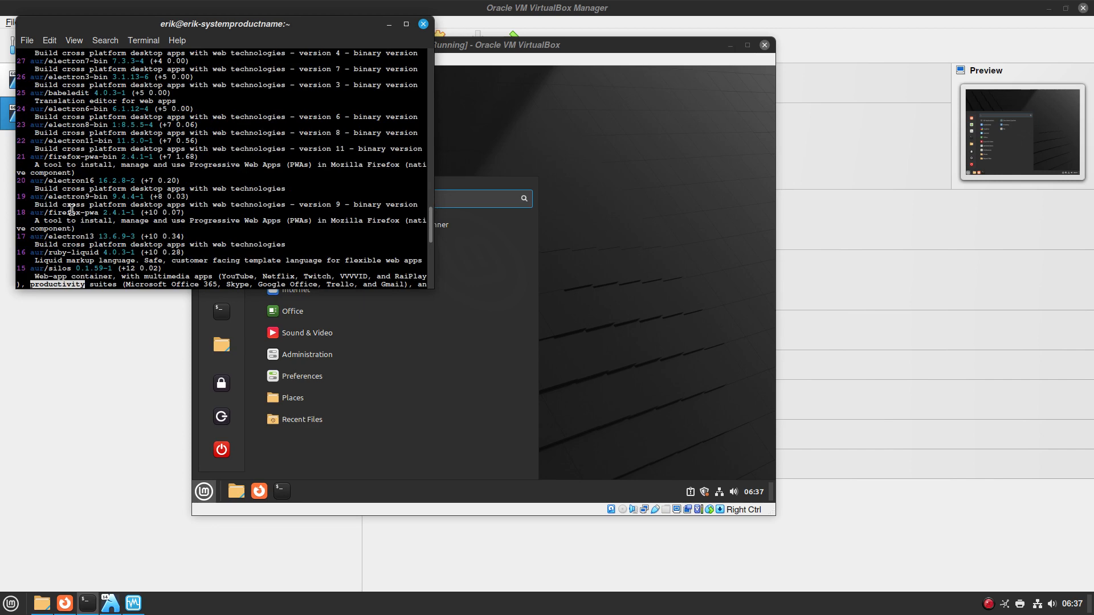
pyautogui.hotkey('ctrl', 'c')
# Run 'yay -S web-apps', which reports the package is not found
pyautogui.write('yay -s web')
pyautogui.press('BackSpace')
pyautogui.press('BackSpace')
pyautogui.press('BackSpace')
pyautogui.write('web-apps')
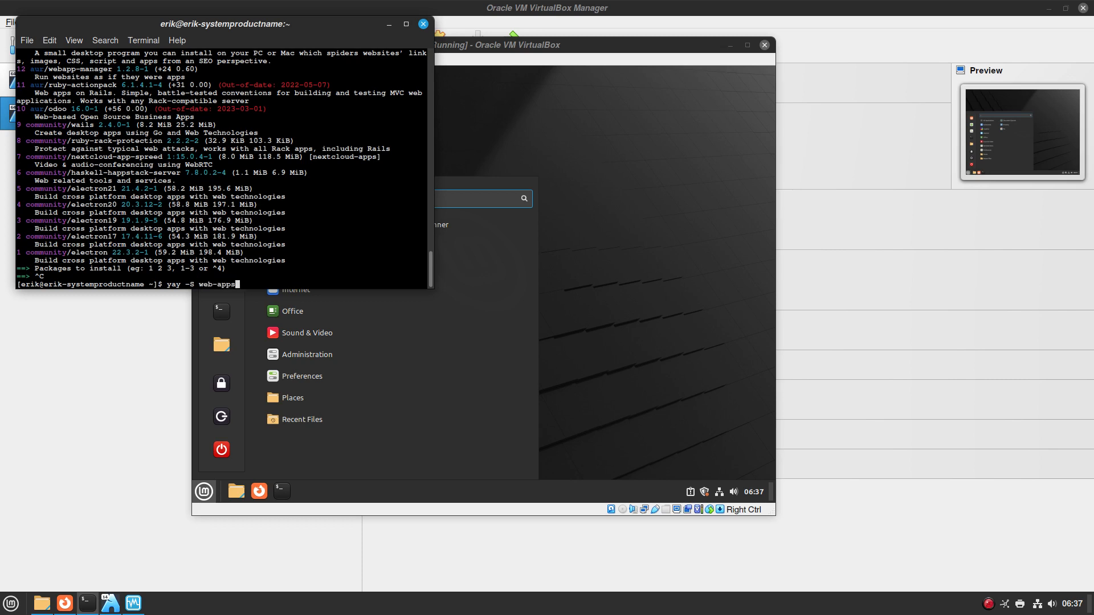
pyautogui.press('Return')
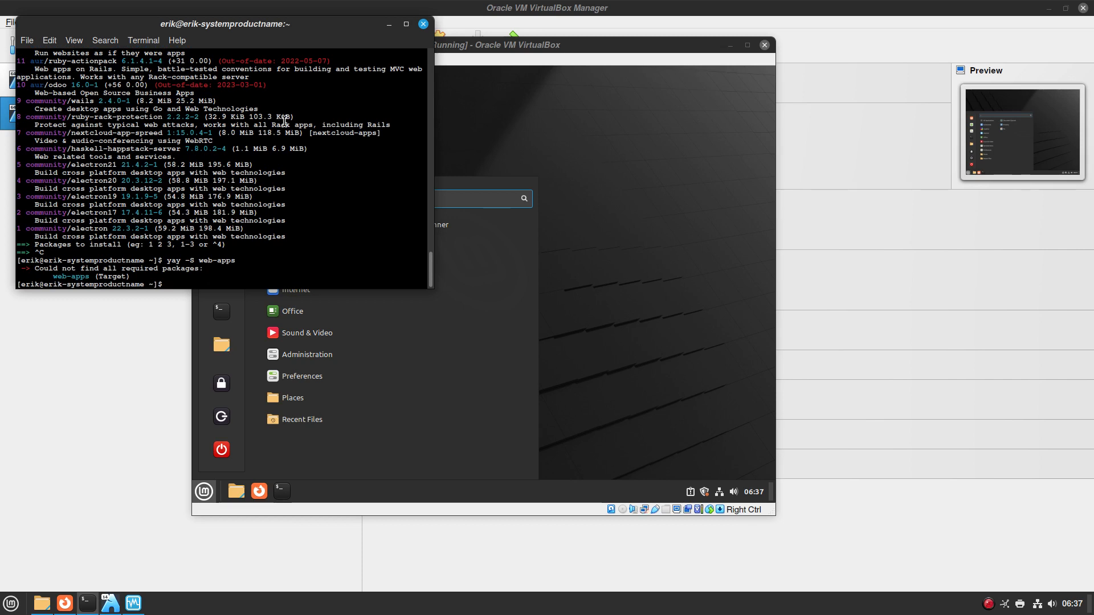
# Close the host terminal and launch Drawing from the VM's Graphics menu
pyautogui.click(423, 25)
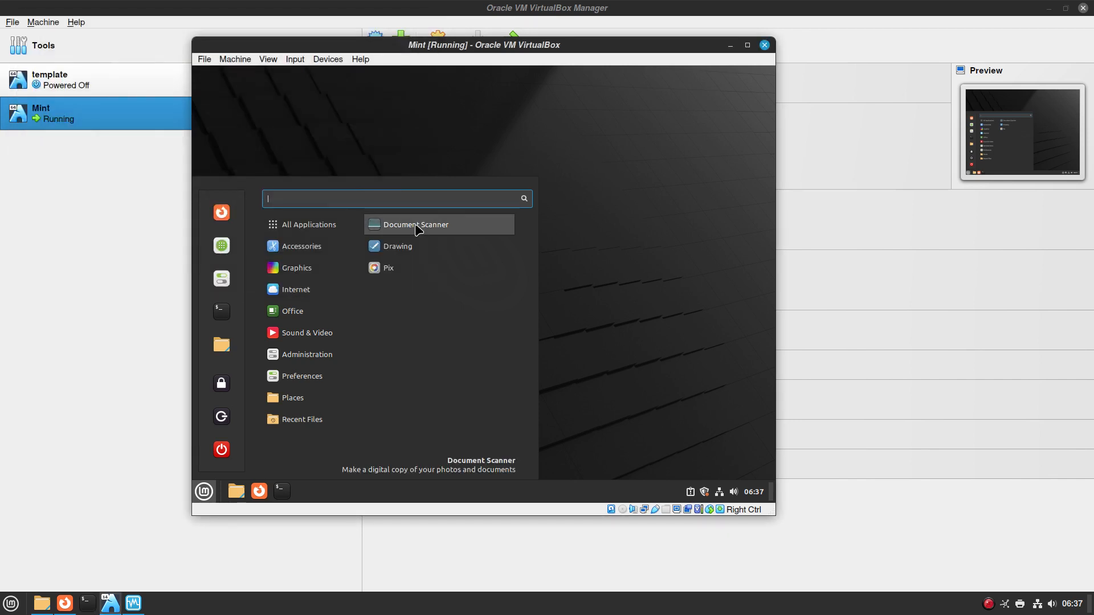
pyautogui.moveTo(312, 288)
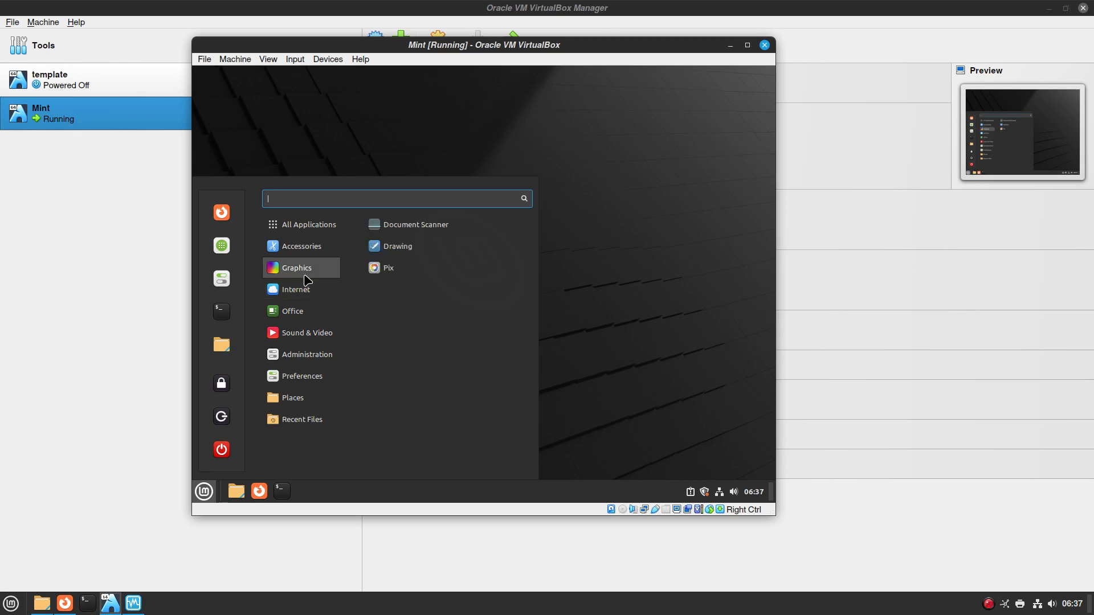
pyautogui.rightClick(401, 251)
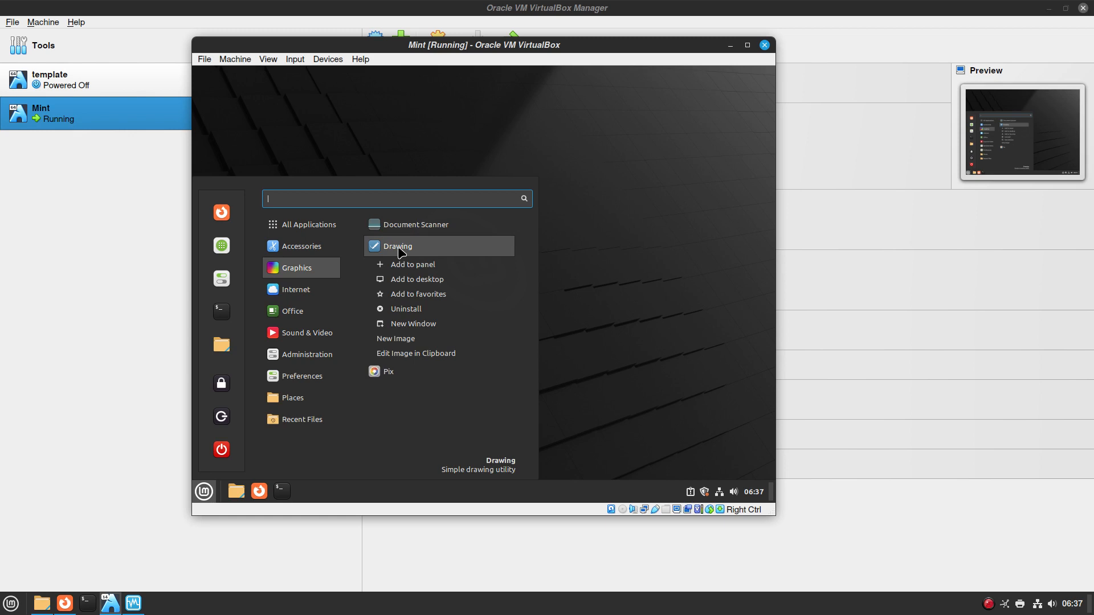
pyautogui.click(399, 248)
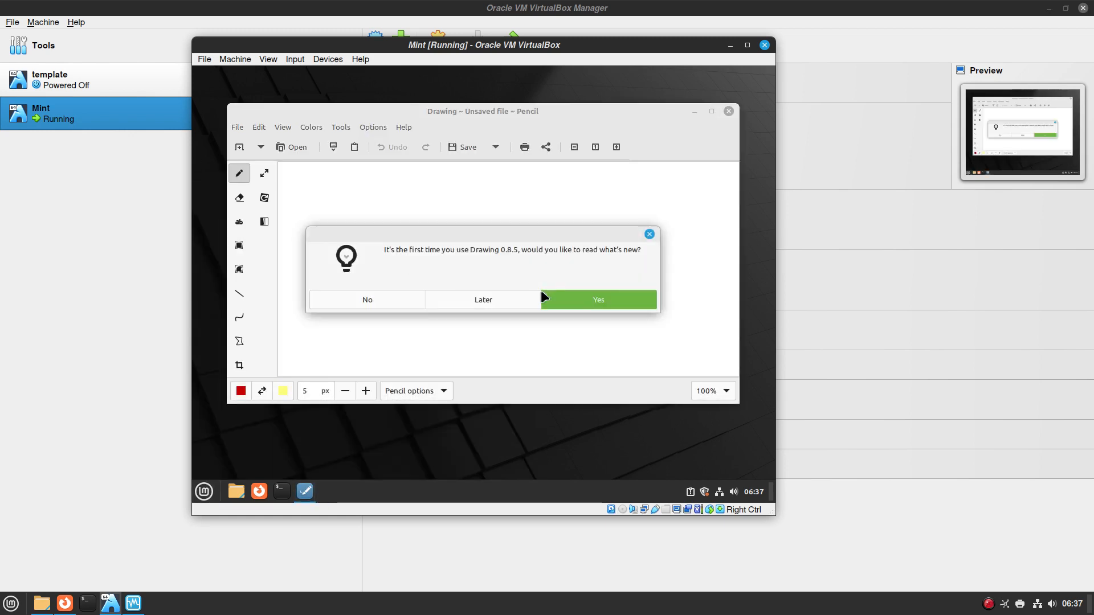
# Read Drawing's what's new notes, then show Help > About with version 0.8.5
pyautogui.click(619, 301)
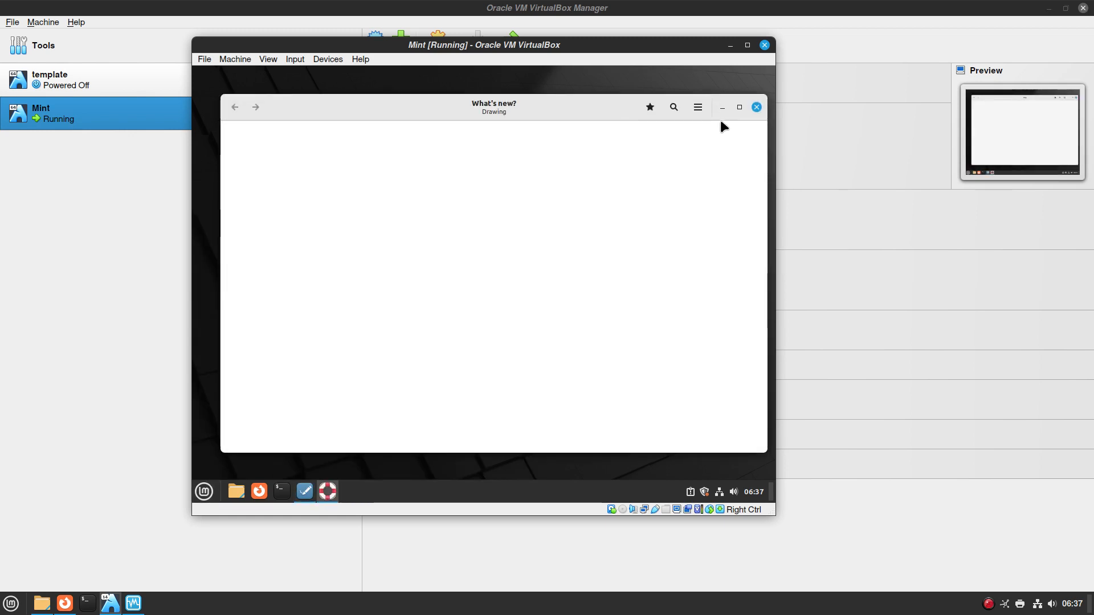
pyautogui.click(756, 106)
pyautogui.click(404, 127)
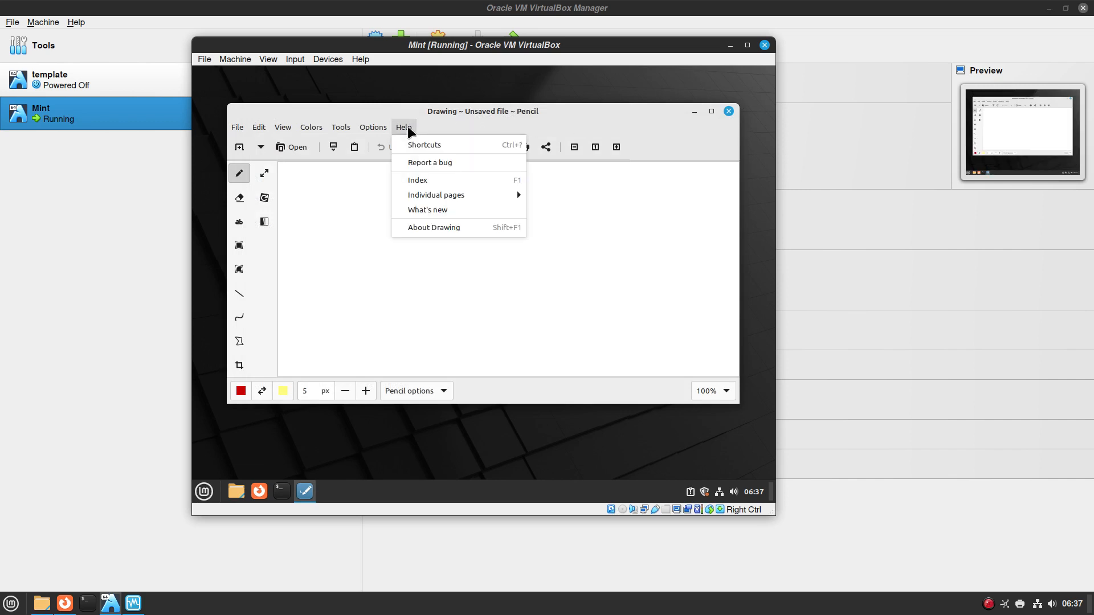
pyautogui.click(451, 226)
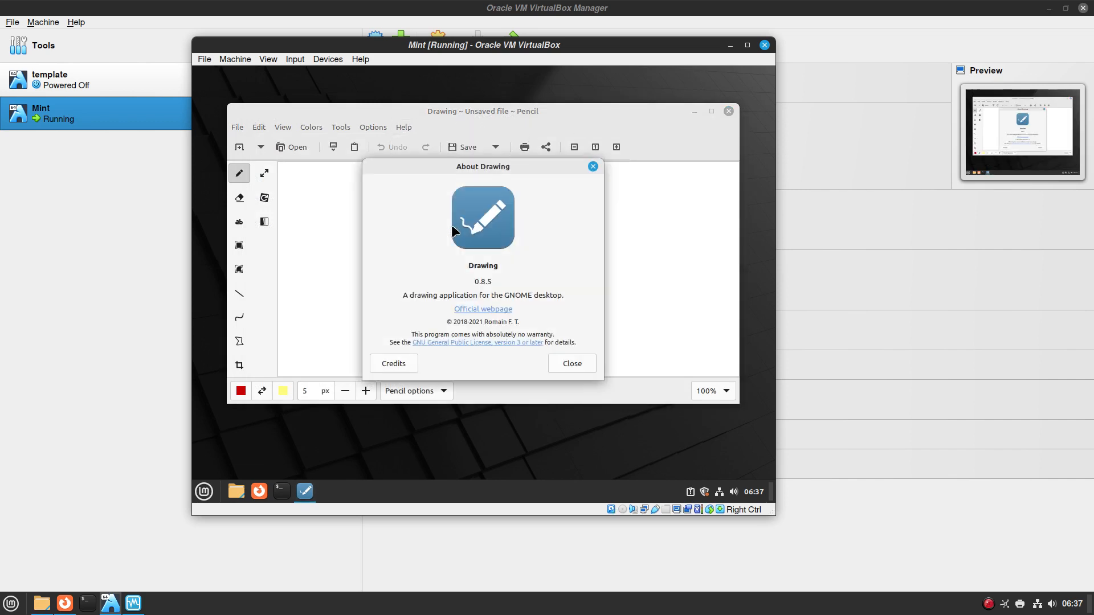
pyautogui.click(86, 602)
# Run 'yay drawin' to find community/drawing 1.0.1-1, then return to the Mint VM window
pyautogui.write('yay drawin')
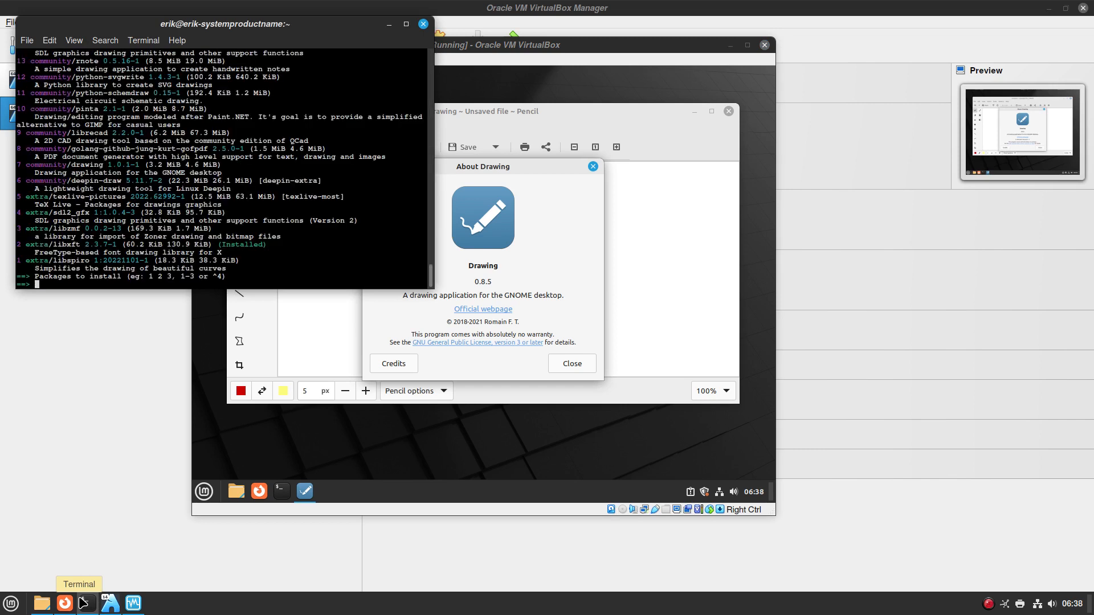
pyautogui.doubleClick(94, 165)
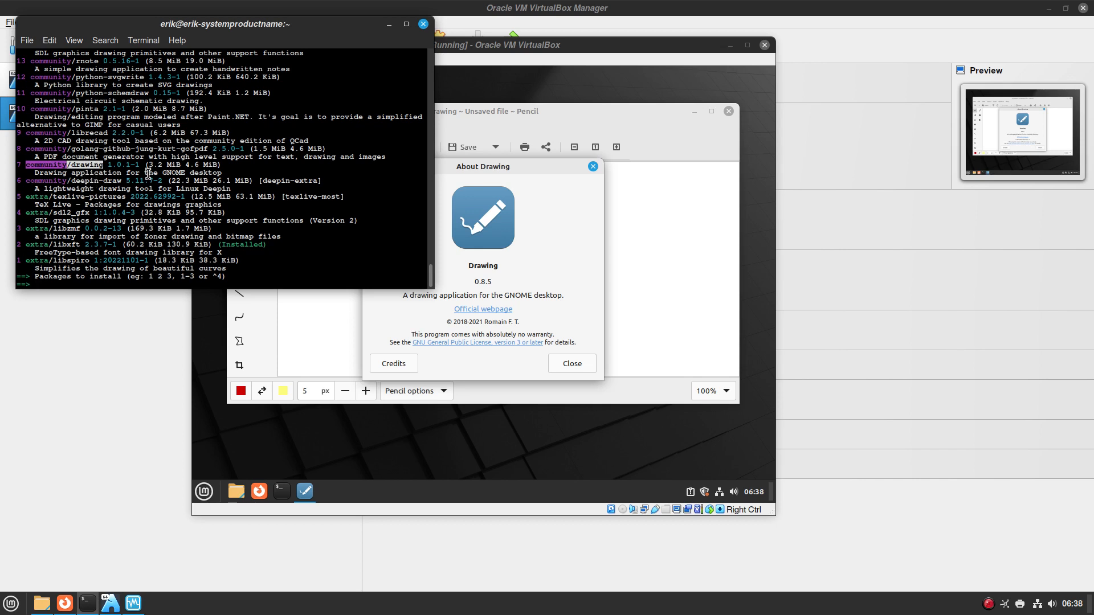
pyautogui.click(575, 250)
# Close the About dialog, maximize Drawing, and cycle through its eraser, text, selection, line, curve, polygon, crop and scale tools
pyautogui.click(592, 166)
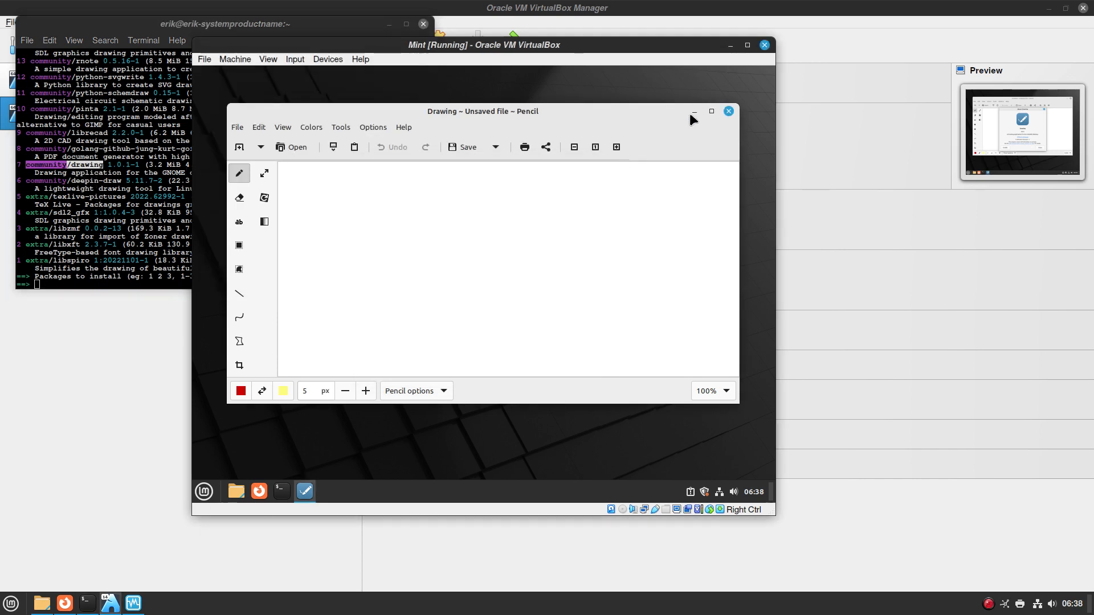
pyautogui.click(712, 111)
pyautogui.click(204, 168)
pyautogui.click(206, 195)
pyautogui.click(206, 220)
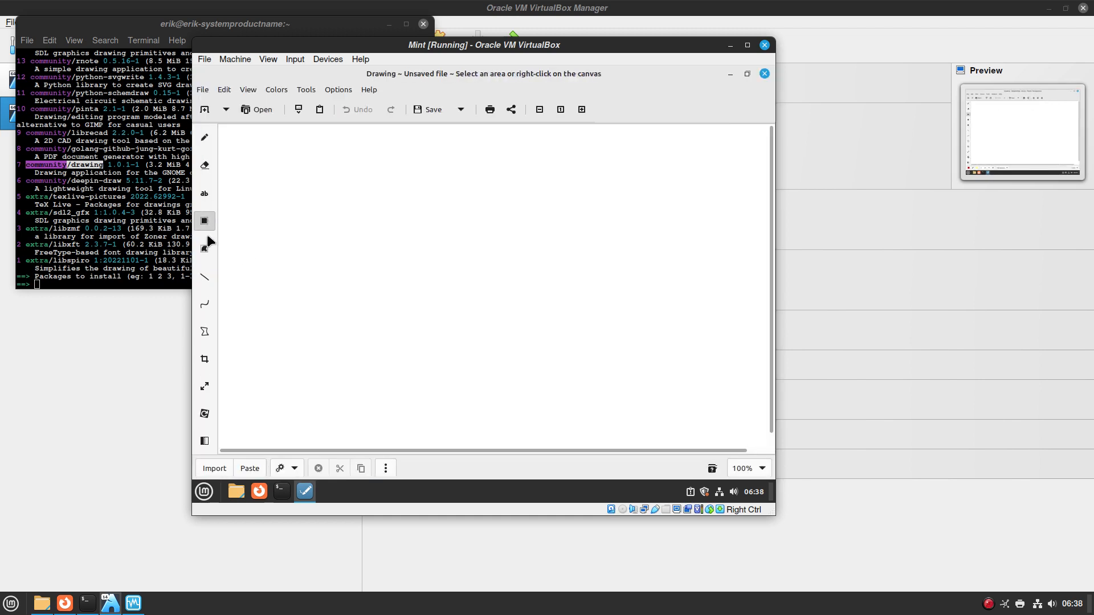
pyautogui.click(206, 247)
pyautogui.click(208, 276)
pyautogui.click(206, 303)
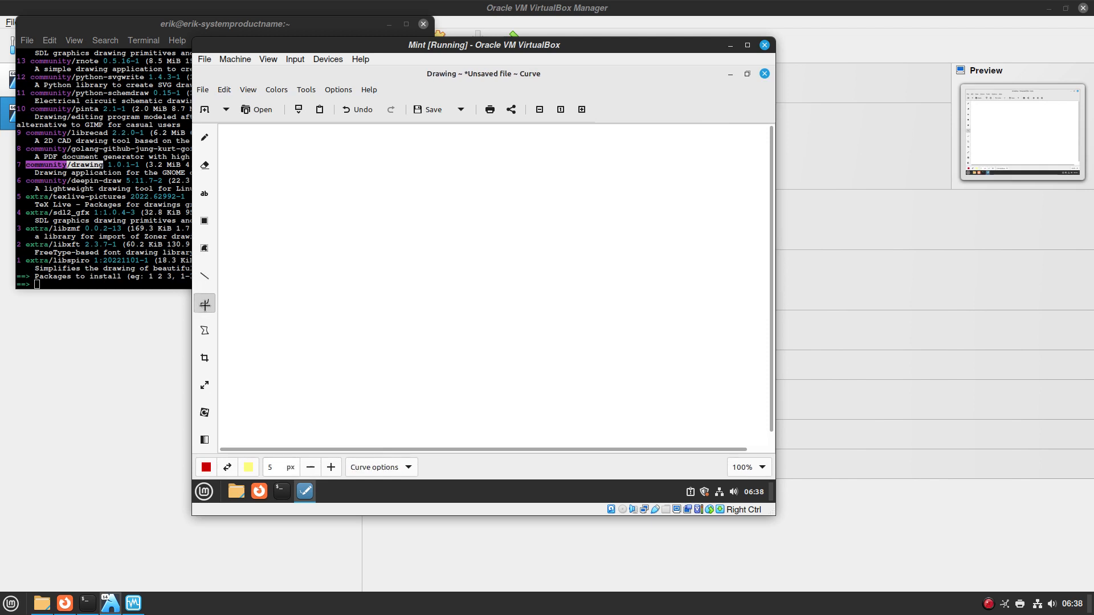
pyautogui.click(207, 330)
pyautogui.click(206, 357)
pyautogui.click(205, 384)
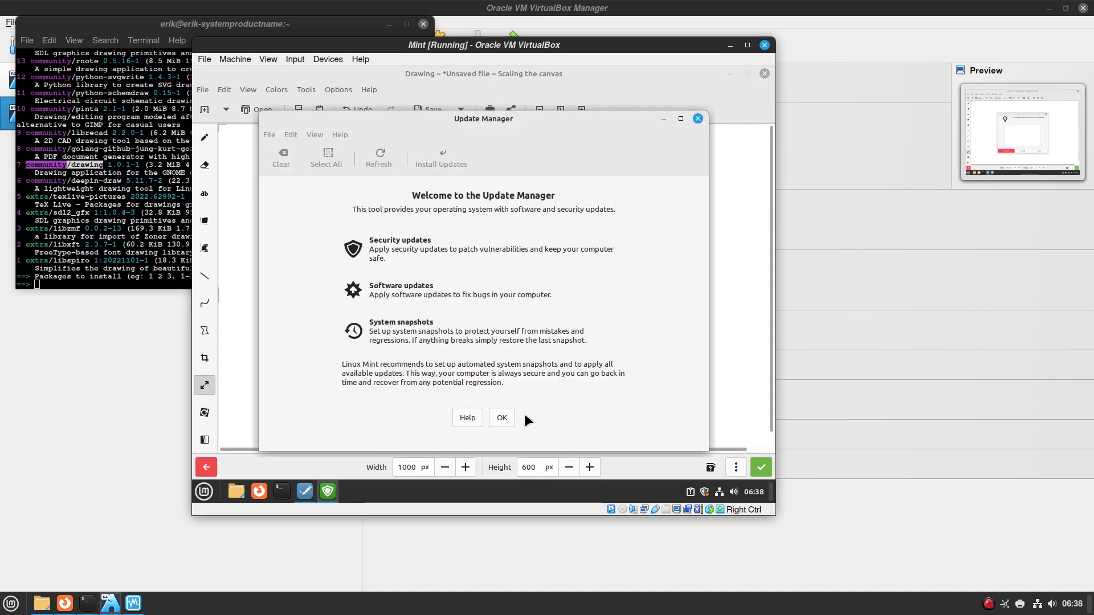
# Dismiss the Welcome screen, close Update Manager, and close Drawing, discarding the unsaved picture
pyautogui.click(500, 417)
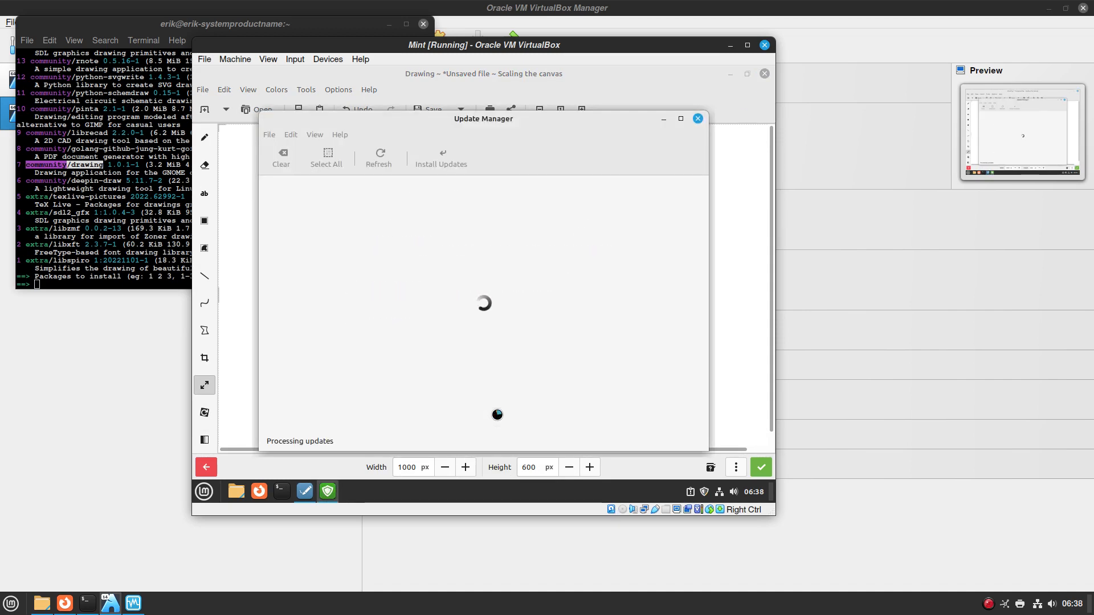
pyautogui.click(698, 119)
pyautogui.click(764, 74)
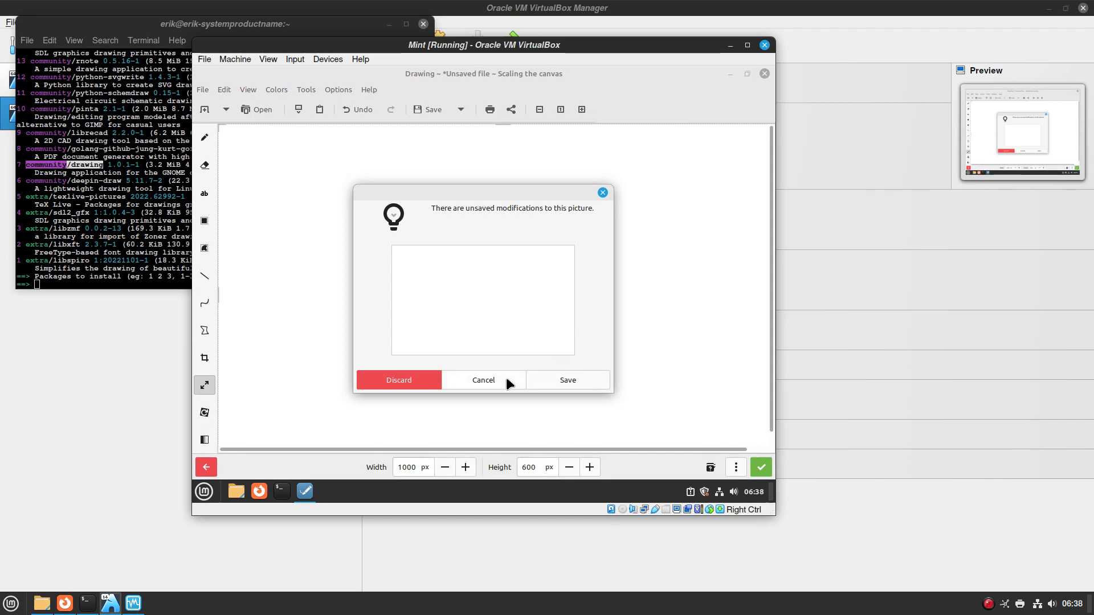
pyautogui.click(433, 379)
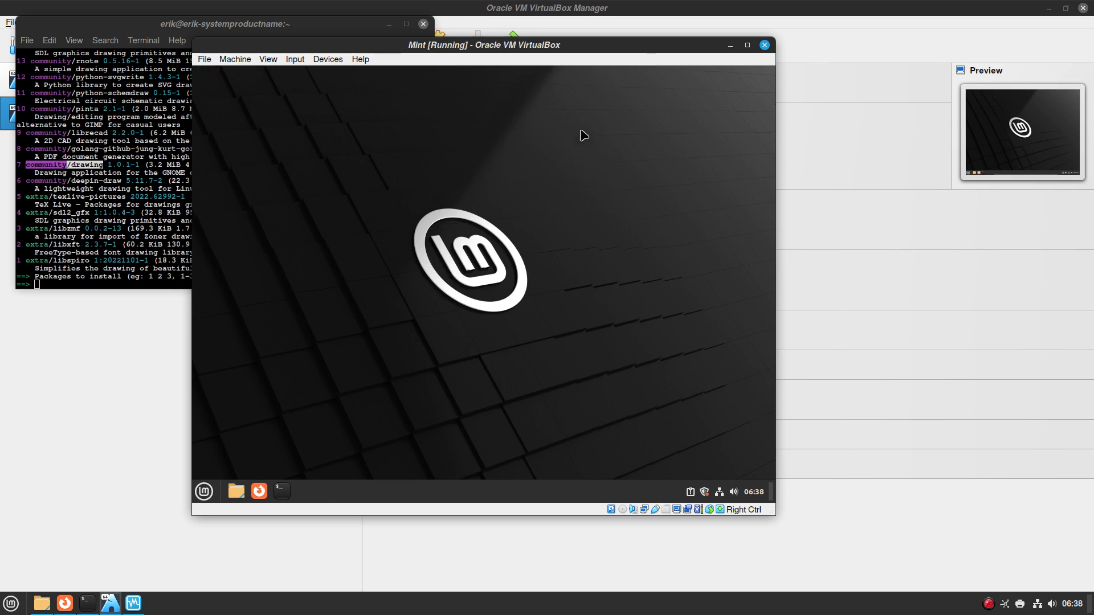
# Move the Mint VM aside and close the old terminal despite its running process
pyautogui.click(747, 45)
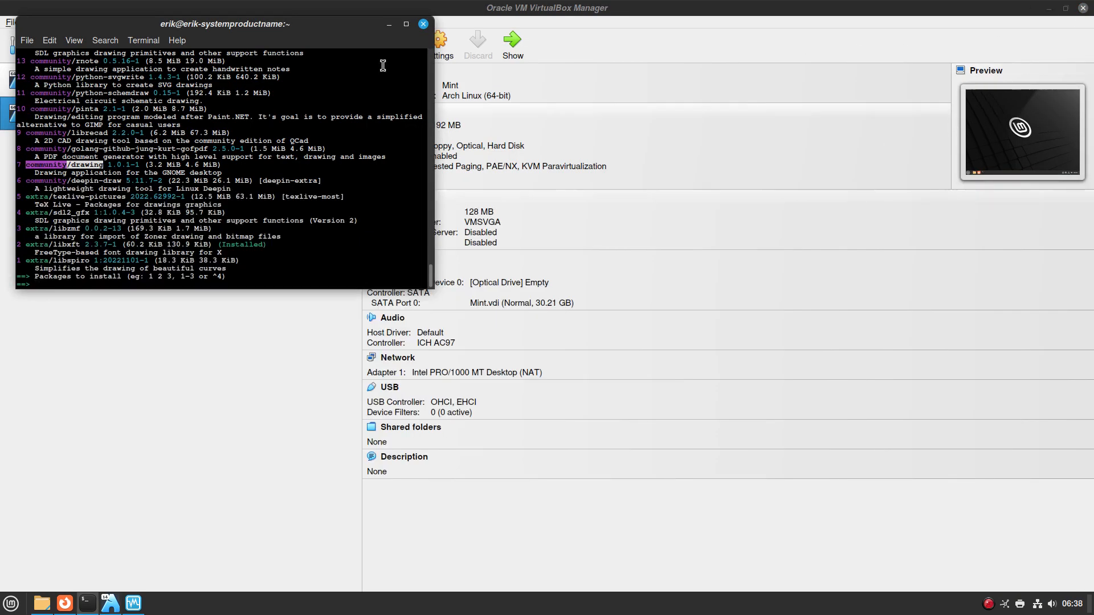
pyautogui.click(423, 24)
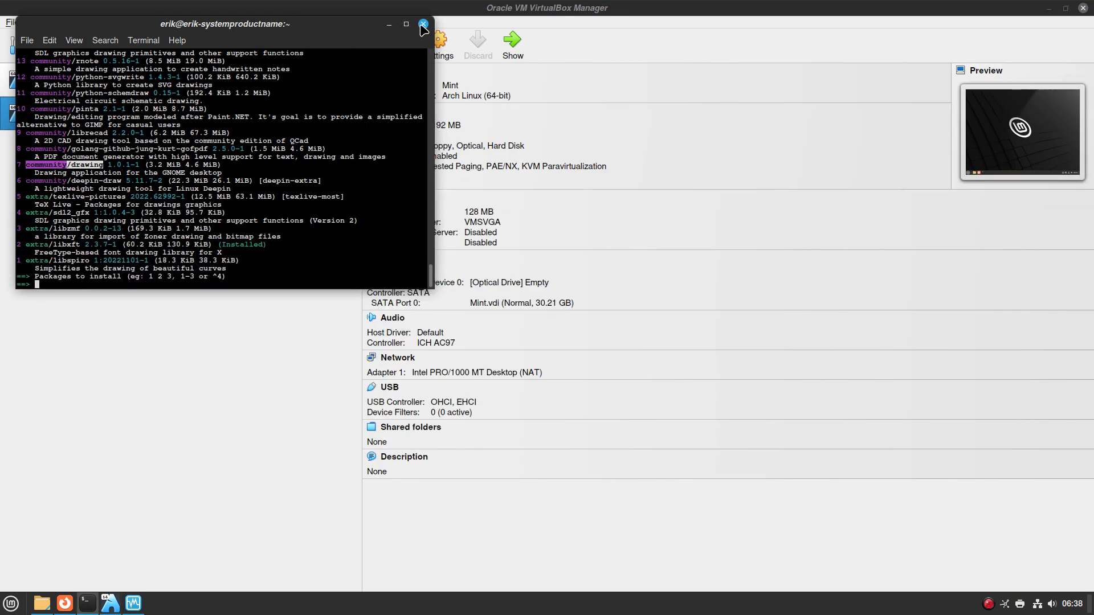
pyautogui.click(1048, 8)
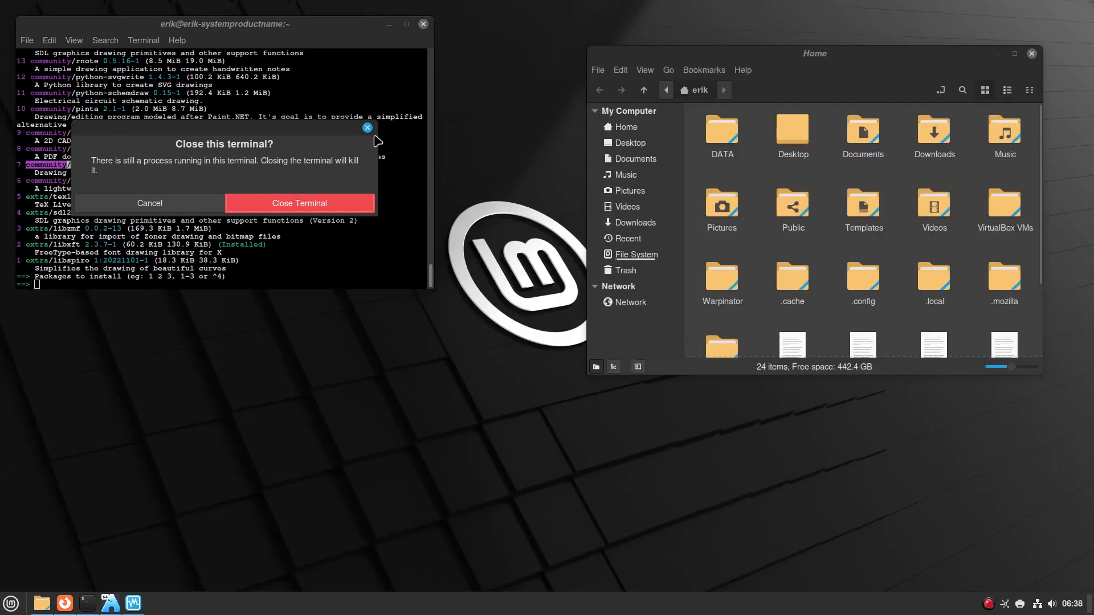
pyautogui.click(325, 203)
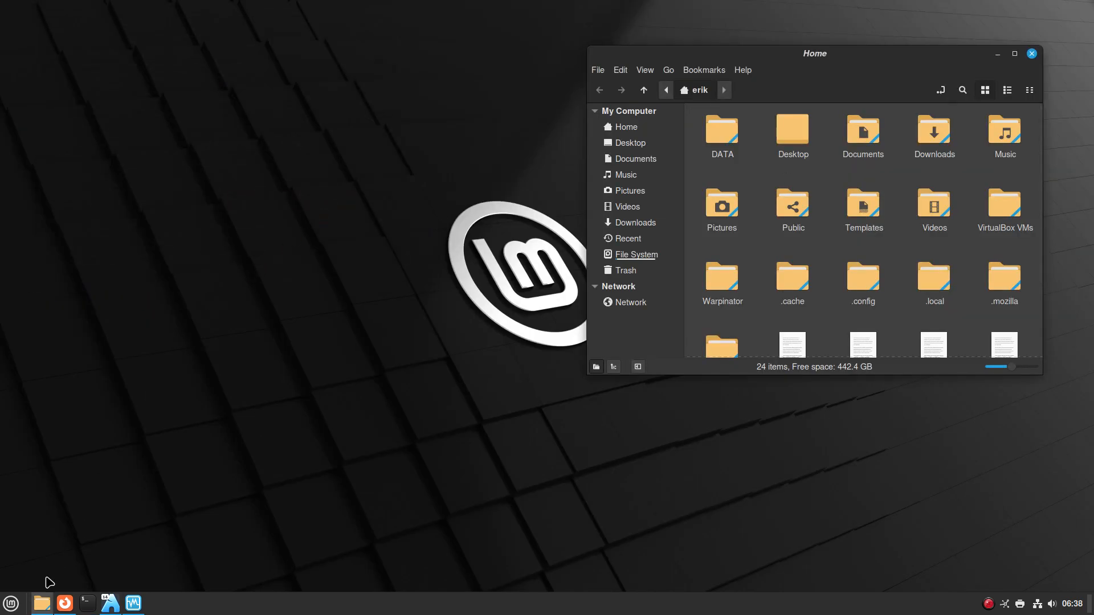
# Open a new Home file manager window from the menu and browse to DATA/arcolinux-nemesis
pyautogui.click(11, 604)
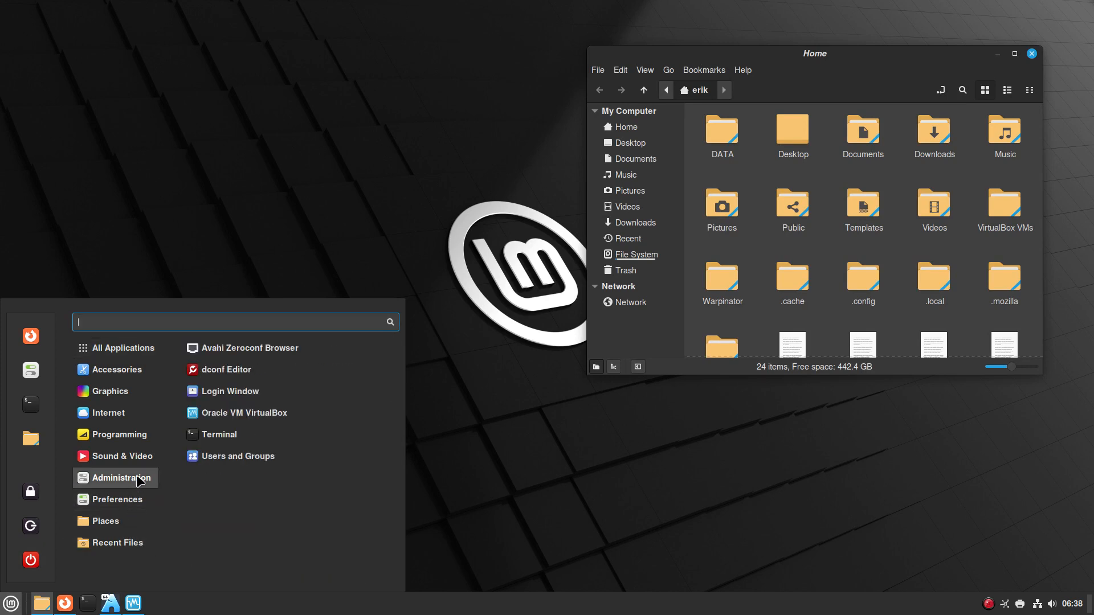
pyautogui.moveTo(141, 437)
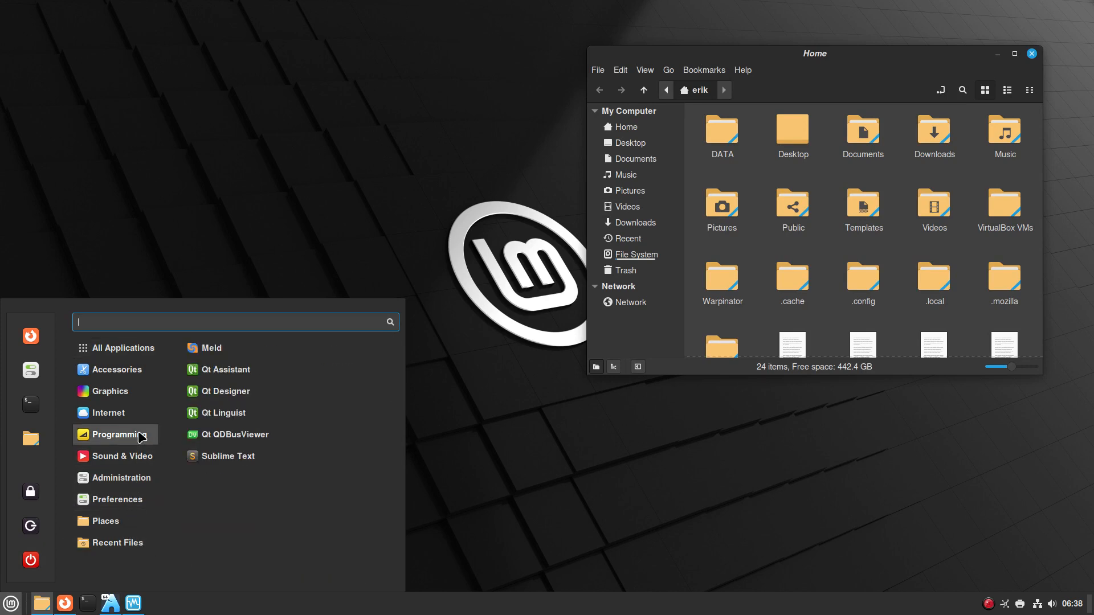
pyautogui.moveTo(142, 375)
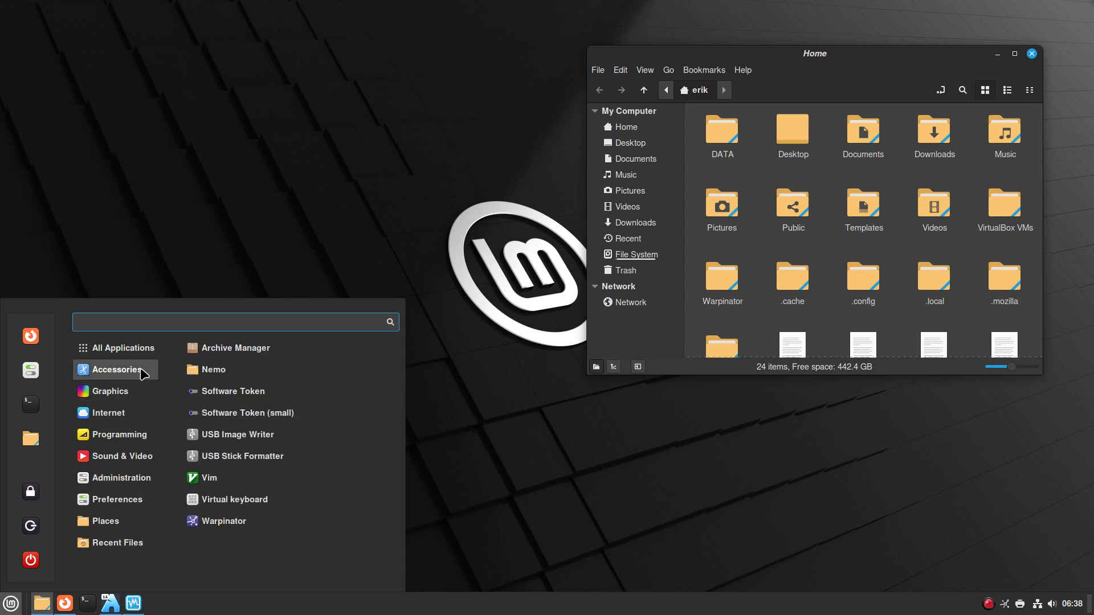
pyautogui.moveTo(141, 351)
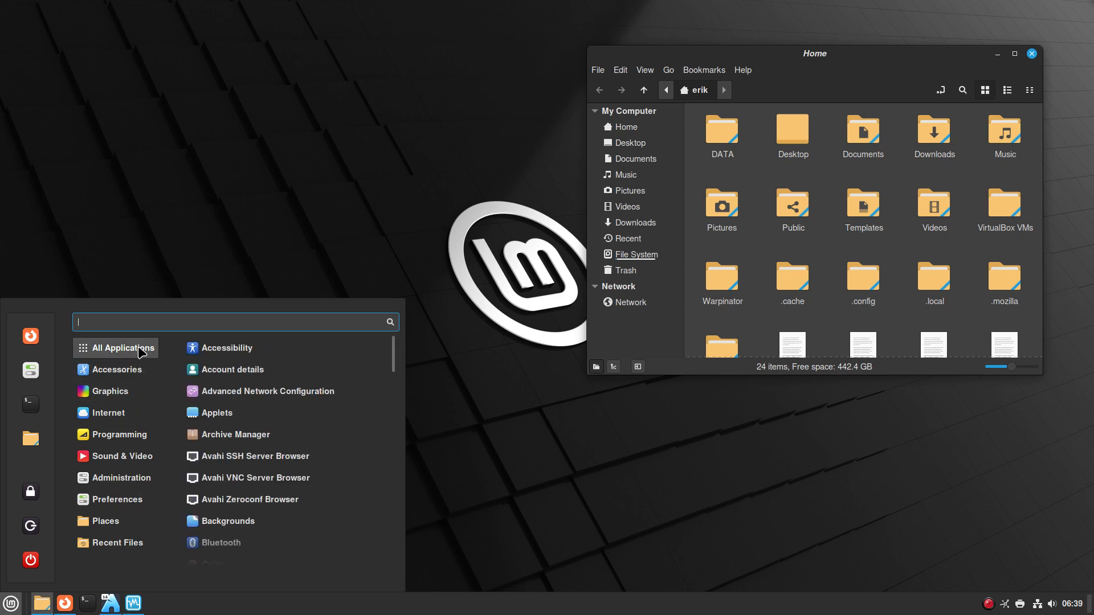
pyautogui.click(33, 444)
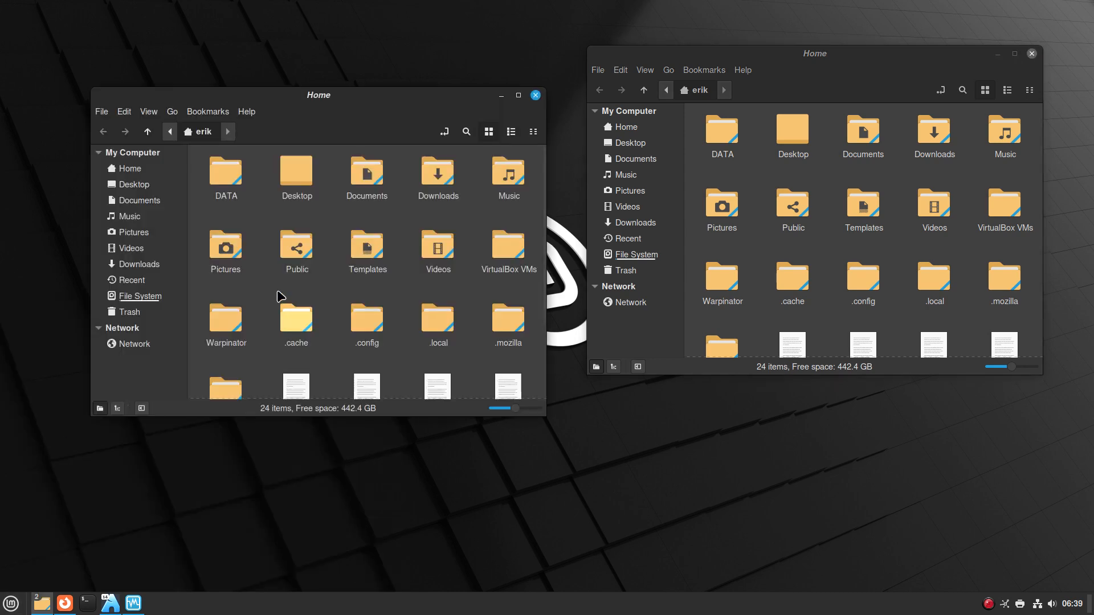
pyautogui.doubleClick(243, 182)
pyautogui.doubleClick(231, 174)
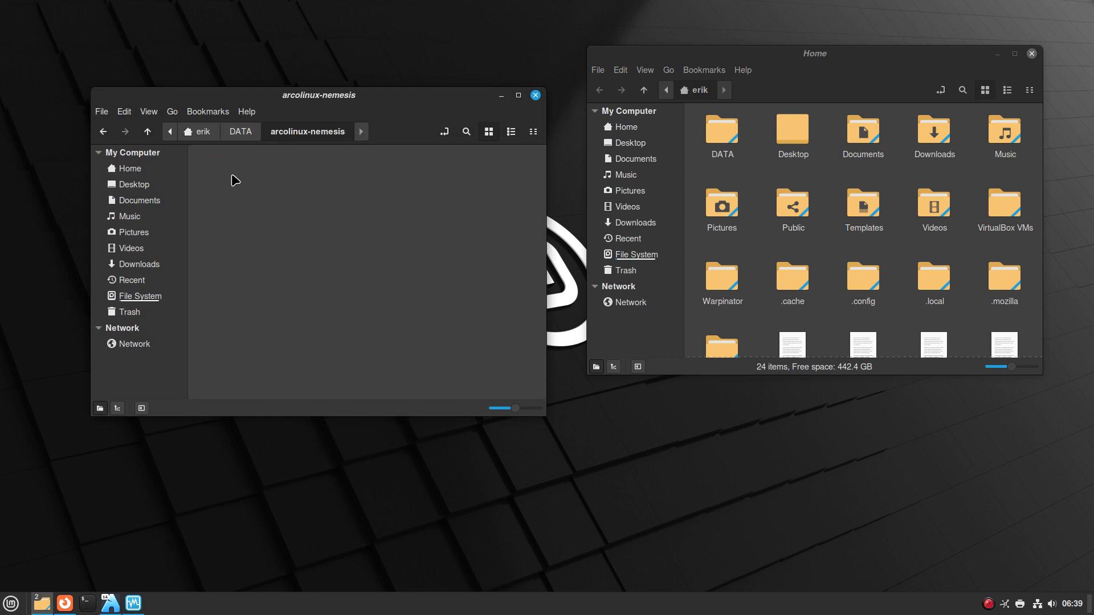
pyautogui.scroll(-3, 252, 276)
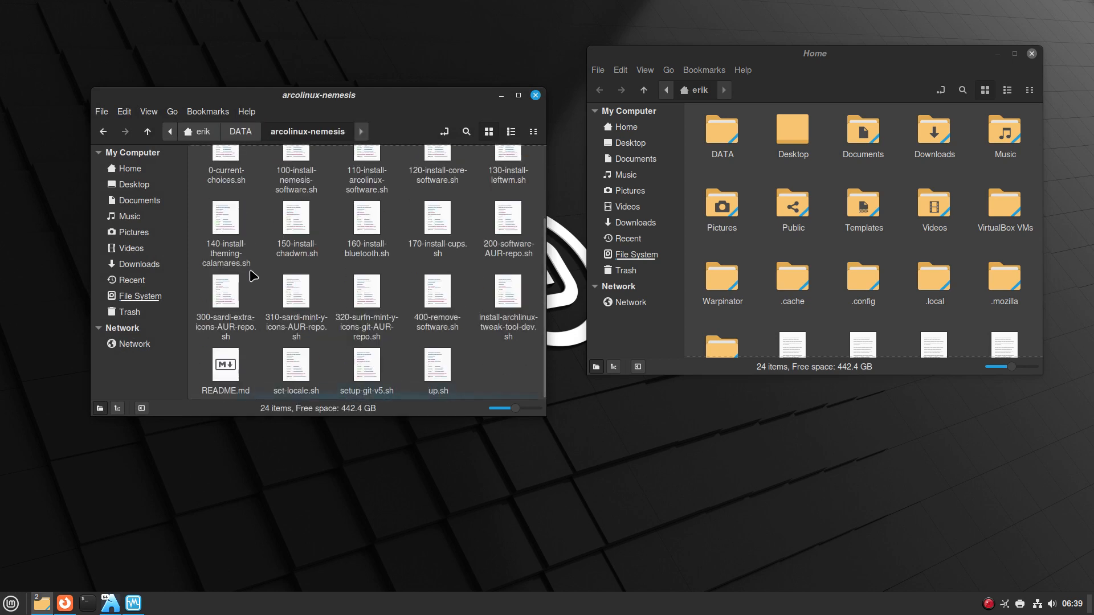
pyautogui.scroll(3, 253, 274)
# Open a terminal in arcolinux-nemesis and run the 0-current-choices.sh script
pyautogui.rightClick(335, 216)
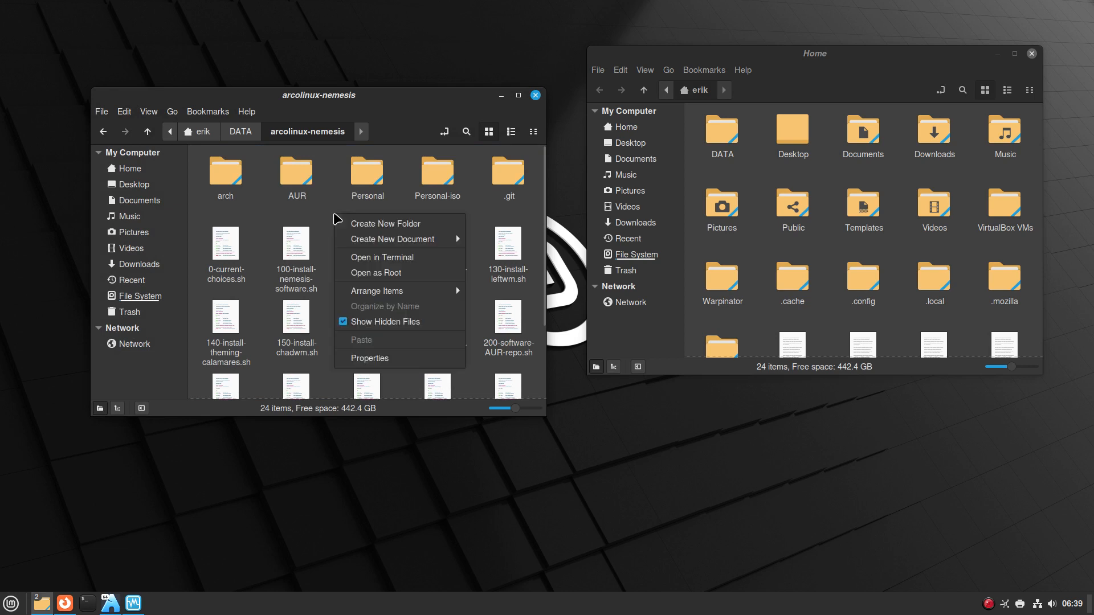
pyautogui.click(427, 257)
pyautogui.write('./0')
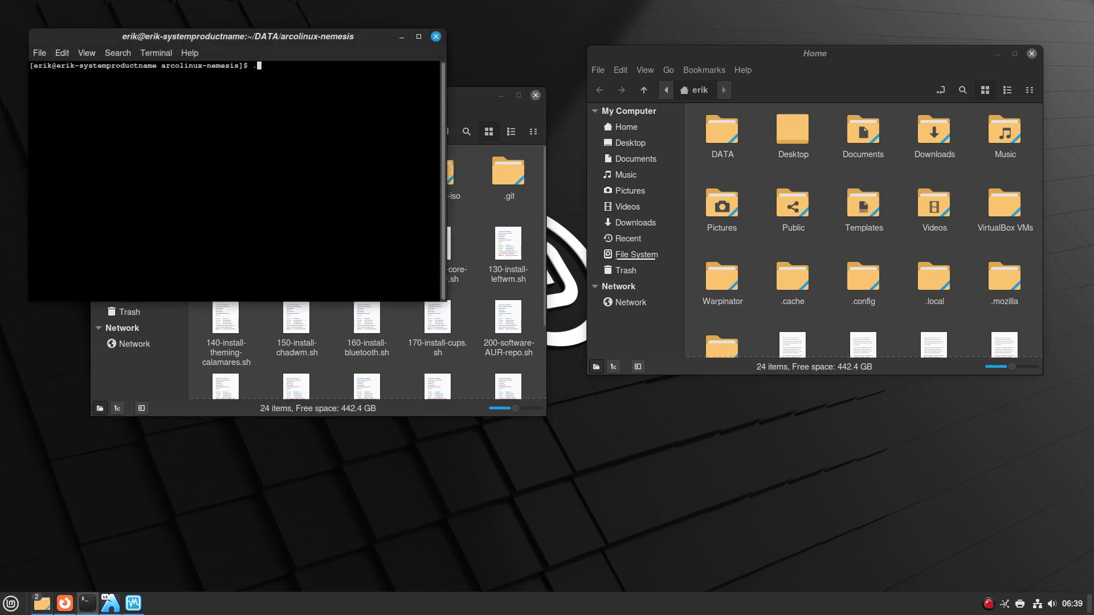
pyautogui.press('Tab')
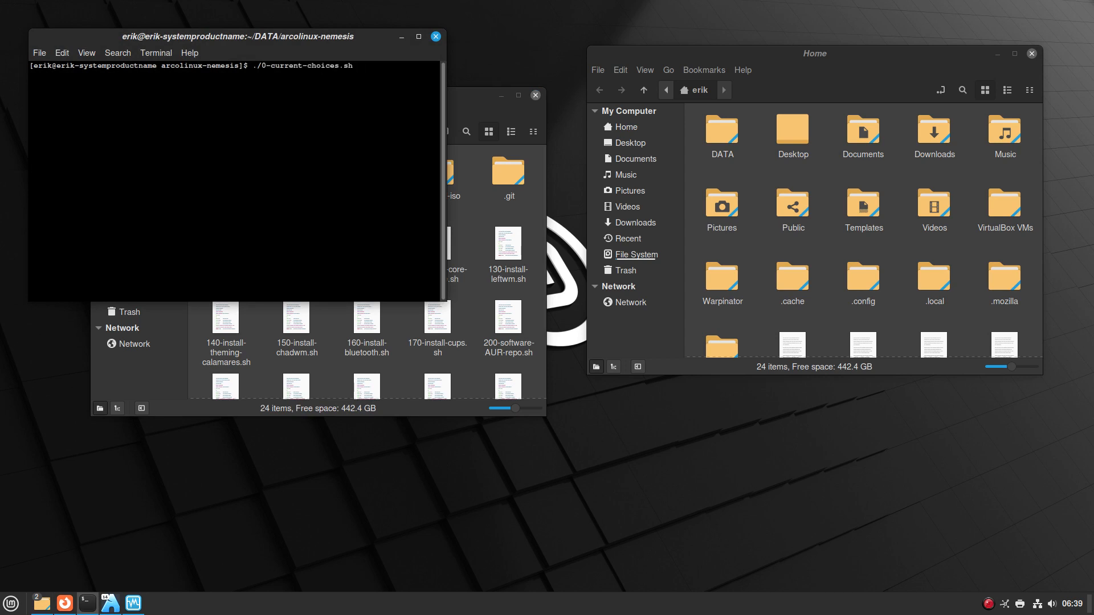
pyautogui.press('Return')
pyautogui.press('Return')
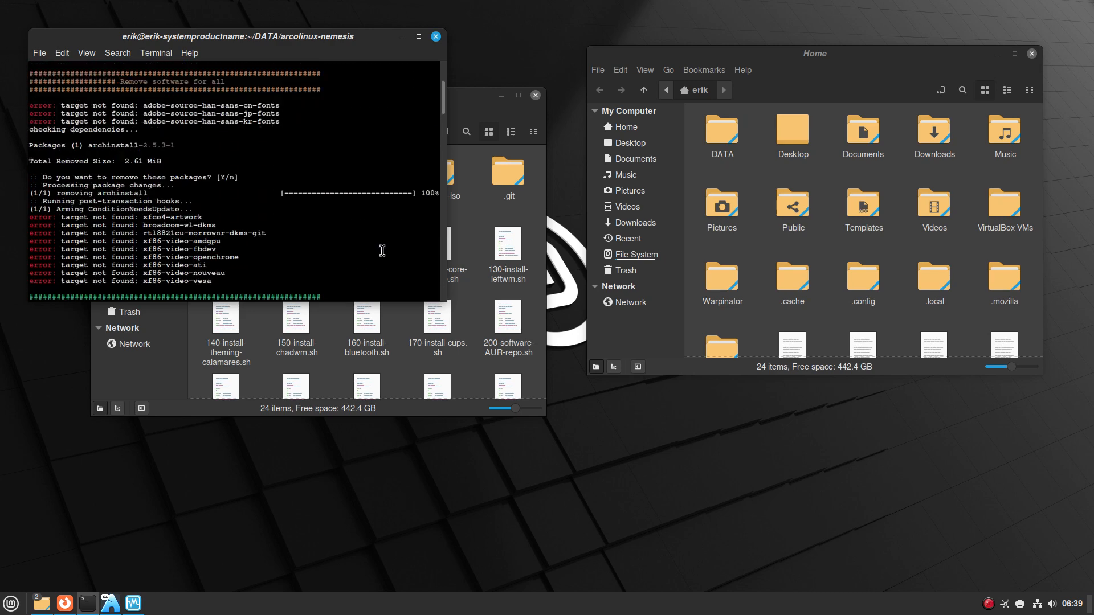
pyautogui.scroll(1, 319, 222)
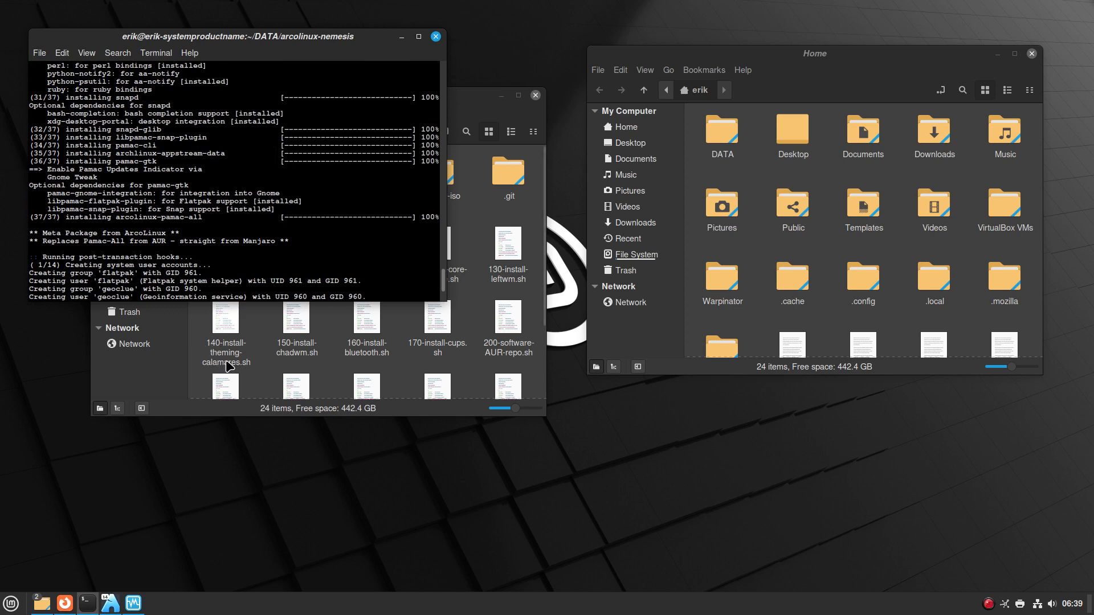
# Bring the arcolinux-nemesis folder window forward and move it to the lower right
pyautogui.click(267, 370)
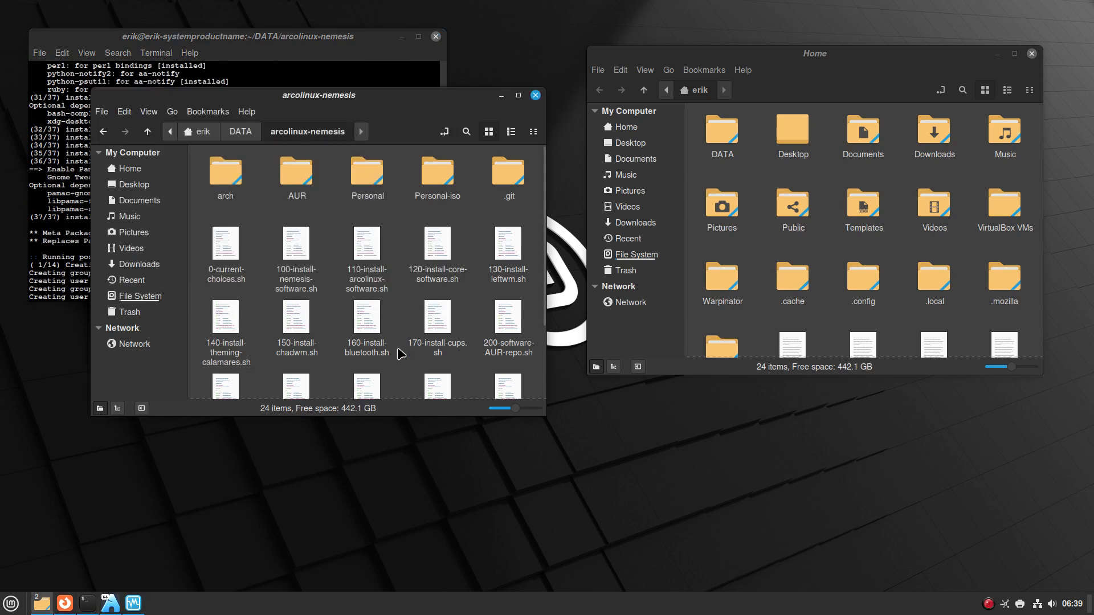
pyautogui.scroll(-3, 400, 353)
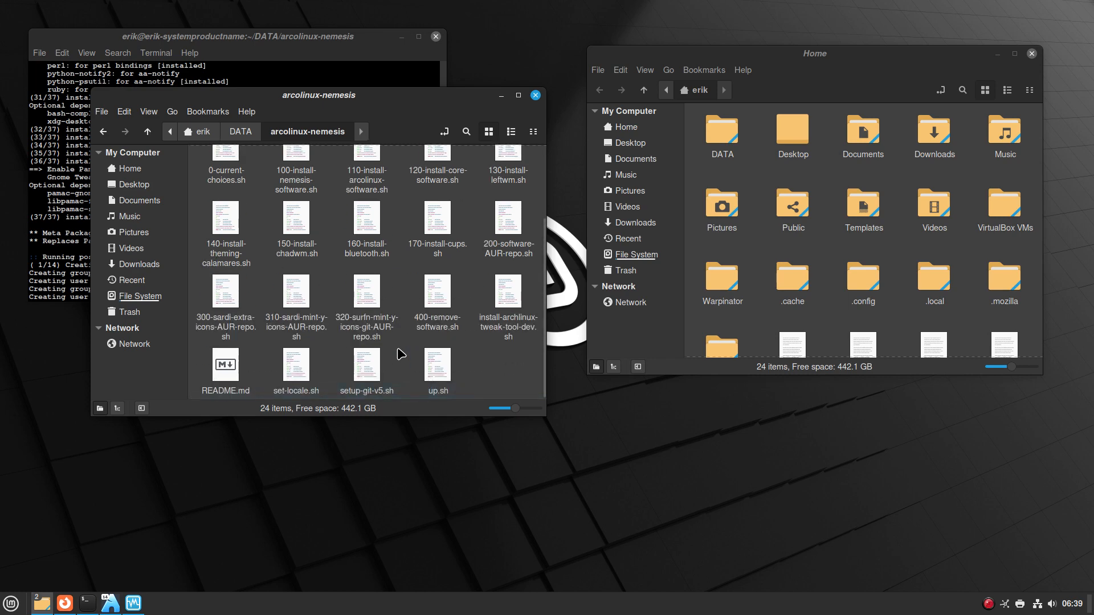
pyautogui.moveTo(346, 94); pyautogui.dragTo(611, 229)
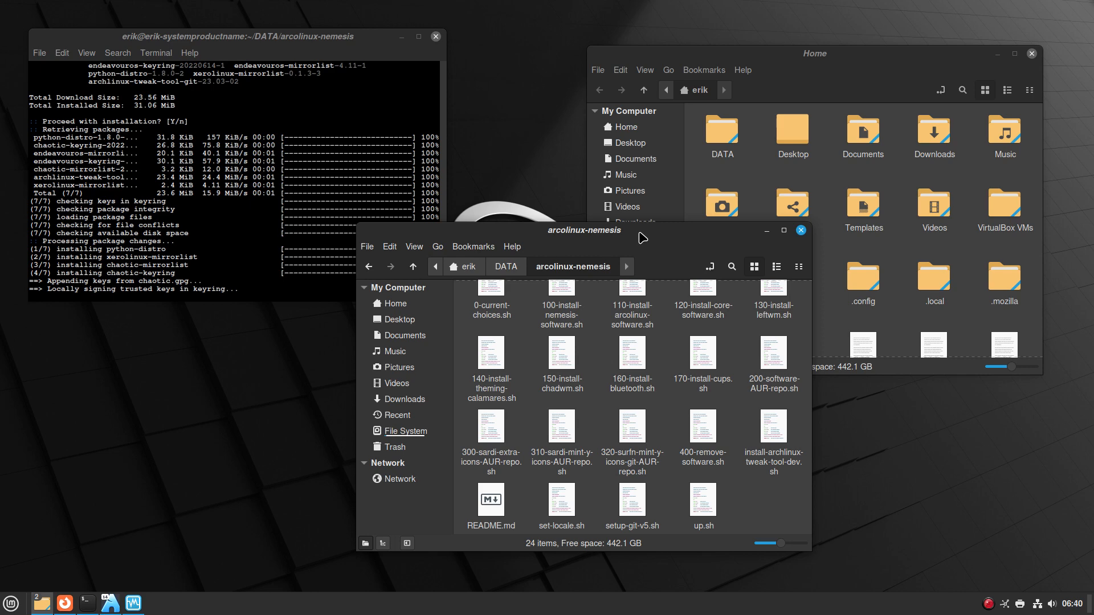
# Bring the running Mint VM to the front, open its guest application menu, then open the screen recorder's options
pyautogui.click(133, 603)
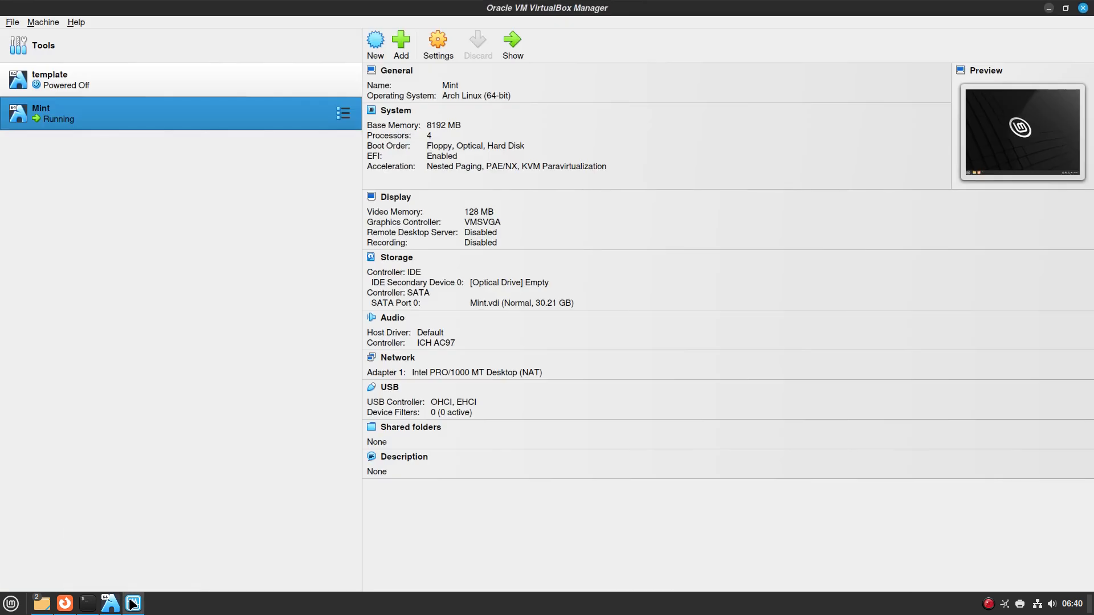
pyautogui.click(111, 602)
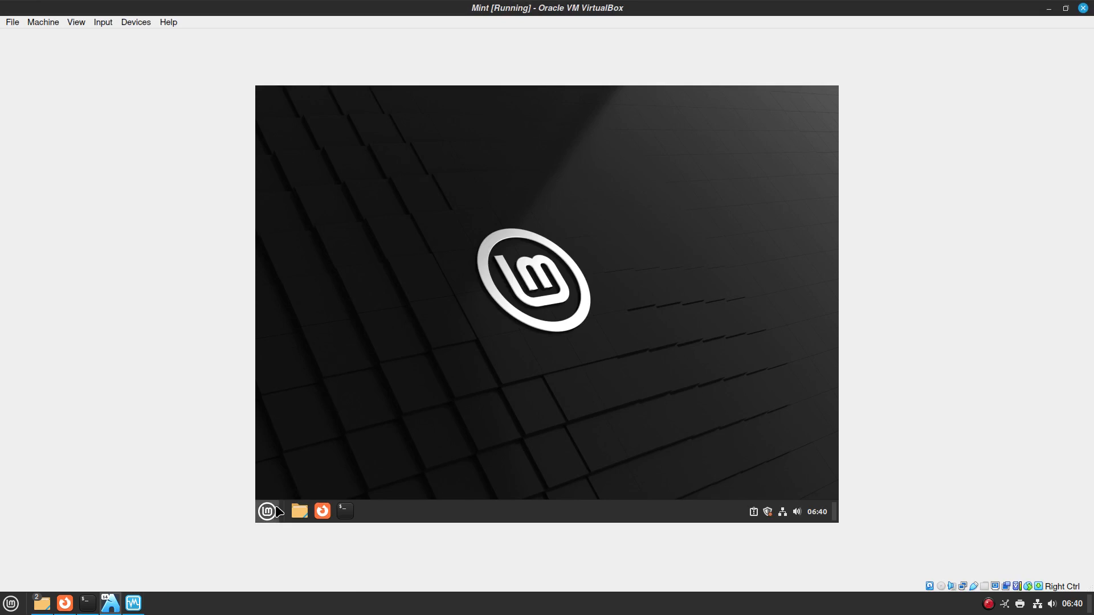
pyautogui.click(268, 511)
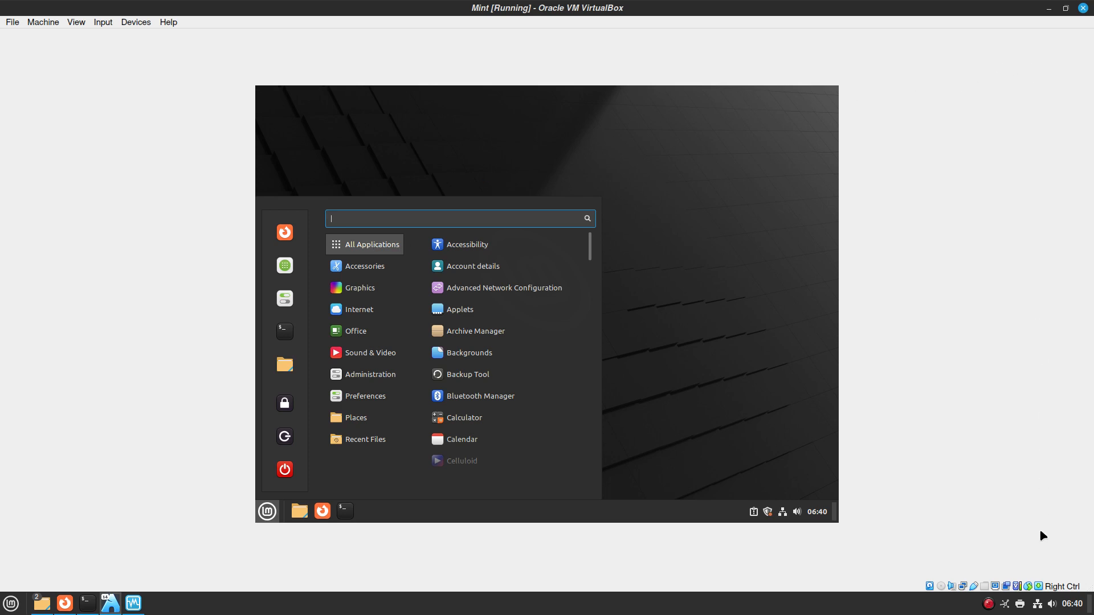
pyautogui.rightClick(988, 603)
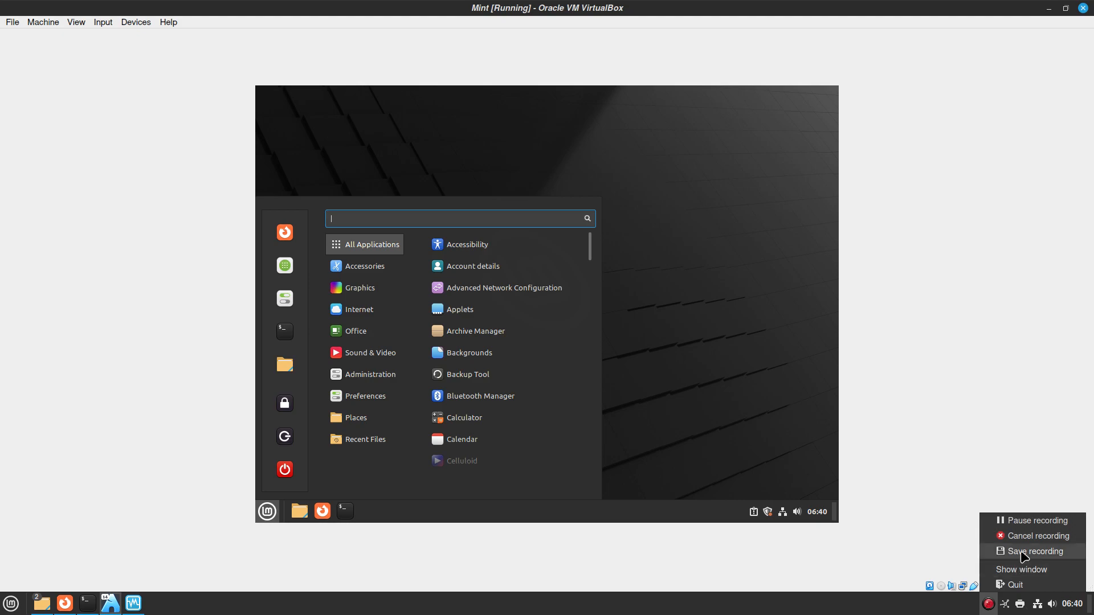